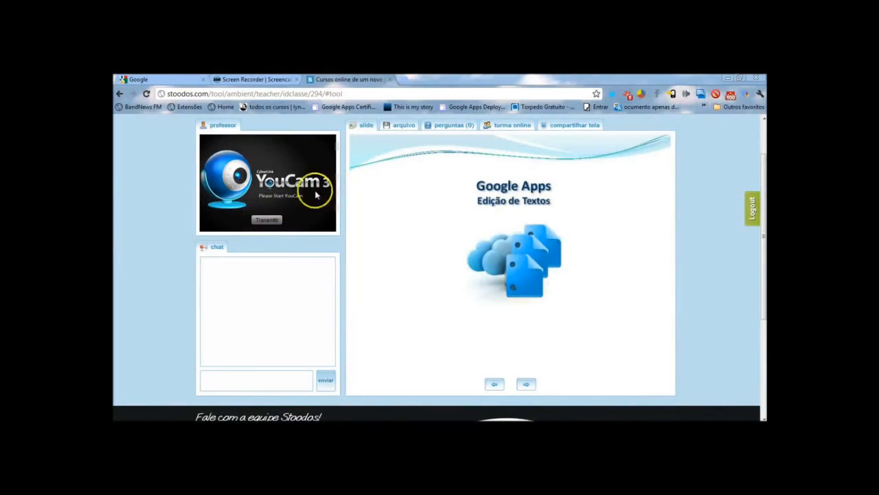
Start broadcasting the teacher's webcam to the class, check the list of online students, and return to the slides.
click(267, 220)
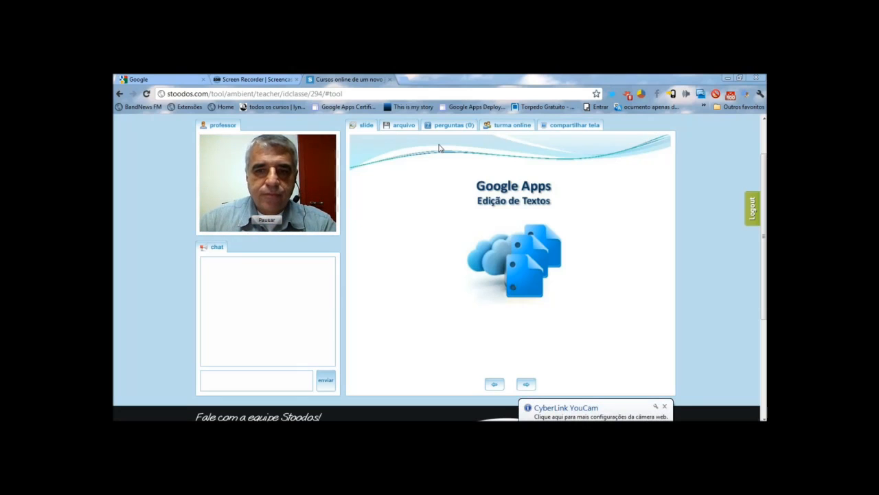
click(518, 130)
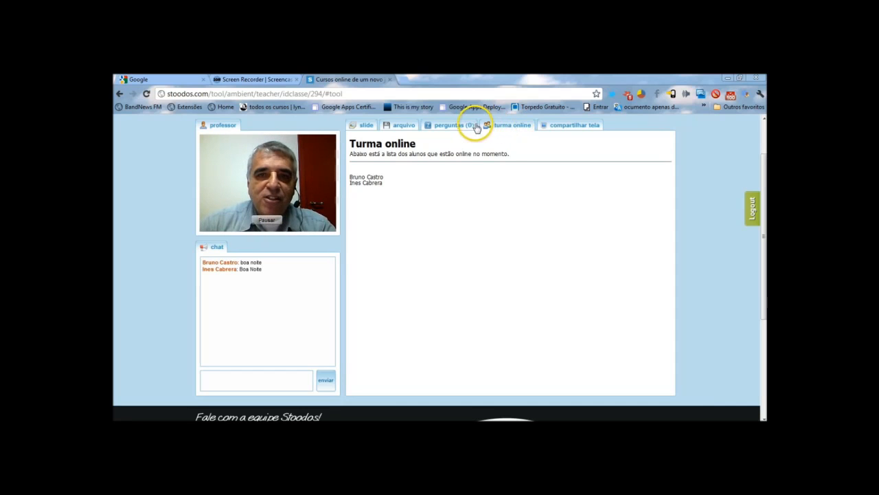
click(365, 124)
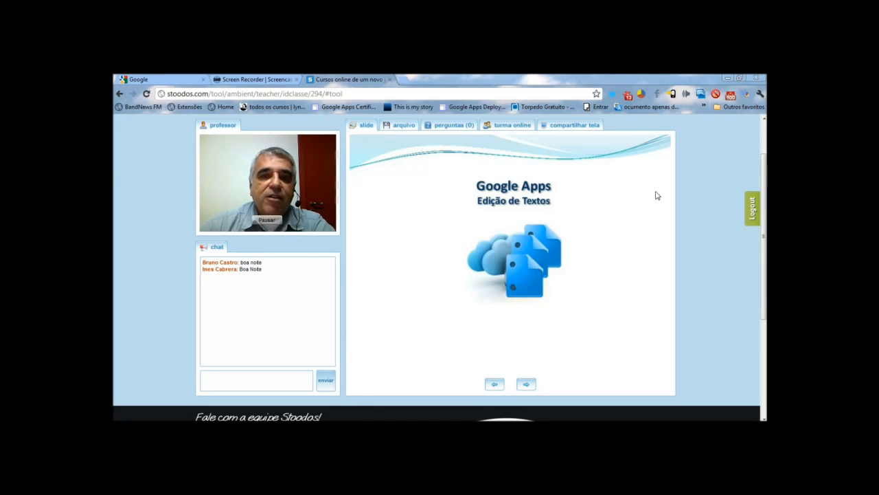
click(494, 128)
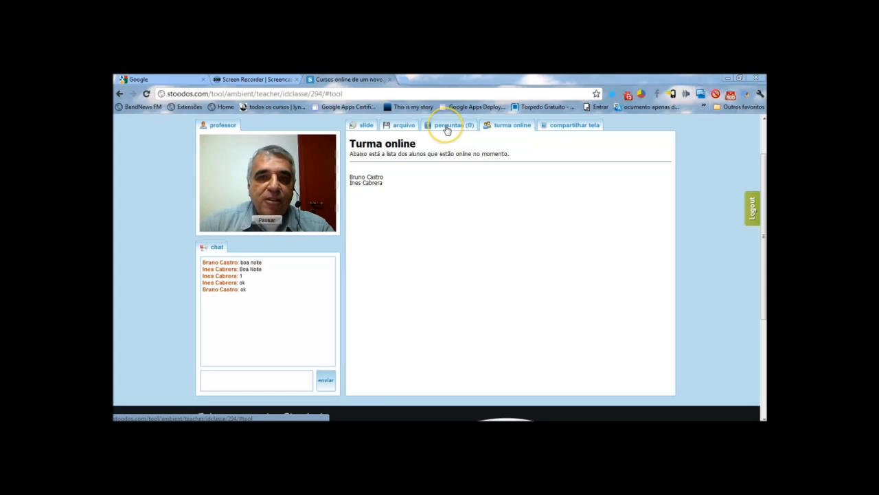
click(366, 125)
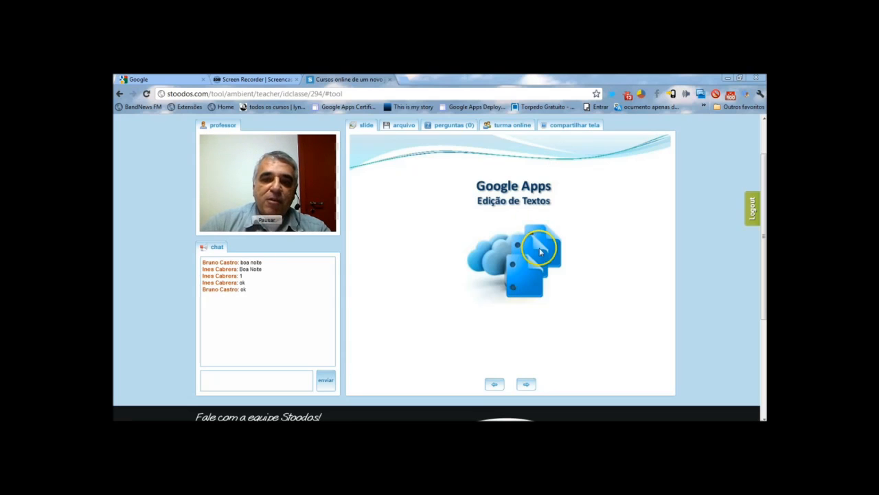
Advance the Edição de Textos slides past the presenter, Agenda and Editando um novo texto to the slide on the Arquivo commands.
click(528, 387)
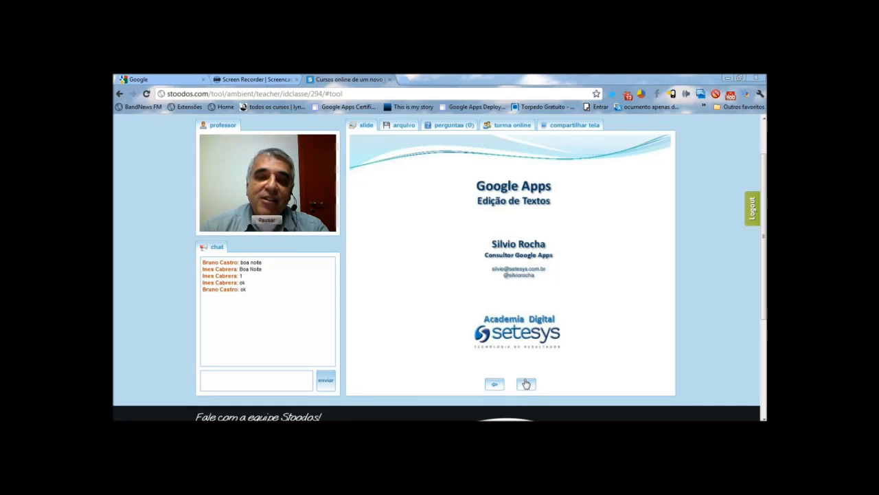
click(525, 383)
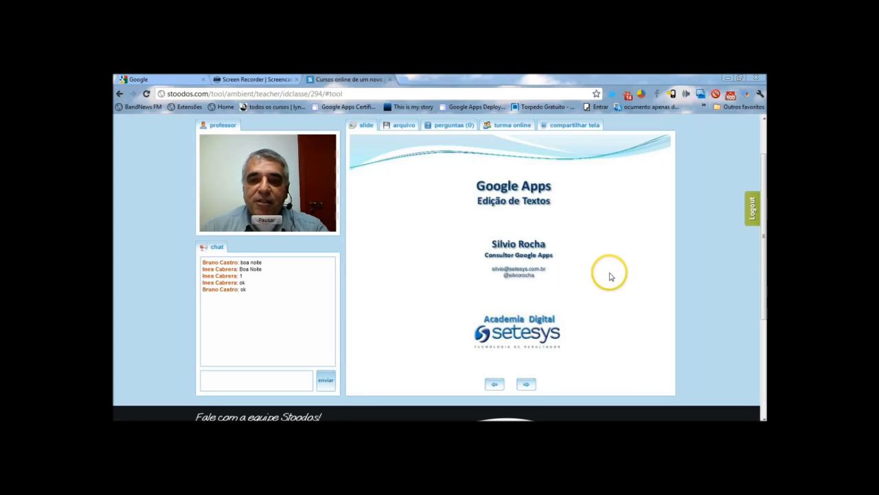
click(526, 385)
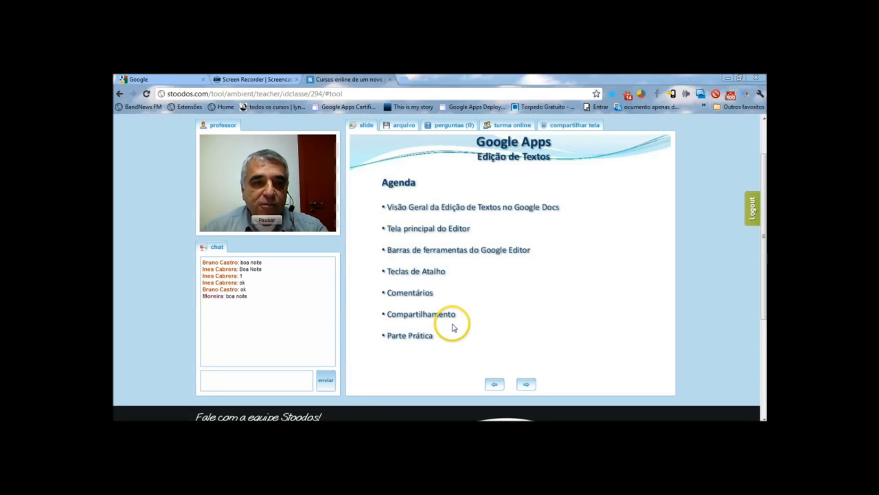
click(527, 386)
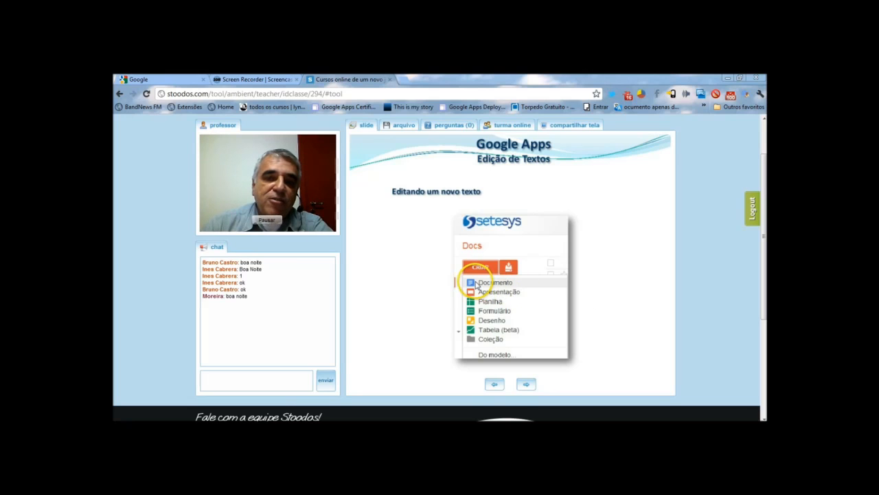
click(528, 386)
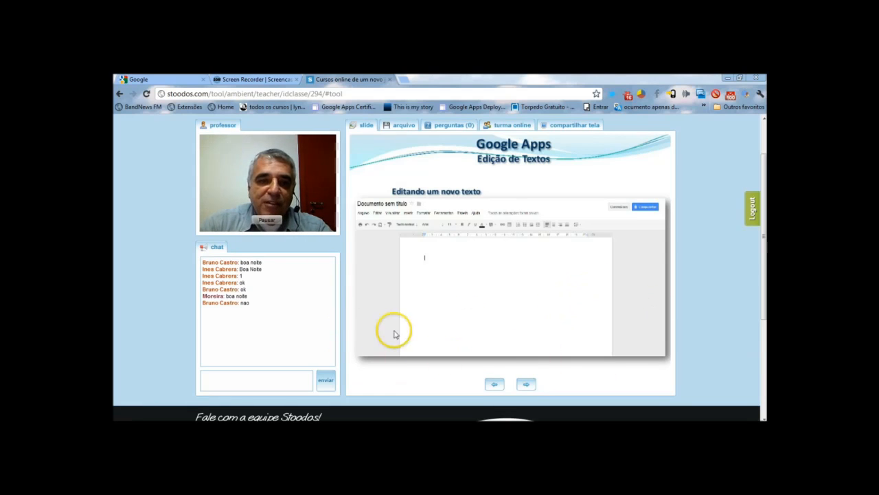
click(526, 384)
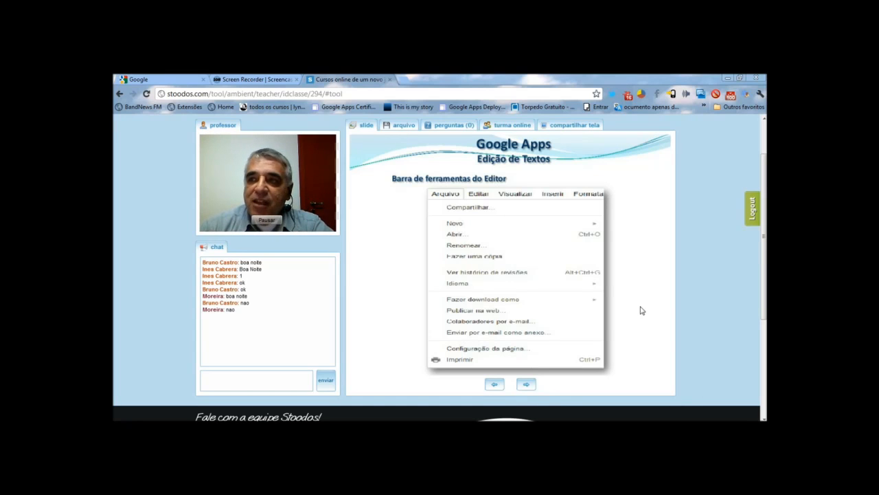
Go through the Barra de ferramentas do Editor slides from Editar to Ajuda, with the whole slide in view.
scroll(676, 320, down, 3)
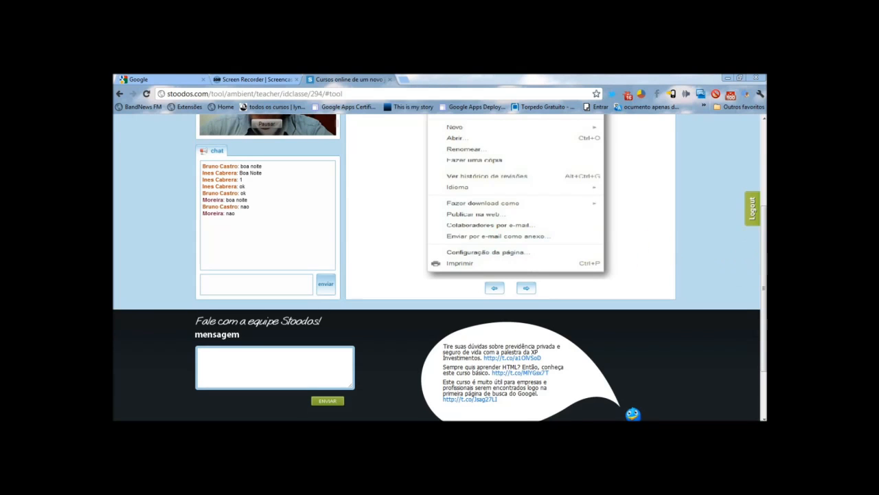
drag(763, 255, 756, 187)
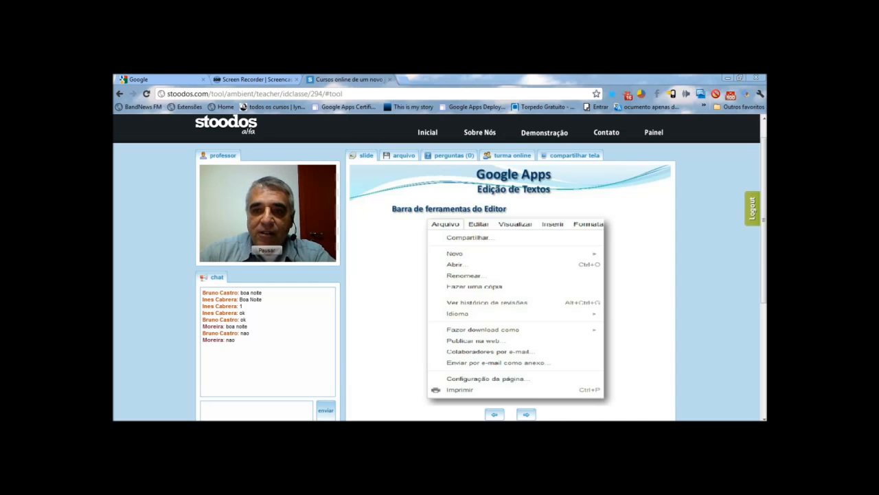
click(526, 414)
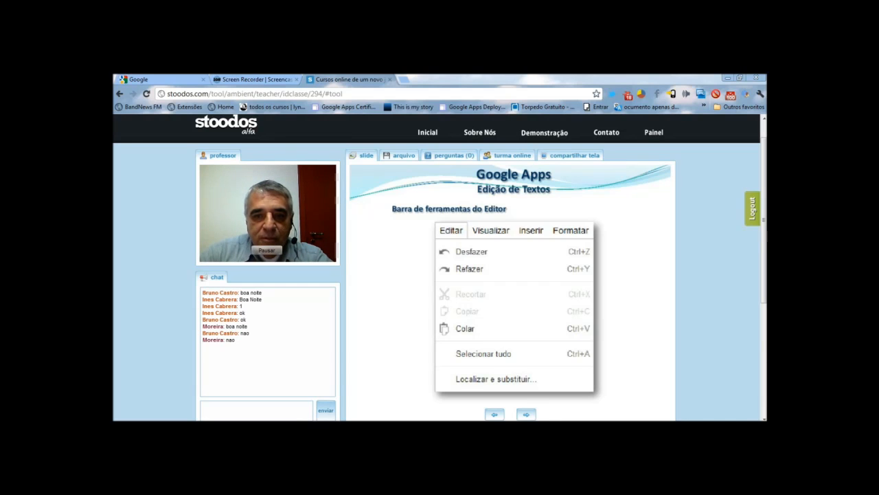
click(523, 414)
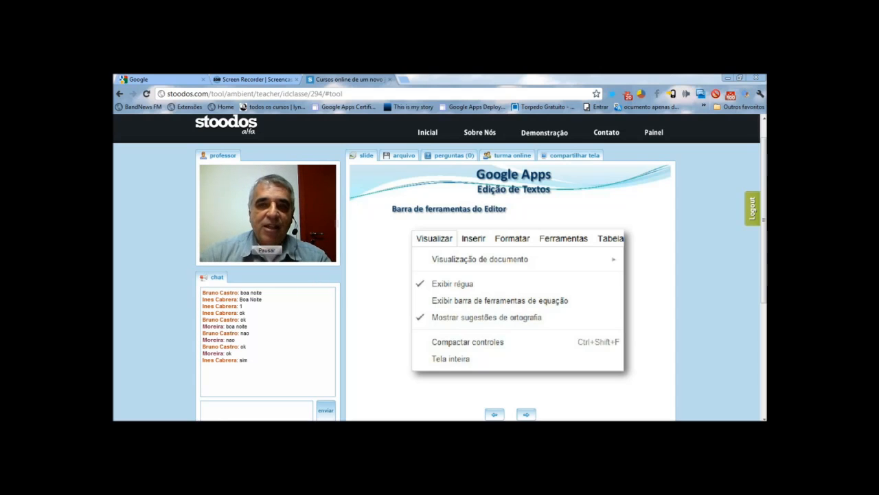
click(528, 413)
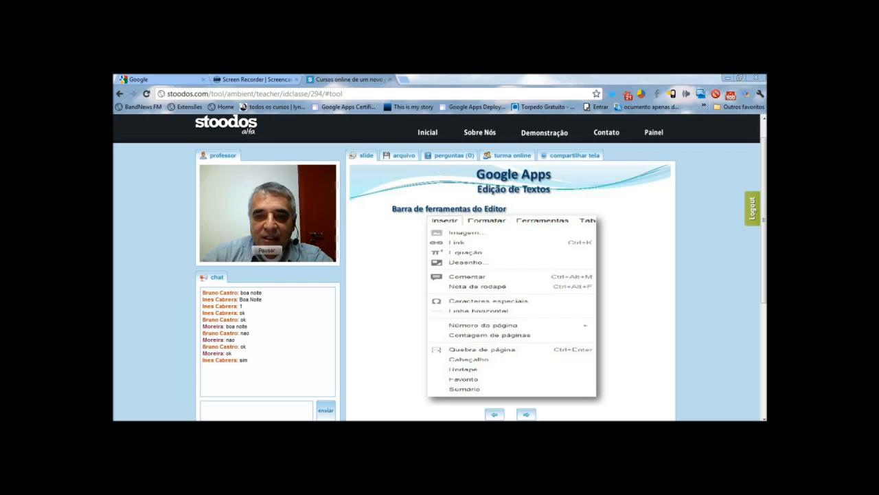
click(526, 414)
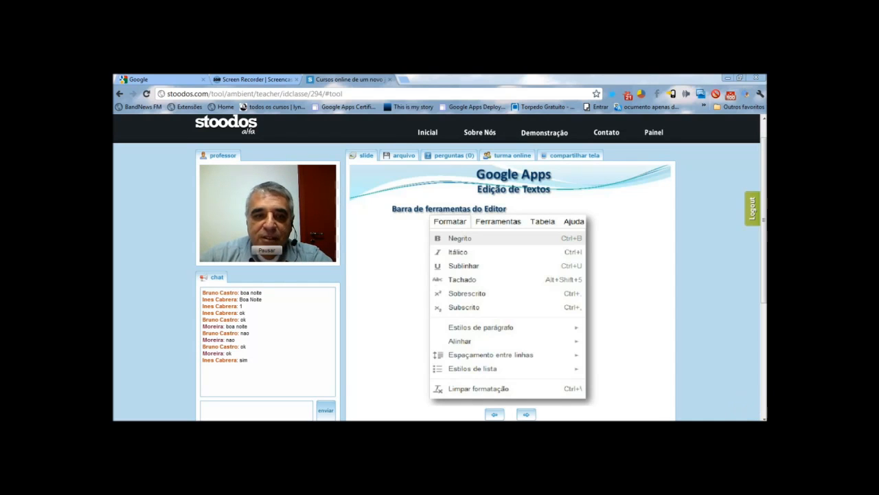
click(526, 413)
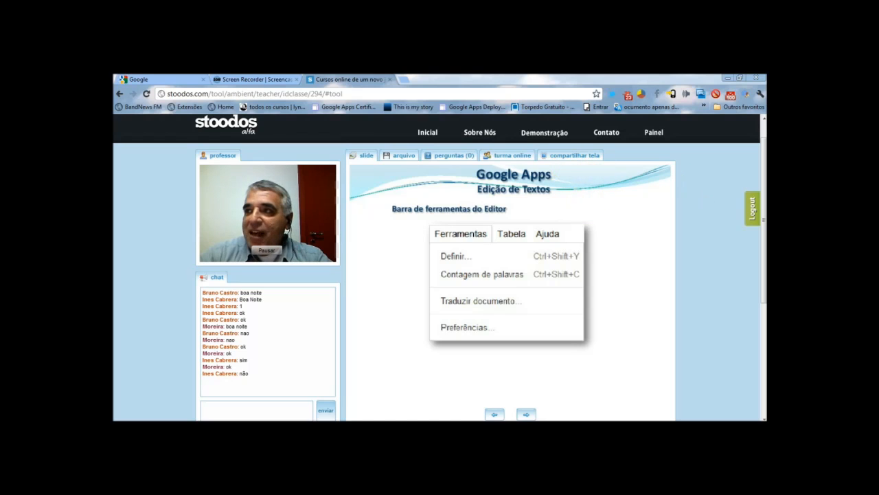
click(526, 414)
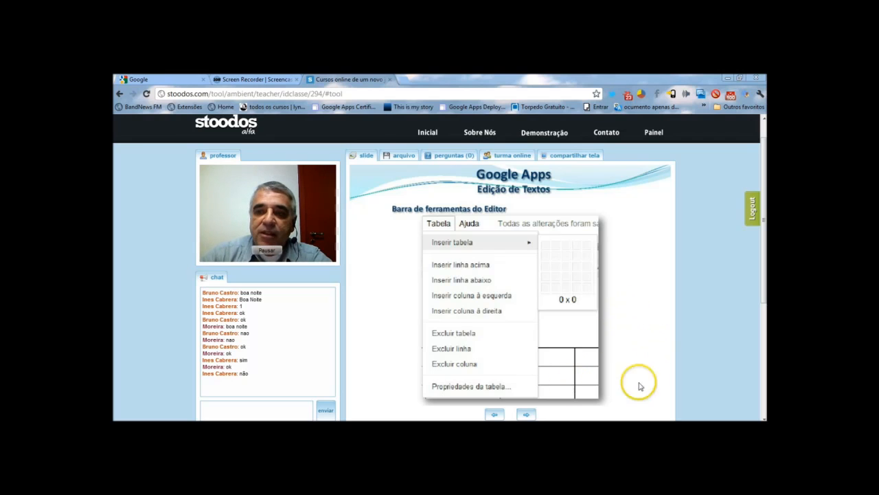
click(526, 414)
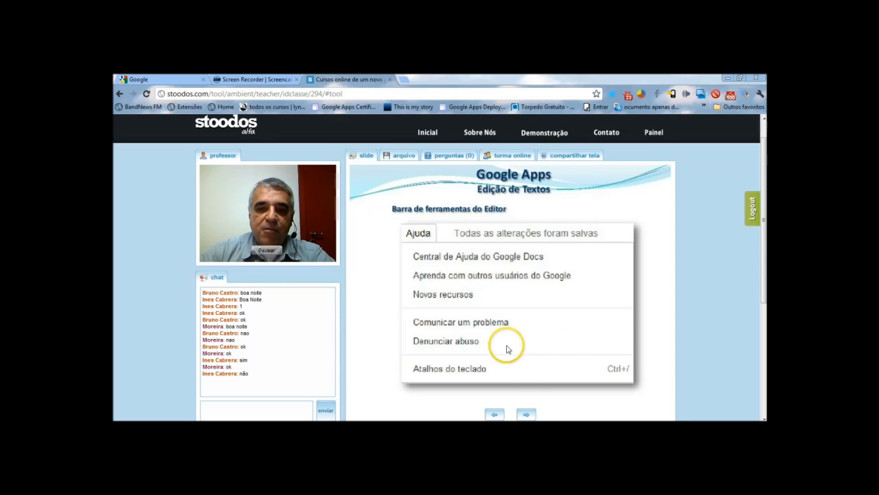
Present the slides on keyboard shortcuts, comments and sharing settings, ending at the closing Obrigado! slide.
click(526, 414)
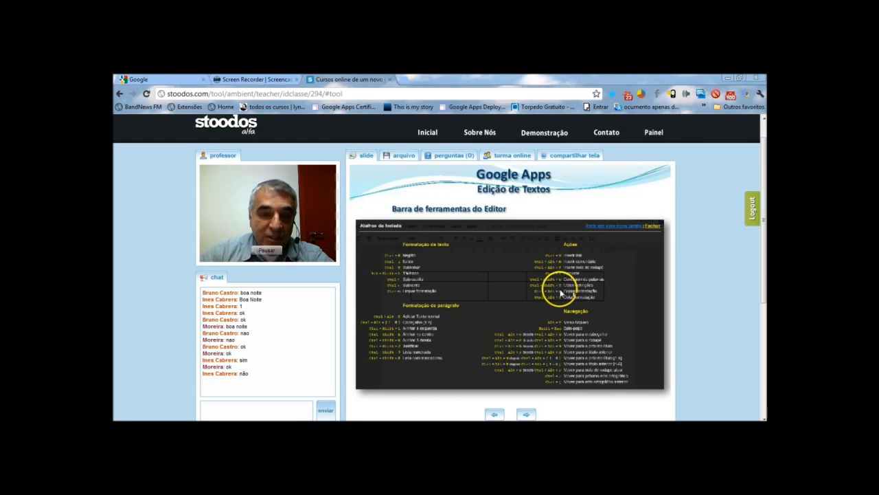
click(530, 414)
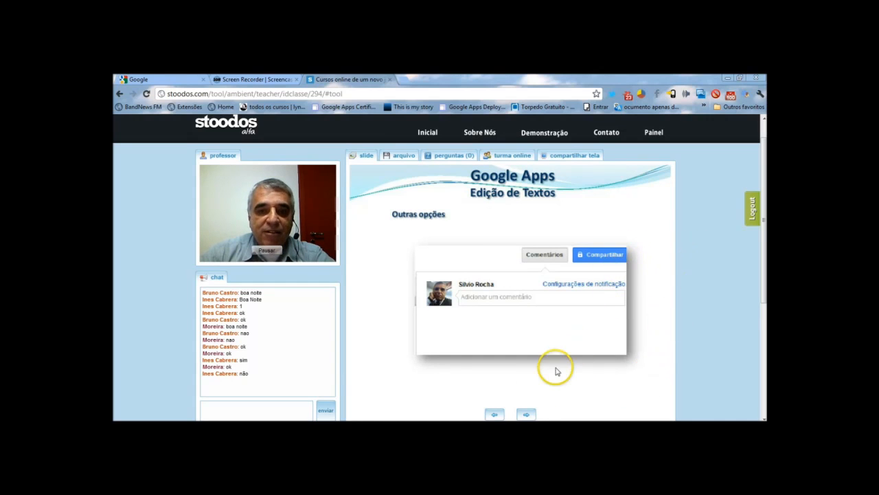
click(526, 416)
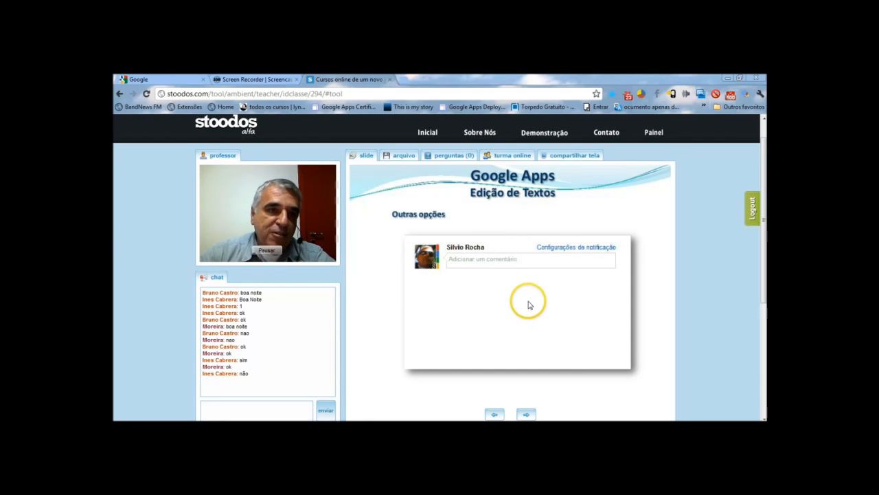
click(526, 415)
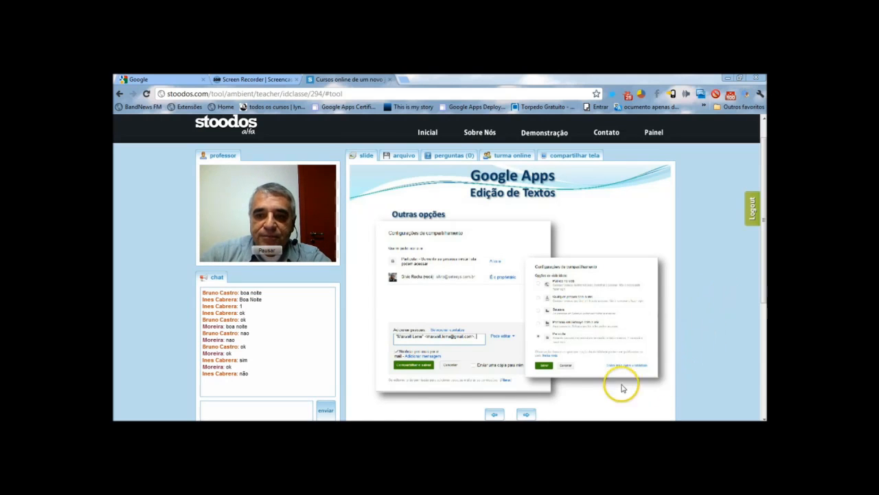
click(526, 415)
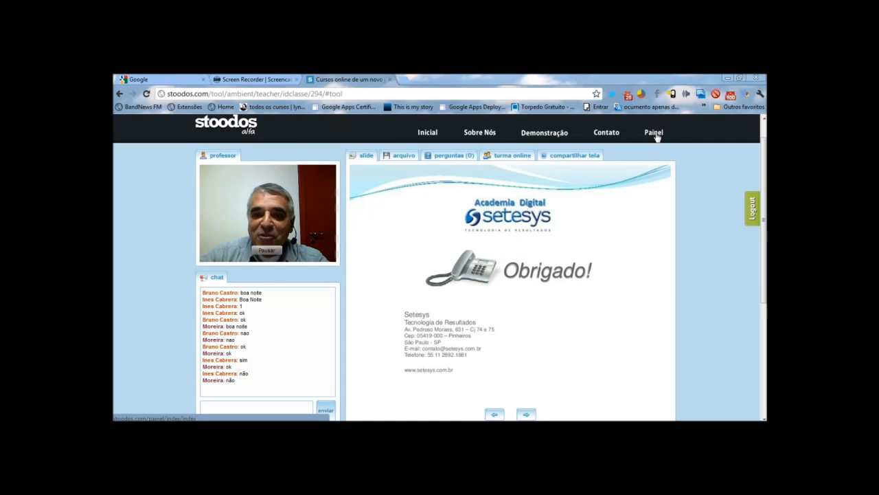
Leave the class for the account's control panel, and switch to Notepad to close the Alunos text file.
click(656, 136)
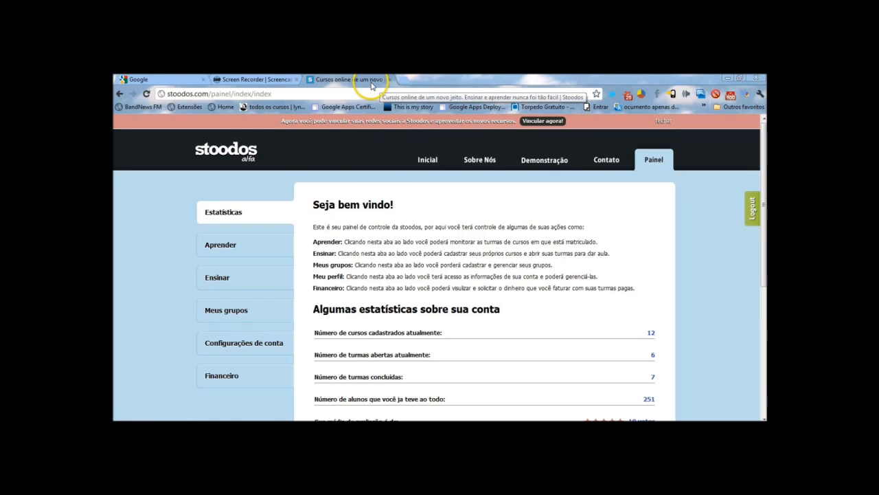
key(alt+Tab)
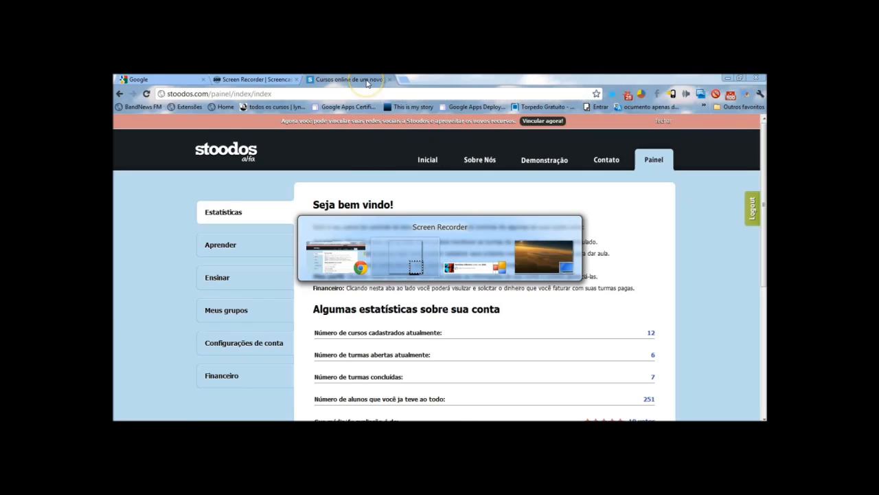
key(alt+Tab)
key(alt+Tab)
key(alt+Tab)
key(alt+Tab)
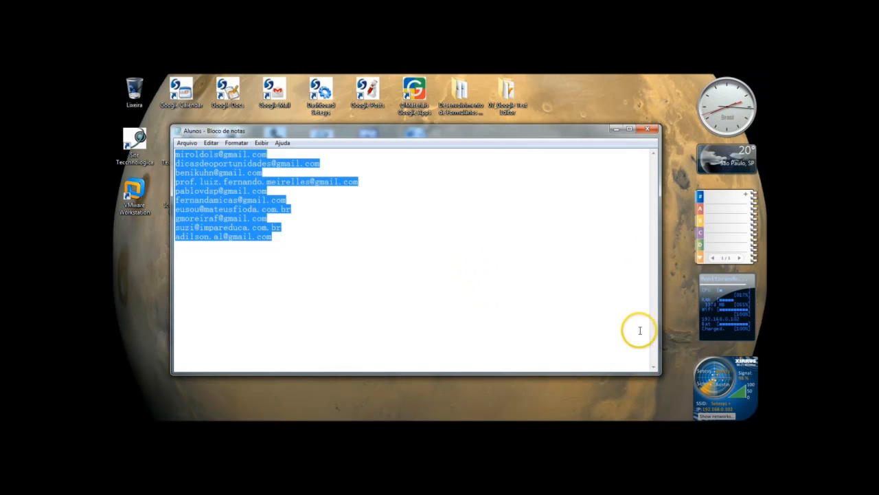
click(646, 130)
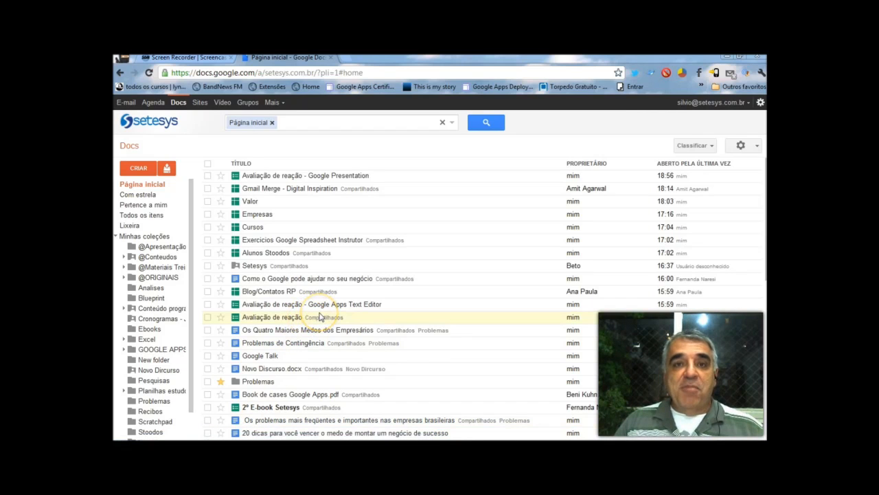
Create a new blank text document from the Google Docs home page.
click(140, 168)
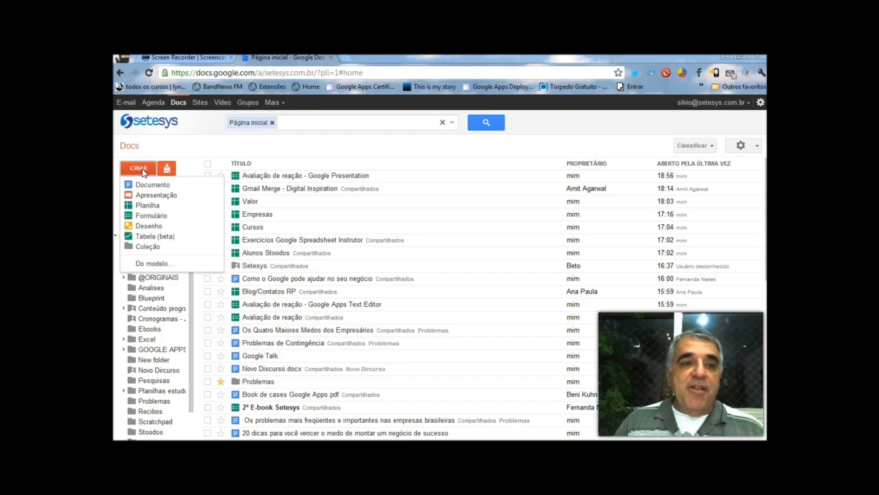
click(128, 187)
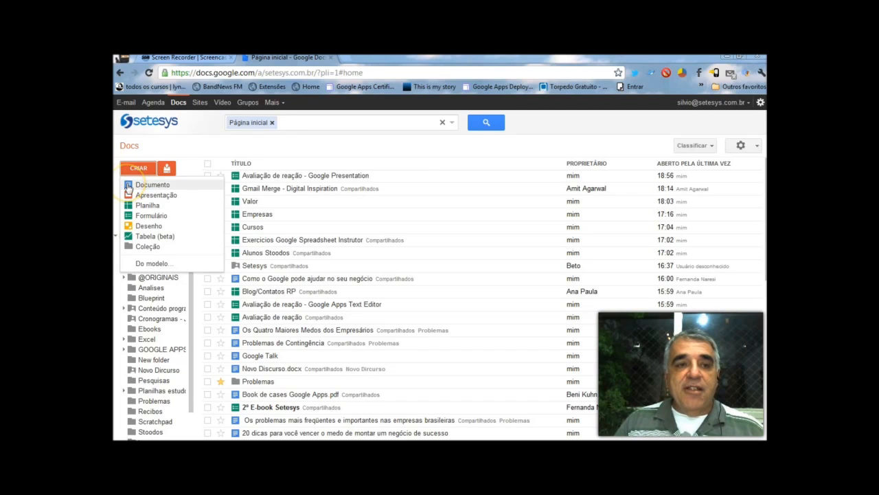
click(128, 185)
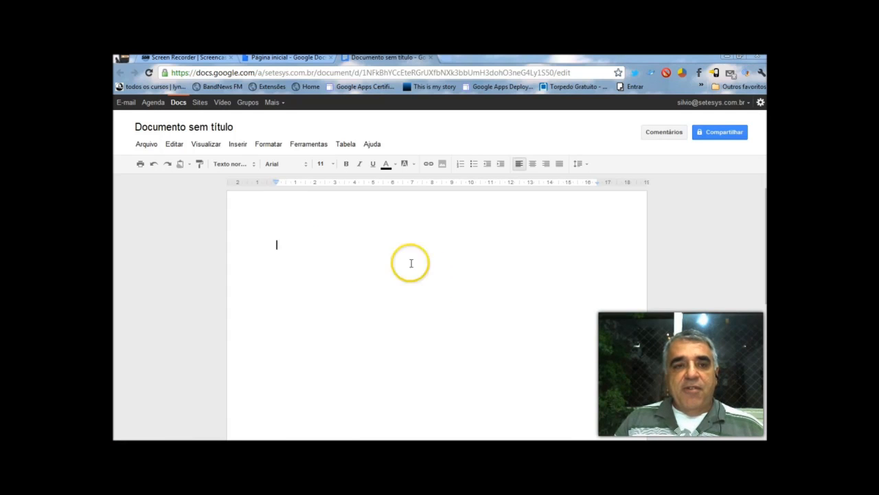
Review the file commands, from sharing and opening to making a copy, and look through the list of document languages.
click(150, 145)
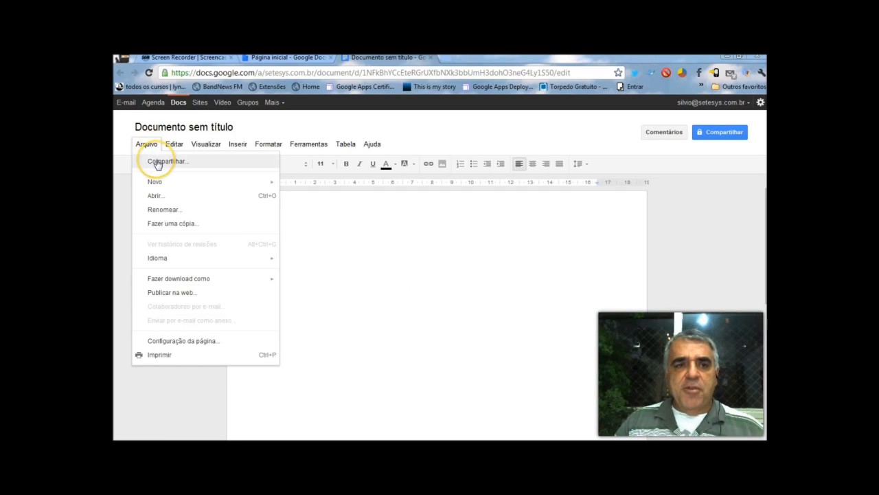
click(159, 182)
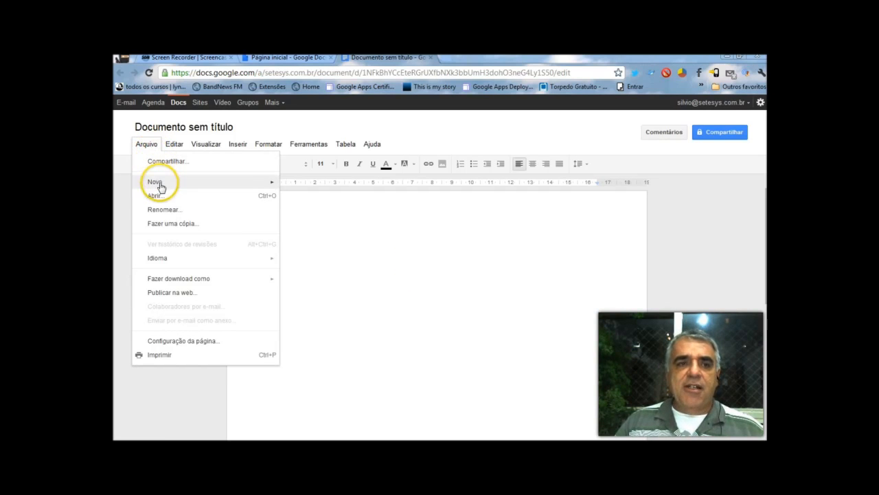
click(158, 197)
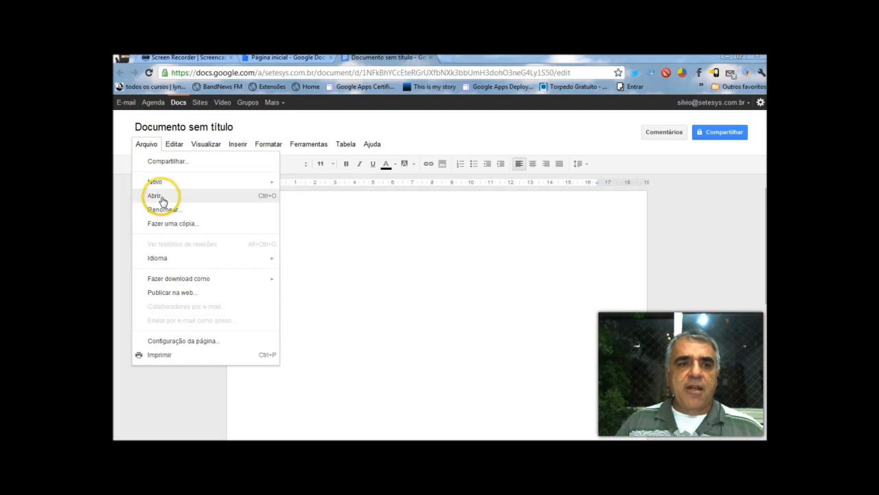
click(163, 201)
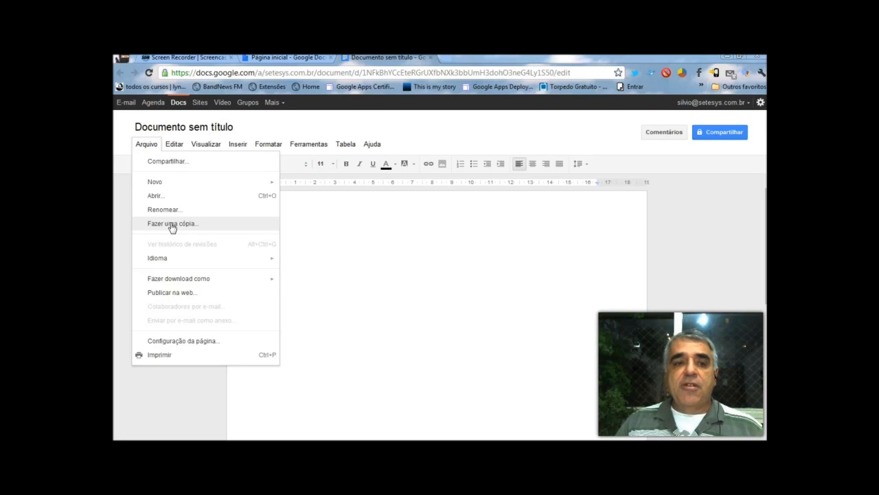
mouse_move(176, 259)
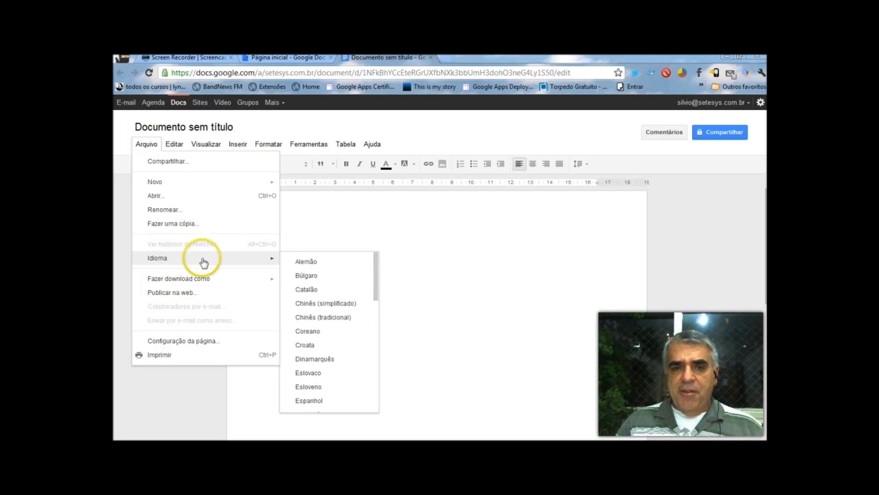
click(376, 285)
drag(377, 285, 375, 377)
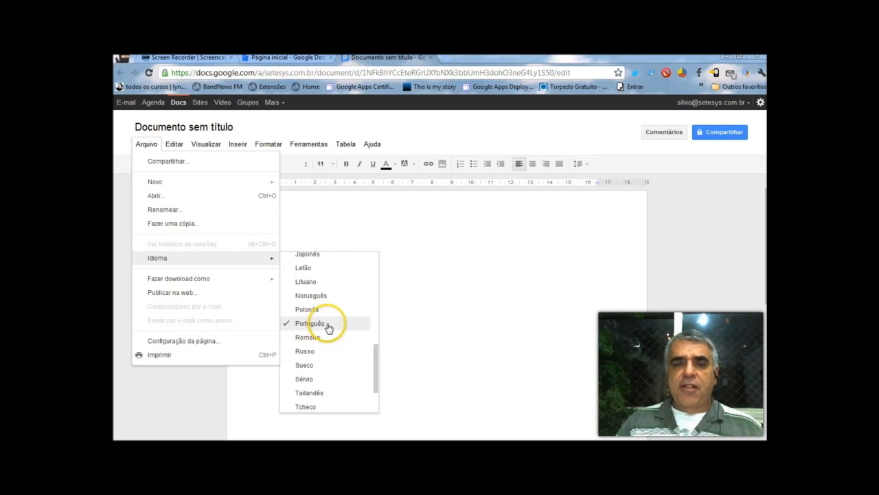
click(377, 361)
drag(377, 361, 377, 258)
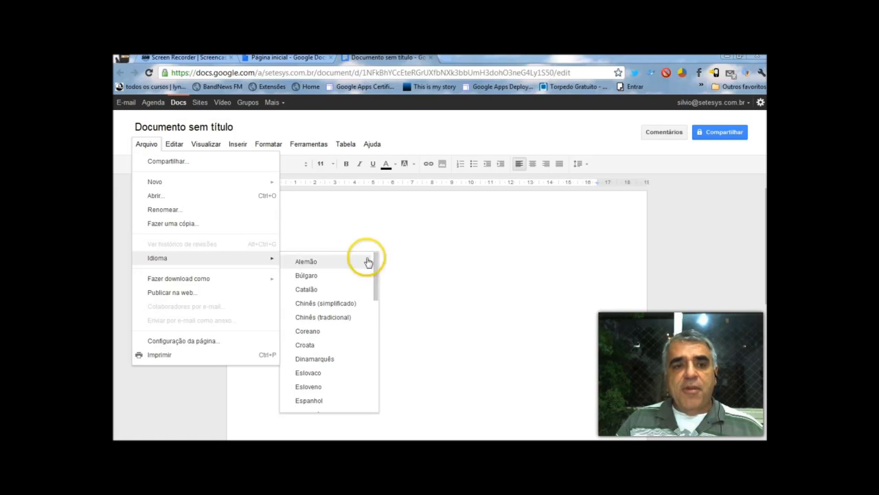
Look over the available download formats for the document, from ODT and PDF to Word and zipped HTML.
mouse_move(205, 281)
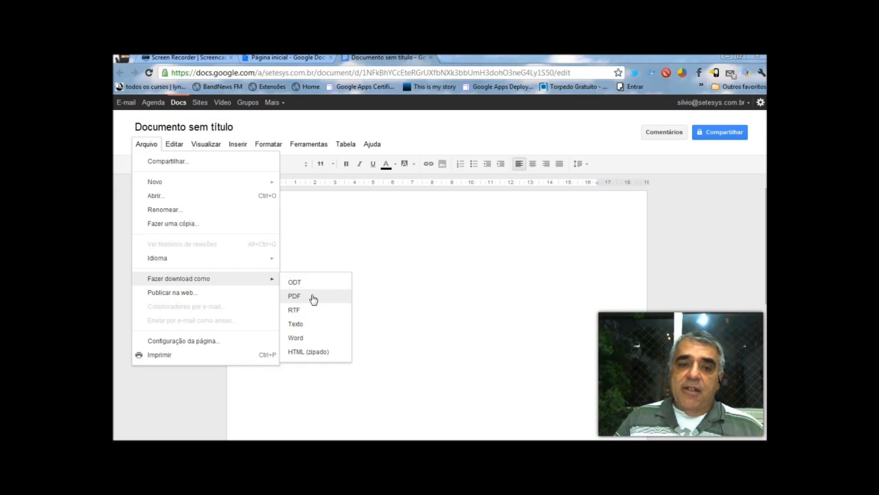
click(300, 351)
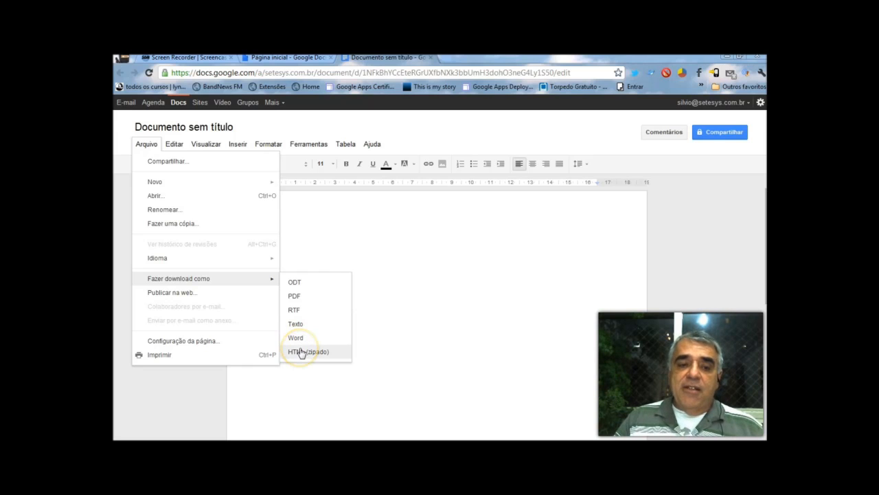
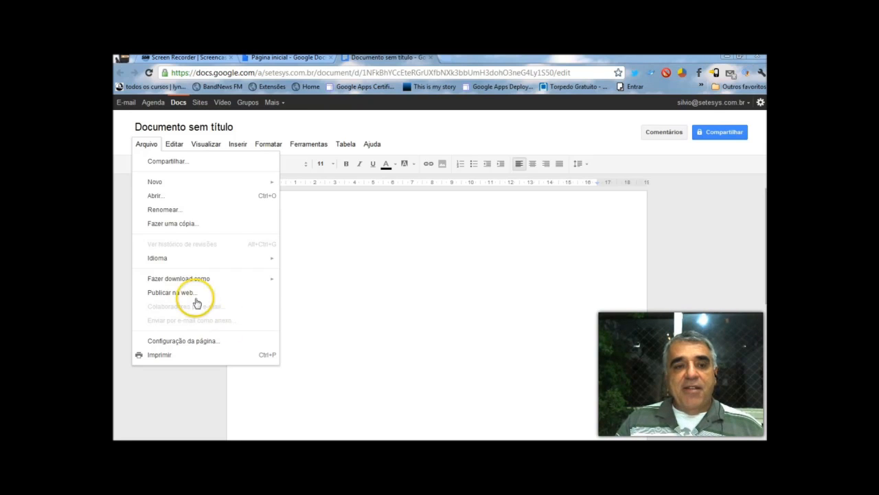
mouse_move(188, 284)
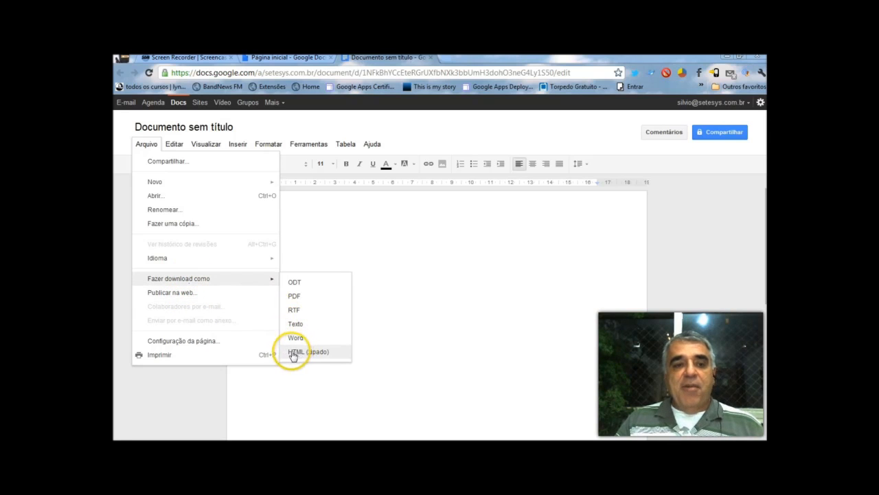
In the page setup, try landscape orientation, return to Retrato and choose the A4 (210 mm x 297 mm) paper size.
click(204, 343)
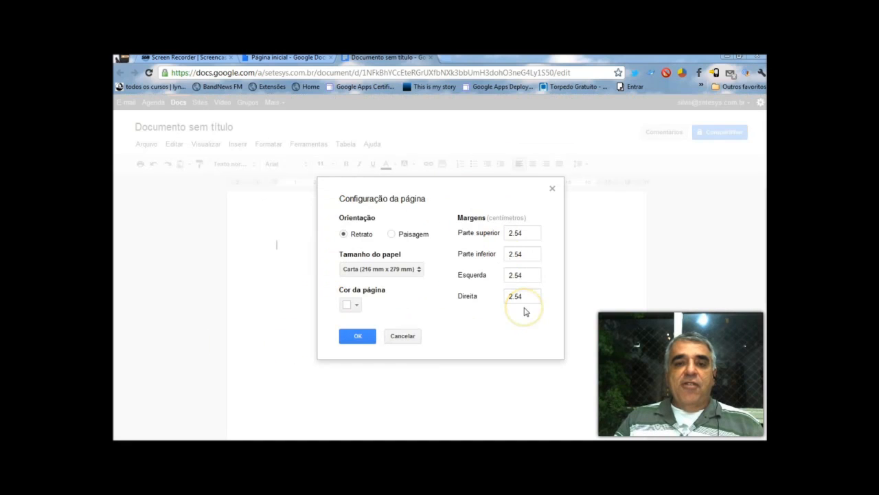
click(390, 234)
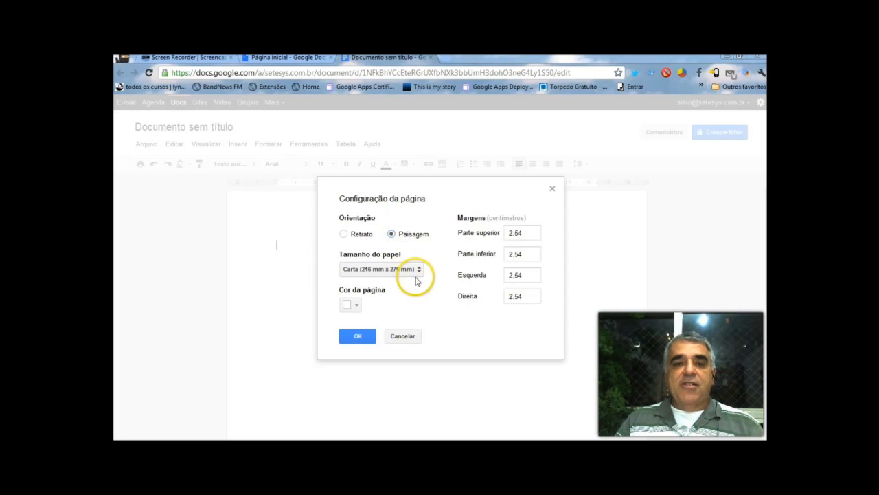
click(360, 233)
click(420, 272)
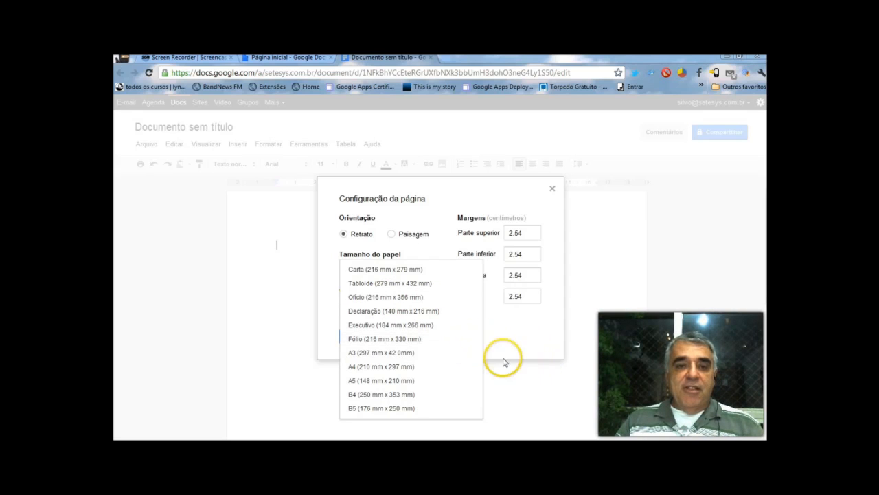
click(399, 366)
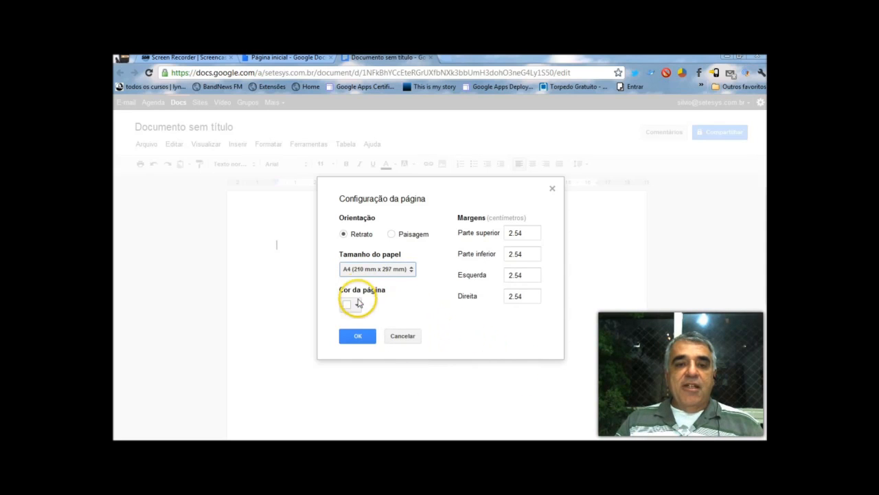
Choose a blue page colour, apply the page setup to the document, and undo the colour change.
click(353, 305)
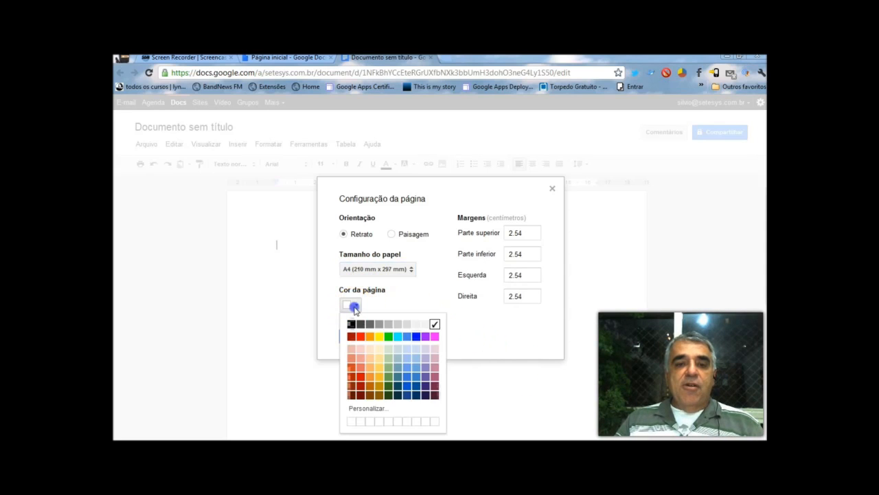
click(407, 336)
click(357, 336)
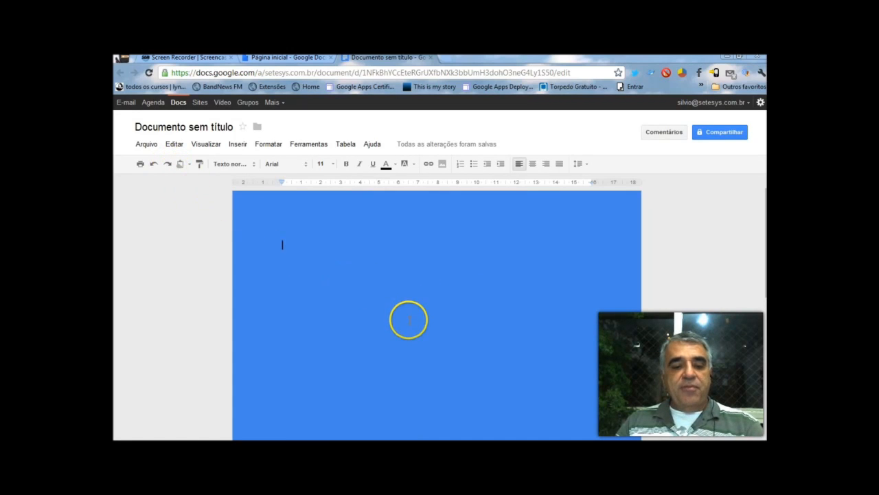
key(ctrl+z)
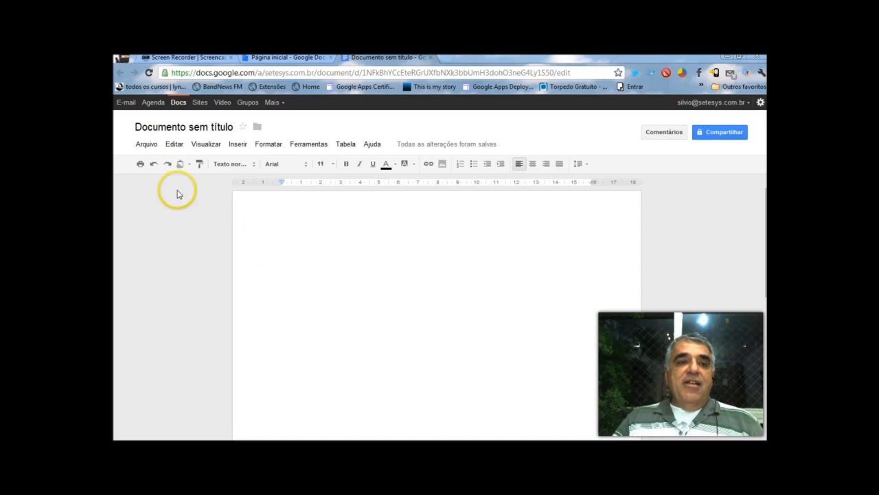
Review the editing commands and the view options, including the Paginado and Compactar document layouts.
click(175, 144)
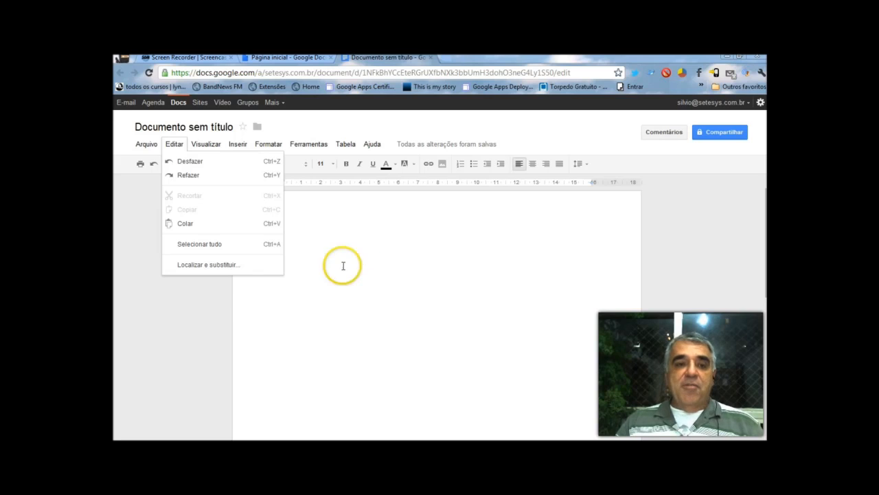
click(380, 256)
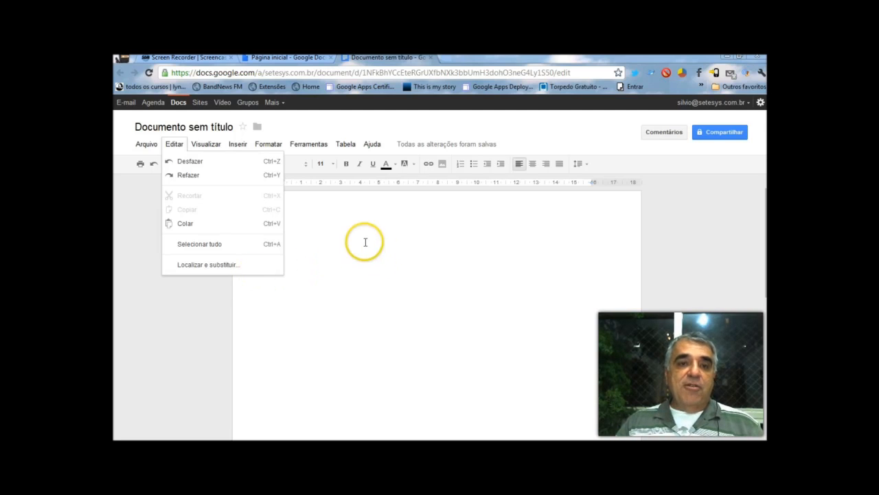
click(322, 221)
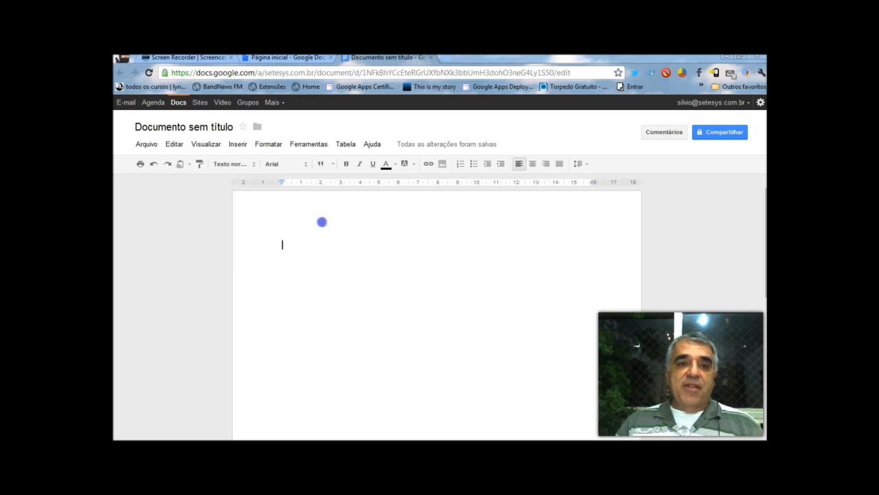
click(207, 145)
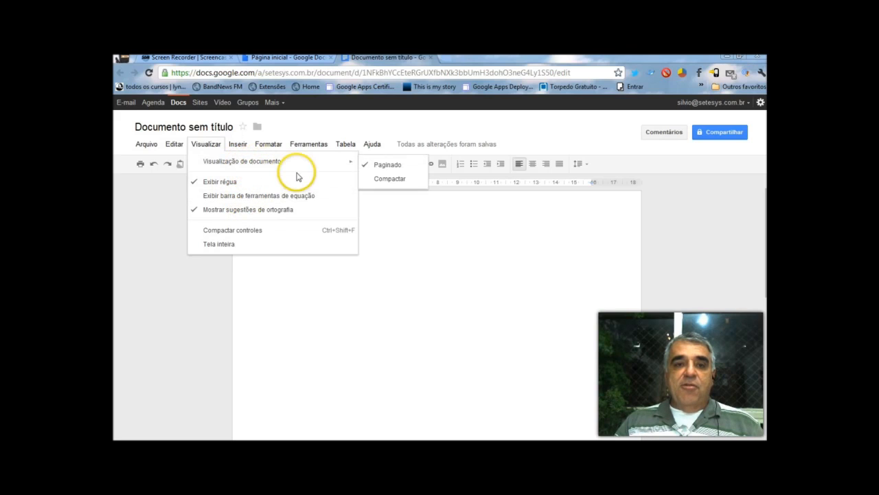
mouse_move(290, 167)
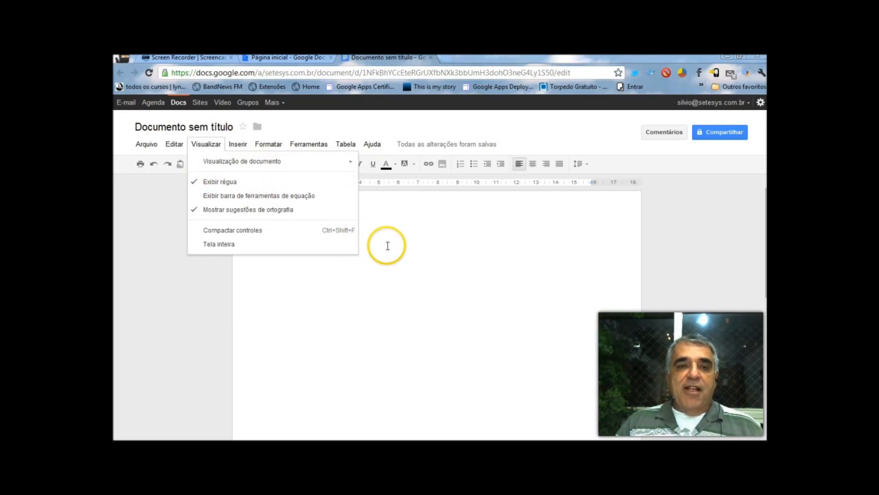
click(326, 273)
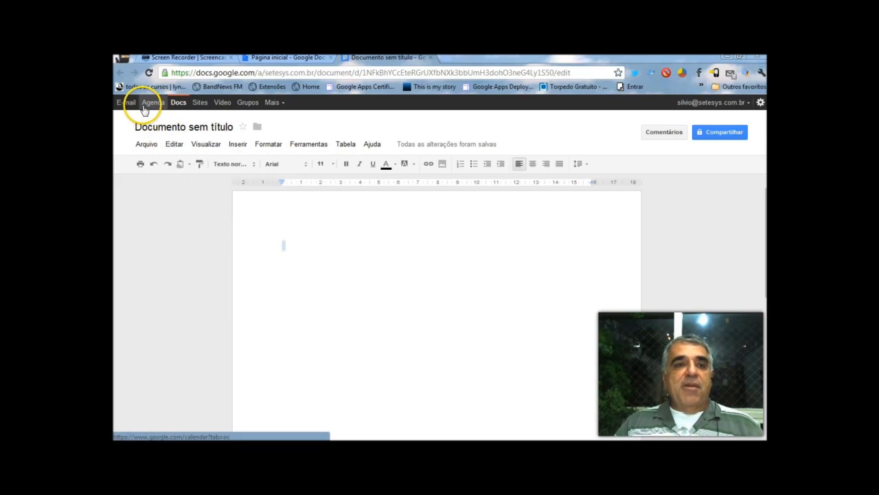
Return to the document list, search for "copia", open the Copia document and skim its text.
click(180, 105)
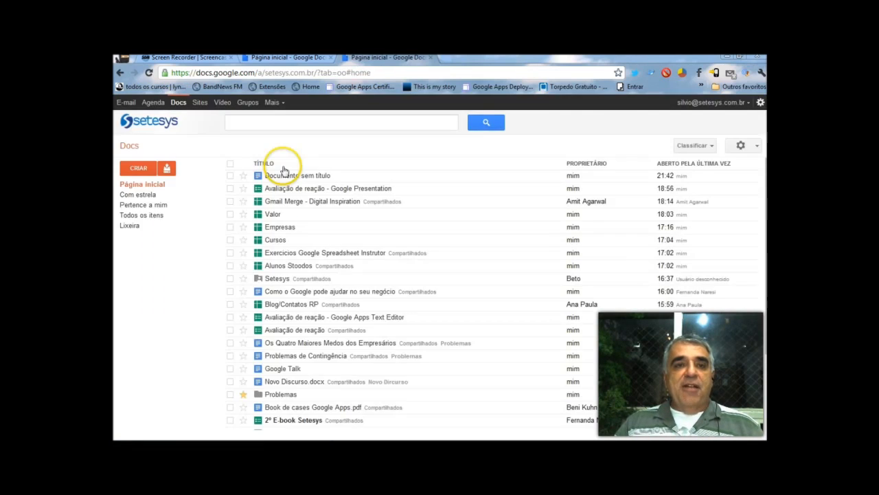
click(302, 122)
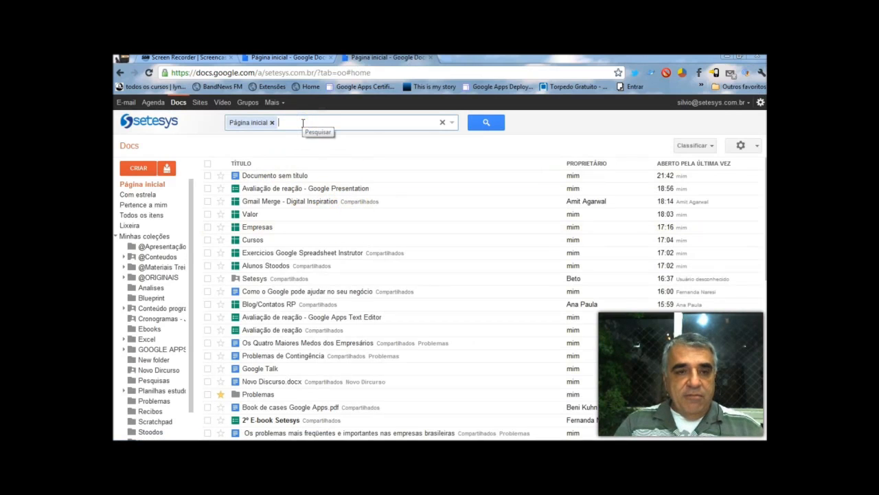
text(copia)
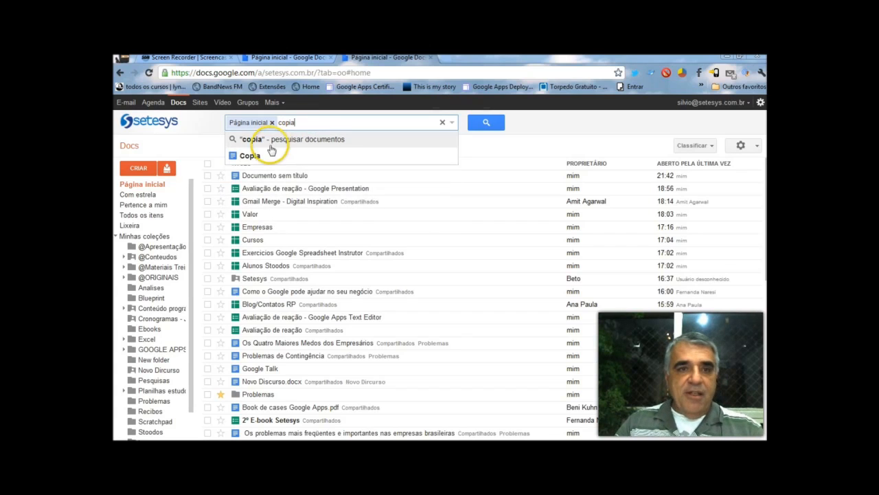
click(250, 155)
click(435, 210)
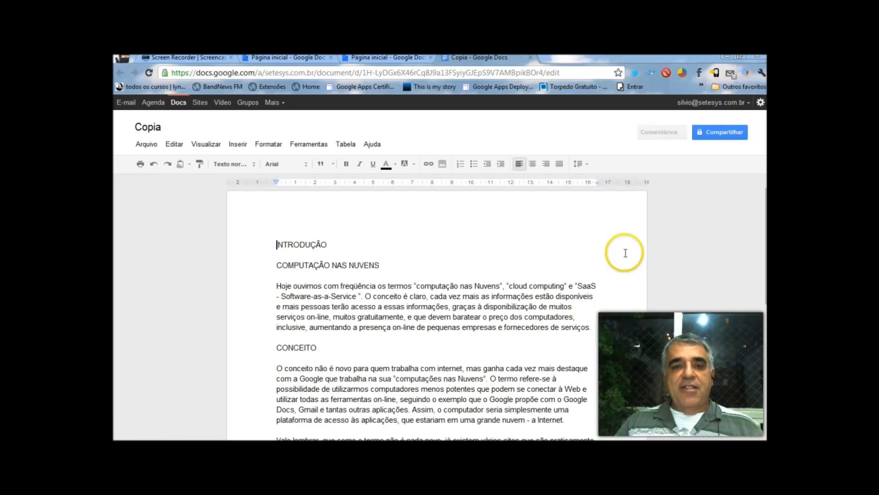
scroll(625, 252, down, 1)
scroll(625, 253, down, 2)
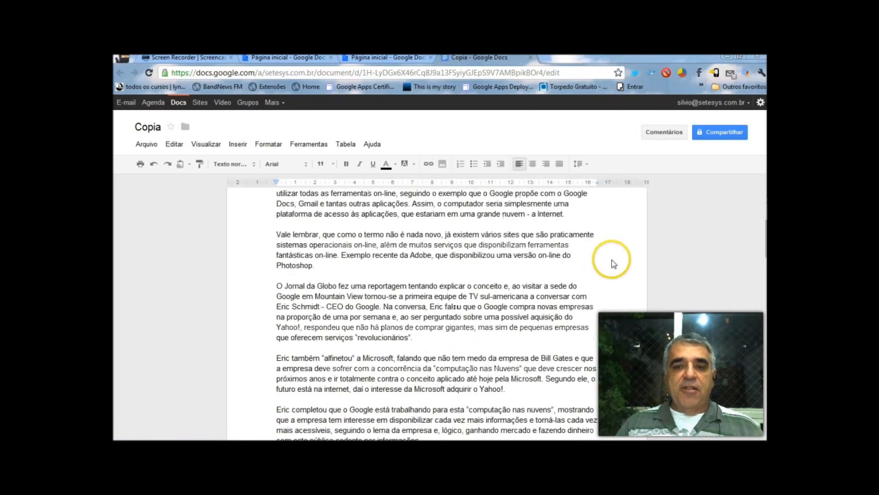
scroll(603, 247, up, 3)
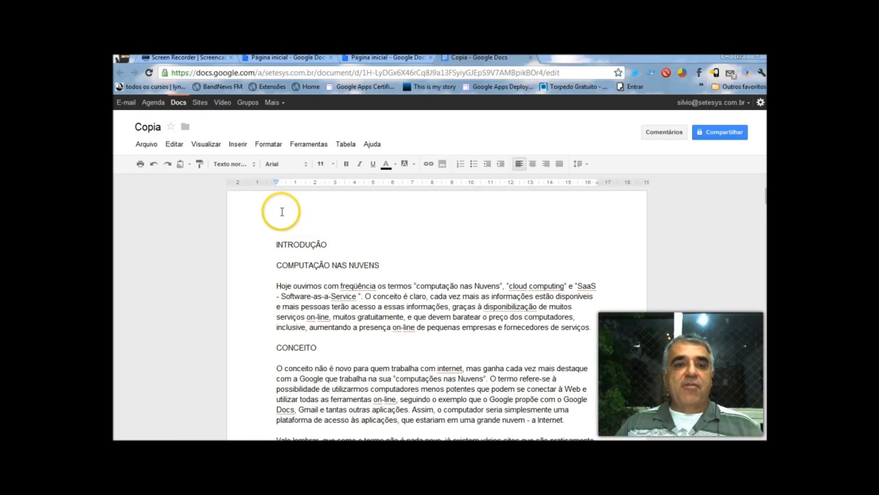
Add a header to the Copia document, containing an empty line followed by a horizontal line.
click(239, 146)
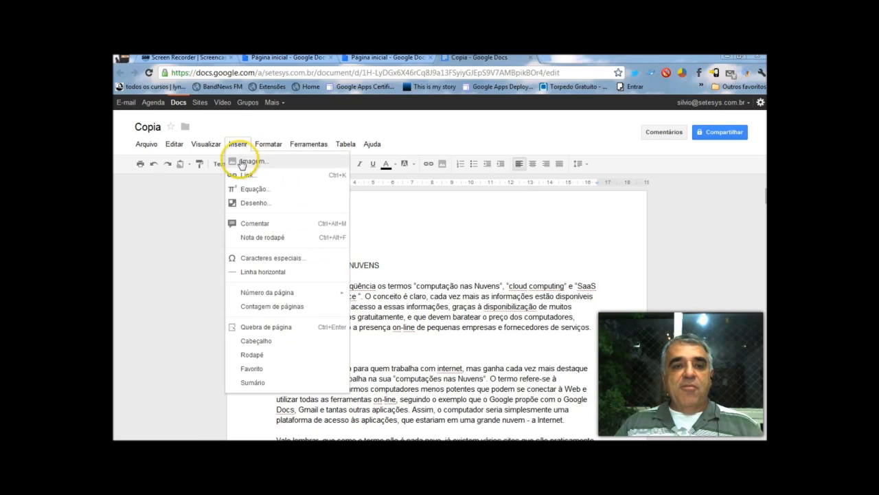
click(259, 340)
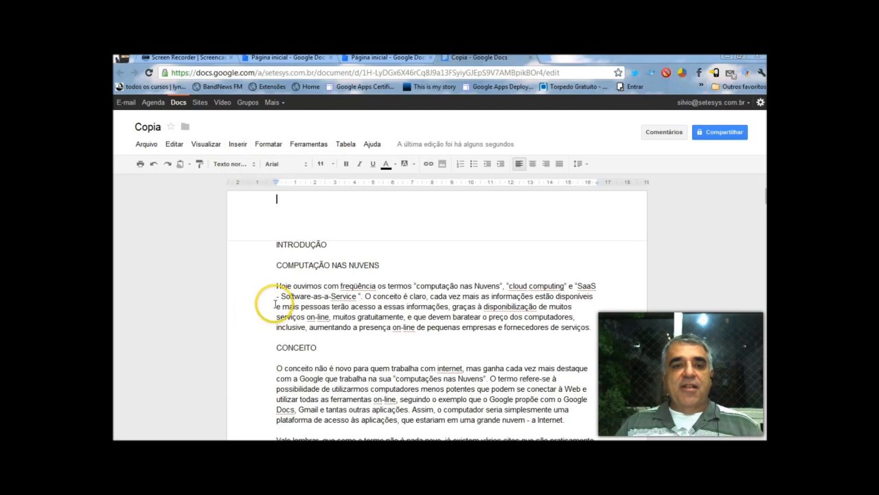
key(Return)
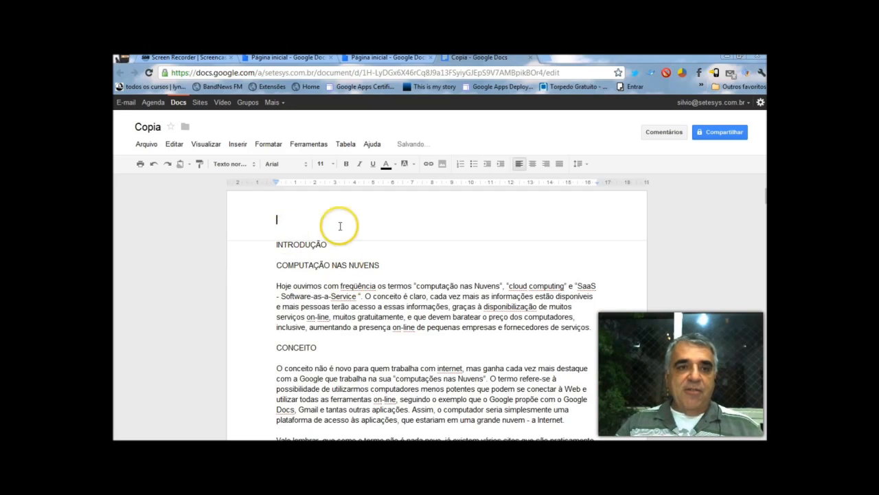
click(237, 145)
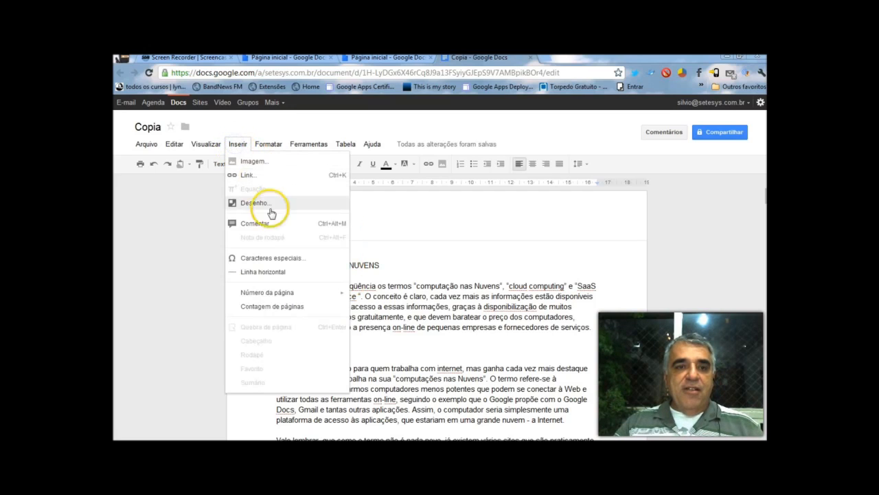
click(277, 273)
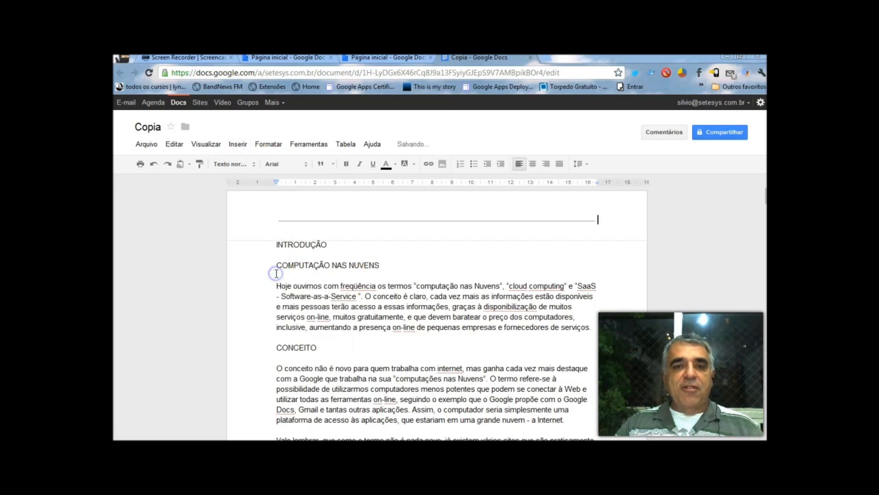
Enter "COMPUTAÇÃO NAS NUVENS" above the header line and format it in bold Trebuchet MS, size 14.
click(298, 213)
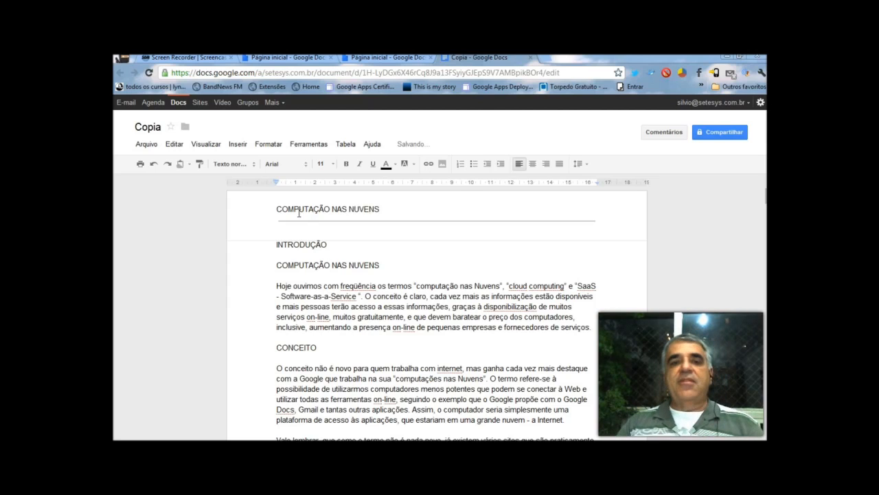
drag(382, 206, 272, 201)
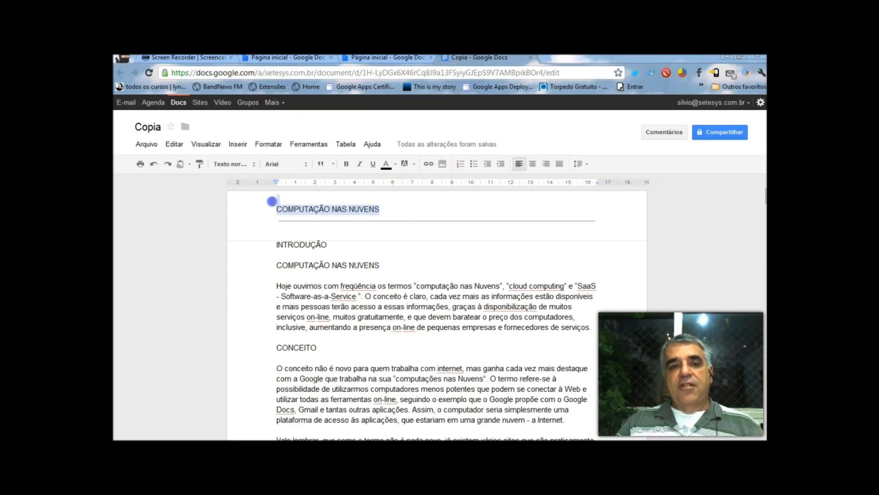
click(305, 165)
click(305, 167)
click(305, 166)
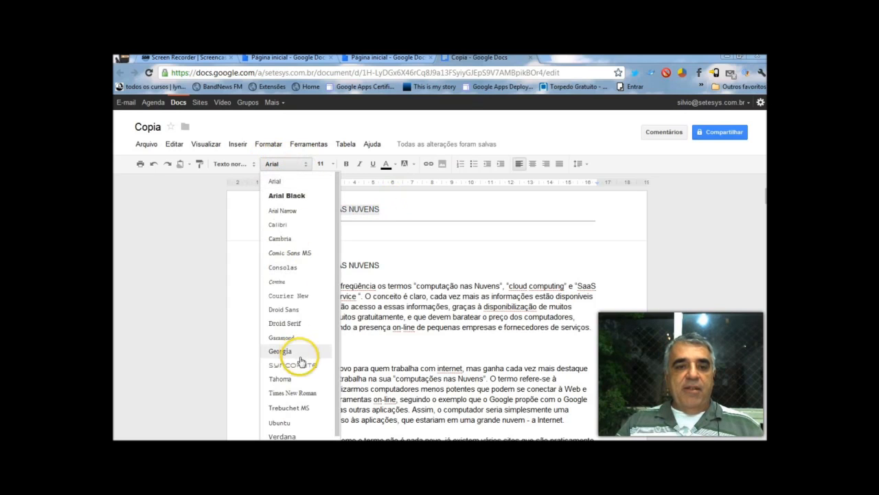
click(304, 408)
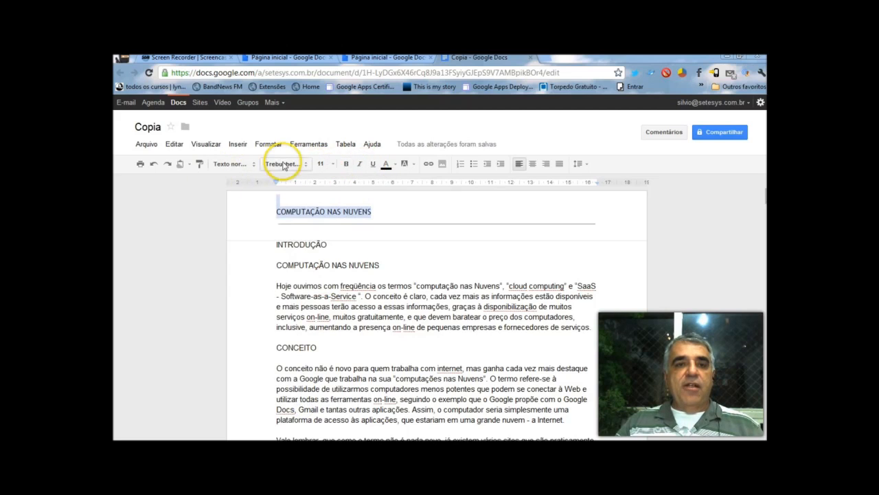
click(347, 165)
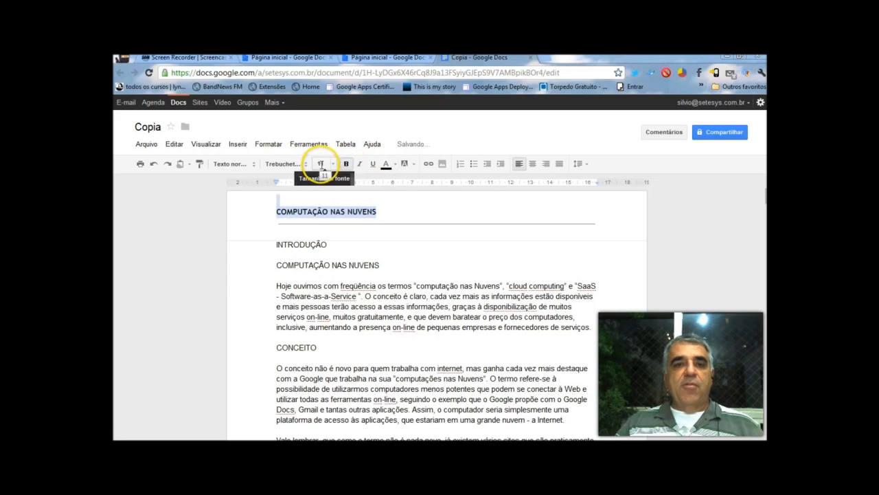
click(320, 165)
click(331, 248)
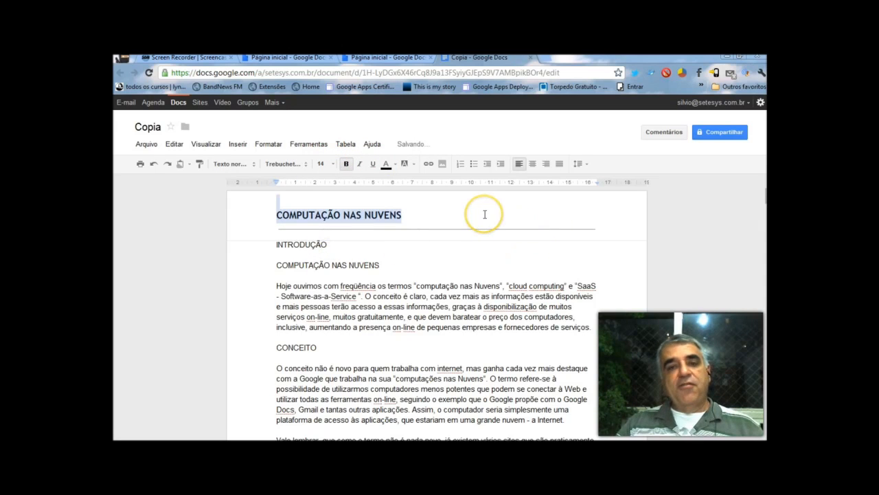
click(336, 245)
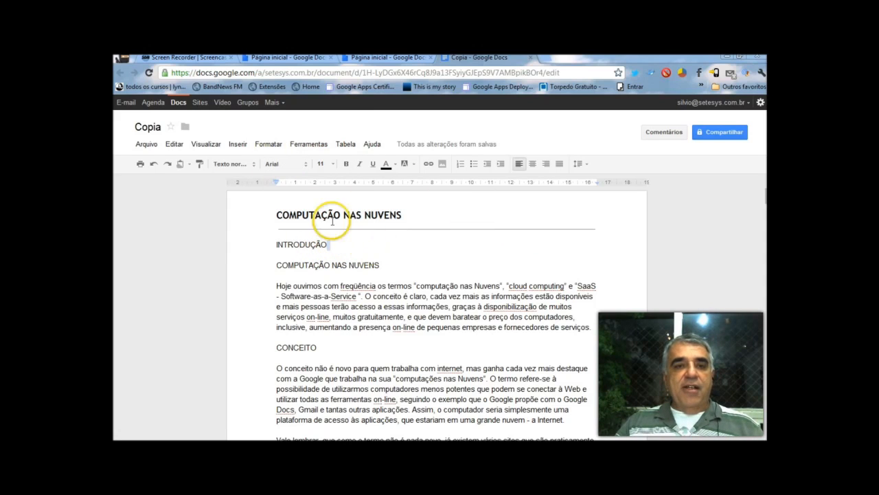
Add a footer to the document and insert a horizontal line in it.
click(237, 144)
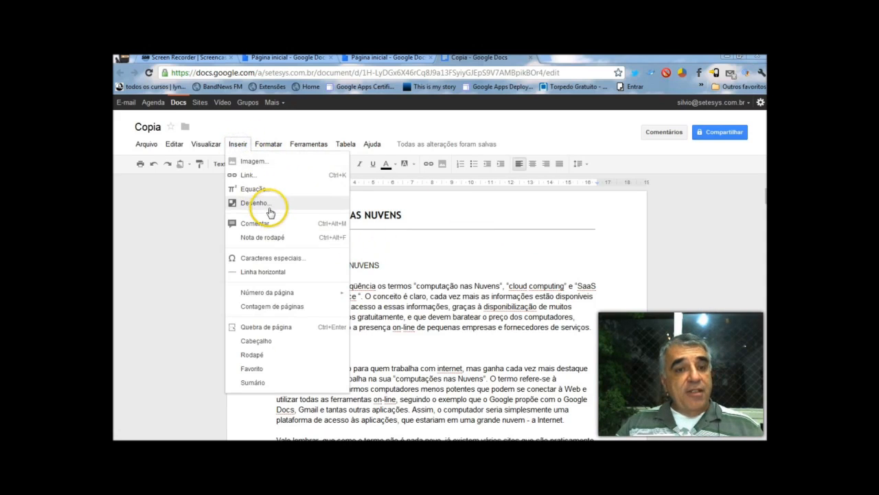
click(263, 354)
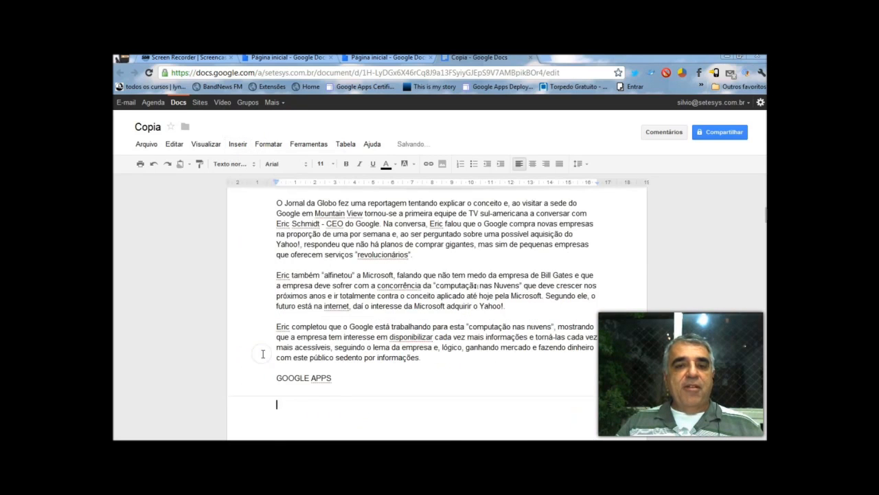
click(237, 144)
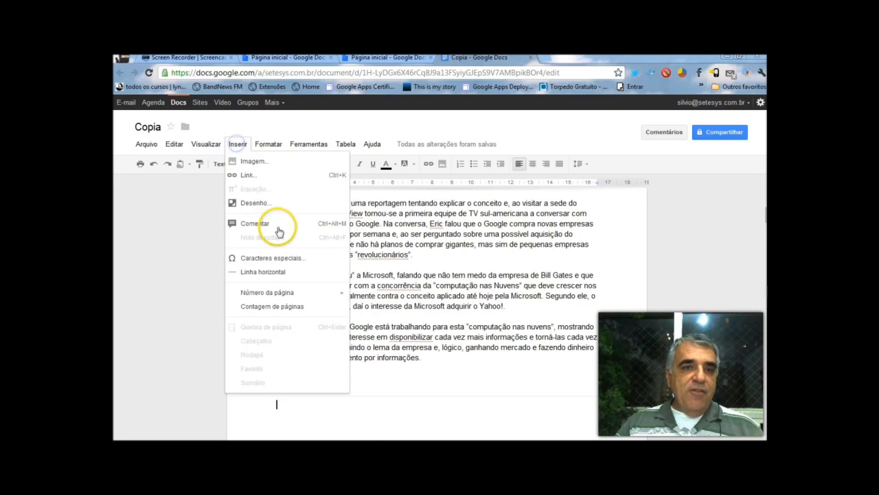
click(264, 271)
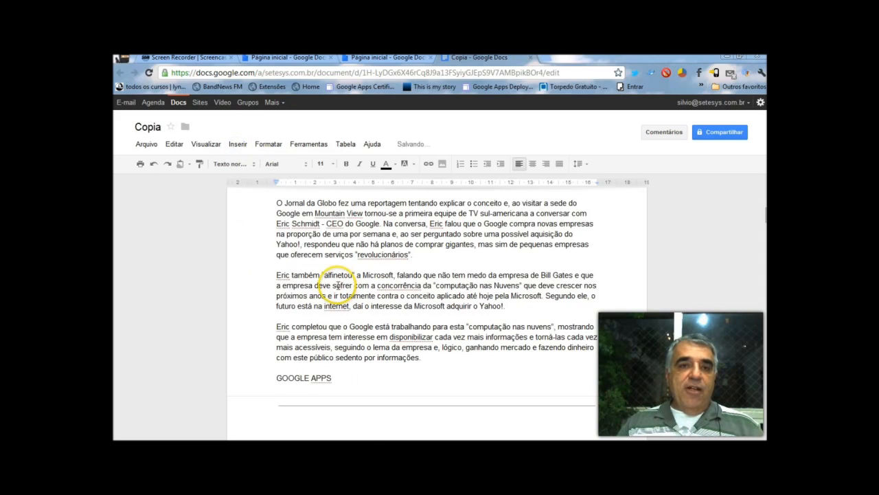
Insert the page number and page count below the footer line, separated by a slash, and align them to the right.
click(238, 144)
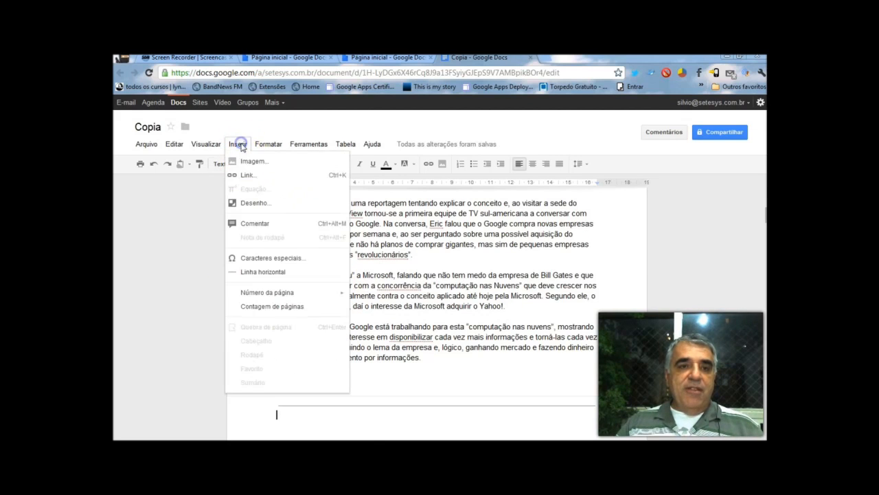
click(288, 293)
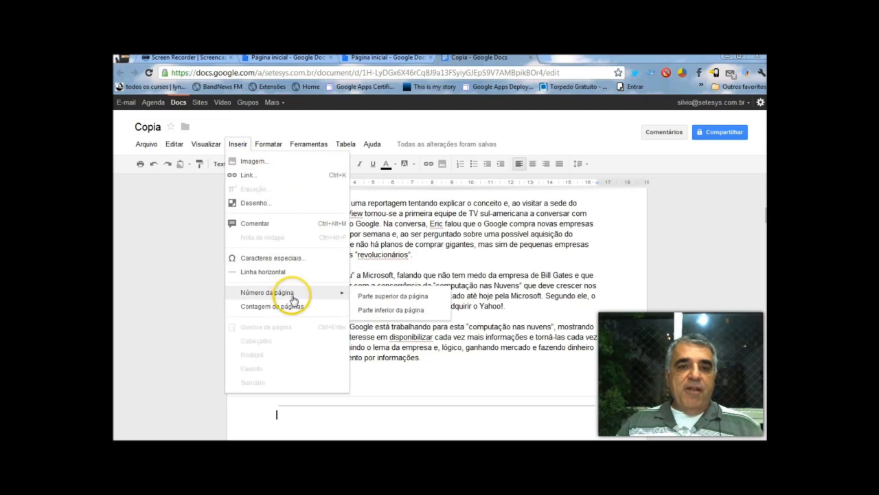
click(369, 316)
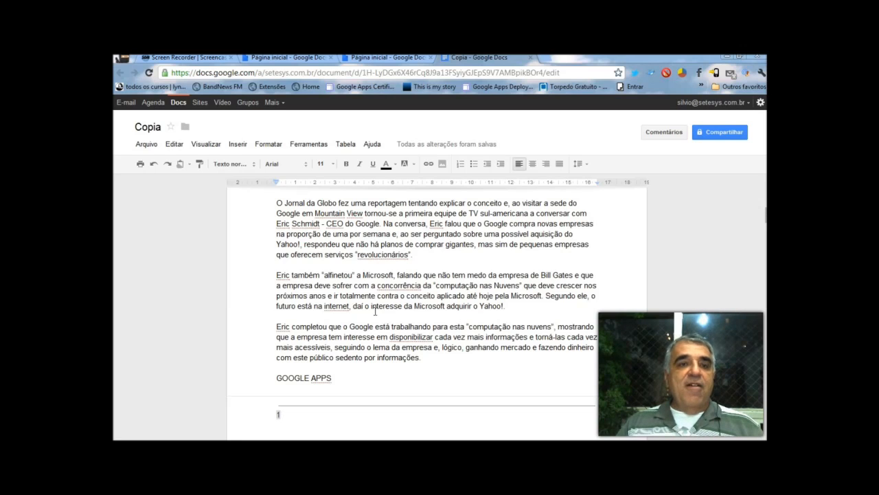
click(236, 144)
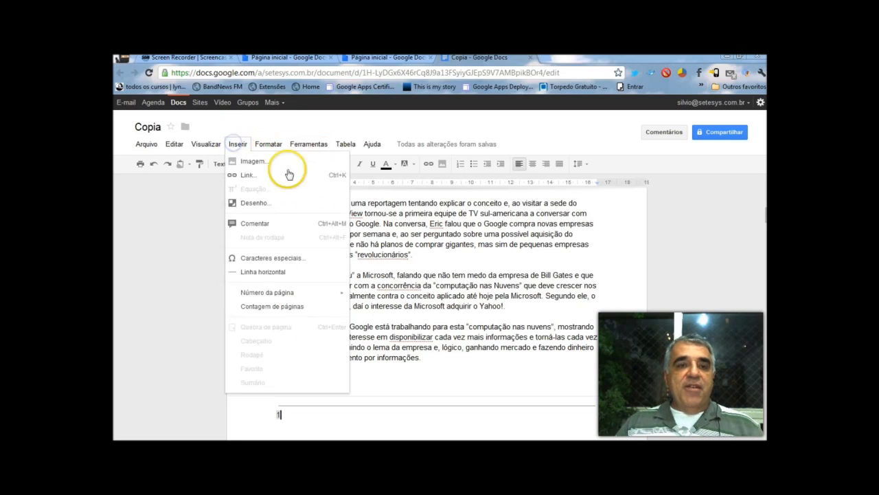
click(266, 305)
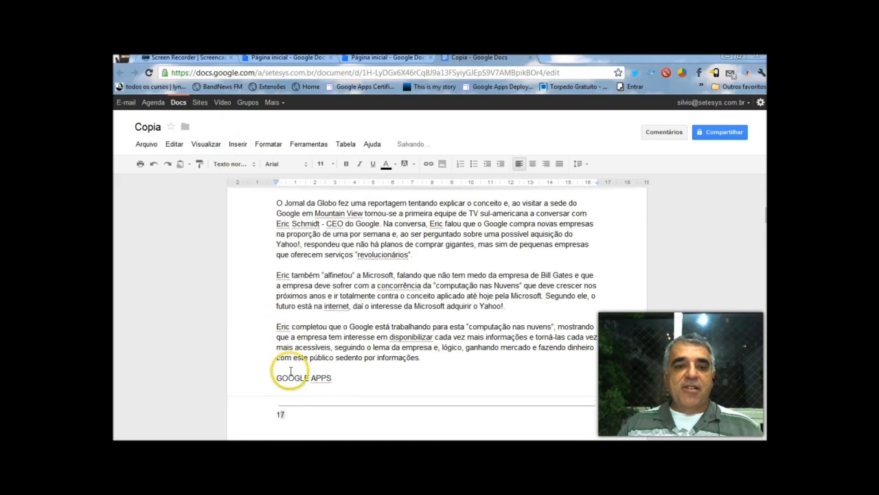
click(282, 415)
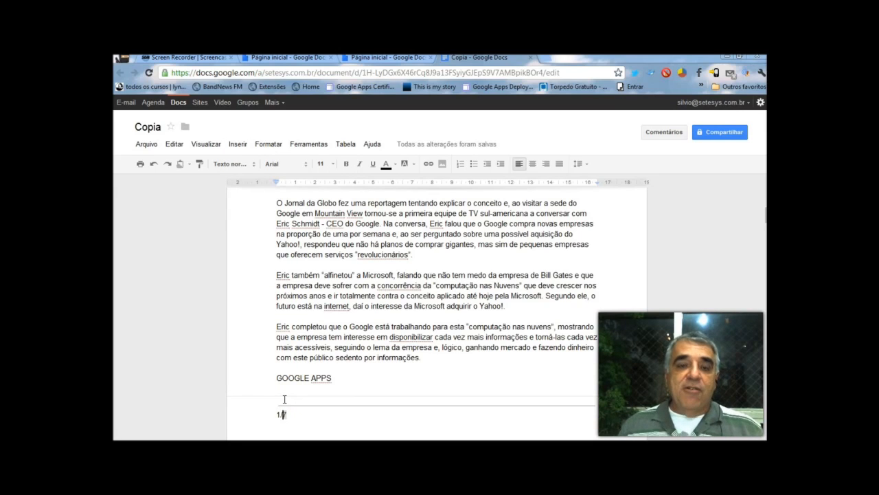
click(297, 417)
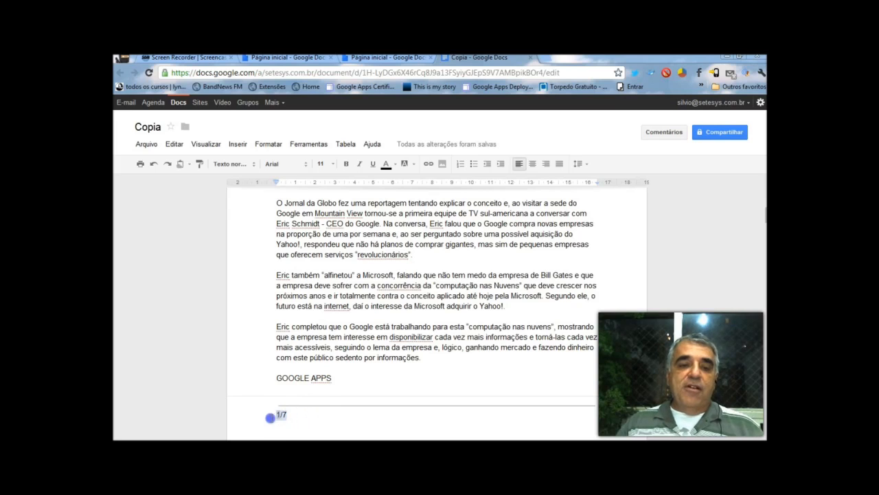
click(547, 167)
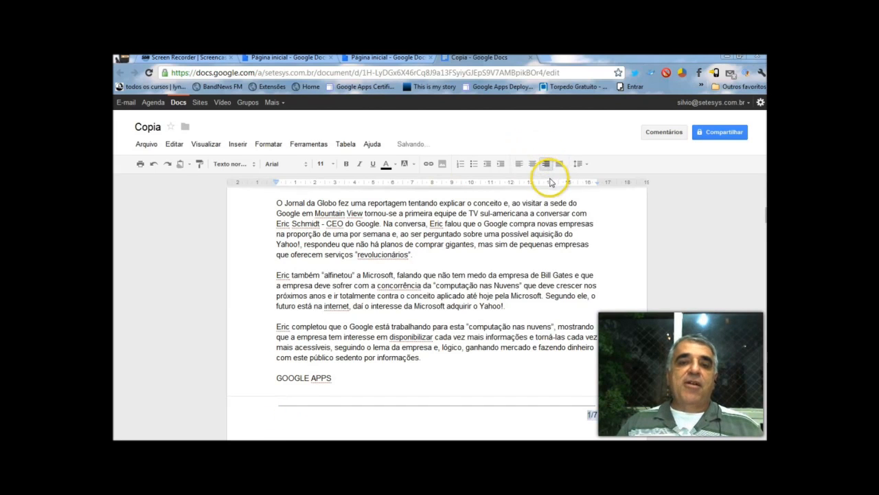
Justify the paragraph under the COMPUTAÇÃO NAS NUVENS heading and the first paragraph under CONCEITO.
scroll(599, 253, up, 5)
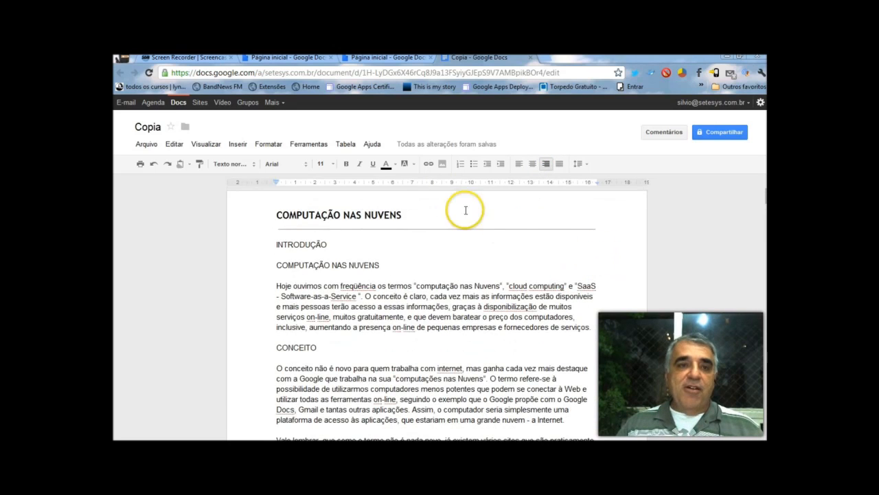
click(246, 147)
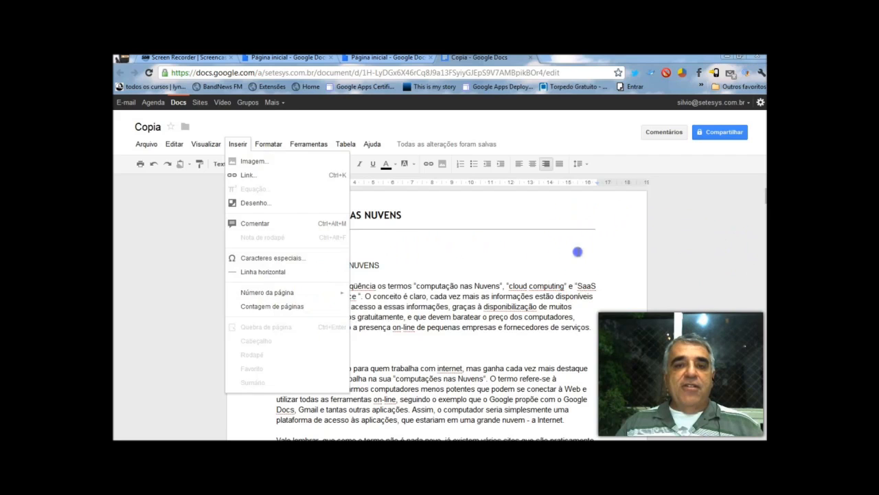
click(577, 249)
drag(595, 323, 260, 287)
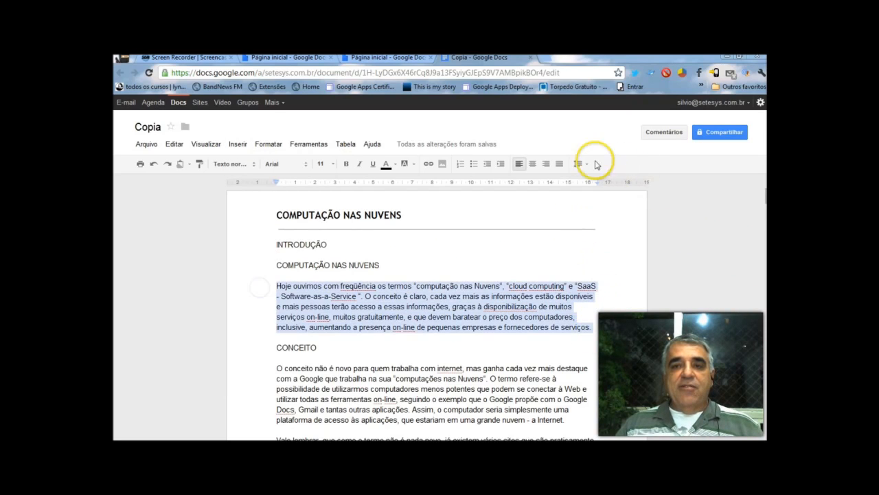
click(559, 163)
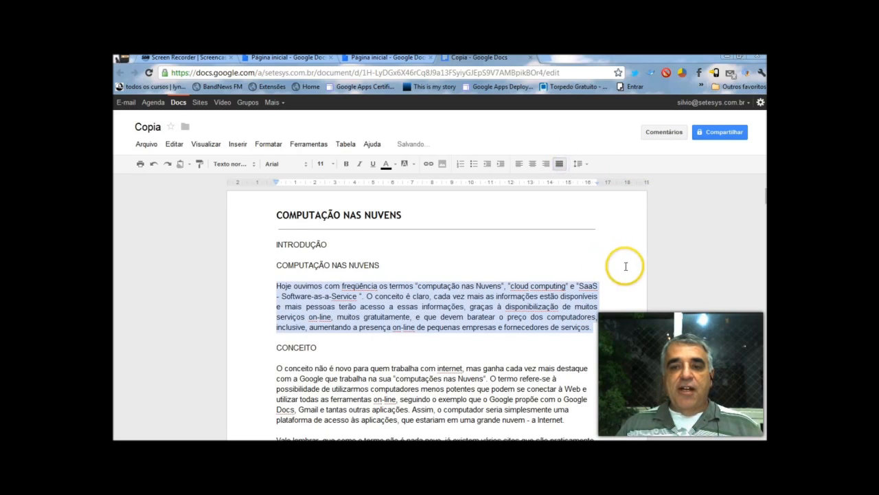
scroll(624, 265, down, 3)
scroll(583, 274, up, 2)
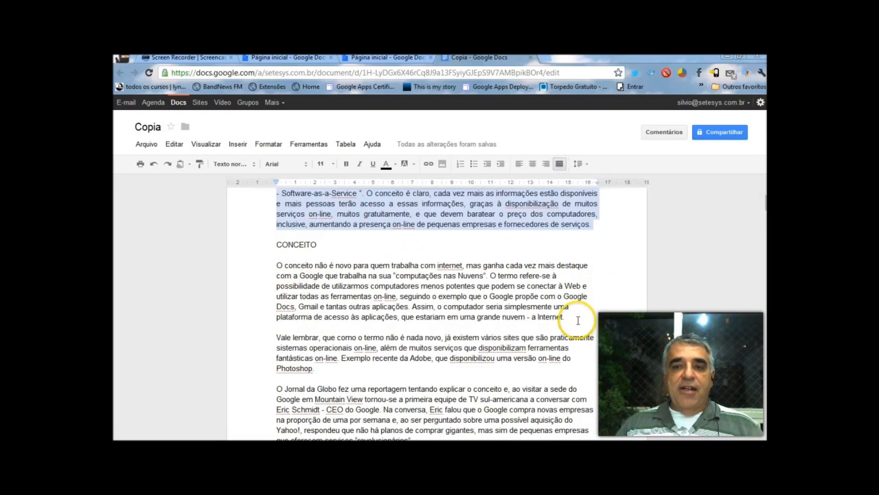
drag(564, 317, 252, 267)
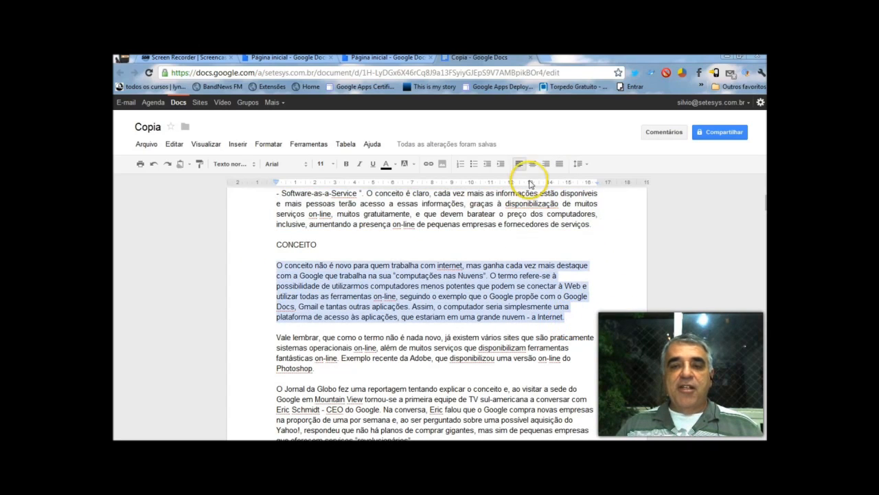
click(560, 165)
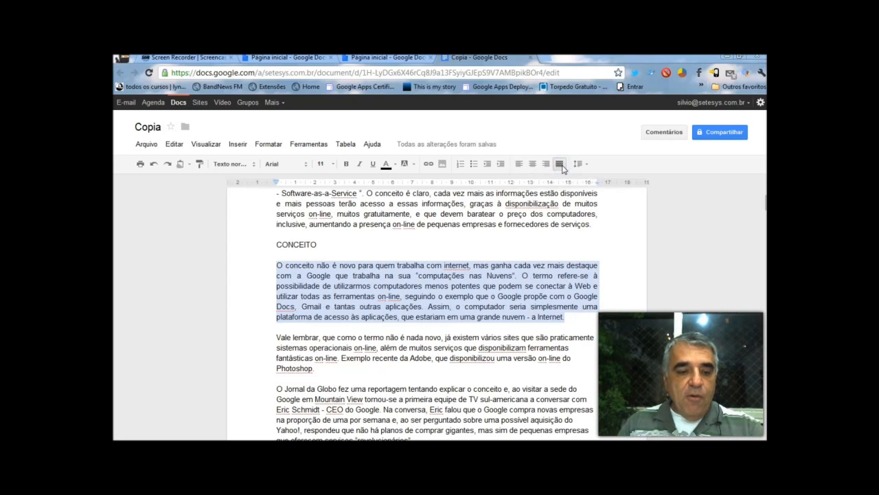
Justify the entire body text of the document and check the alignment across the page.
key(ctrl+a)
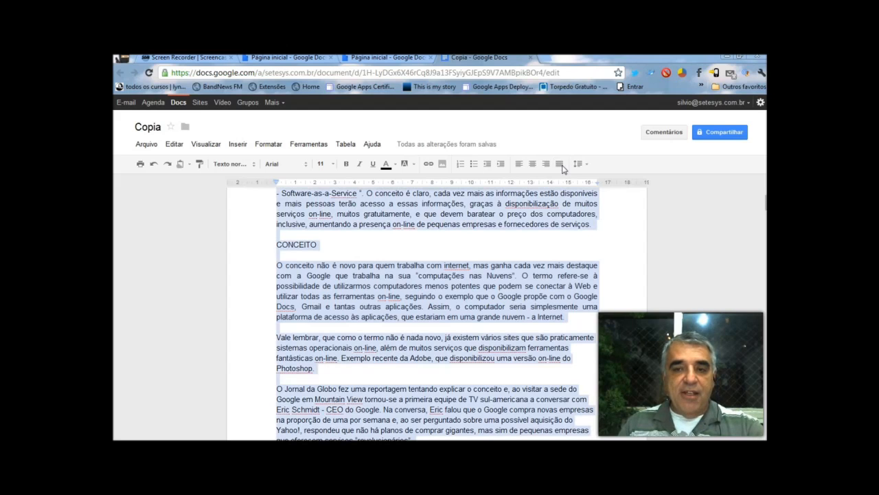
click(560, 165)
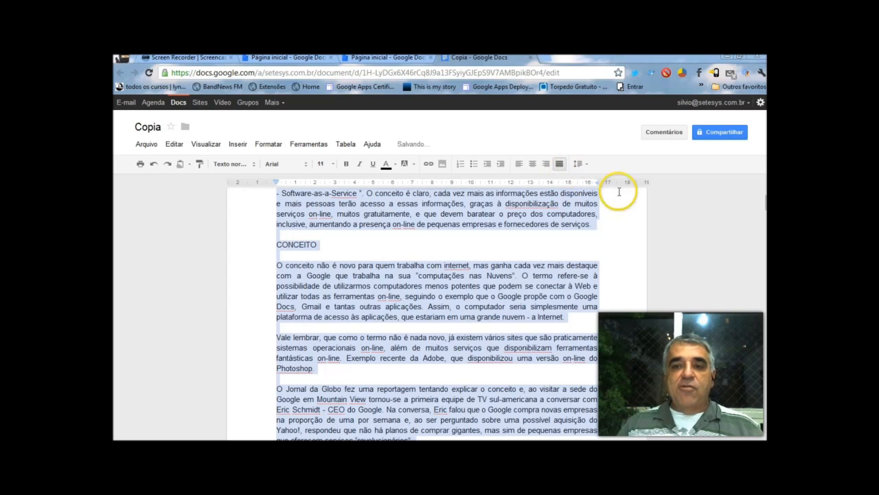
scroll(623, 245, up, 2)
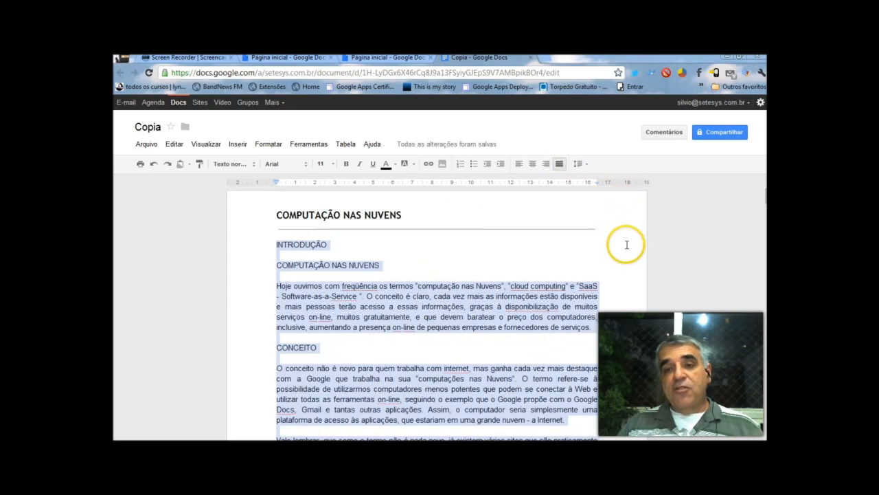
scroll(623, 245, down, 5)
scroll(626, 249, down, 2)
scroll(622, 245, up, 10)
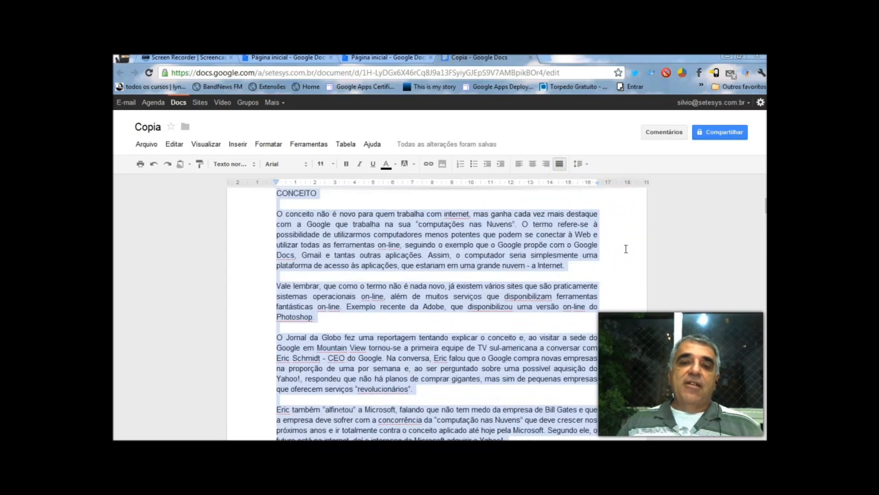
click(611, 240)
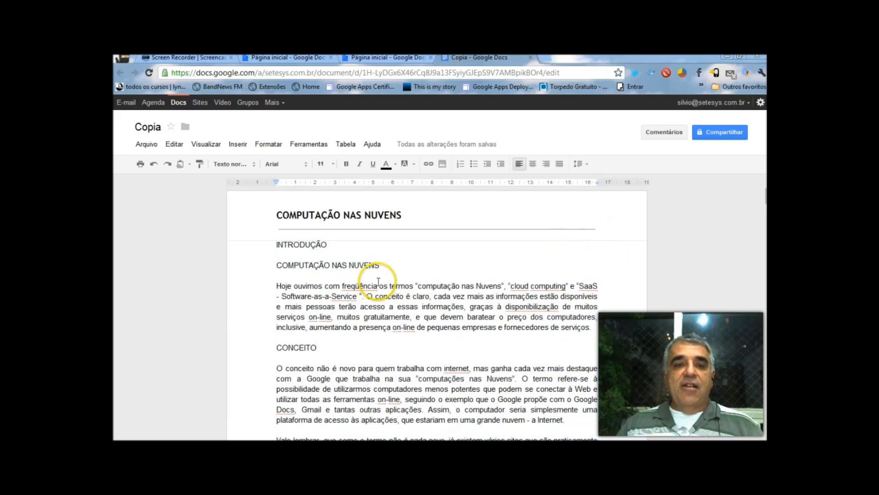
Apply the Título 1 style to the INTRODUÇÃO heading in the document body.
click(329, 244)
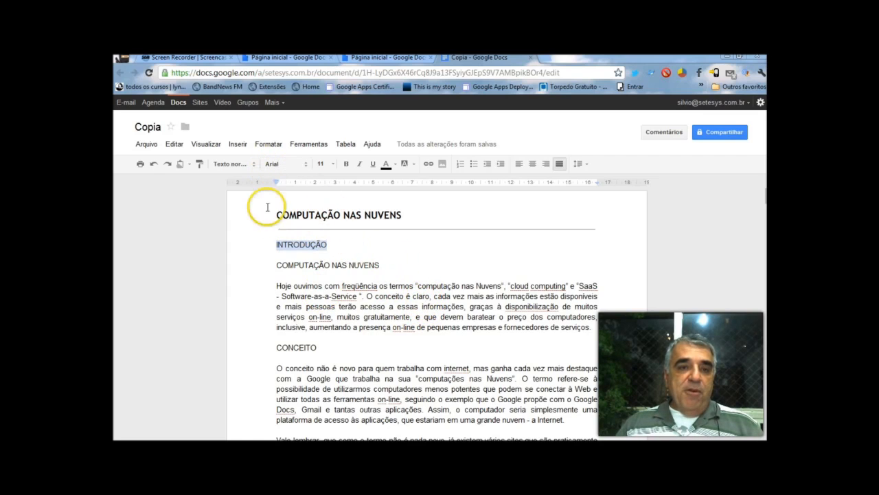
click(255, 170)
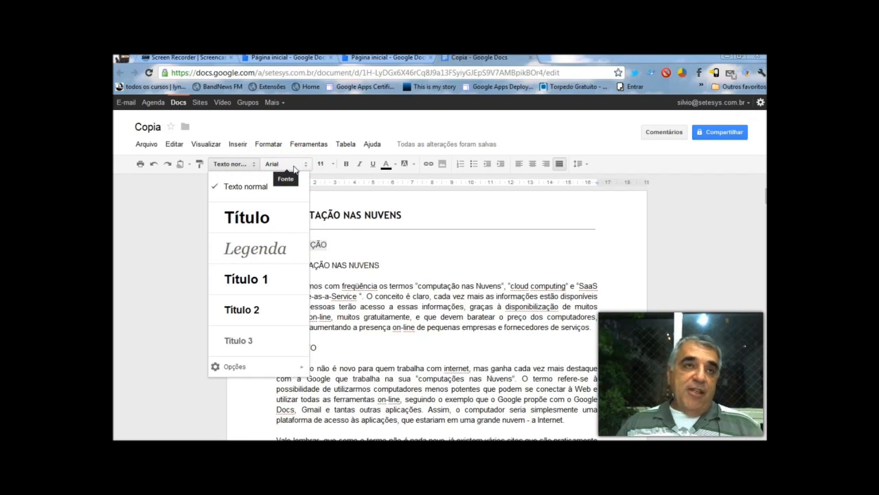
click(266, 278)
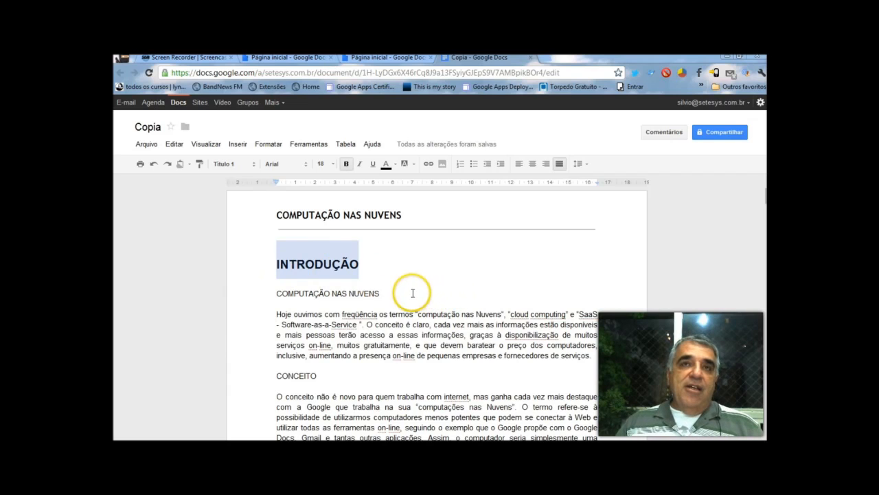
click(405, 292)
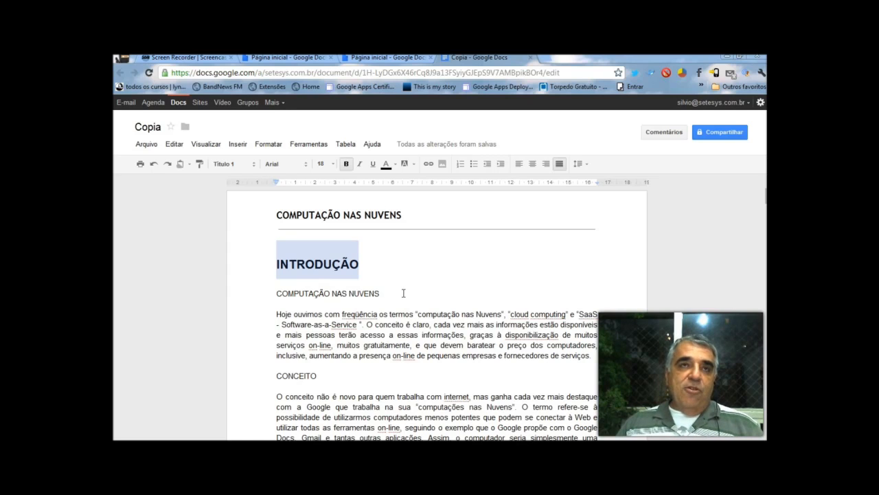
Apply the Título 2 style to the COMPUTAÇÃO NAS NUVENS and CONCEITO headings in the document body.
drag(382, 293, 267, 296)
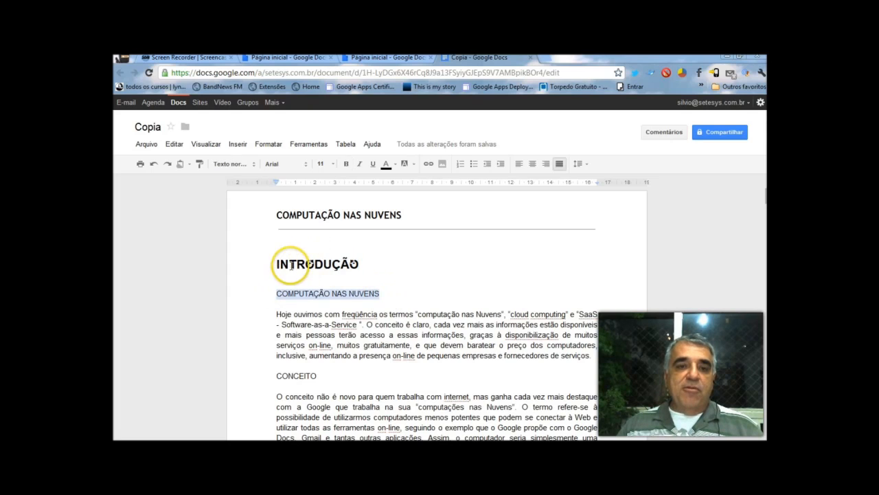
click(254, 168)
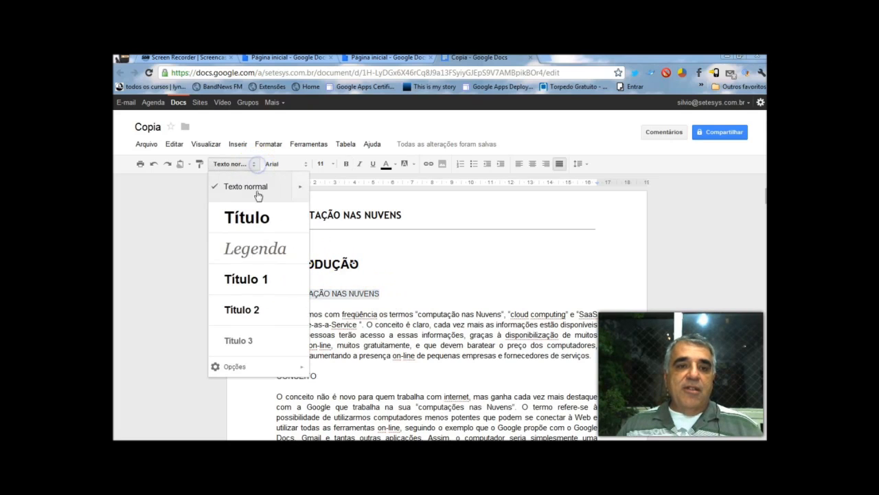
click(266, 312)
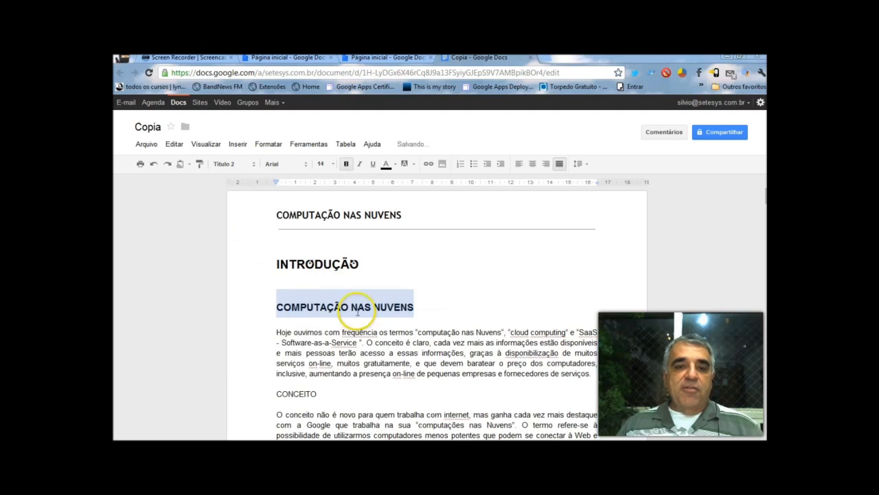
scroll(442, 308, down, 3)
drag(337, 291, 267, 294)
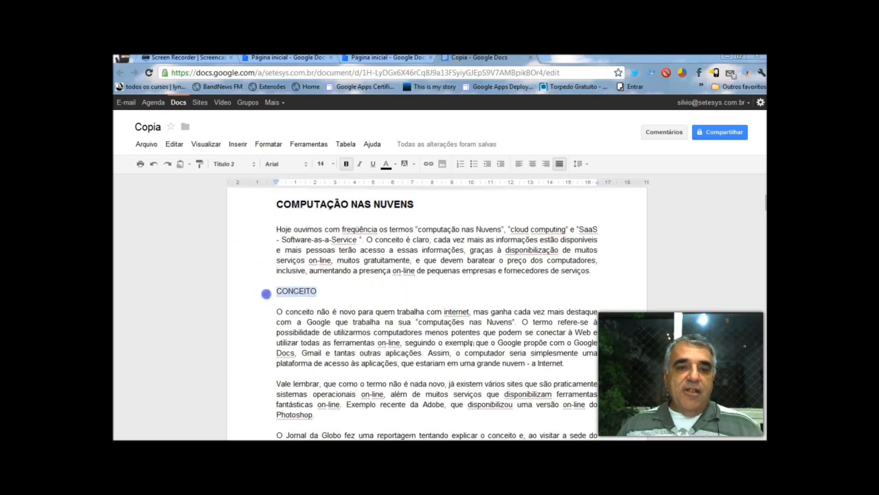
click(254, 165)
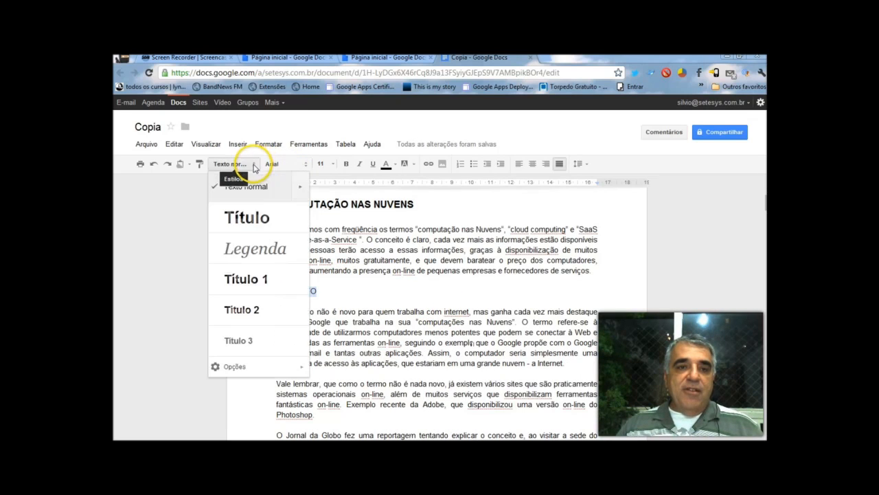
click(259, 309)
Apply the Título 2 style to the GOOGLE APPS heading on the second page.
scroll(422, 280, down, 4)
scroll(432, 288, down, 6)
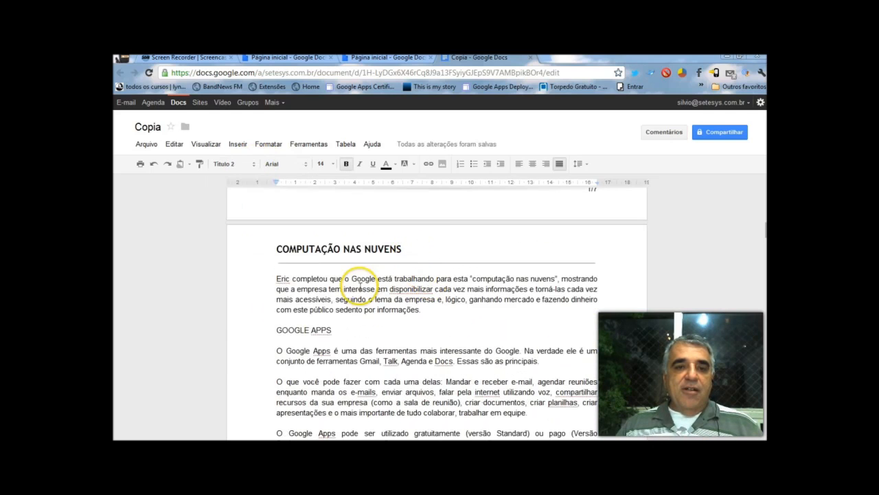
drag(334, 330, 242, 330)
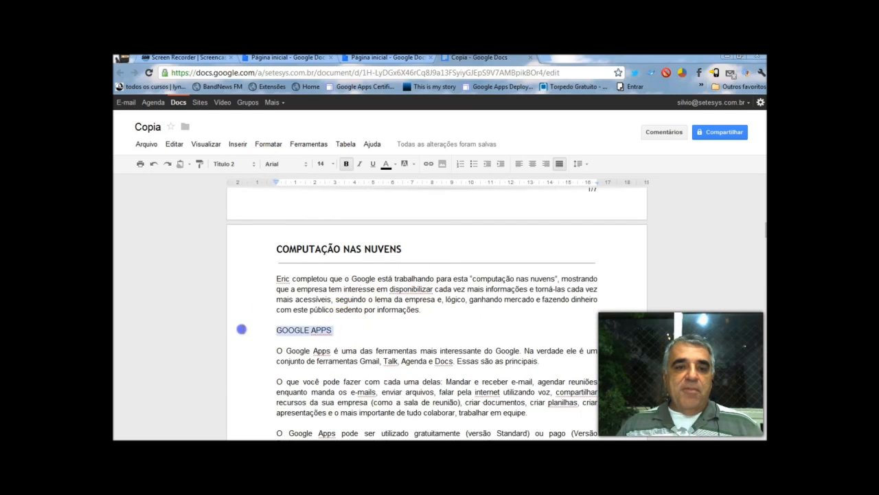
click(251, 167)
click(231, 312)
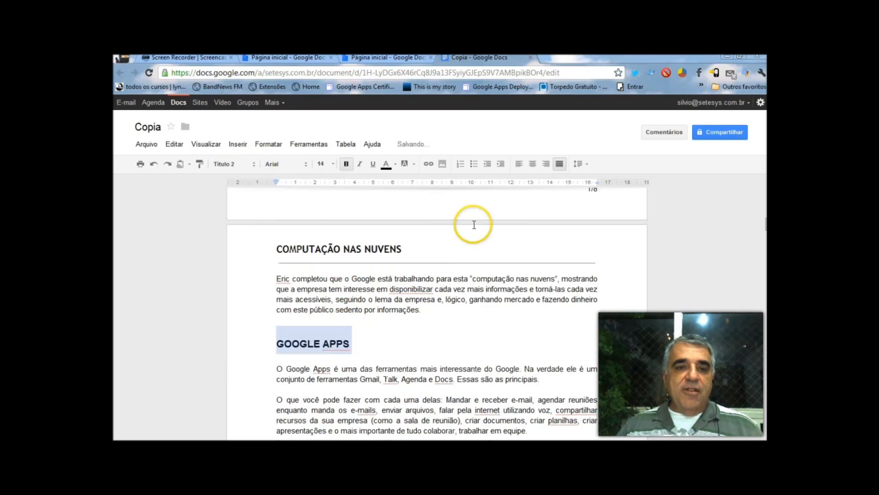
Remove the indent before COLABORAÇÃO and turn the paragraphs from LEGALIDADE through COLABORAÇÃO into a bulleted list.
scroll(463, 223, down, 10)
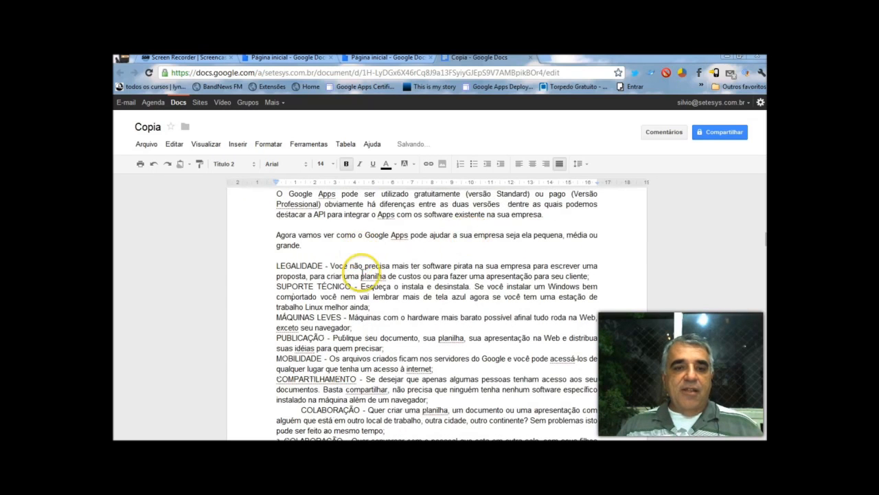
scroll(362, 274, down, 1)
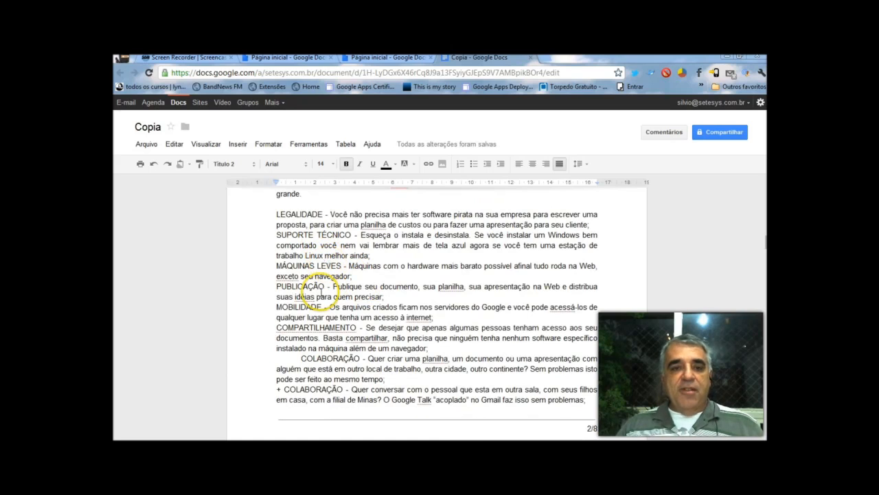
click(301, 358)
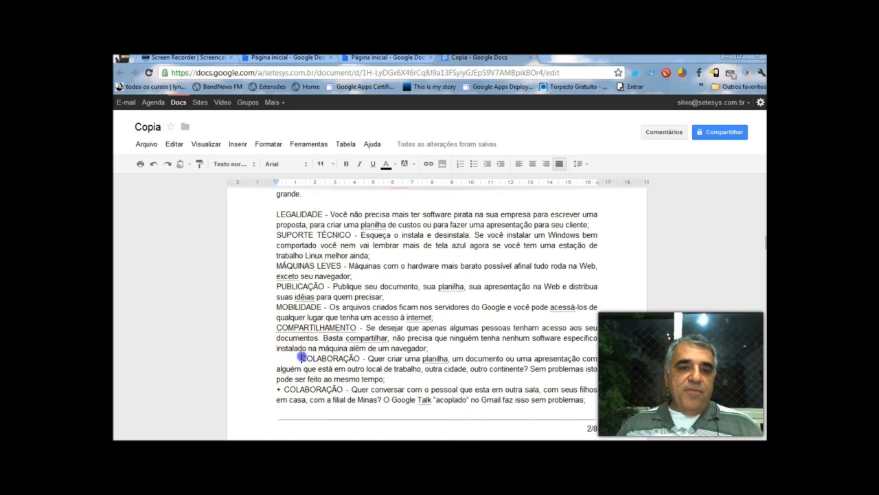
key(BackSpace)
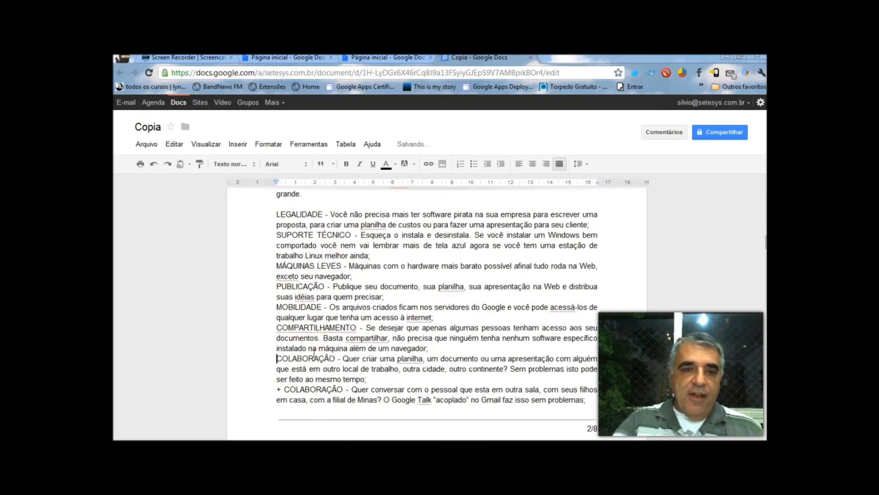
drag(276, 214, 367, 377)
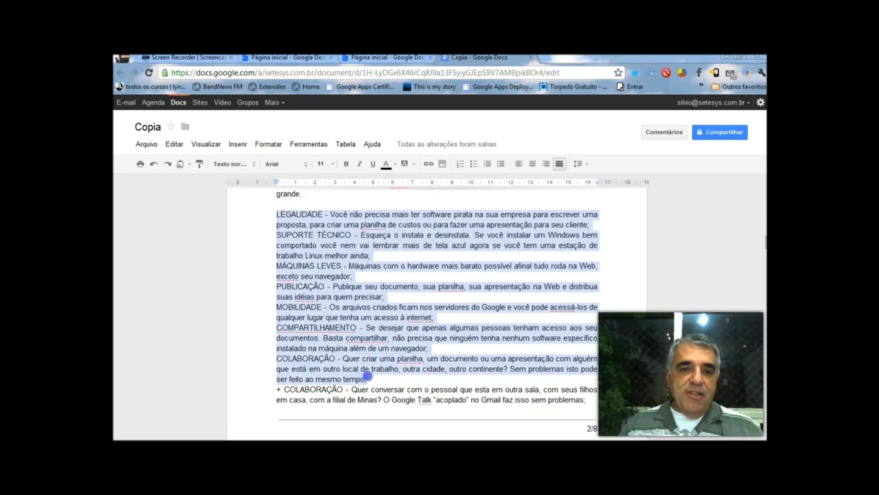
click(473, 164)
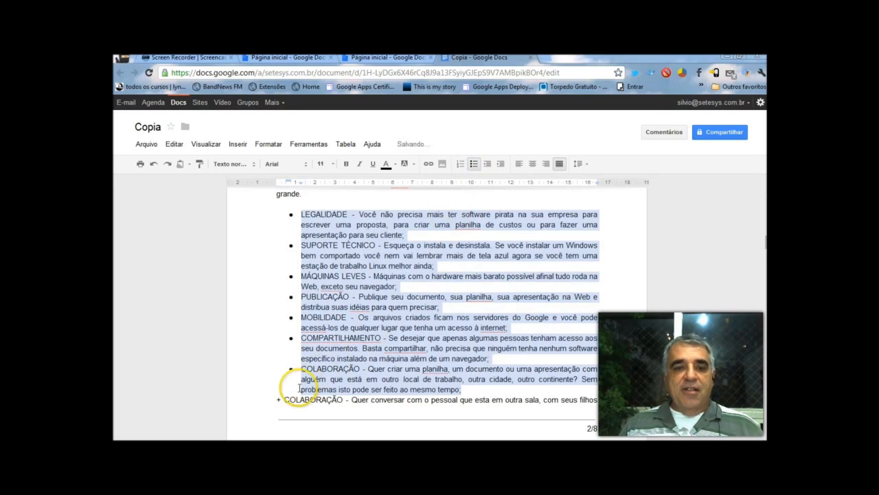
Extend the bulleted list to the + COLABORAÇÃO, LEMBRETES and ATUALIZADO paragraphs.
click(276, 402)
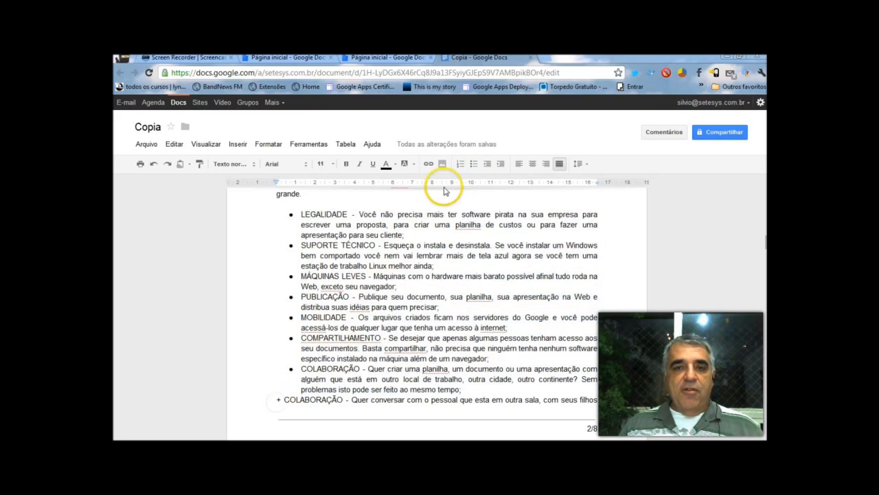
click(473, 165)
scroll(484, 243, down, 3)
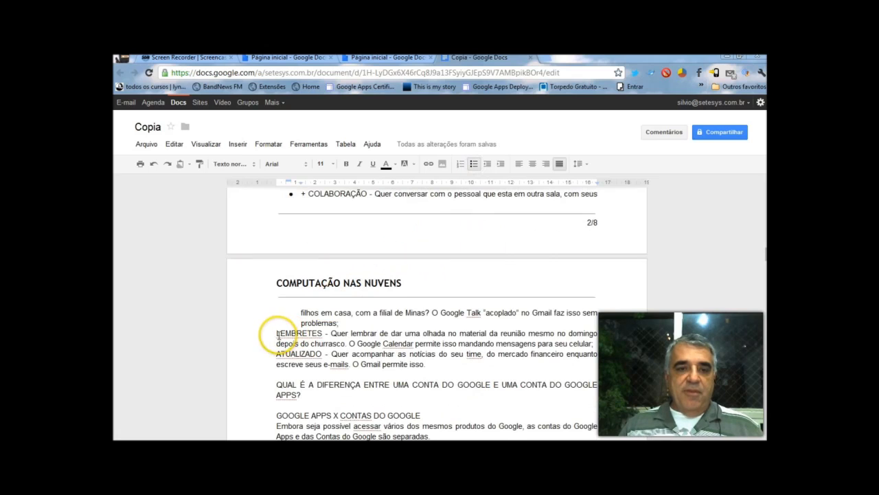
drag(276, 335, 438, 359)
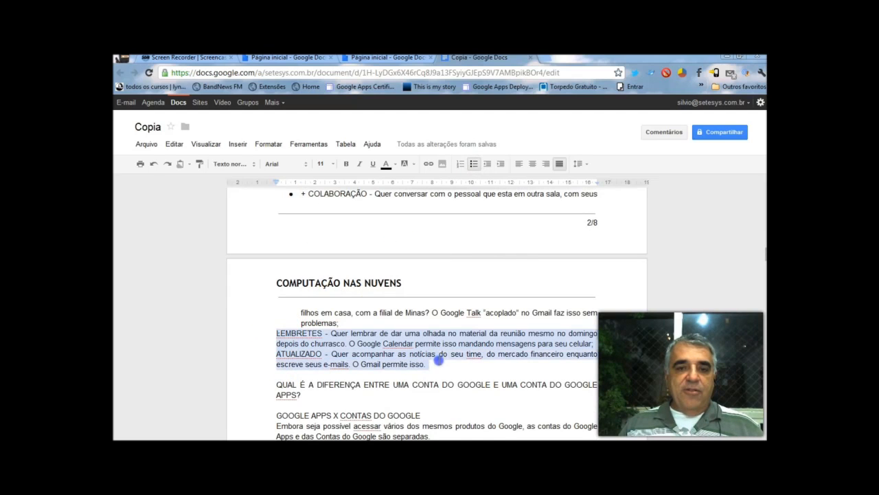
click(474, 164)
Try numbered and nested formatting on the list items and switch the list back to plain bullets.
click(460, 164)
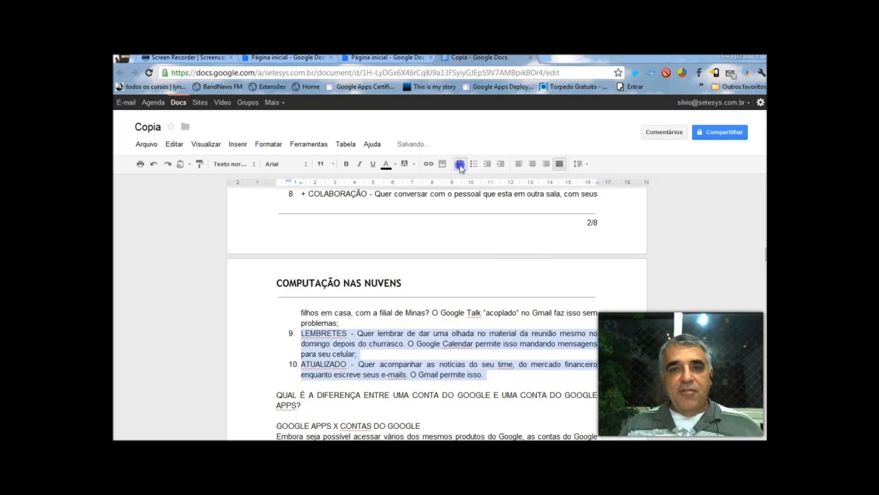
click(460, 165)
click(473, 164)
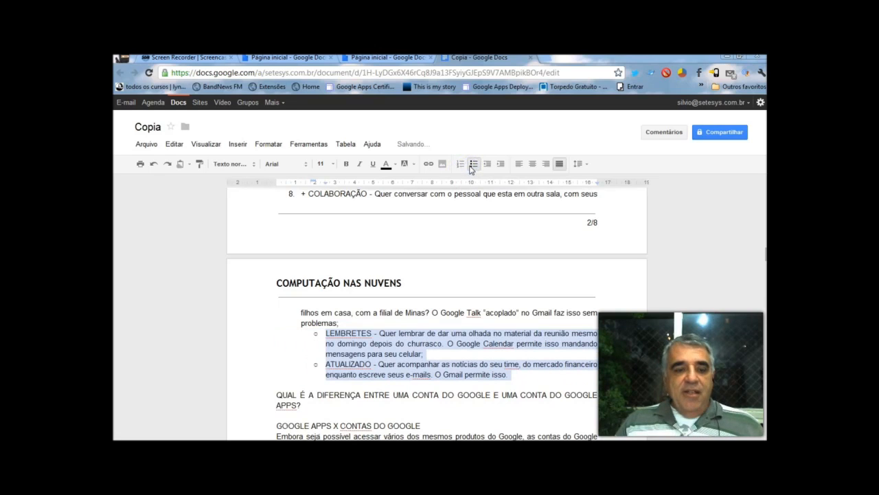
key(ctrl+shift+8)
key(ctrl+shift+8)
key(ctrl+shift+8)
key(ctrl+shift+7)
key(ctrl+shift+8)
scroll(539, 288, up, 2)
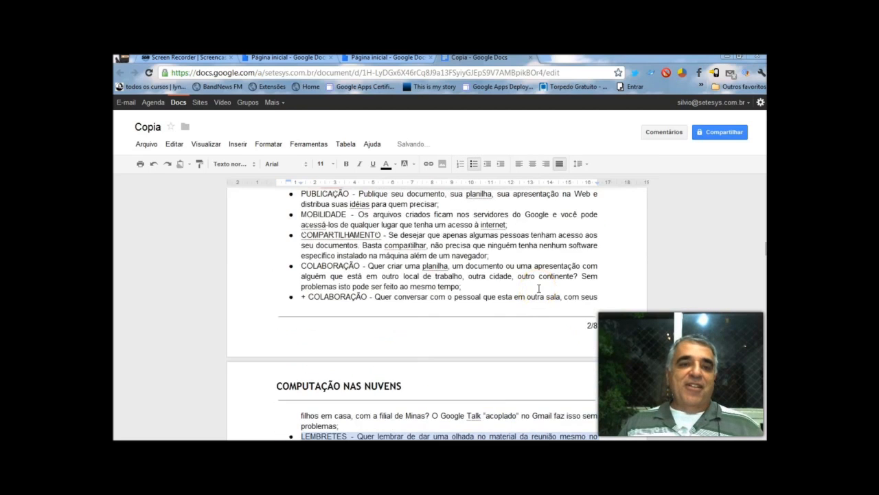
Apply the Título 2 style to the heading QUAL É A DIFERENÇA ENTRE UMA CONTA DO GOOGLE E UMA CONTA DO GOOGLE APPS?
scroll(539, 289, down, 3)
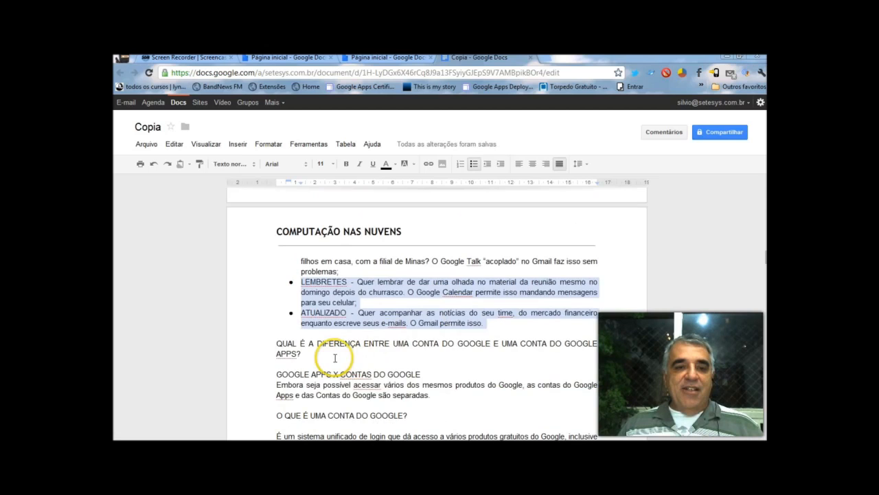
triple_click(266, 349)
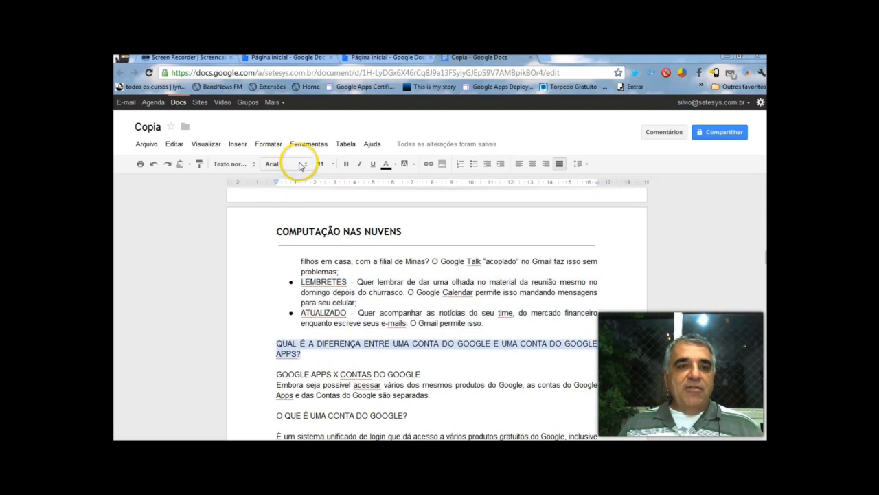
click(258, 169)
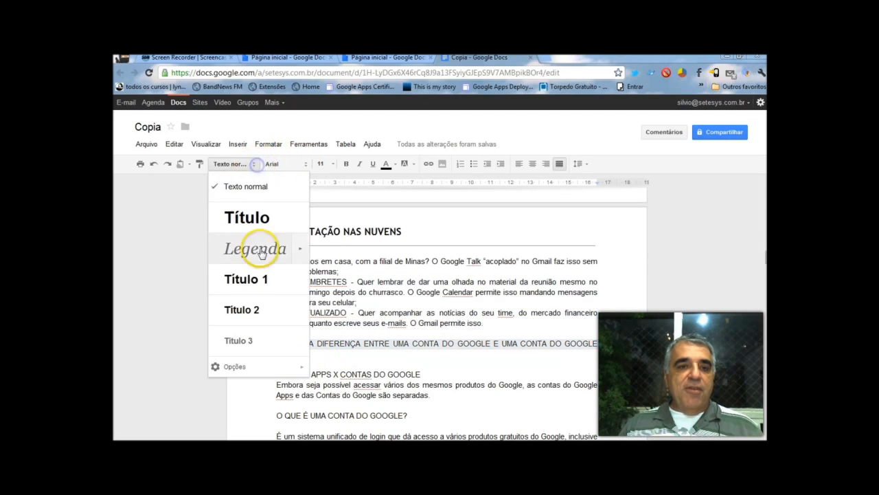
click(255, 313)
Apply the Título 2 style to the headings O QUE É UMA CONTA DO GOOGLE? and GOOGLE APPS X CONTAS DO GOOGLE.
scroll(316, 289, down, 2)
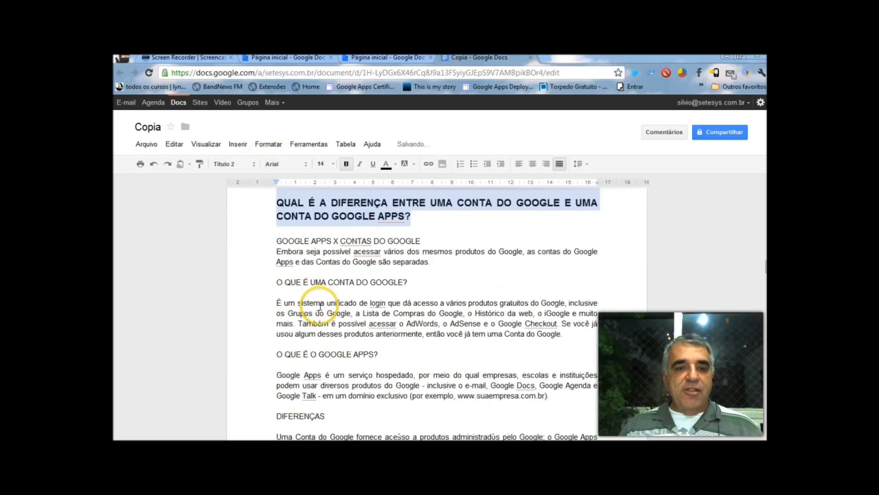
drag(408, 283, 294, 284)
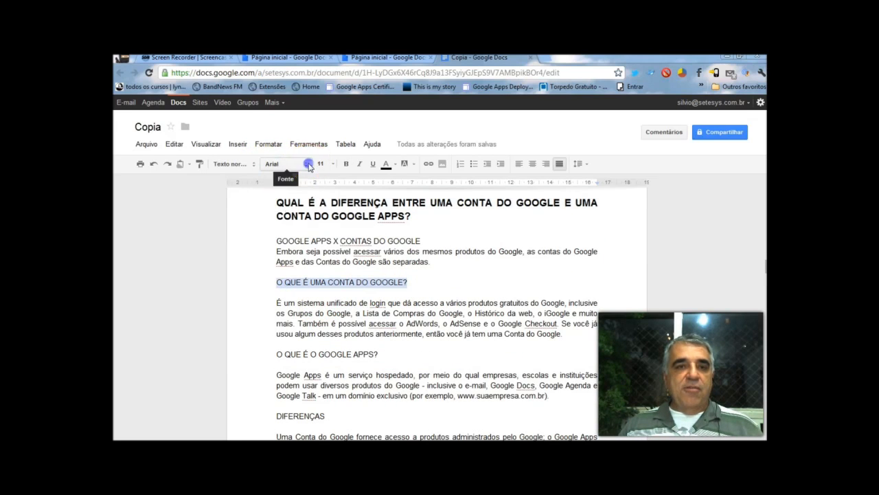
click(285, 164)
click(258, 169)
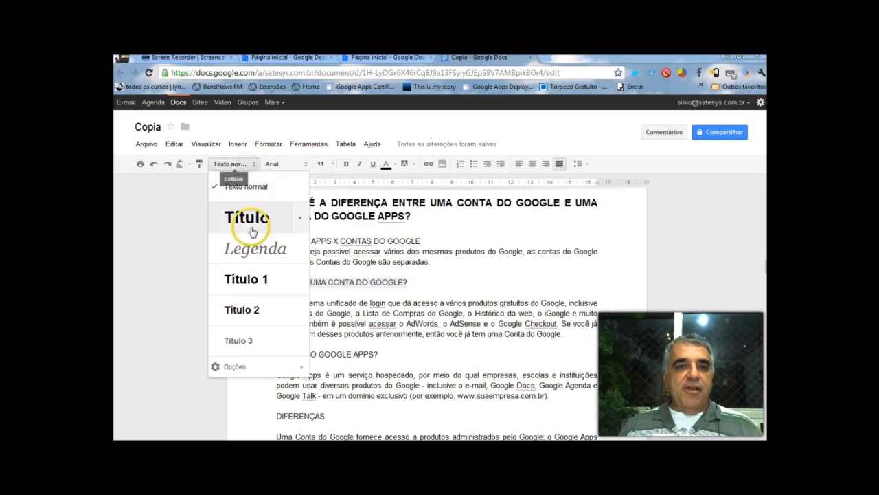
click(249, 310)
drag(422, 241, 286, 240)
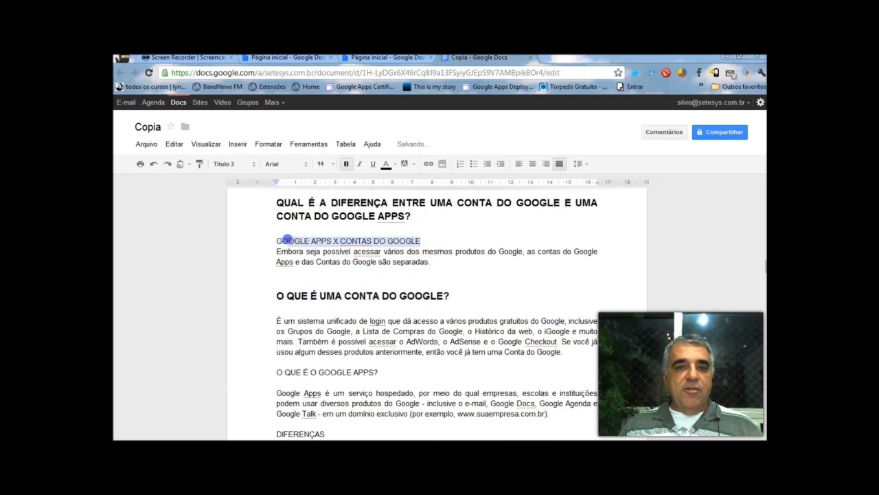
click(249, 164)
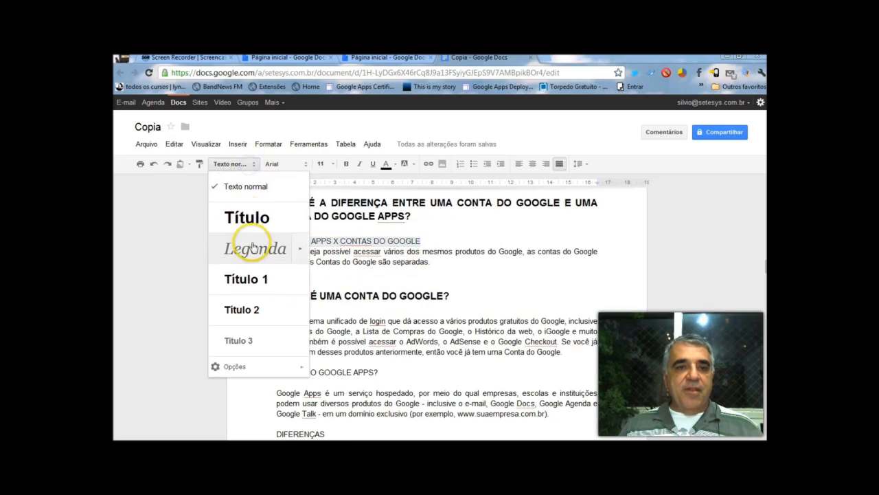
click(260, 307)
Apply the Título 2 style to the headings O QUE É O GOOGLE APPS? and DIFERENÇAS.
scroll(405, 295, down, 3)
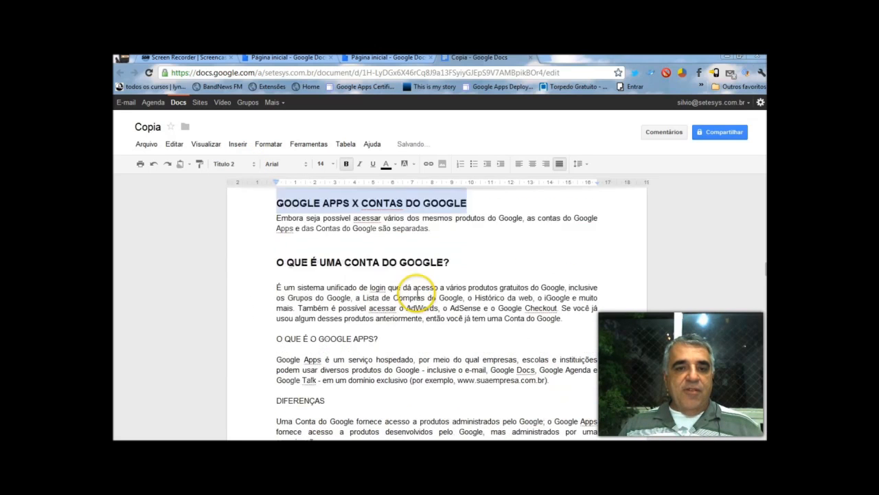
triple_click(384, 285)
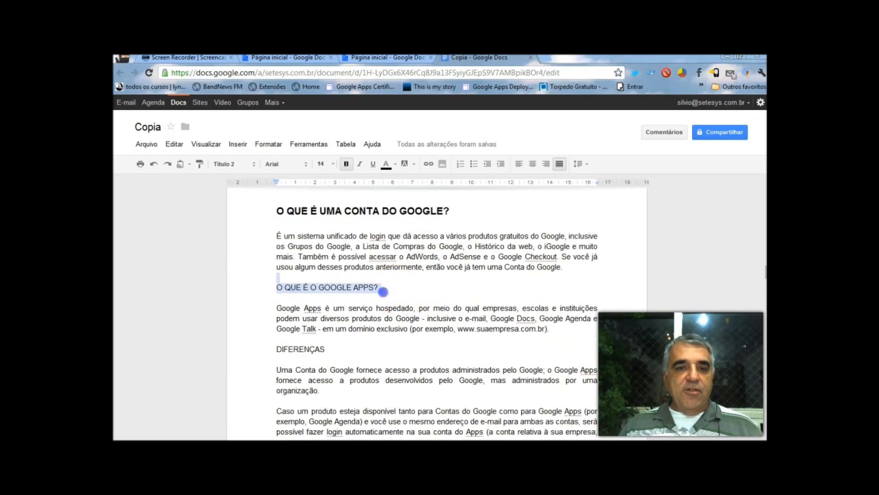
click(249, 164)
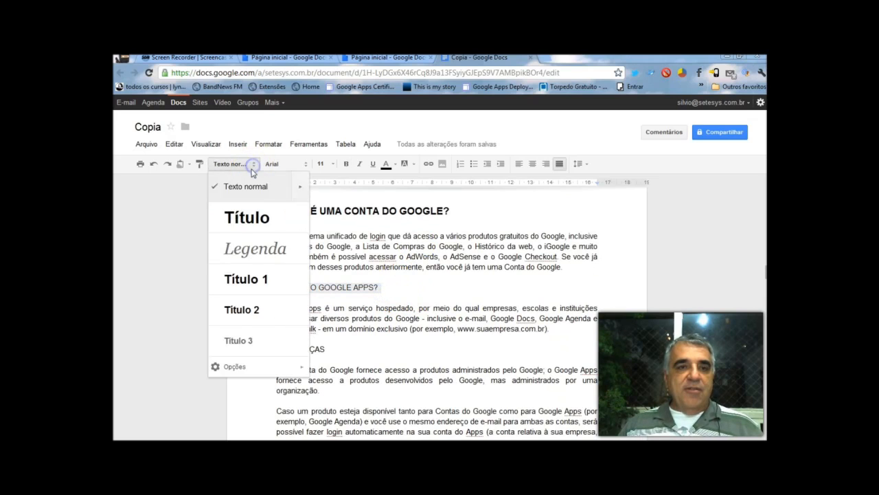
click(252, 303)
drag(326, 382, 246, 381)
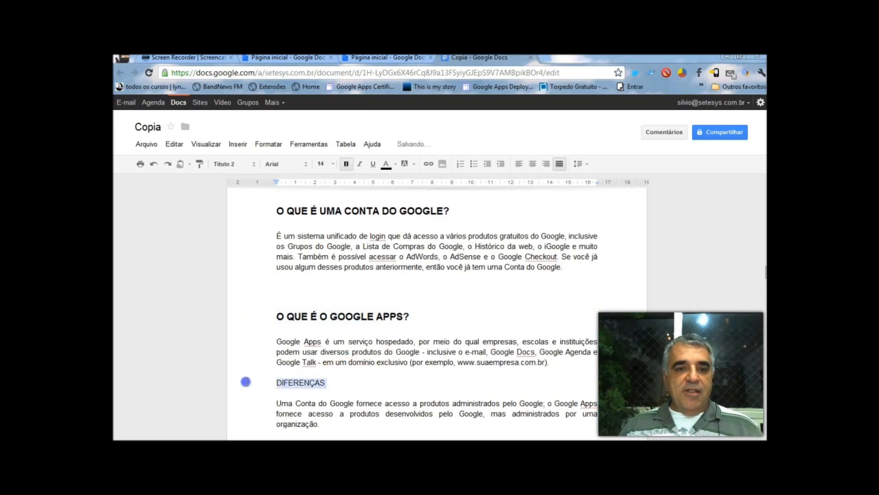
click(252, 164)
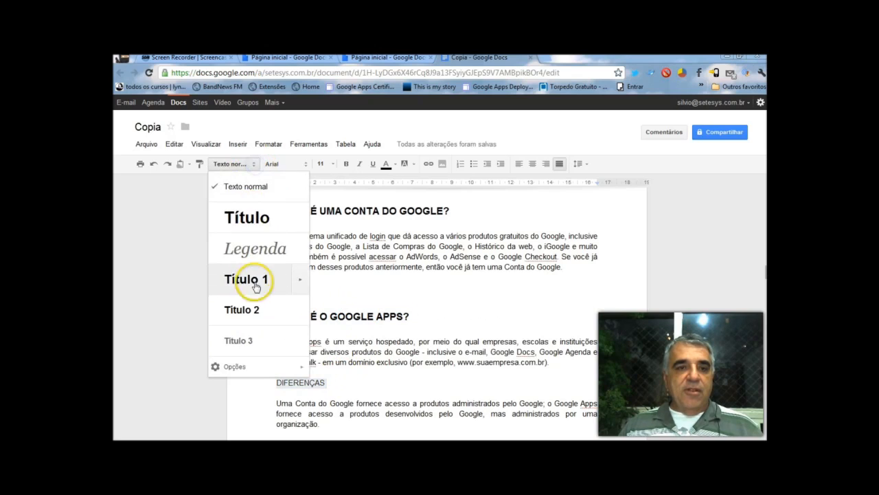
click(257, 311)
scroll(255, 305, down, 3)
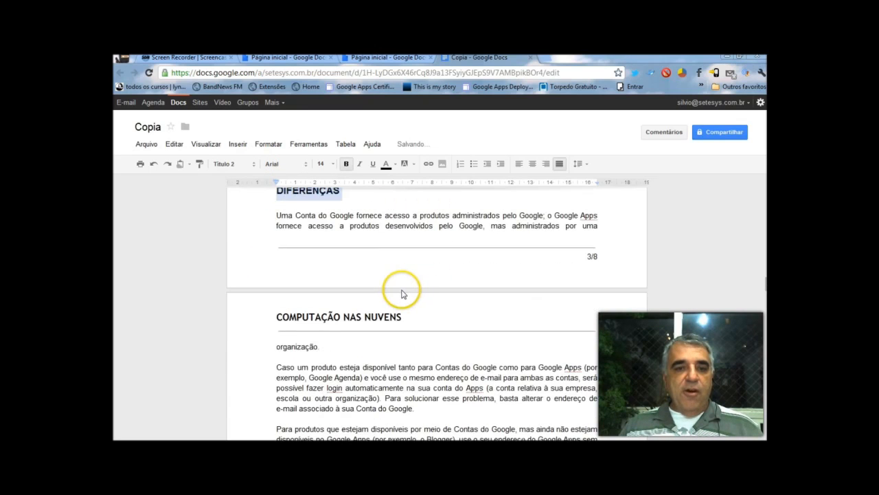
scroll(402, 294, down, 3)
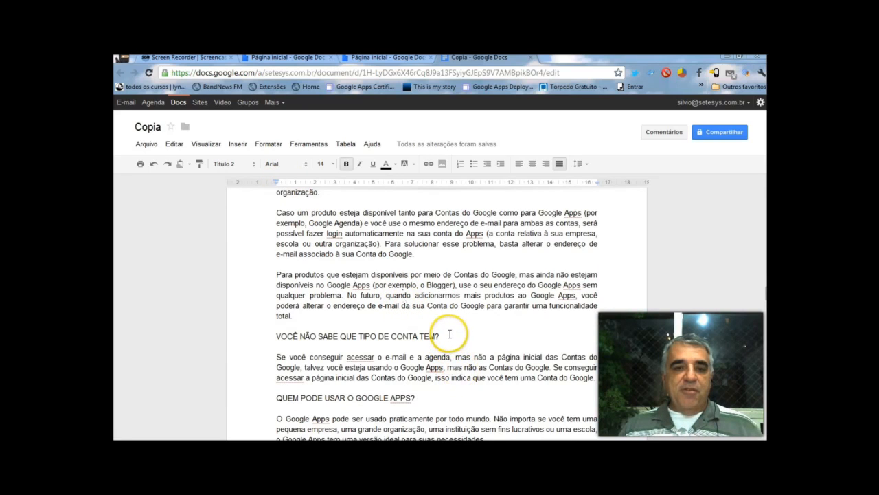
Apply the Título 3 style to the headings VOCÊ NÃO SABE QUE TIPO DE CONTA TEM? and QUEM PODE USAR O GOOGLE APPS?
drag(445, 335, 282, 333)
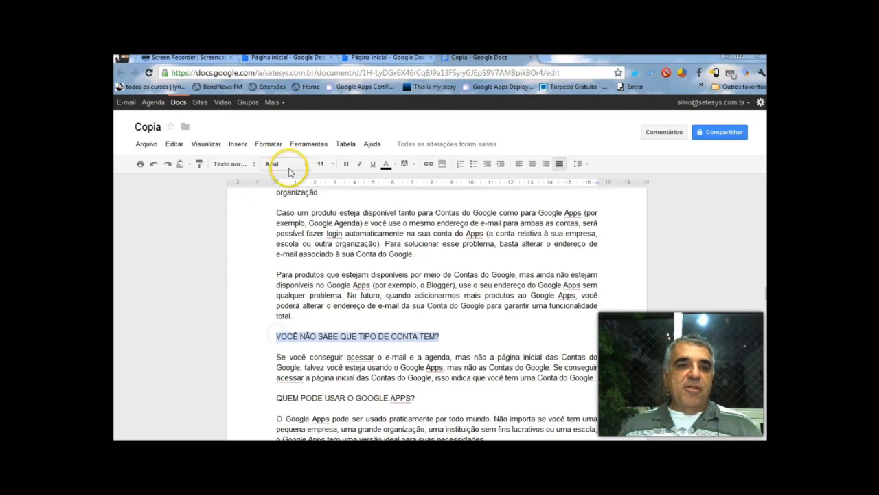
click(253, 163)
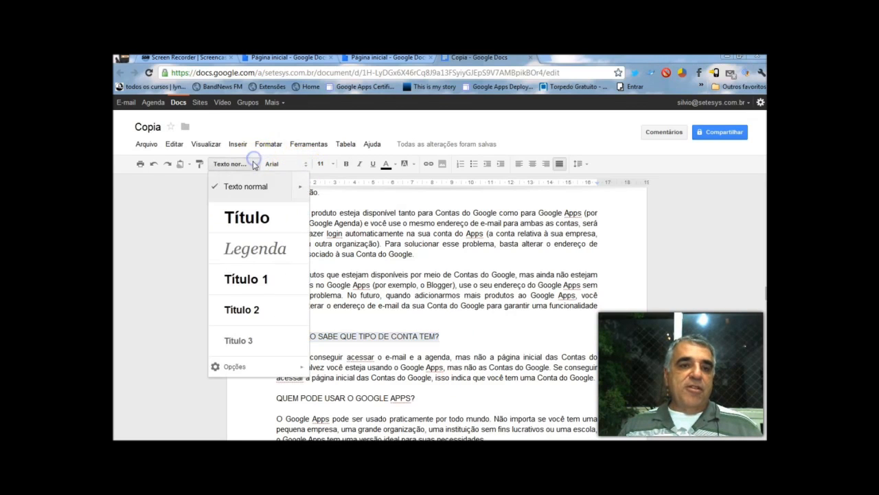
click(248, 340)
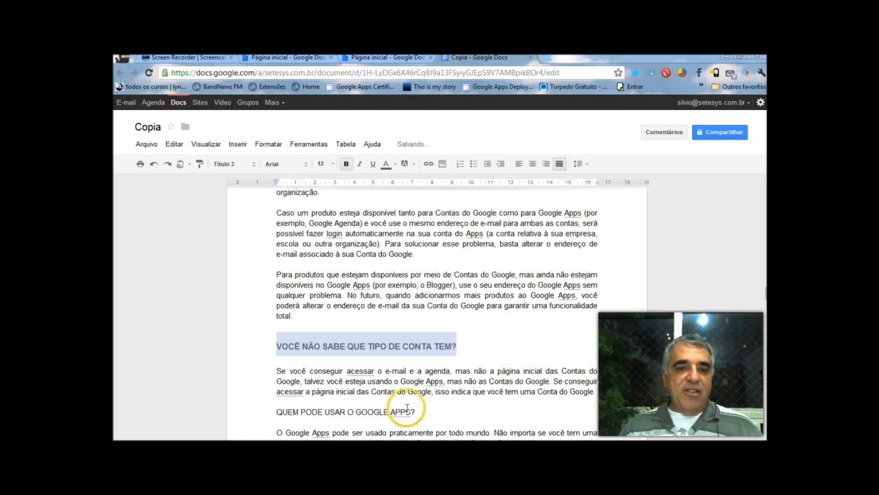
drag(415, 411, 252, 411)
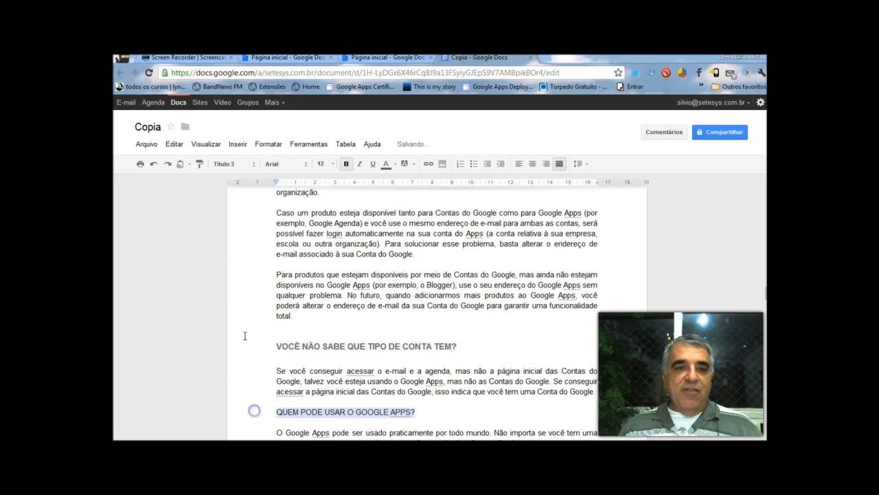
click(251, 165)
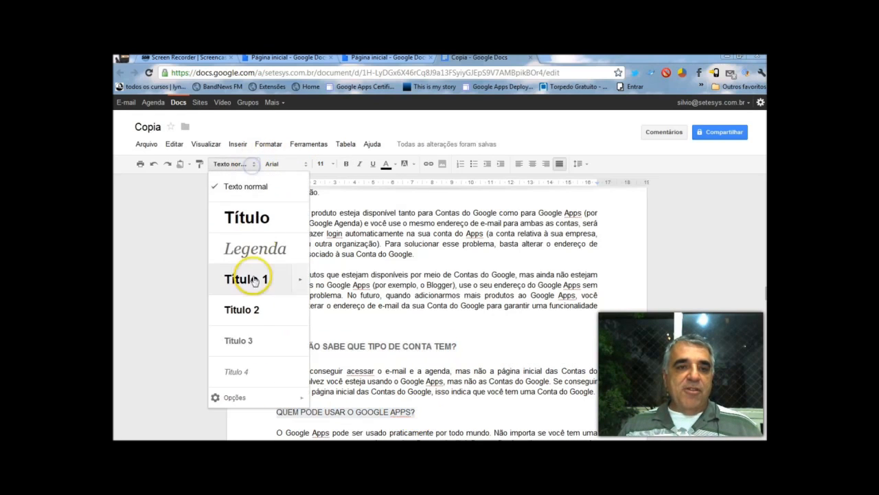
click(254, 340)
Turn the three Google Apps version names, from Business to Education, into a bulleted list.
scroll(402, 321, down, 3)
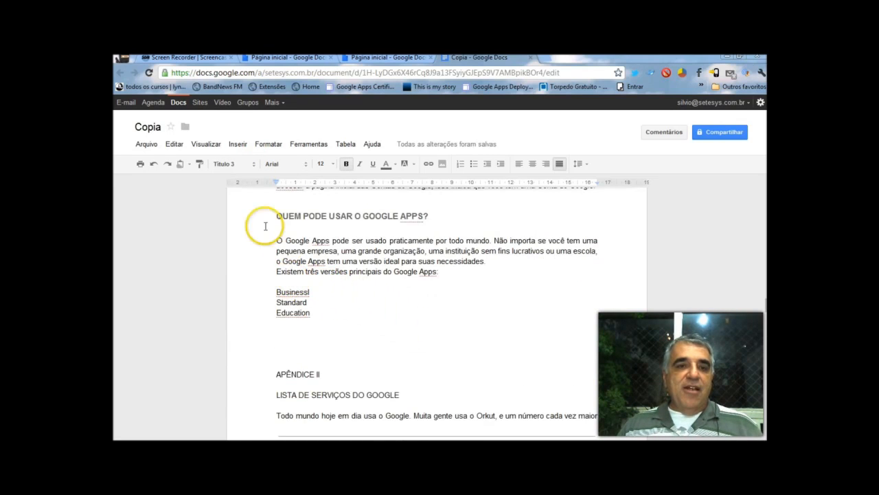
click(235, 163)
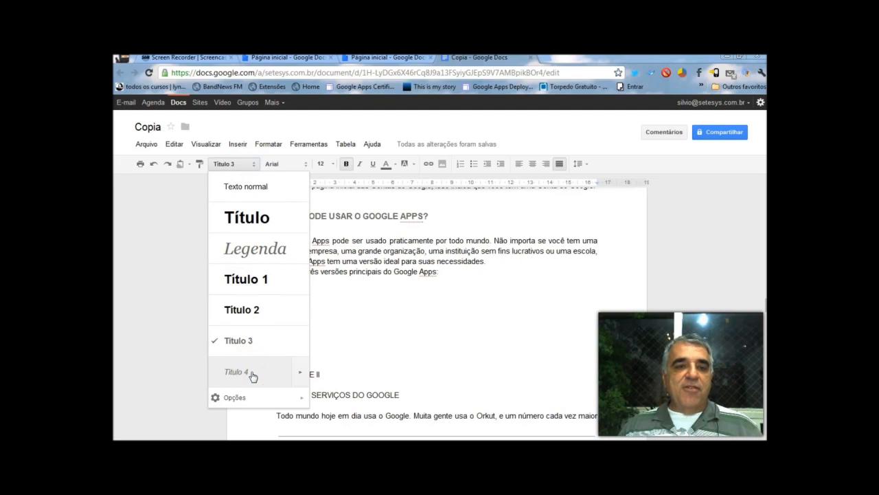
click(359, 303)
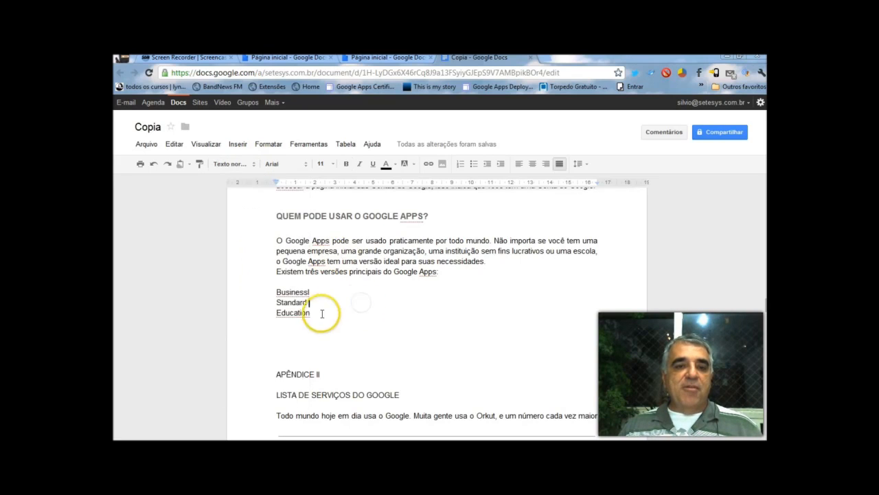
drag(322, 314, 271, 295)
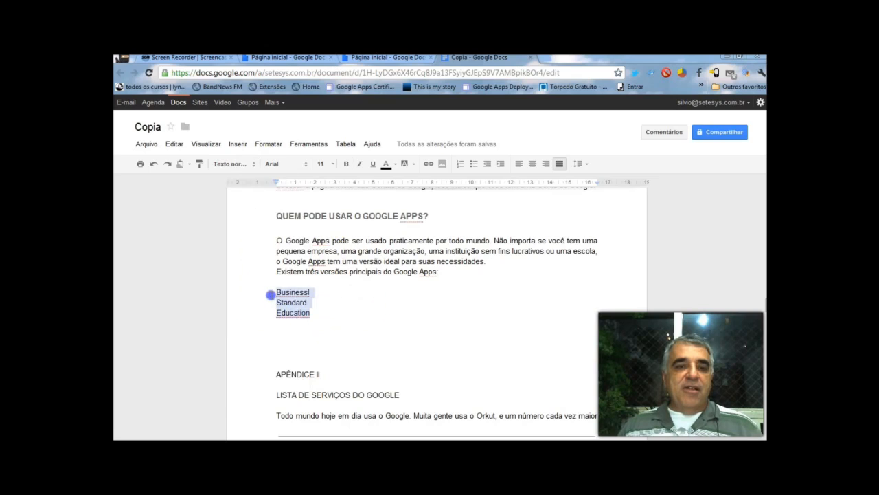
click(473, 164)
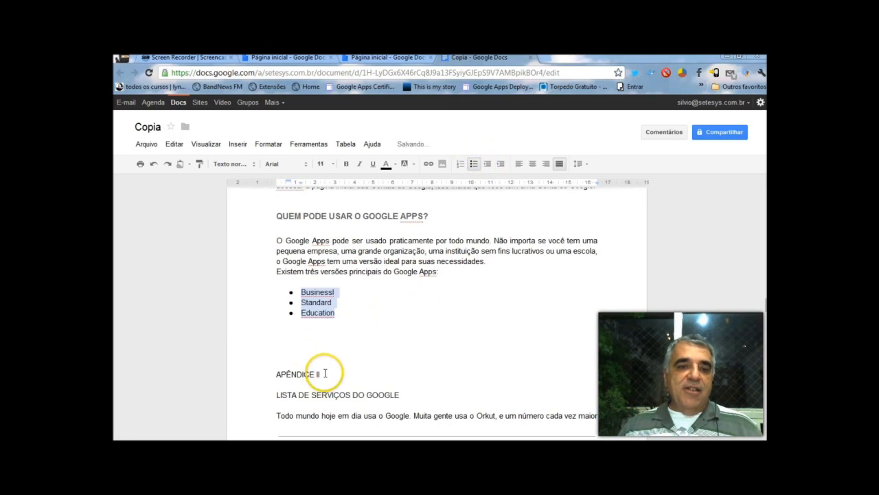
Apply the Título 1 style to the heading APÊNDICE II.
drag(323, 374, 249, 373)
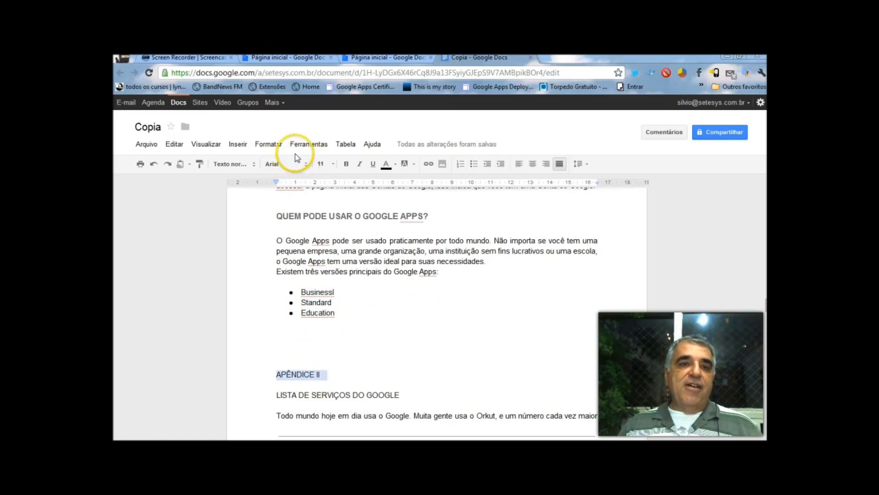
click(248, 165)
click(255, 280)
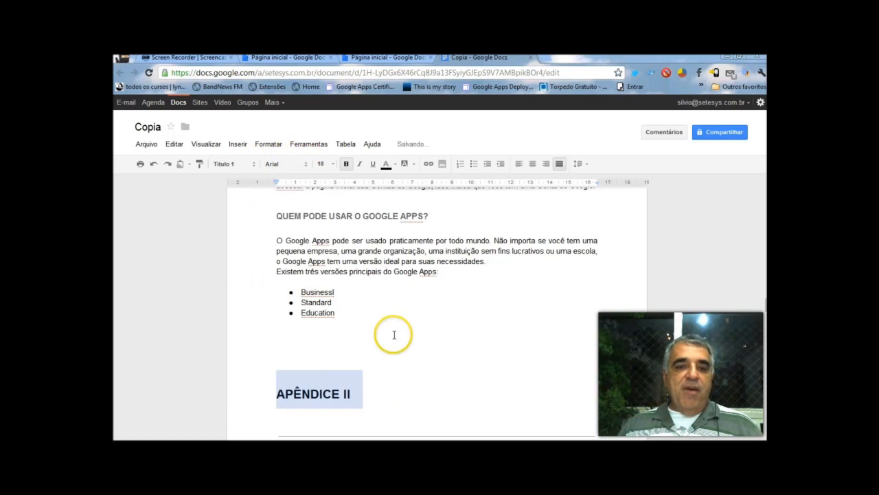
Insert a page break directly before the heading APÊNDICE II.
scroll(392, 335, down, 3)
click(270, 242)
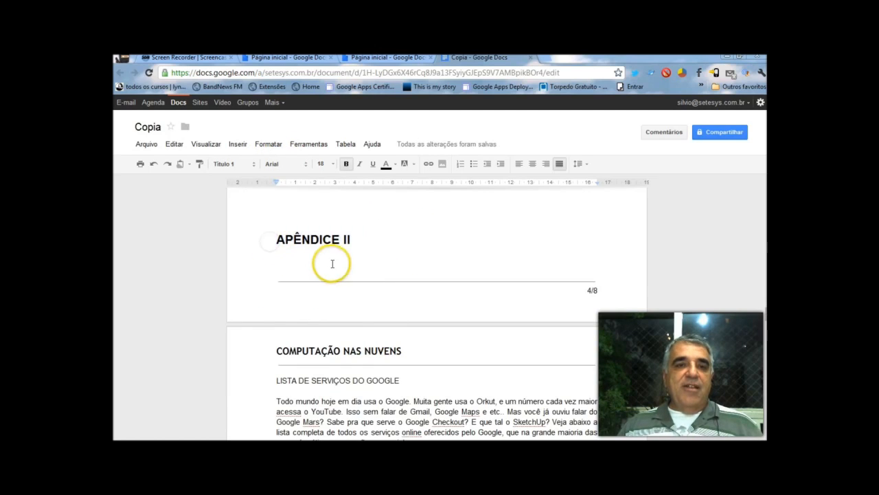
scroll(421, 220, up, 2)
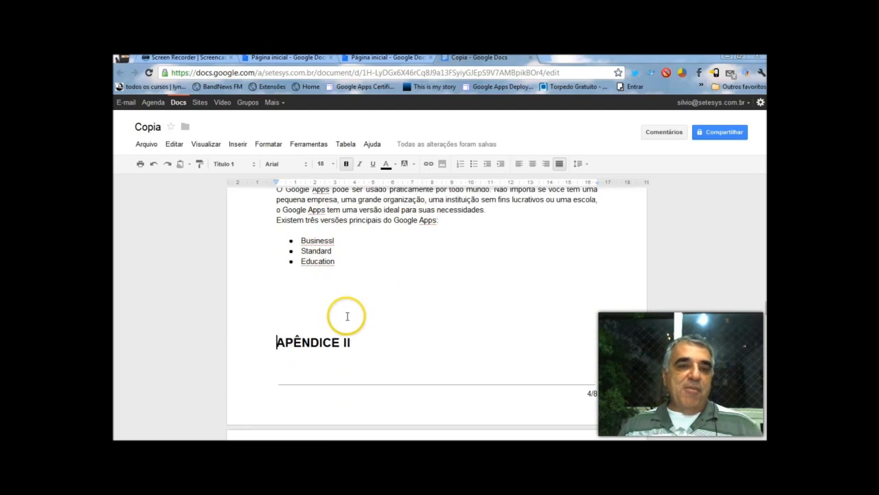
click(237, 144)
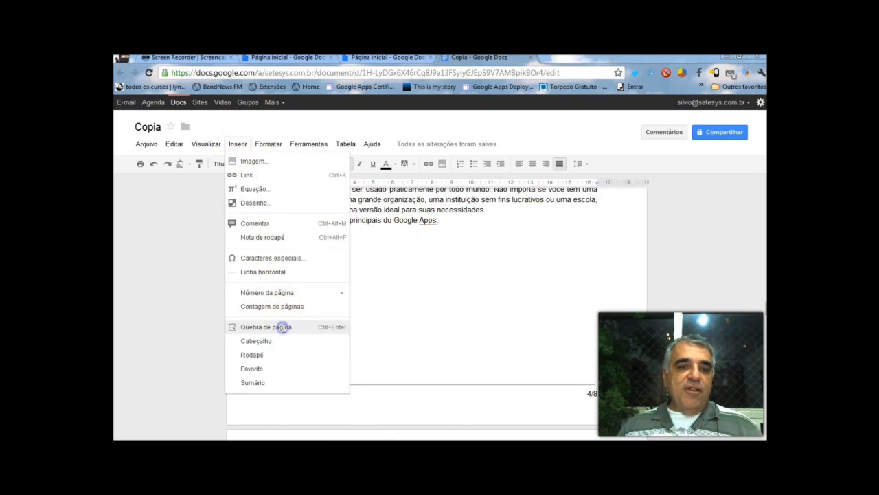
click(283, 327)
Apply the Título 2 style to the heading LISTA DE SERVIÇOS DO GOOGLE below APÊNDICE II.
click(281, 375)
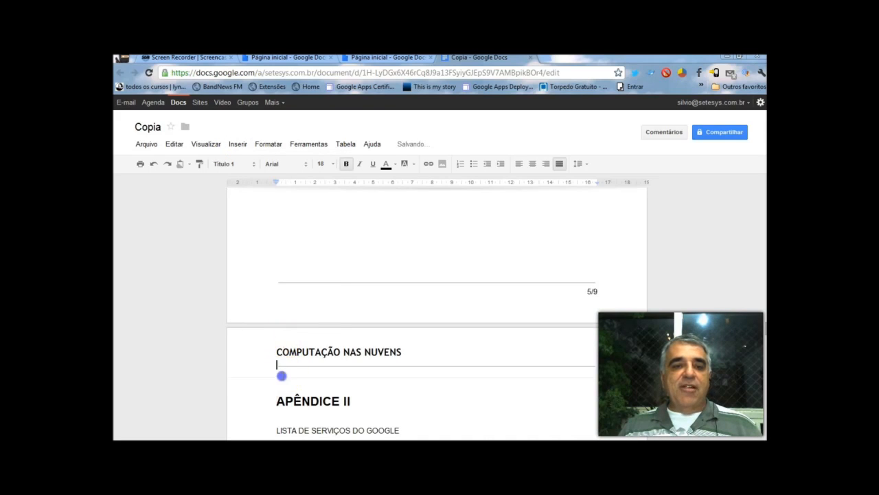
scroll(362, 400, down, 1)
drag(405, 375, 254, 372)
click(251, 163)
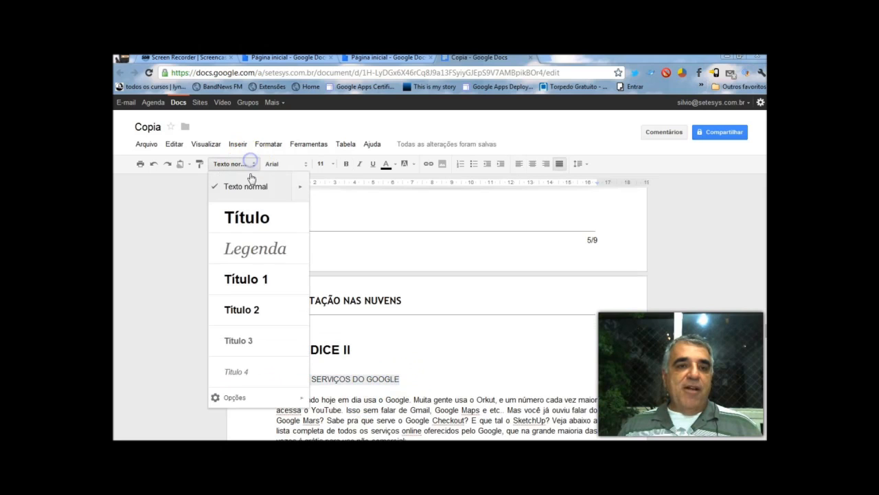
click(255, 308)
Add two empty lines above the INTRODUÇÃO heading on the first page and insert a table of contents (Sumário) there.
scroll(378, 258, down, 3)
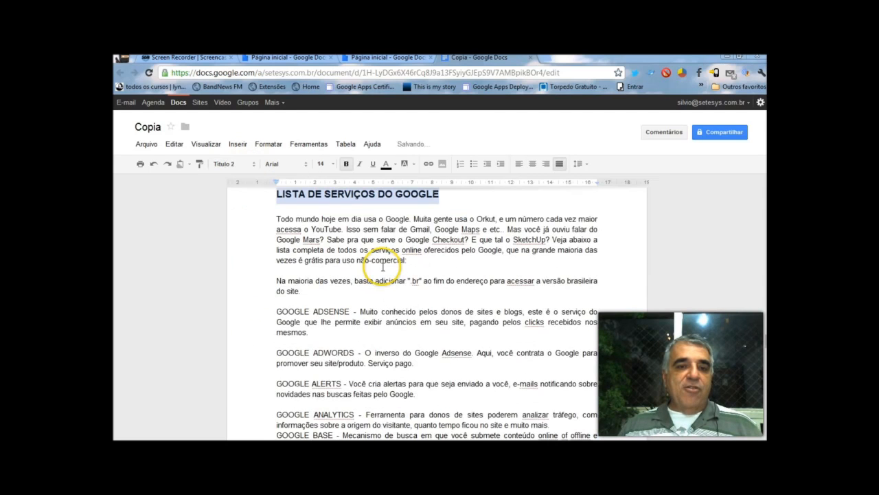
scroll(432, 261, up, 7)
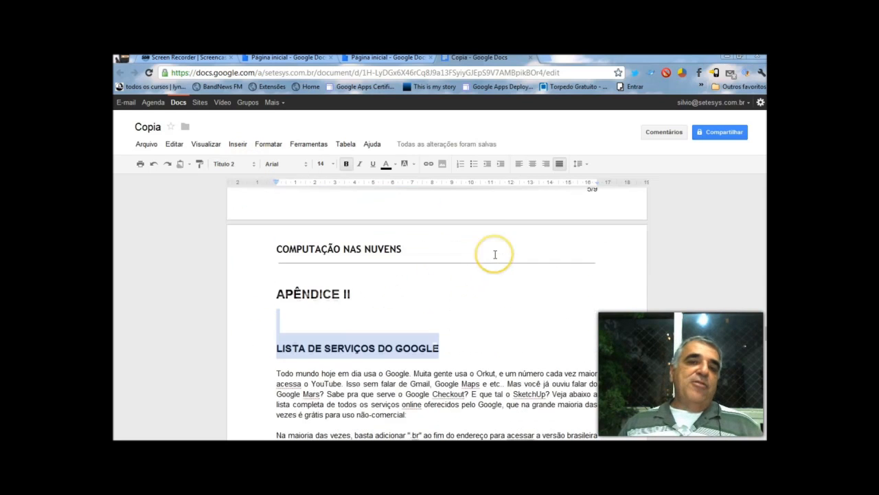
scroll(494, 254, down, 2)
scroll(495, 255, down, 2)
scroll(498, 253, up, 8)
scroll(499, 252, down, 5)
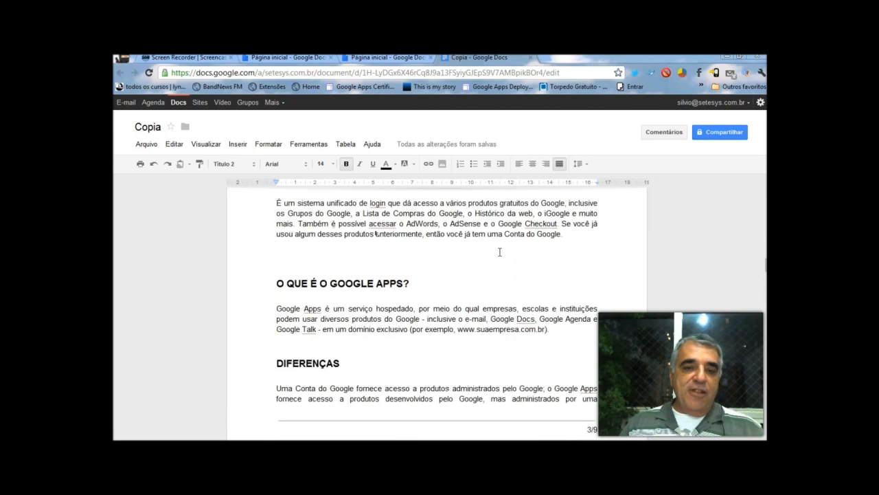
scroll(500, 252, up, 20)
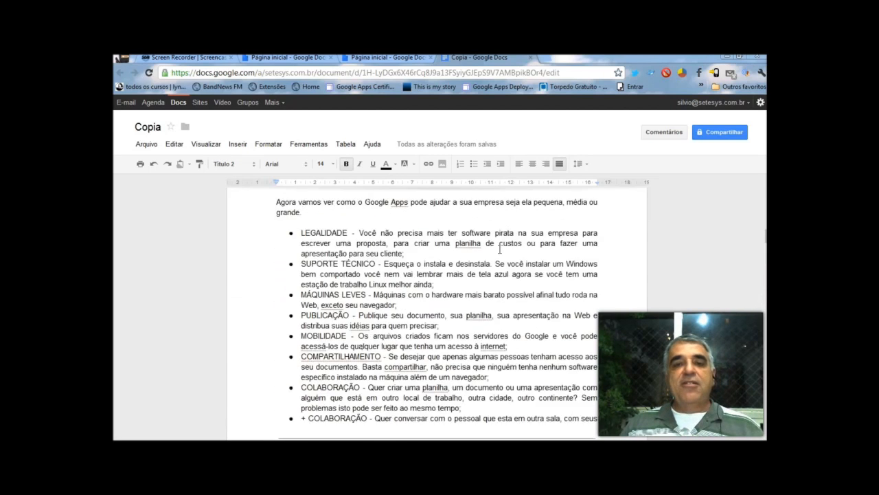
scroll(500, 248, up, 4)
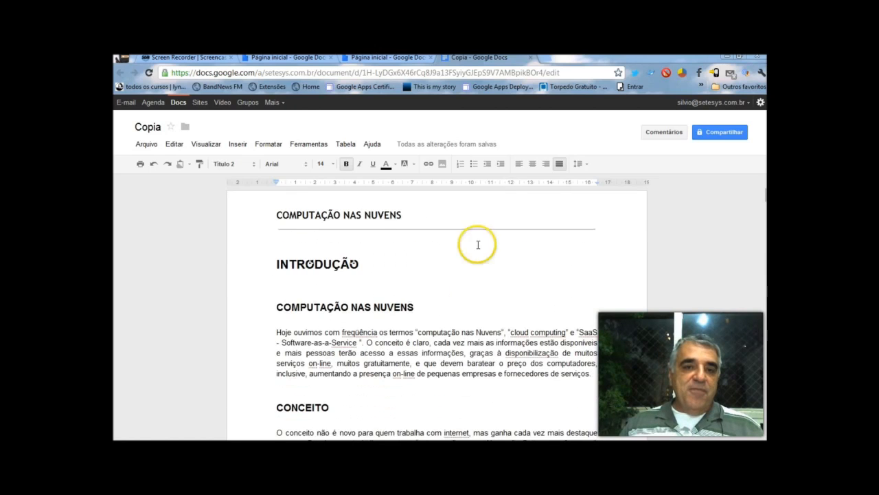
click(313, 239)
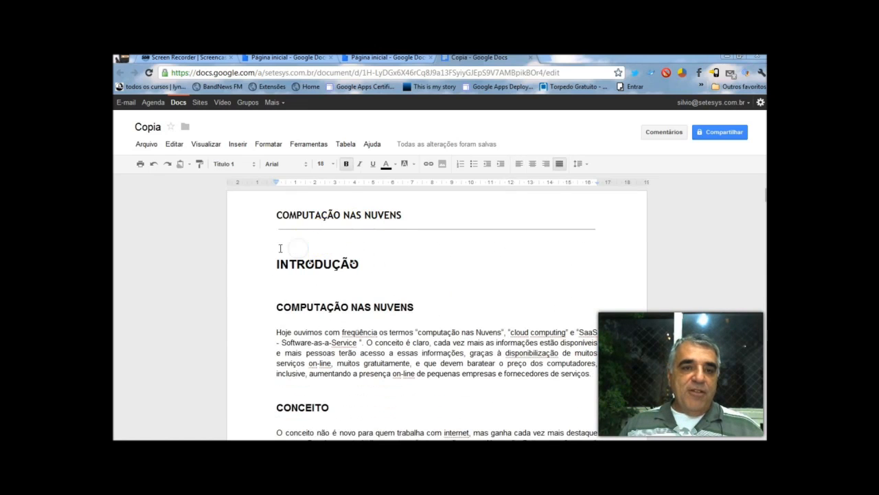
key(Return)
key(Return)
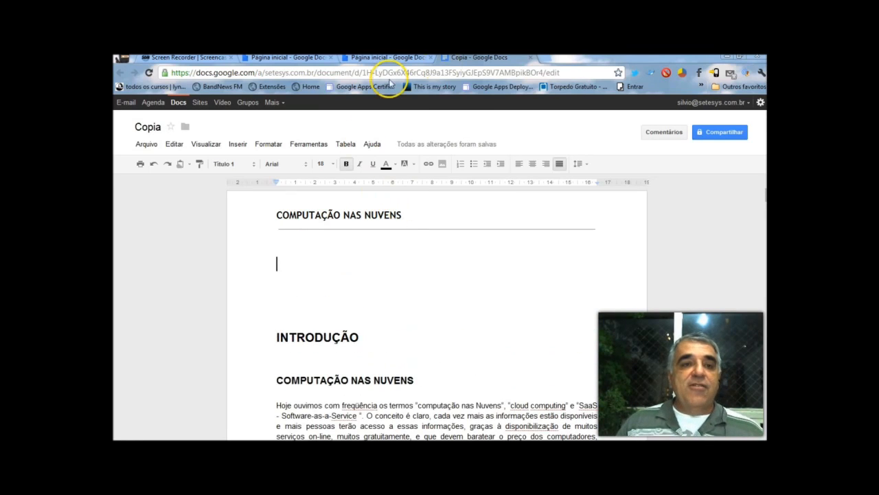
click(238, 145)
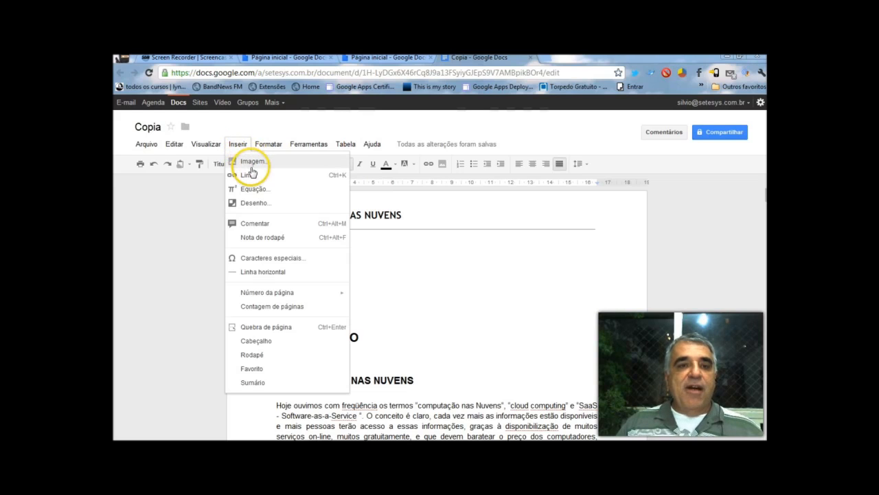
click(249, 383)
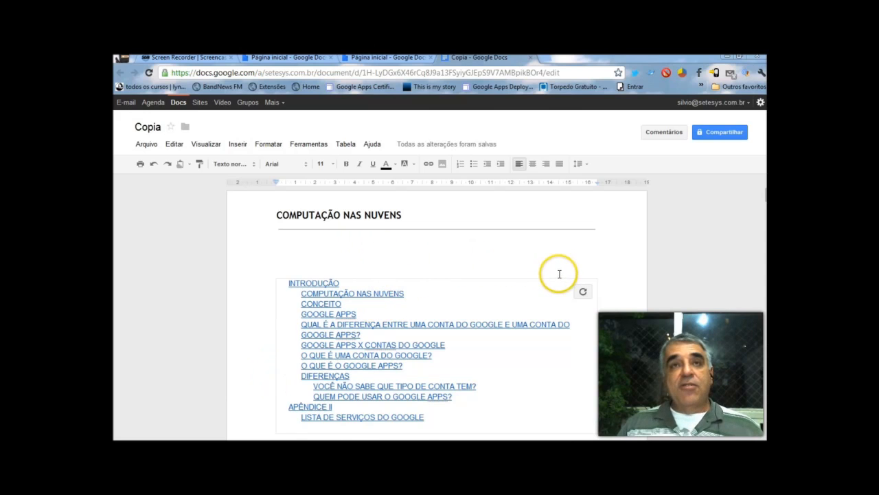
Examine the table of contents and follow its DIFERENÇAS entry to that section.
scroll(442, 333, down, 1)
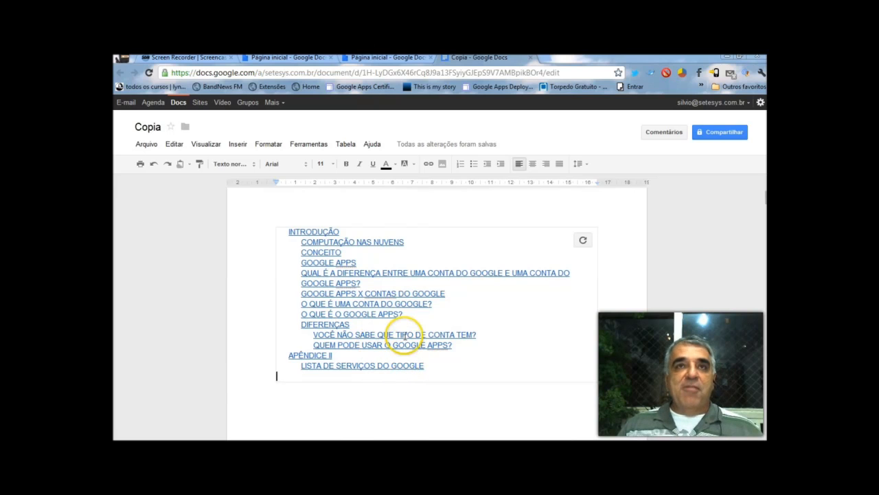
click(457, 335)
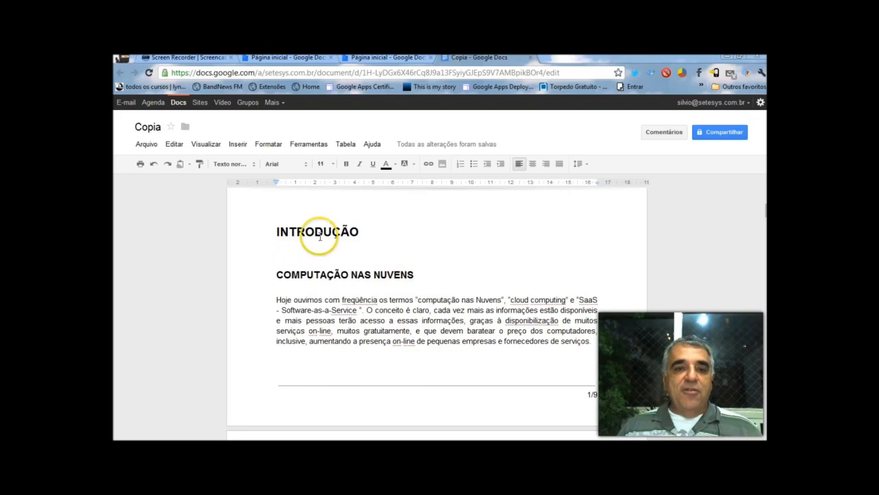
scroll(465, 269, up, 5)
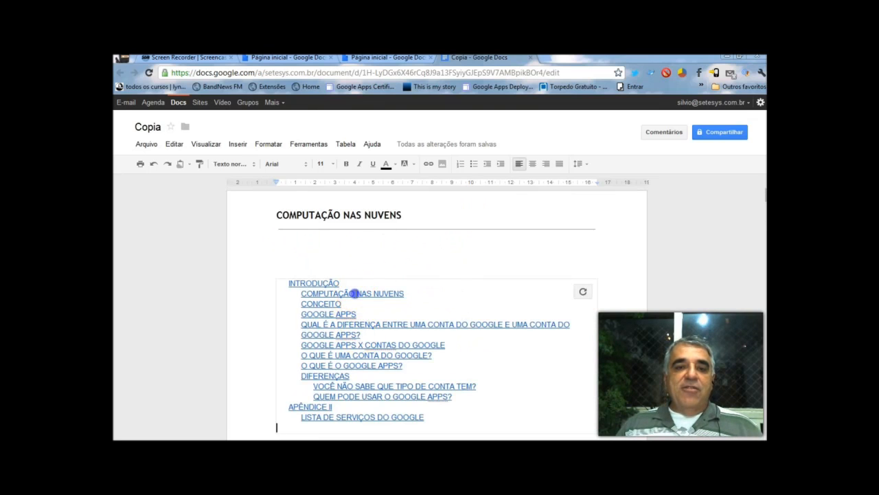
click(354, 294)
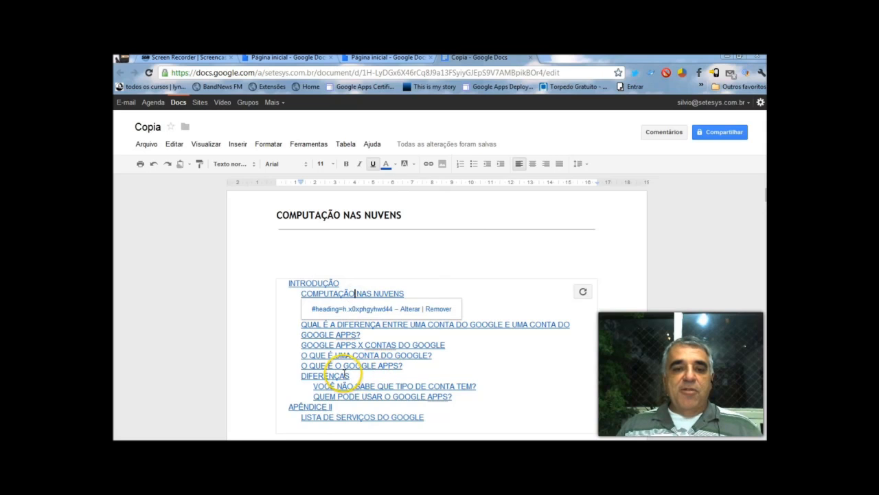
click(336, 375)
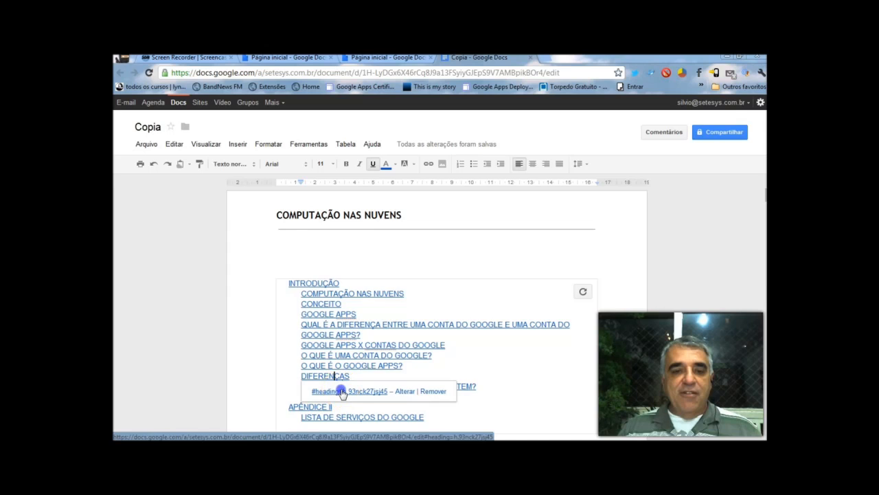
click(341, 391)
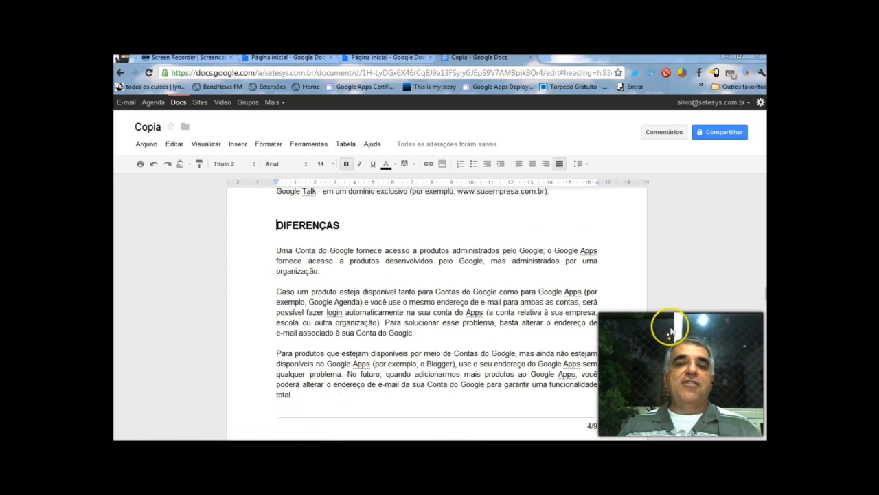
Return to the table of contents and follow its APÊNDICE II entry to that section.
drag(764, 293, 765, 196)
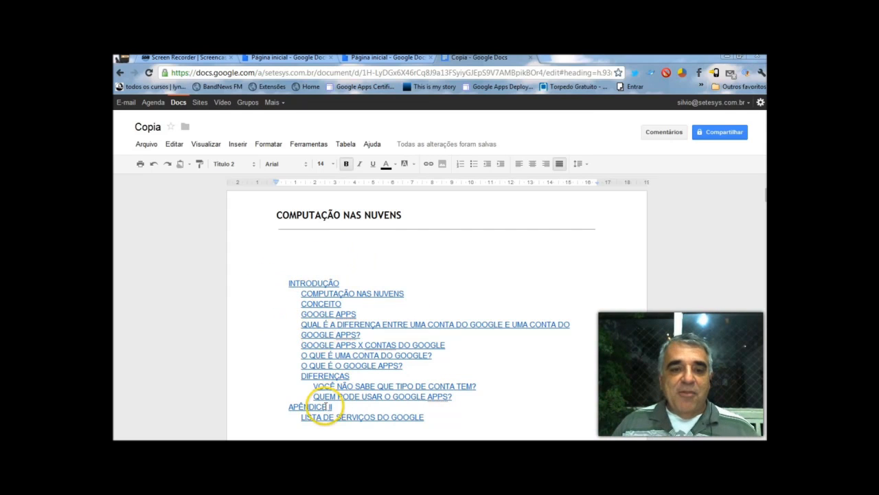
click(327, 407)
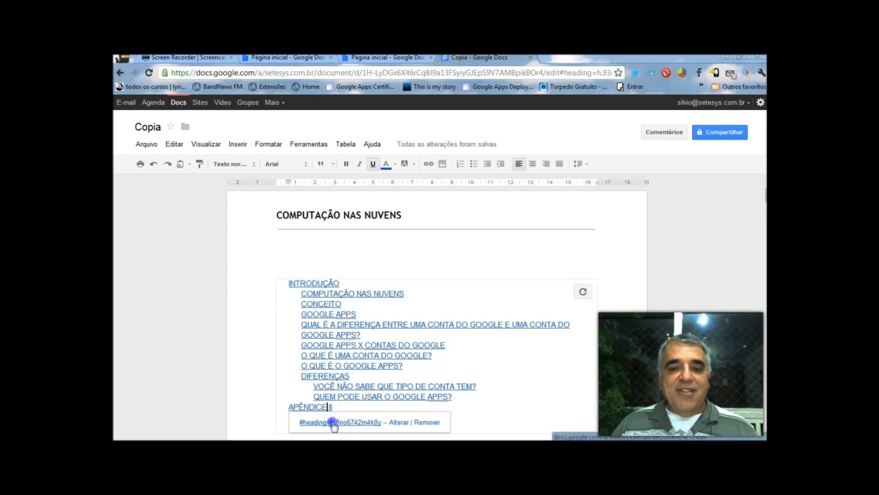
click(333, 422)
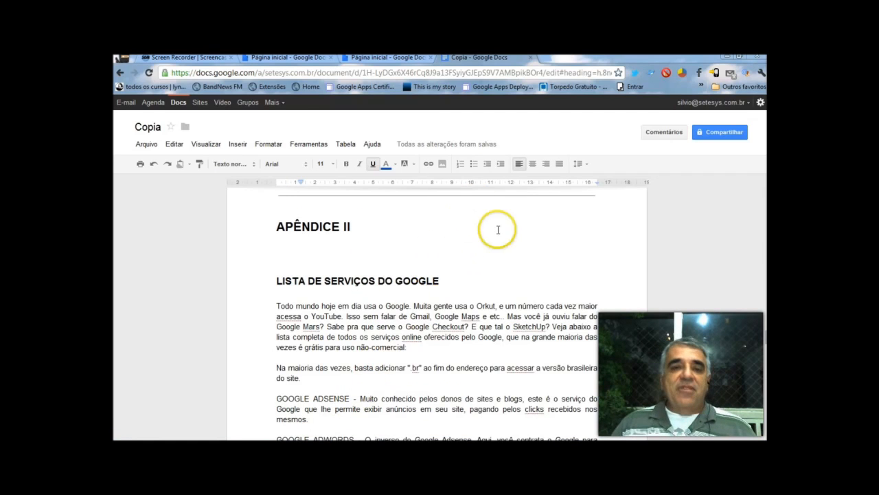
Insert a page break directly before the INTRODUÇÃO heading so it starts on a new page below the table of contents.
scroll(680, 331, up, 11)
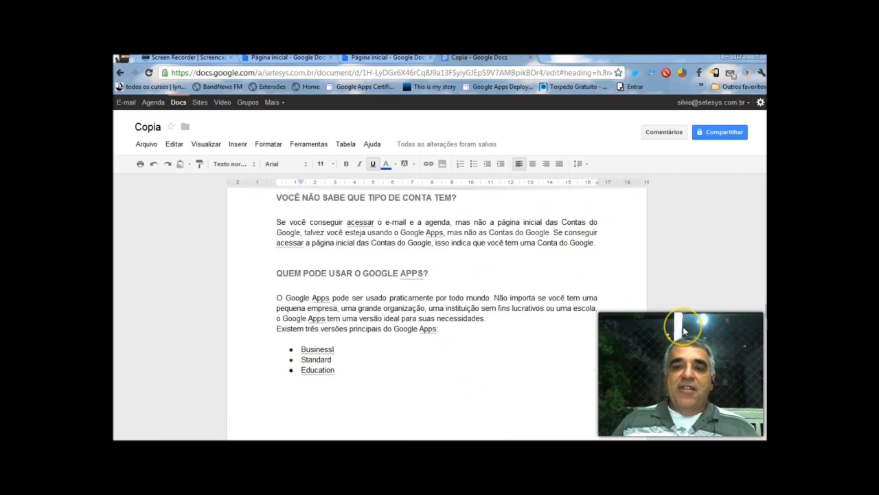
scroll(703, 330, up, 1)
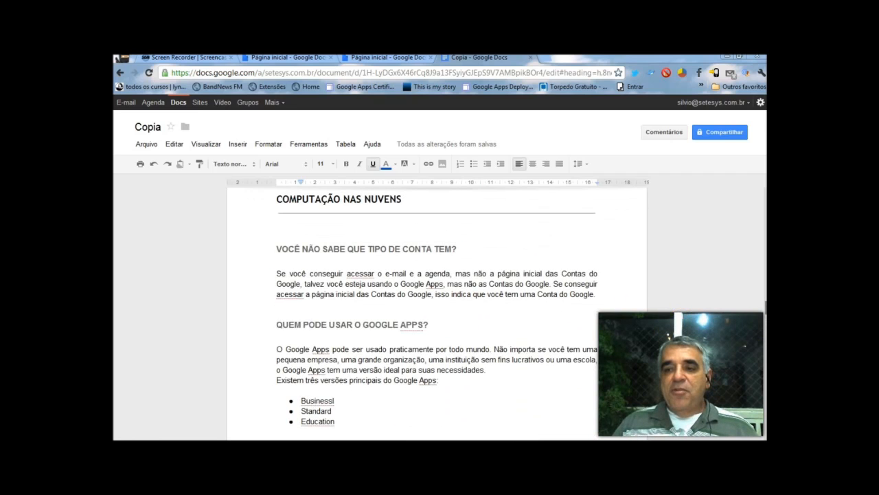
drag(765, 311, 766, 199)
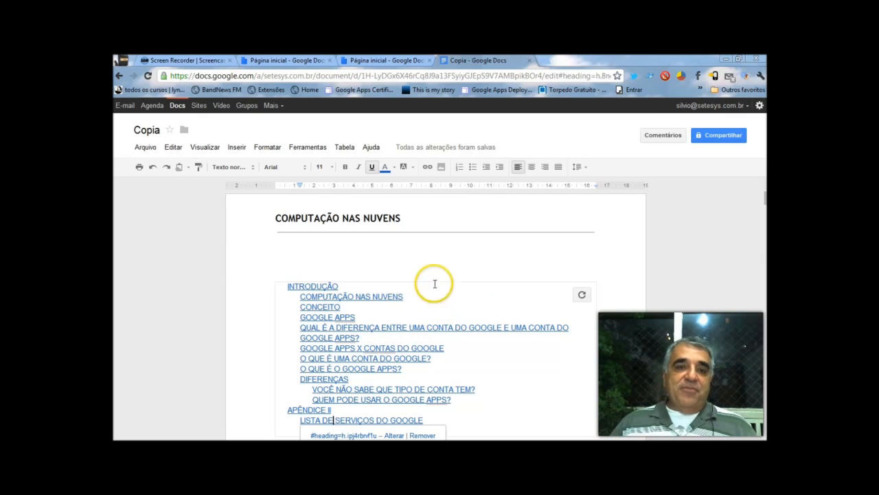
scroll(457, 287, down, 2)
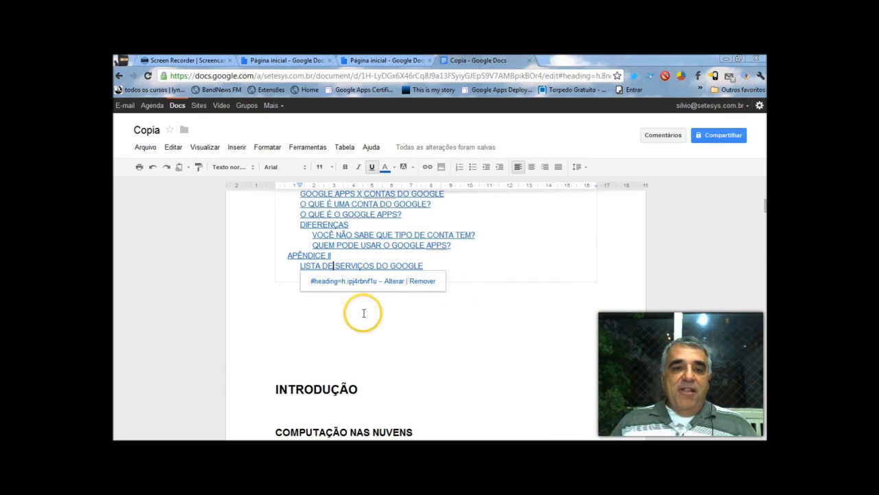
click(272, 387)
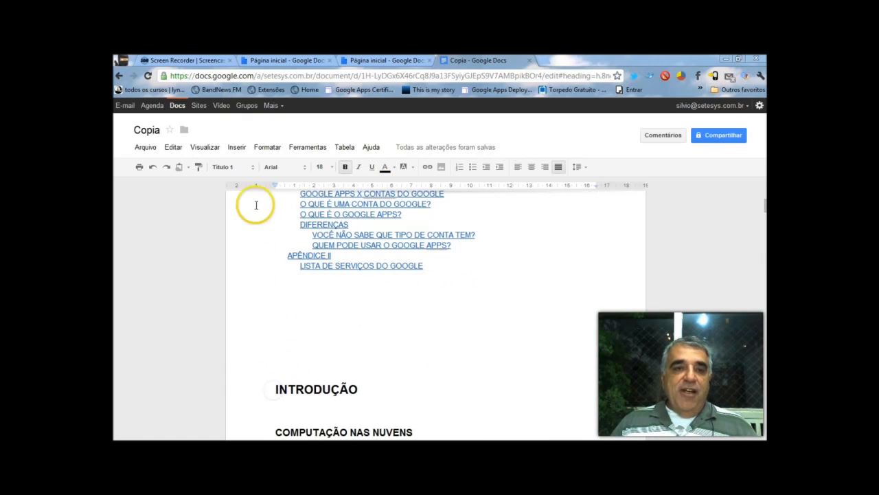
click(236, 147)
click(261, 331)
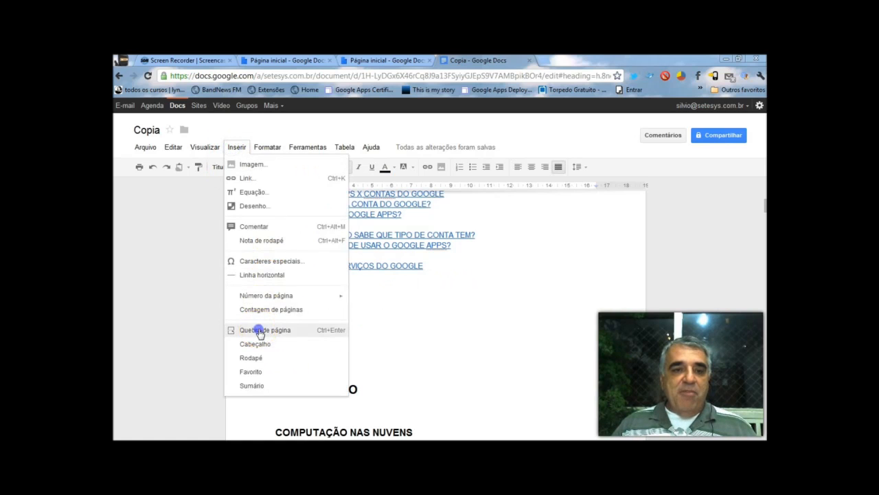
scroll(455, 336, down, 2)
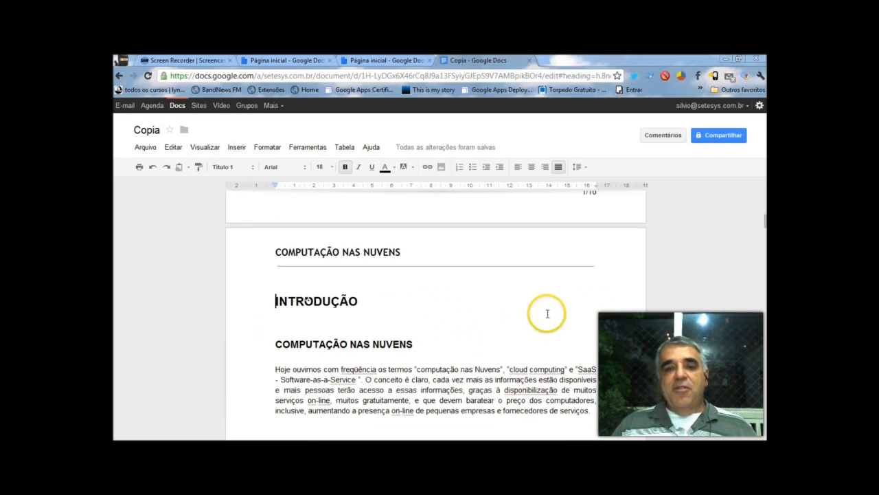
Add a footnote to the word Globo in the CONCEITO section with the text "Jornal do Rio de Janeiro".
scroll(550, 312, down, 1)
scroll(548, 316, down, 1)
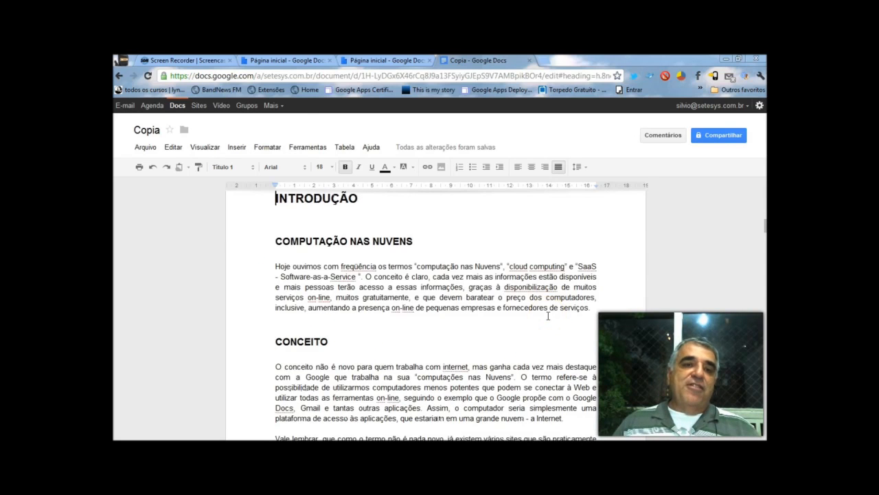
scroll(548, 316, up, 2)
scroll(548, 316, down, 2)
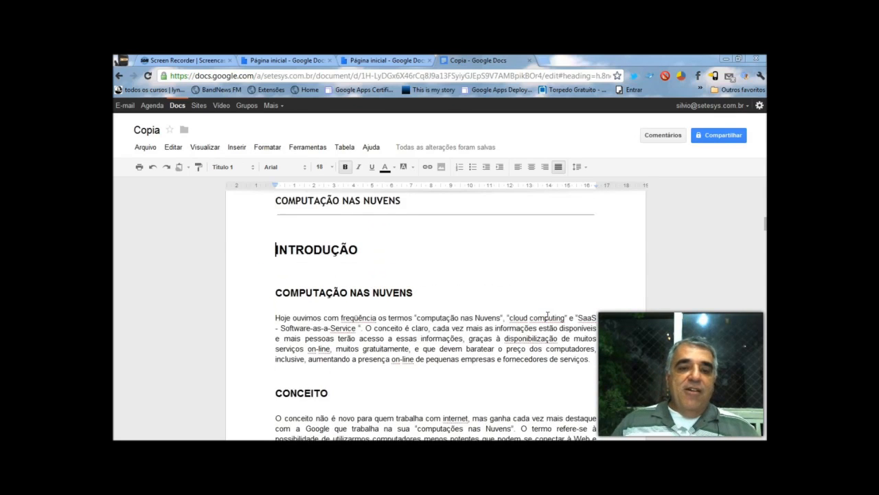
scroll(547, 317, down, 1)
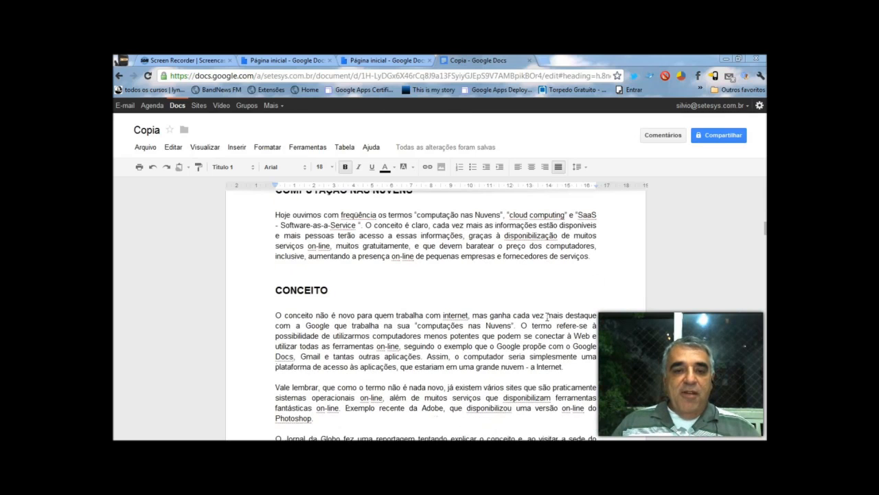
scroll(548, 316, down, 1)
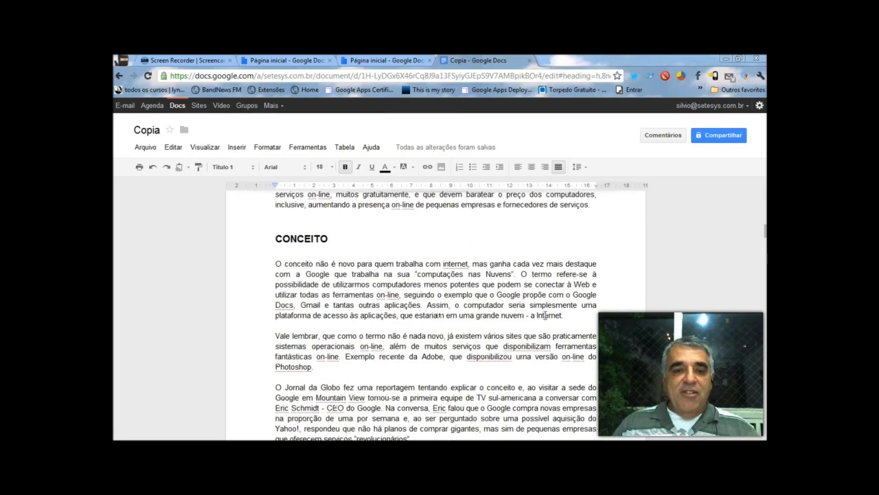
scroll(547, 316, down, 1)
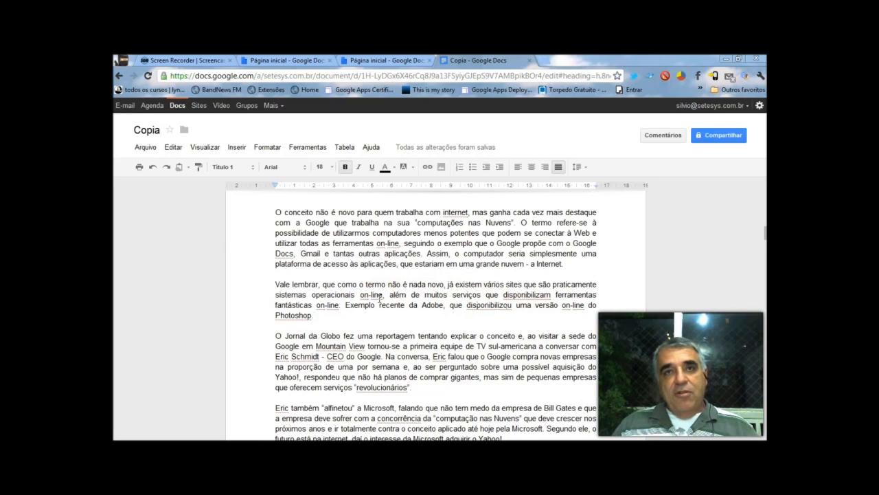
click(340, 335)
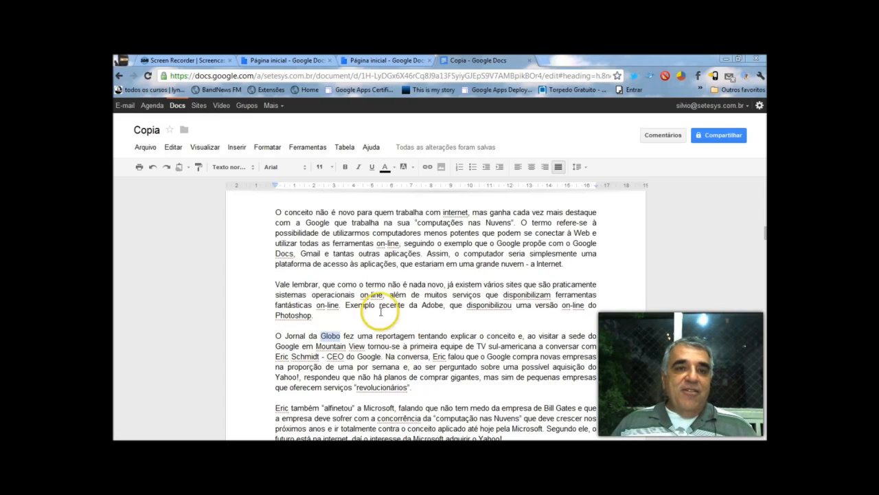
click(242, 150)
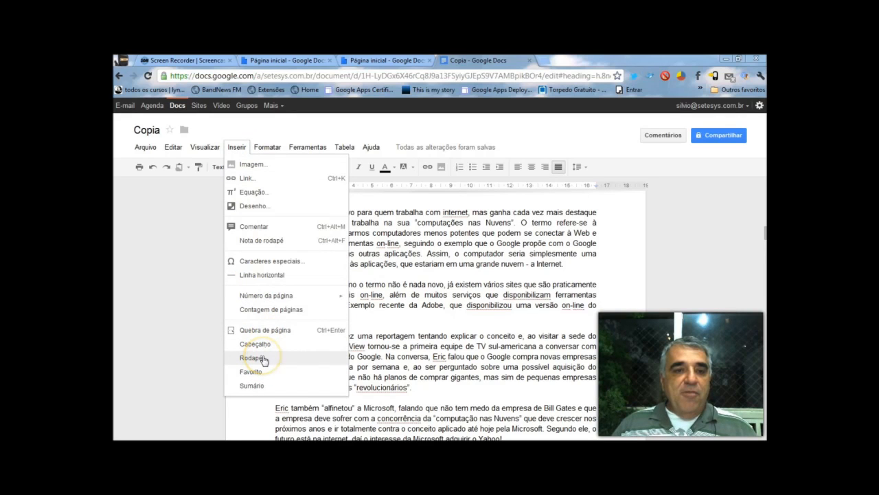
click(256, 240)
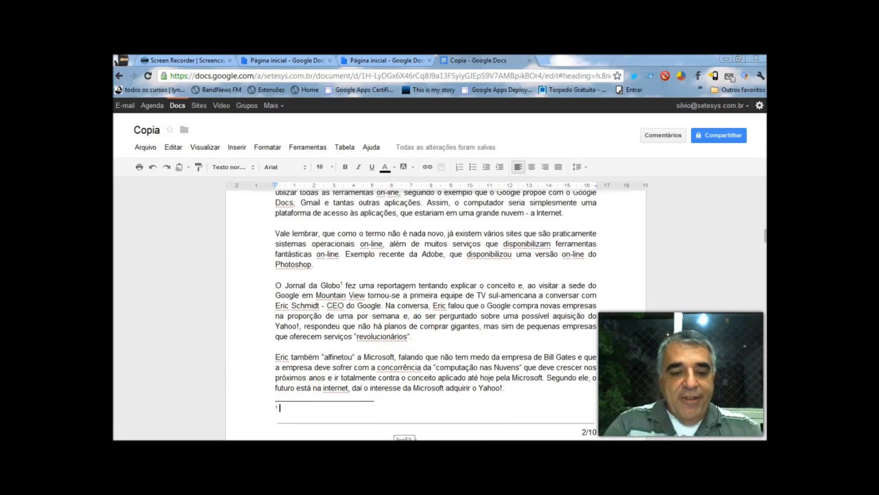
text(Jornal do Rio de Janeiro)
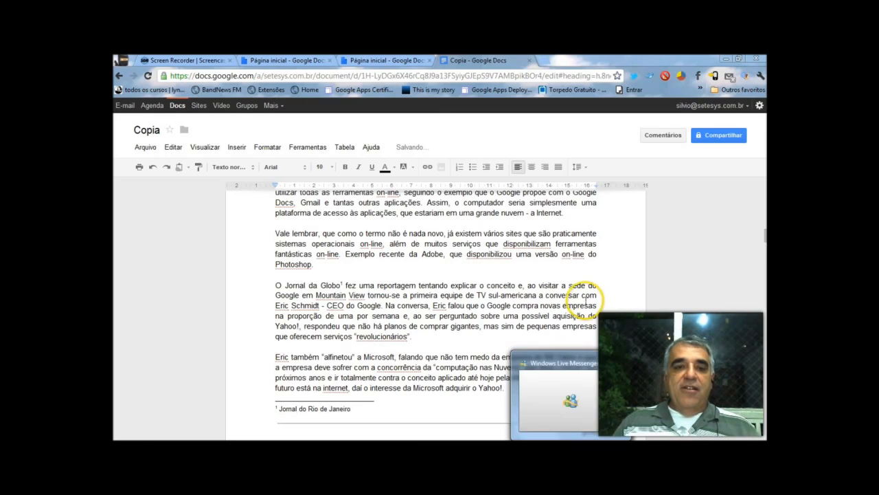
click(357, 290)
click(346, 284)
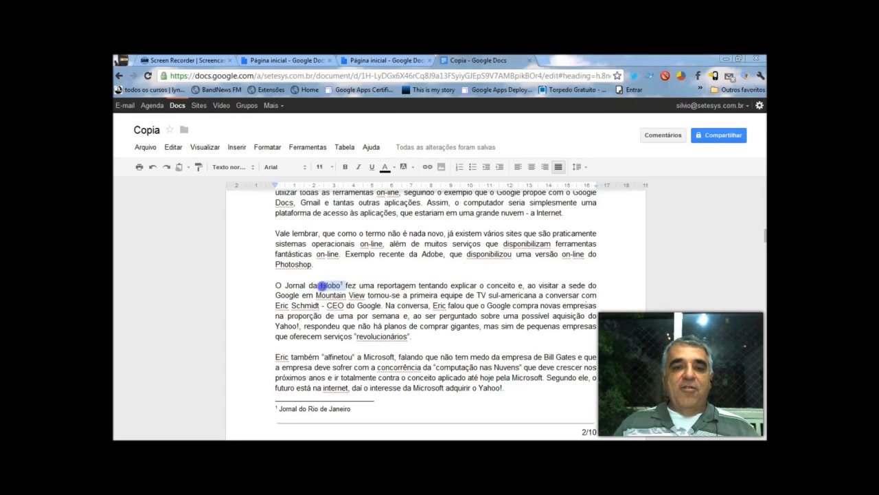
double_click(330, 284)
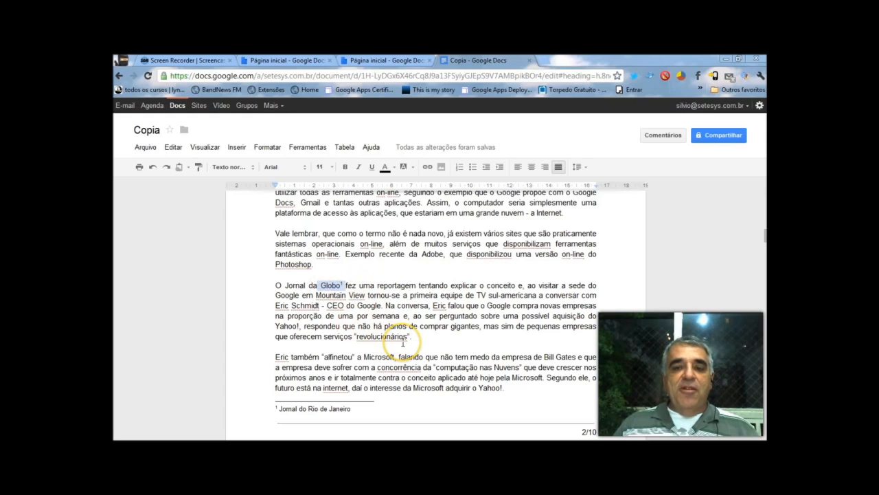
Add a footnote to Bill Gates in the paragraph about Microsoft with the text "Bill Gates CEO Microsoft".
click(544, 356)
drag(544, 356, 566, 355)
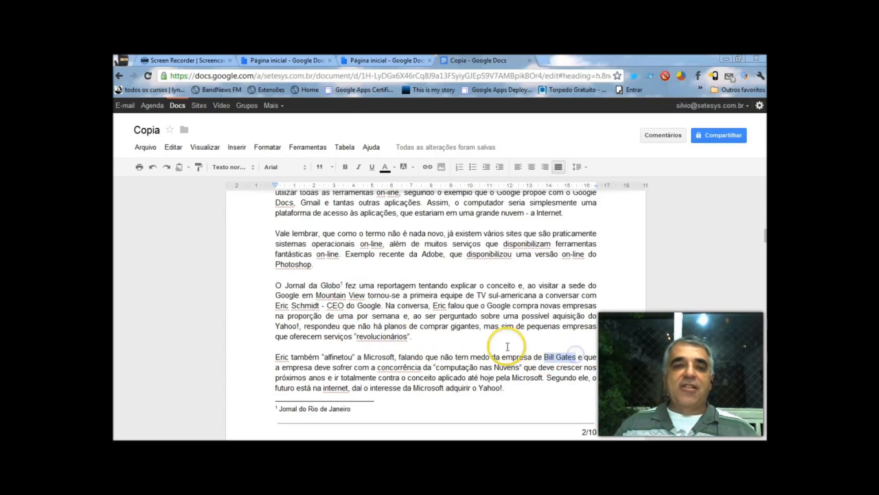
click(238, 148)
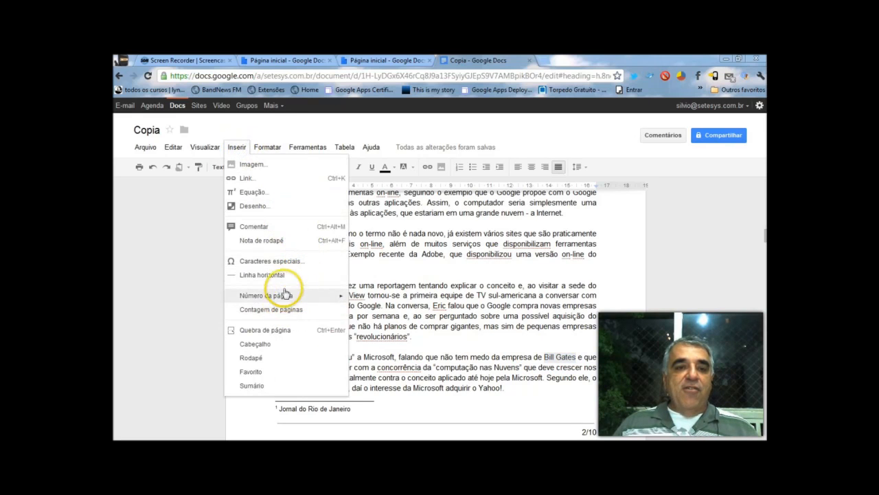
click(268, 240)
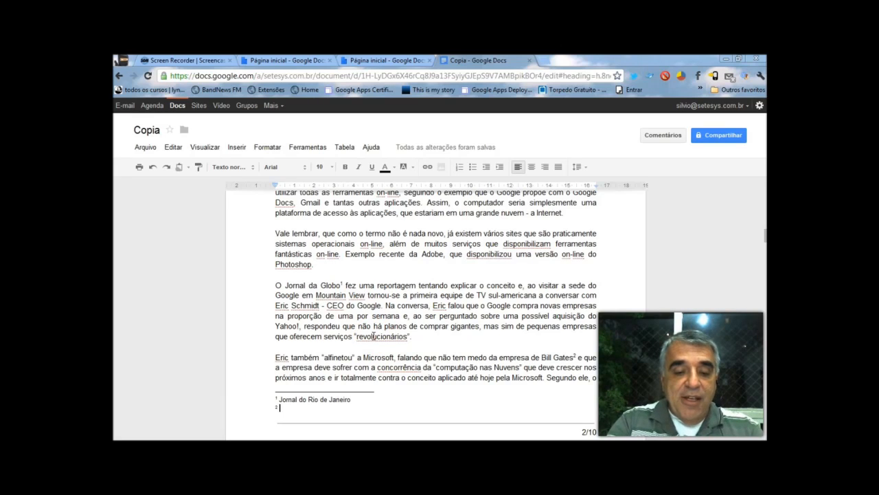
text(Bill Gates CEO)
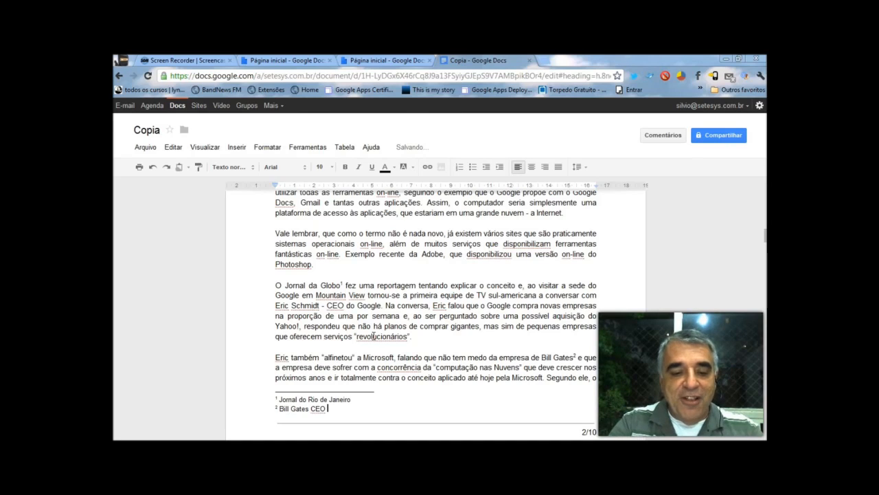
text(Microsoft)
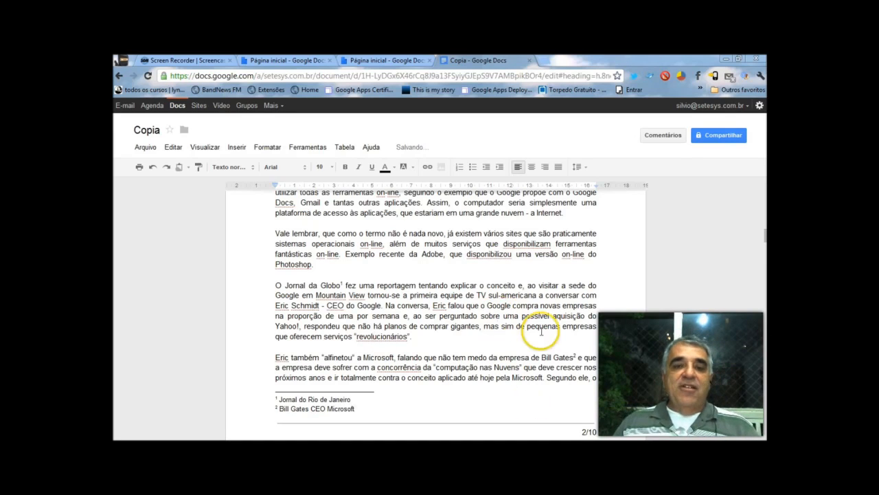
click(508, 349)
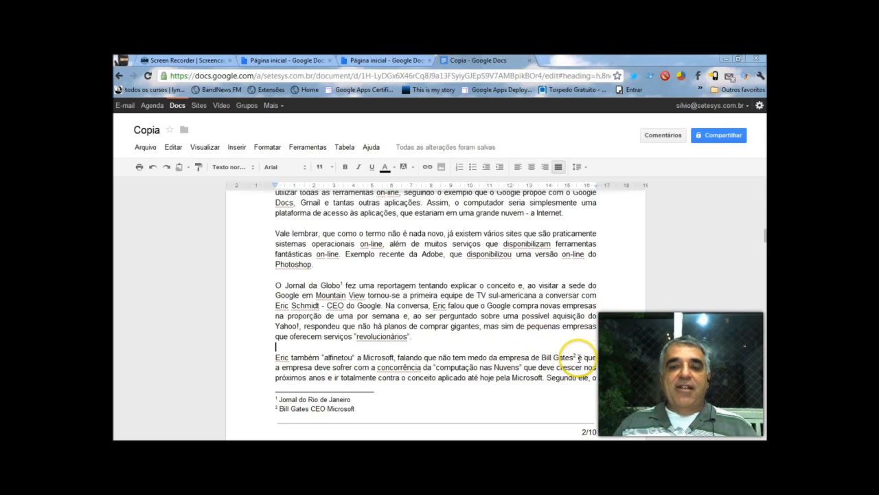
drag(577, 357, 542, 358)
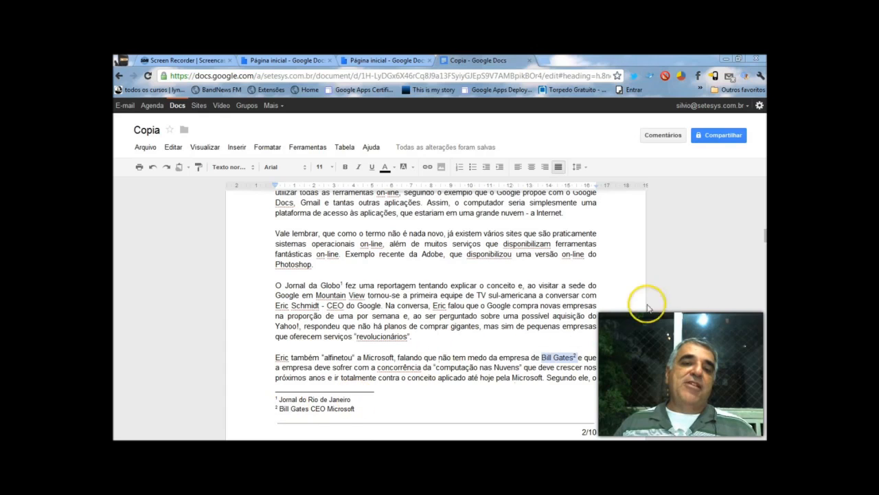
Start a new drawing in the document and draw a wide horizontal scroll shape from the Textos explicativos set in its upper half.
scroll(648, 309, up, 8)
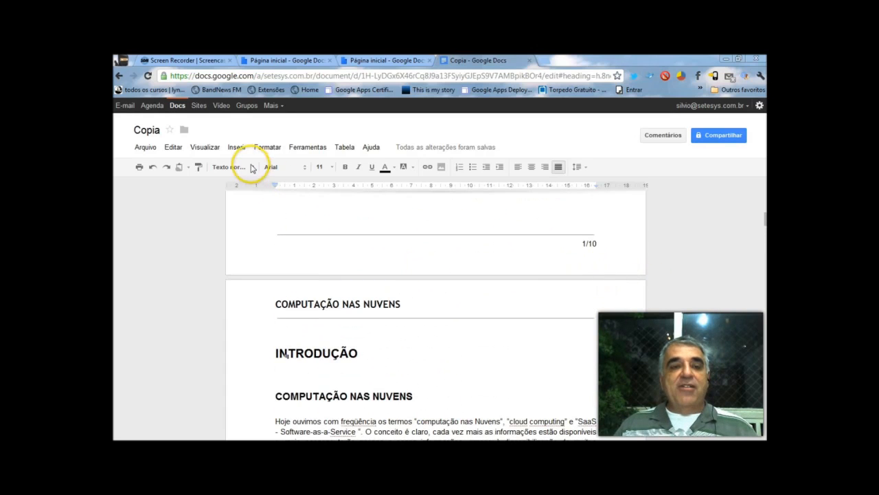
click(238, 148)
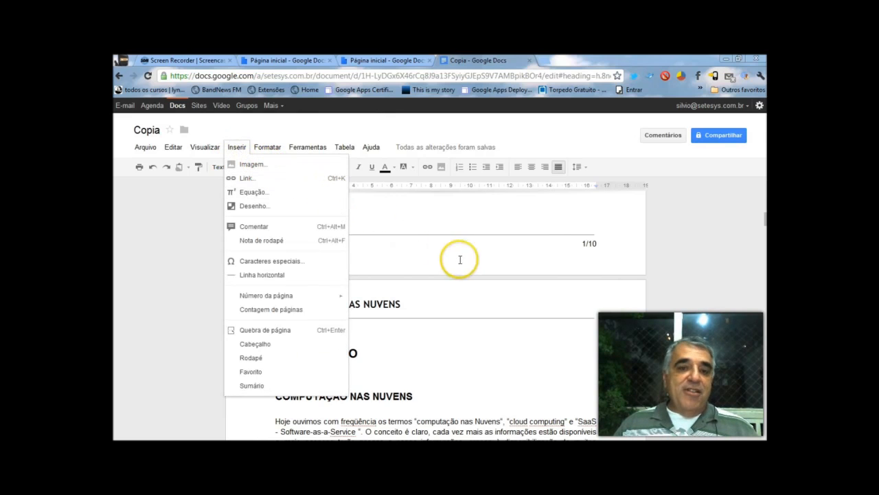
scroll(443, 265, down, 1)
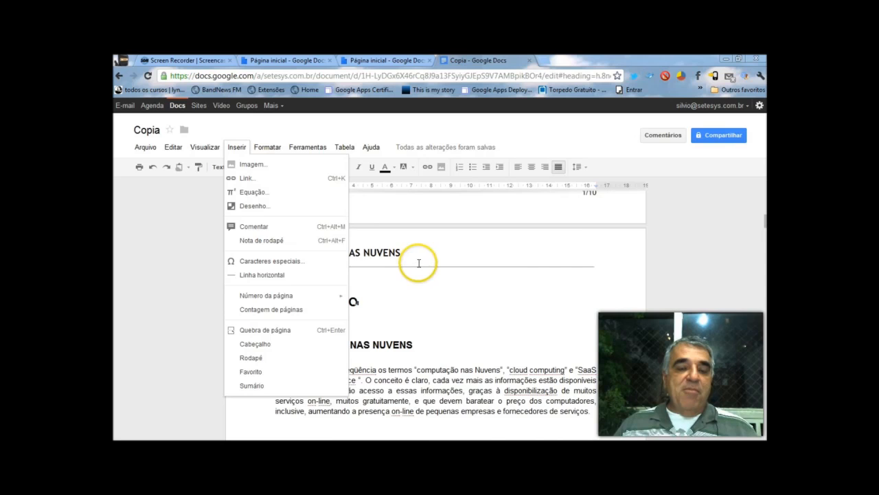
scroll(405, 271, up, 1)
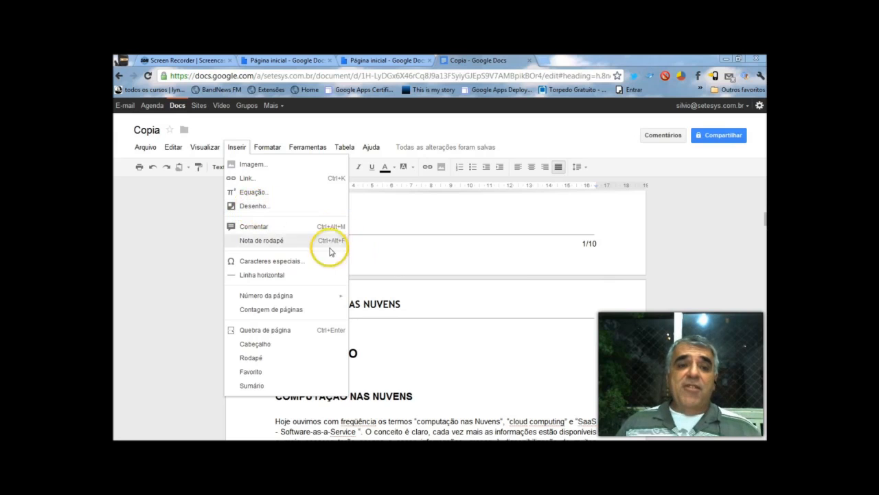
click(251, 206)
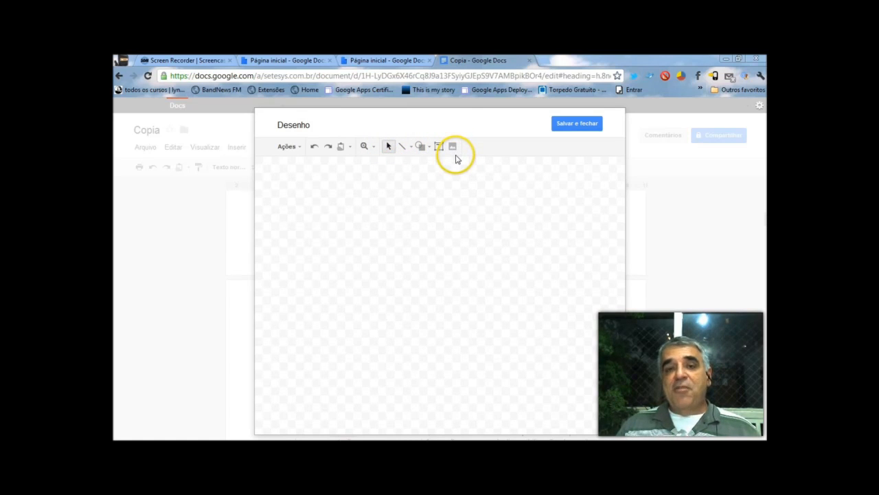
click(420, 146)
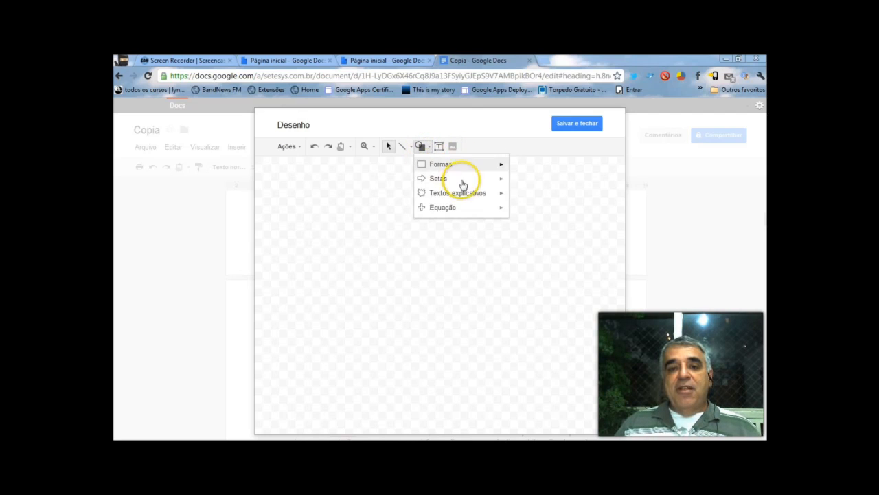
mouse_move(493, 199)
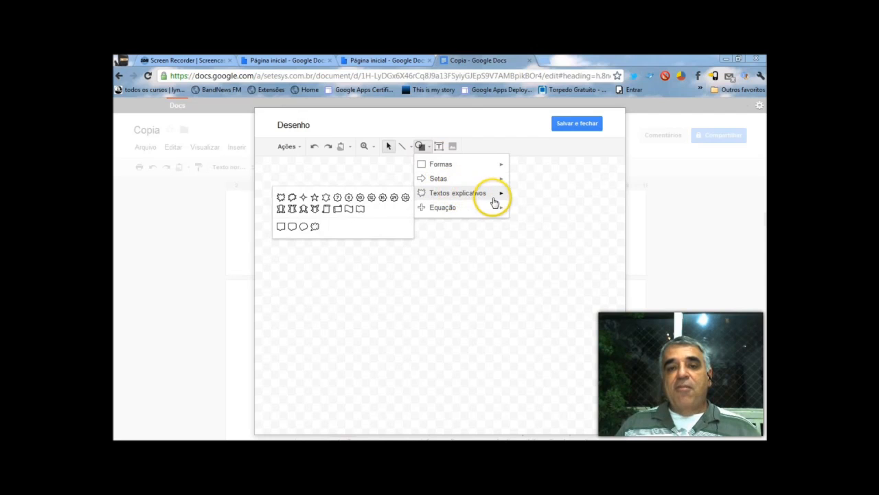
click(338, 209)
drag(338, 209, 540, 256)
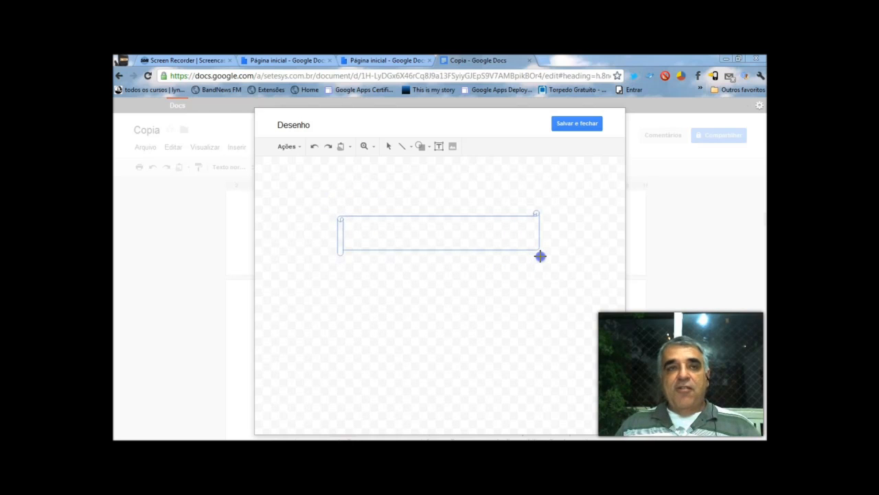
drag(541, 256, 541, 267)
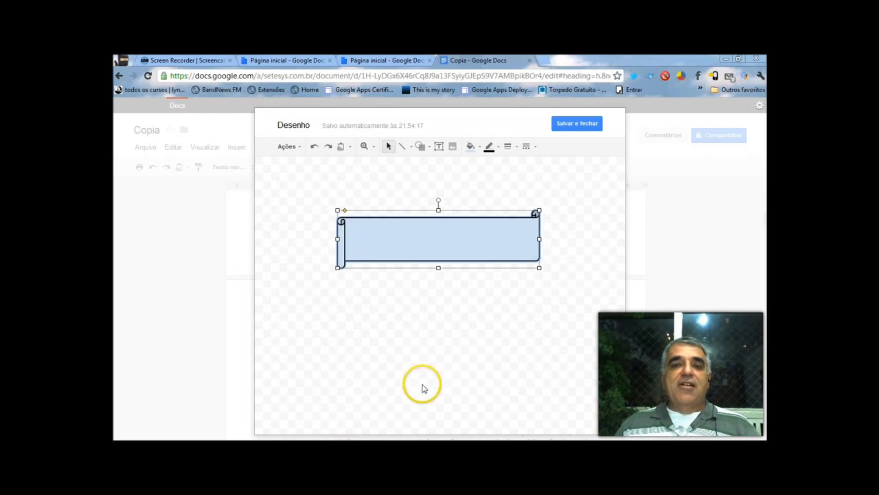
click(432, 286)
Draw a cloud callout from the Textos explicativos set inside the scroll shape and enlarge it to fill most of the scroll.
click(421, 147)
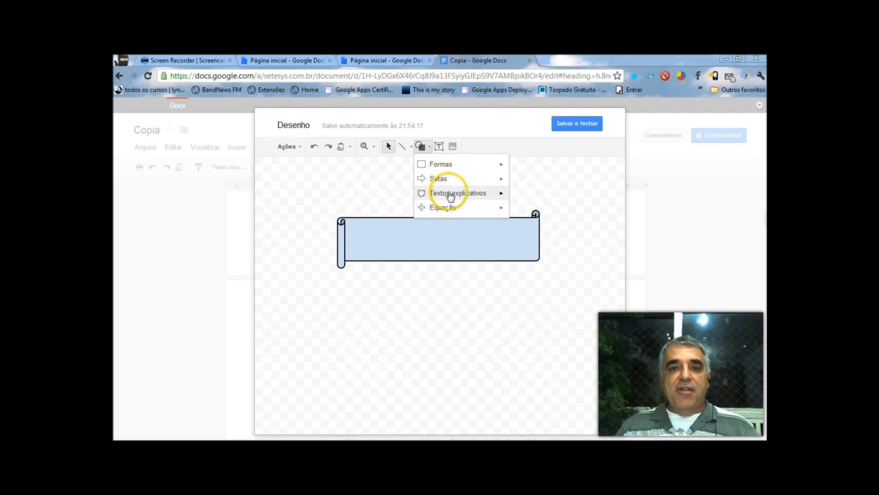
mouse_move(443, 170)
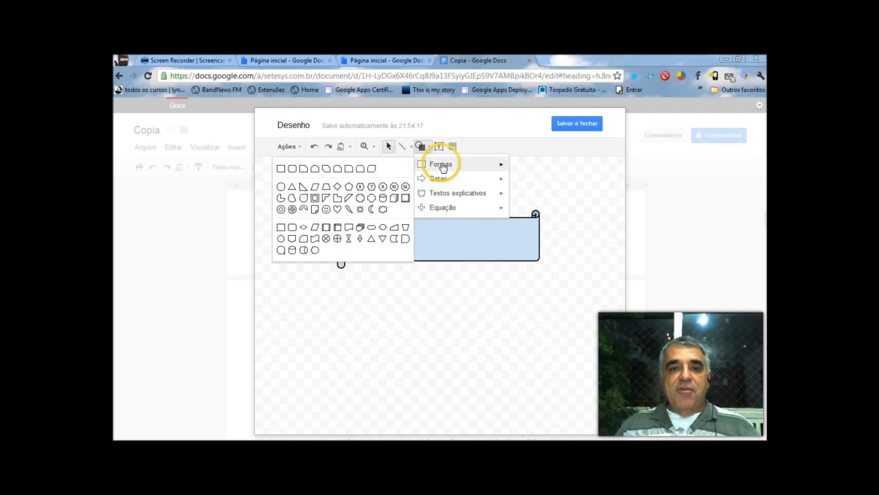
mouse_move(448, 195)
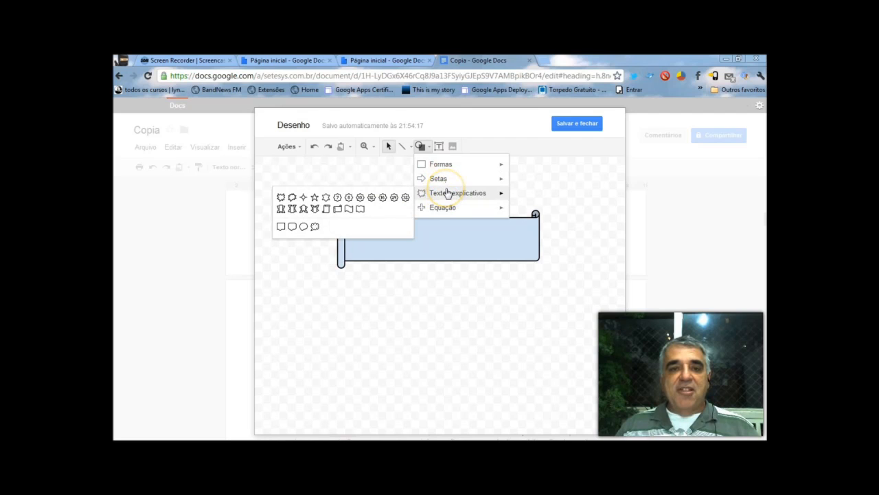
click(315, 226)
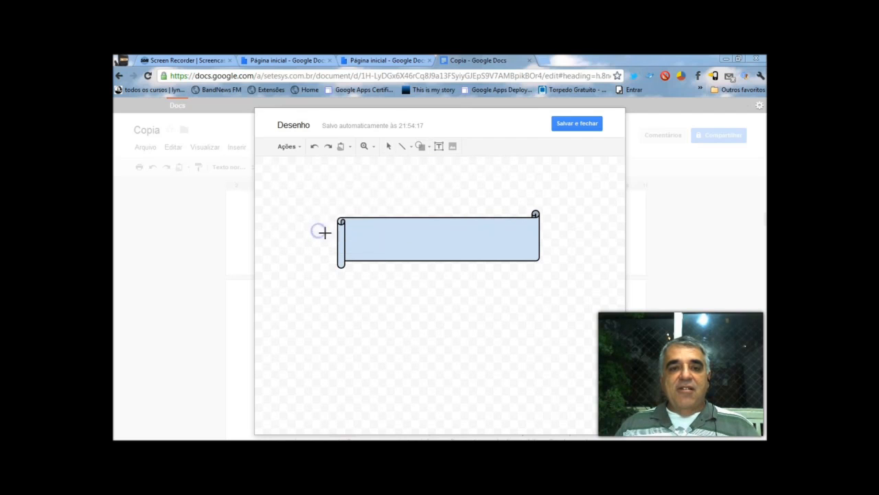
drag(456, 230, 366, 251)
click(420, 230)
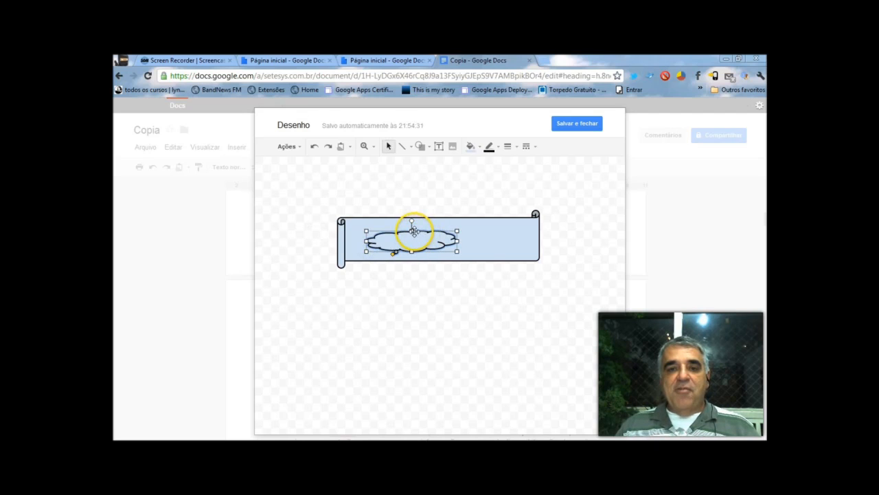
drag(414, 223, 408, 255)
click(452, 236)
drag(497, 239, 519, 242)
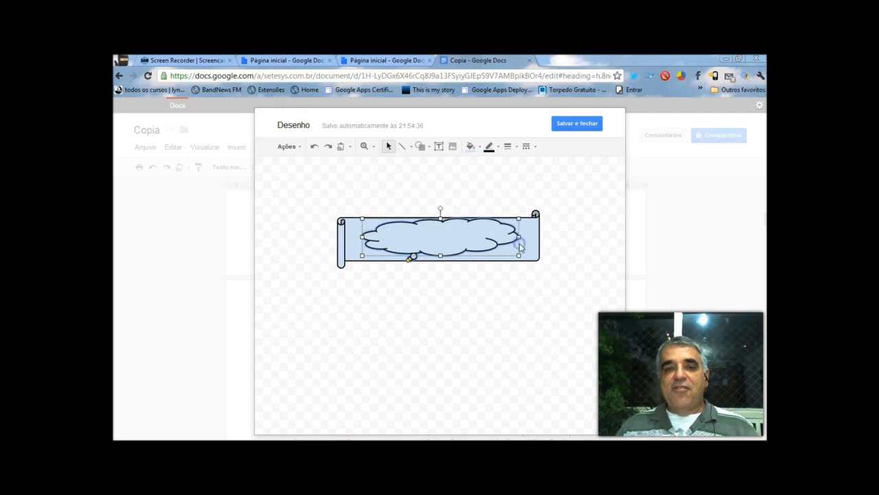
Add a text box reading "Cloud Computing" in the middle of the cloud and adjust its height to fit the text.
click(439, 145)
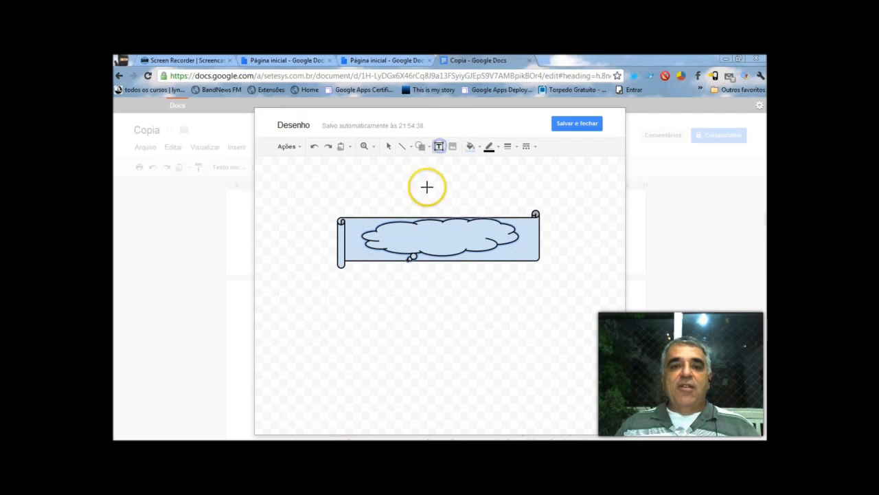
drag(394, 231, 483, 240)
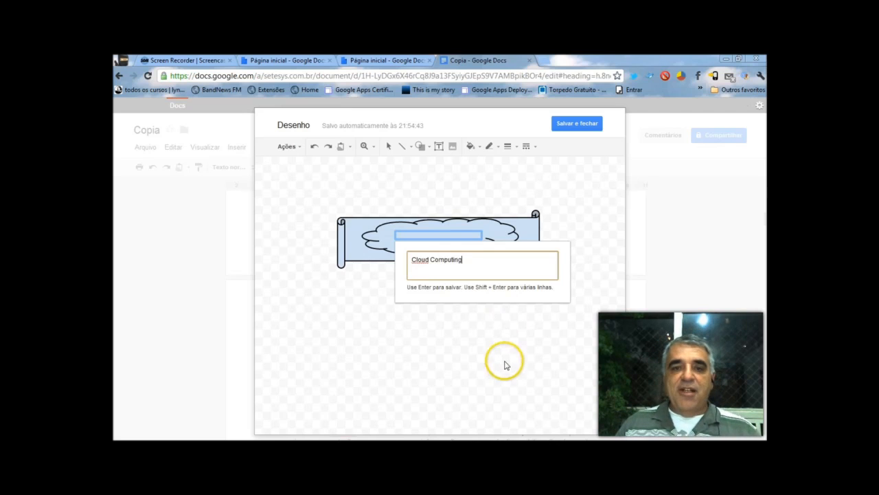
key(Return)
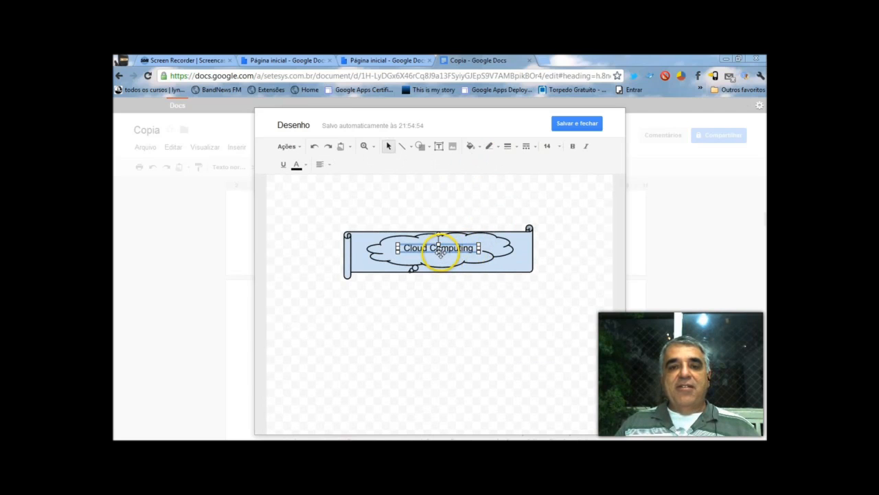
drag(438, 257, 440, 254)
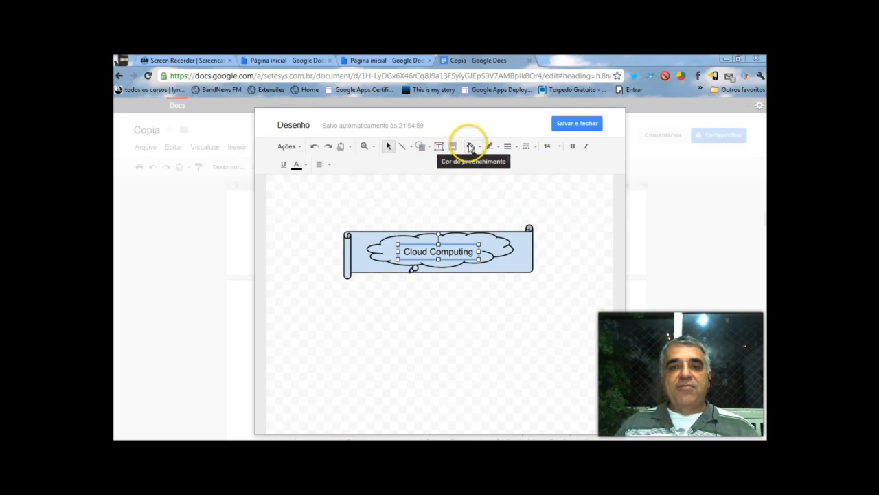
Fill the Cloud Computing text box with yellow and save the finished drawing into the document.
click(470, 147)
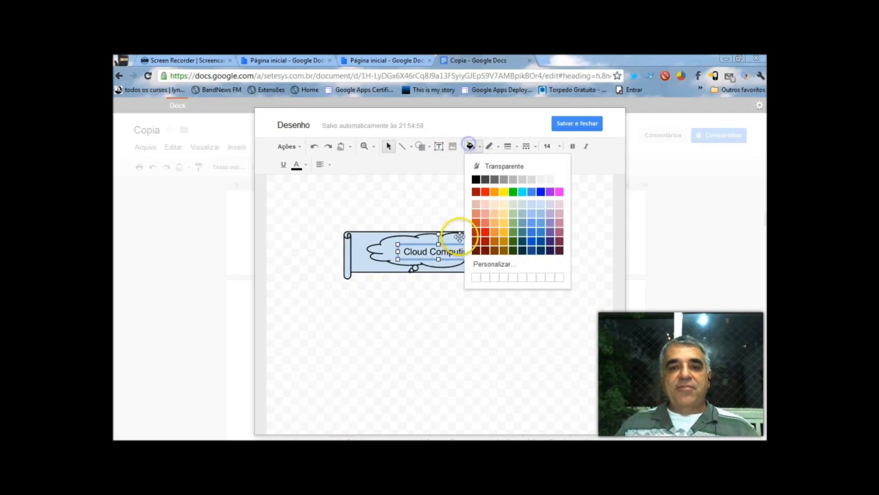
click(504, 191)
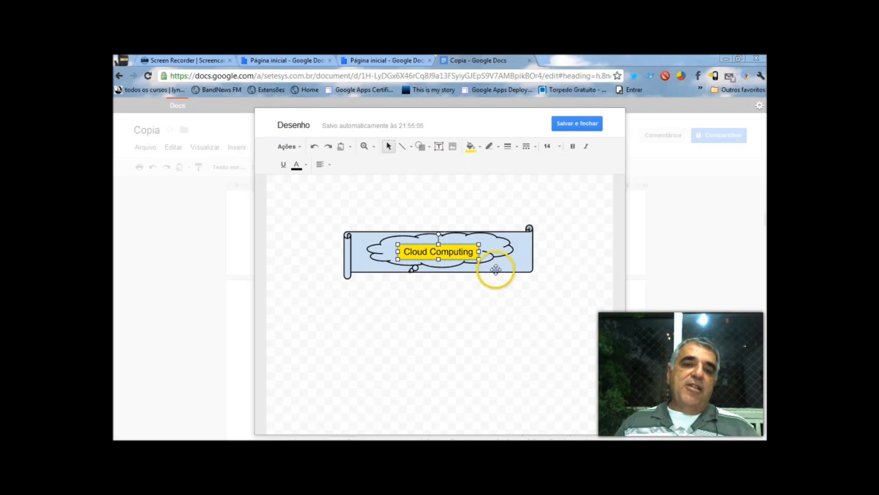
click(522, 307)
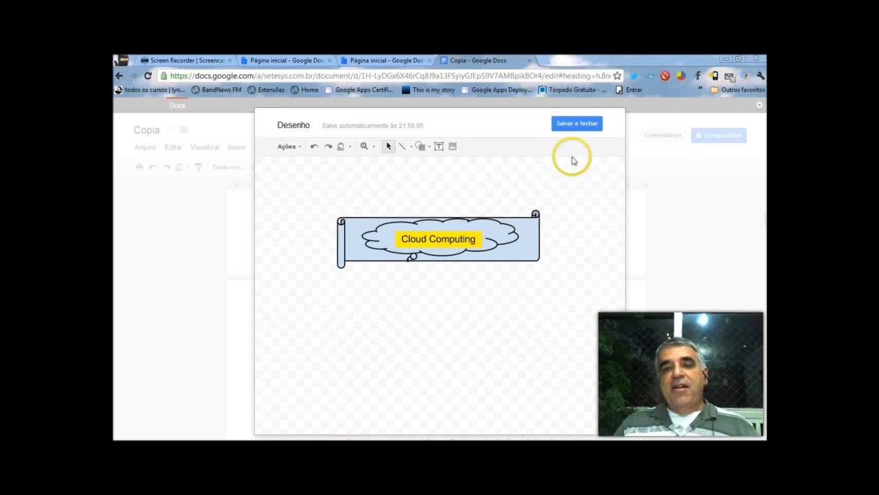
click(568, 125)
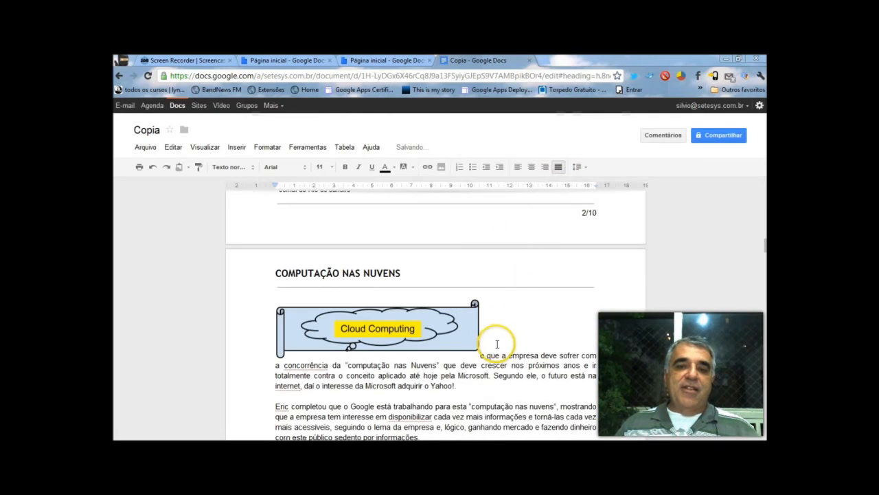
Add two line breaks after the Cloud Computing drawing and set its placement to Posição fixa.
key(Return)
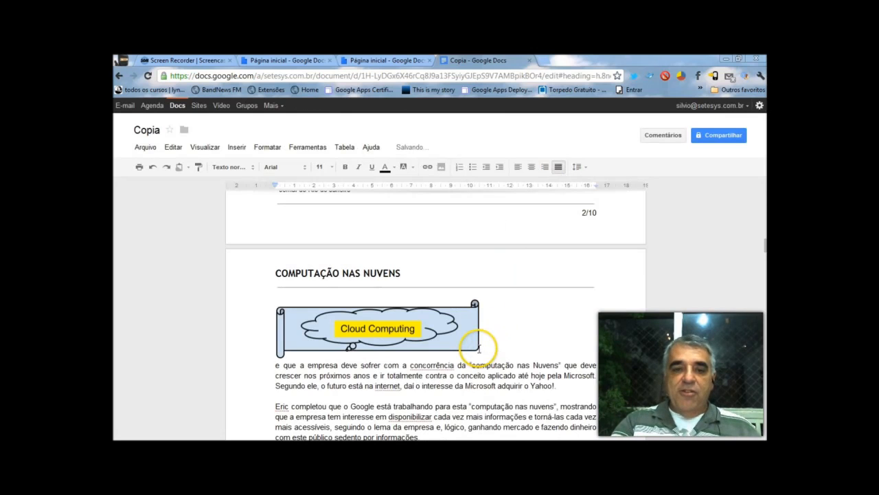
key(Return)
click(438, 331)
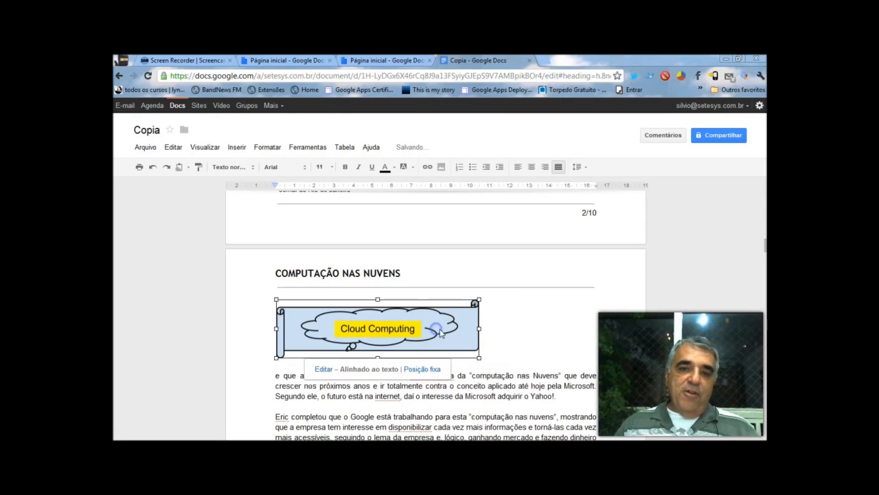
click(434, 369)
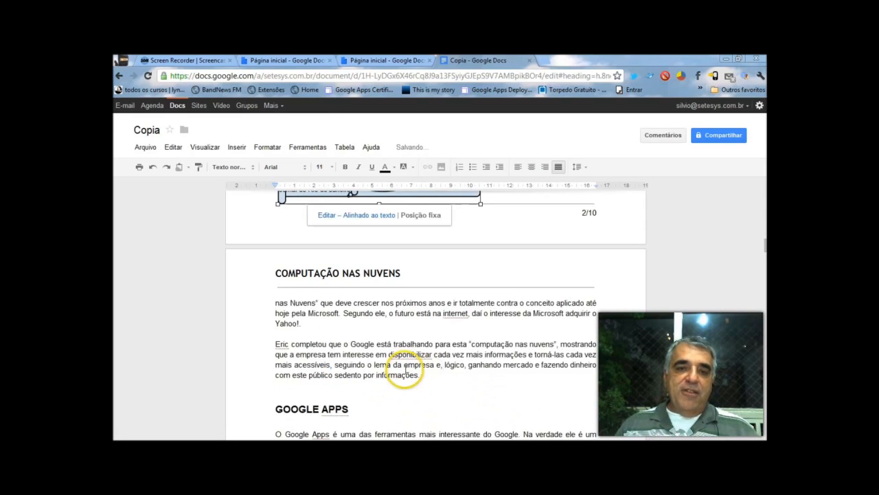
Move the drawing up to sit in line with the text, directly above the Jornal da Globo paragraph.
scroll(481, 296, up, 2)
mouse_move(419, 323)
mouse_down()
mouse_move(424, 259)
mouse_move(416, 242)
mouse_move(427, 251)
mouse_up()
click(379, 282)
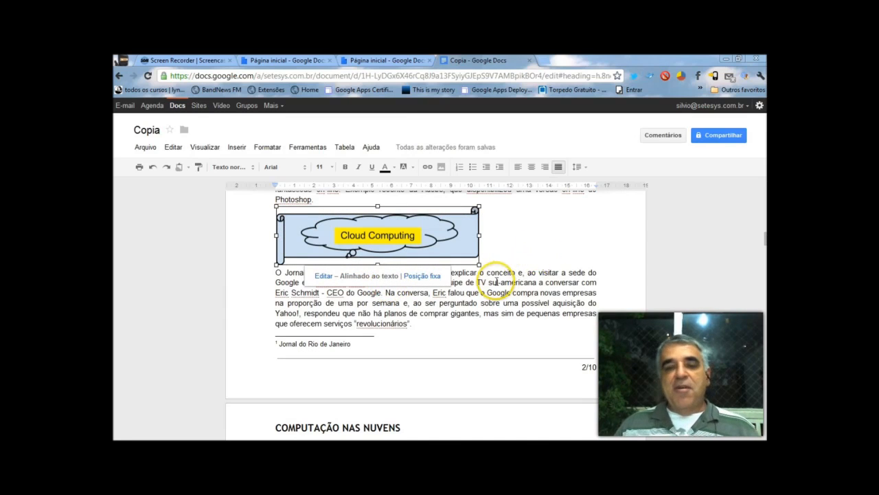
Set the moved drawing above the Jornal da Globo paragraph to Posição fixa.
scroll(556, 253, up, 3)
drag(413, 338, 418, 219)
click(526, 351)
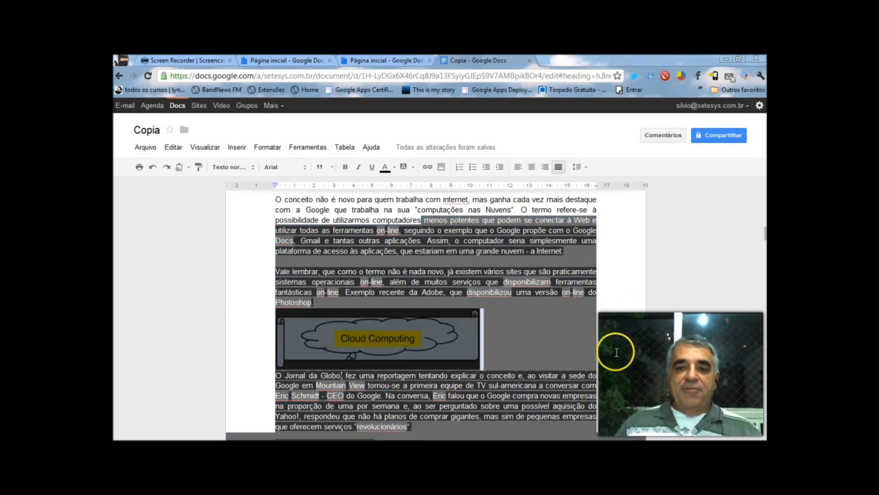
click(383, 335)
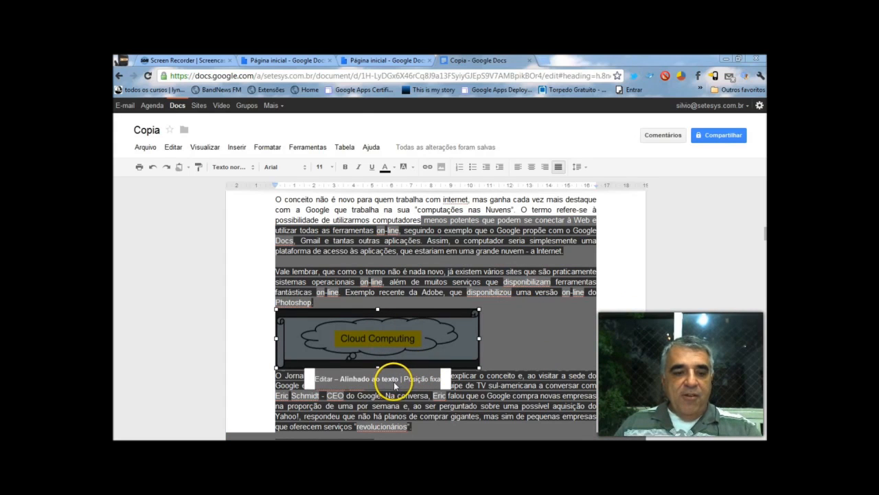
click(417, 379)
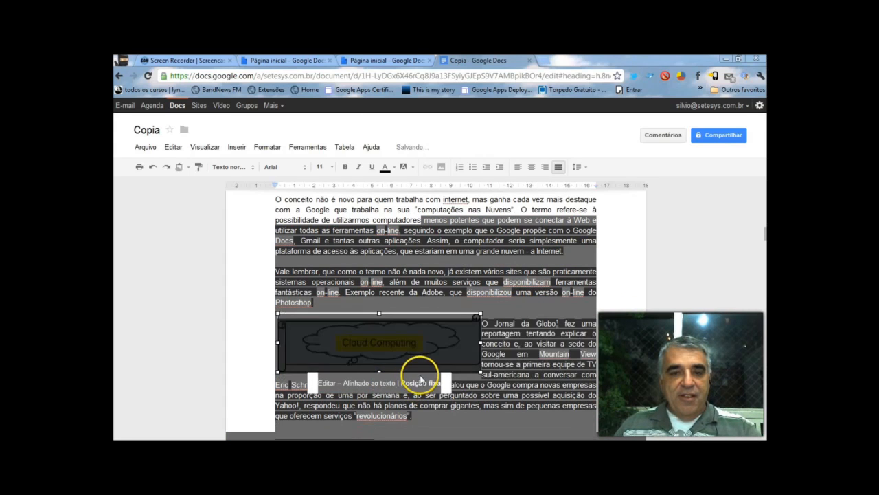
Undo the drawing's placement and move changes back to its inline position on the third page.
key(ctrl+z)
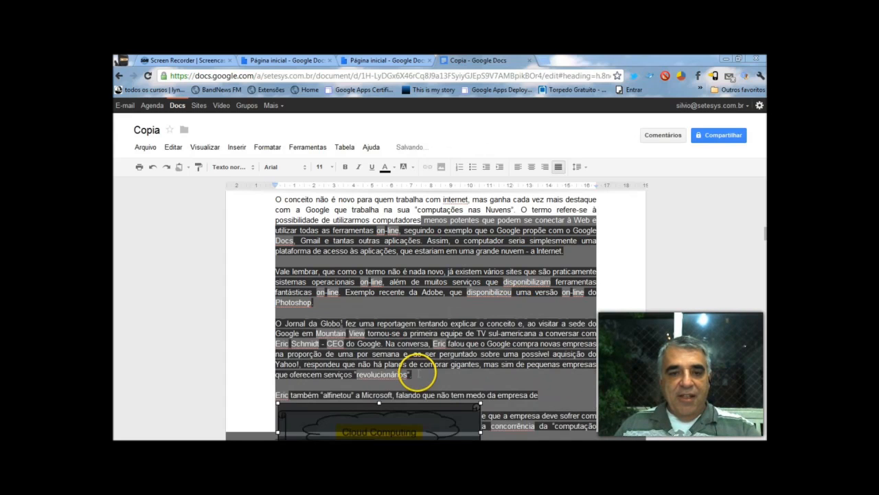
click(409, 369)
click(384, 374)
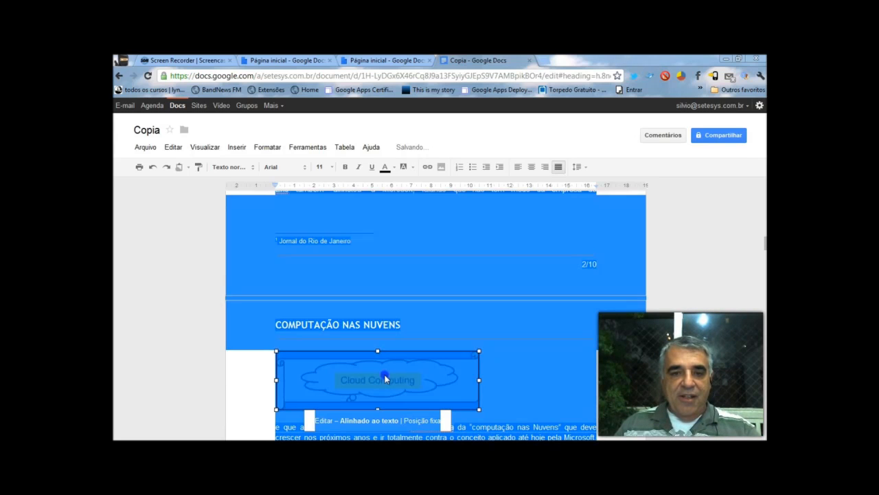
Try to clear the text highlight that runs from the CONCEITO section onto the following page.
click(634, 390)
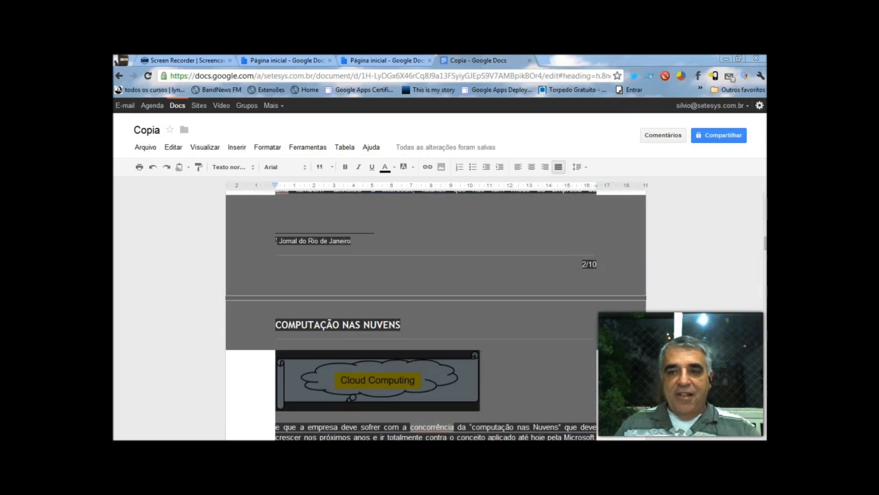
drag(764, 243, 764, 206)
click(451, 264)
scroll(453, 265, down, 10)
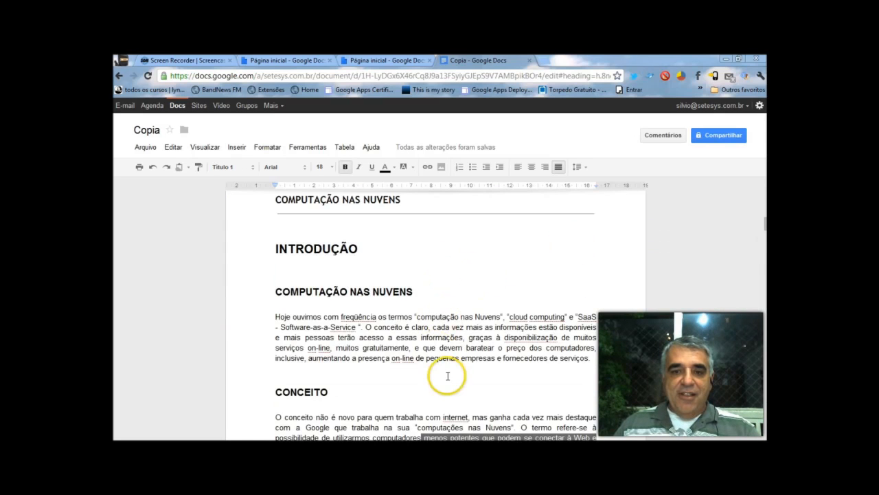
scroll(468, 389, down, 5)
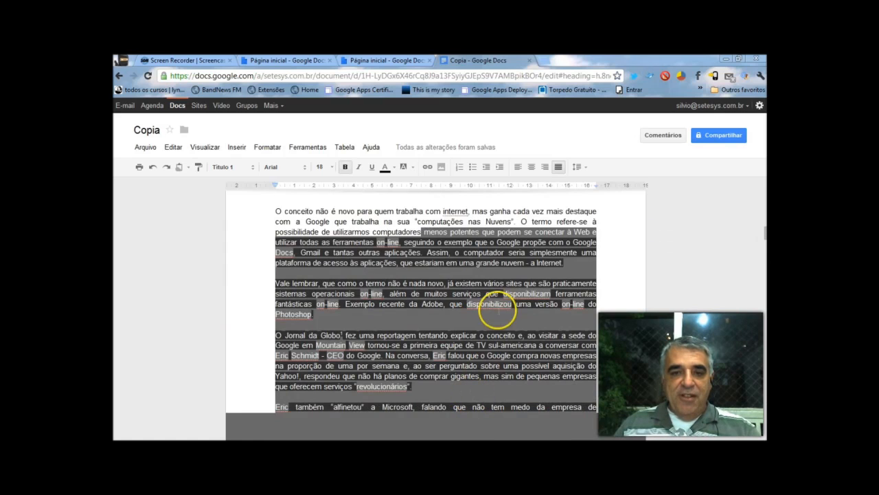
click(490, 203)
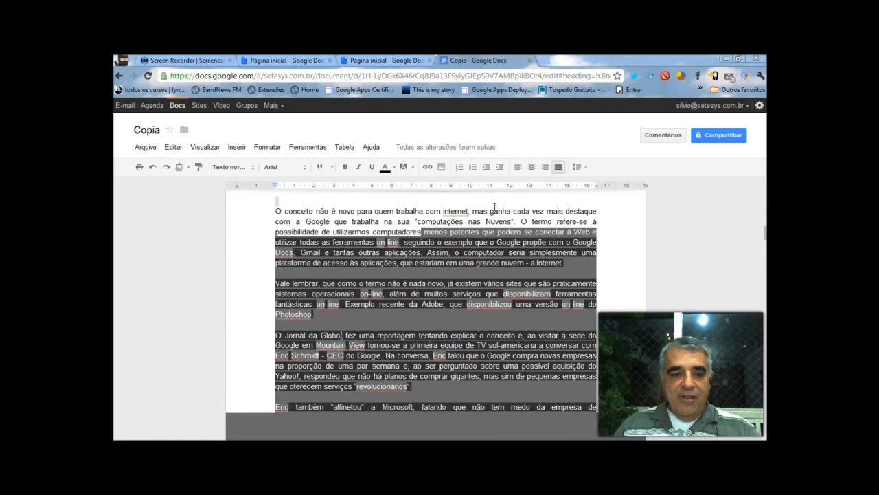
key(ctrl+a)
click(496, 210)
click(601, 285)
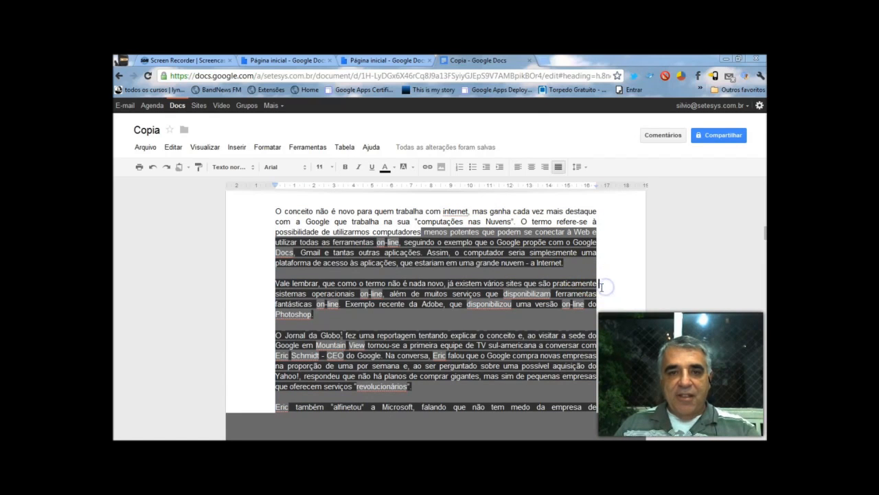
scroll(601, 292, down, 5)
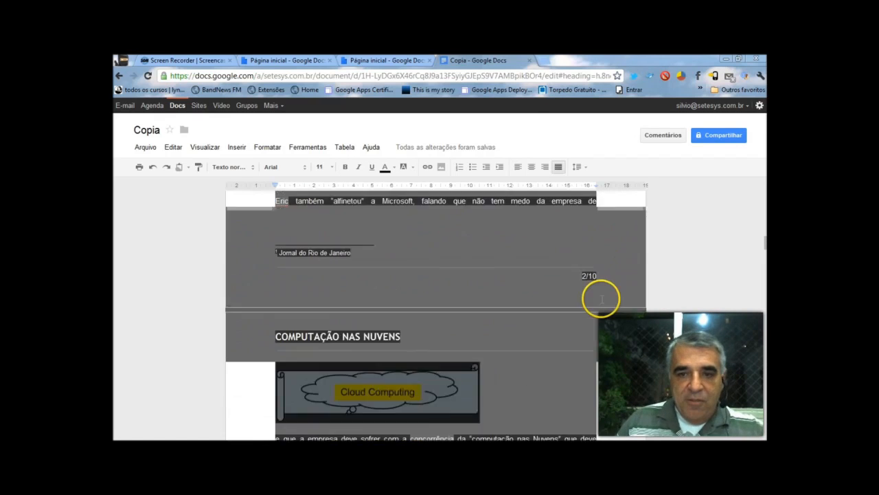
click(471, 317)
drag(479, 308, 589, 114)
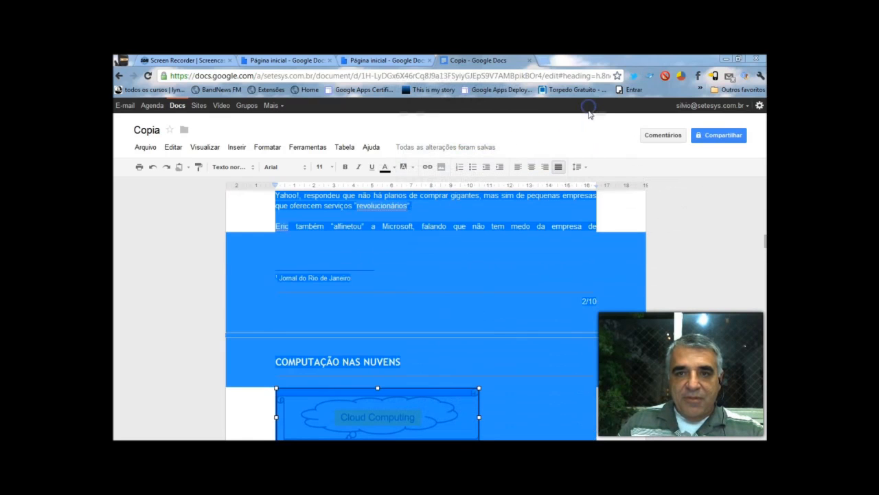
scroll(614, 213, up, 7)
click(434, 246)
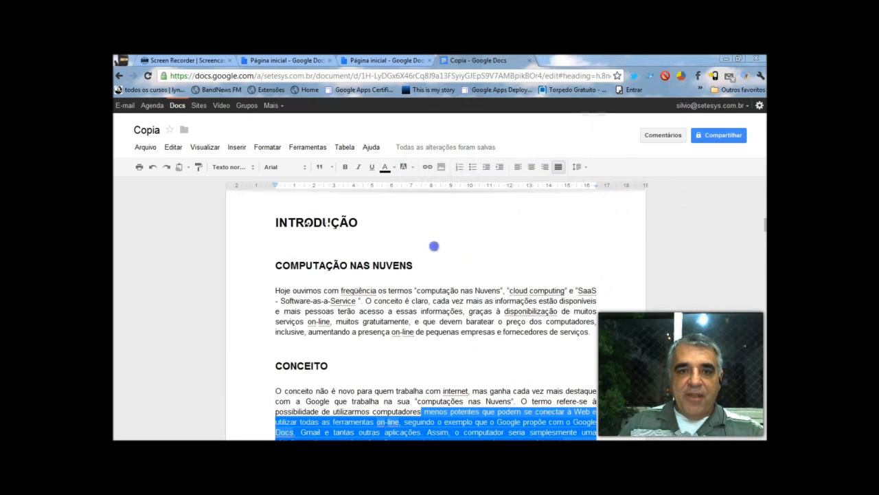
drag(331, 246, 333, 247)
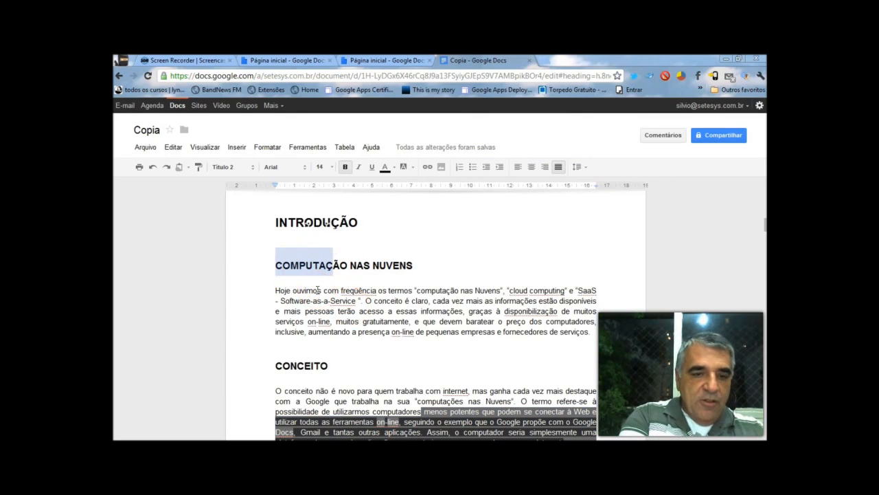
Undo the recent edits back past the inserted drawing and both footnotes.
key(ctrl+v)
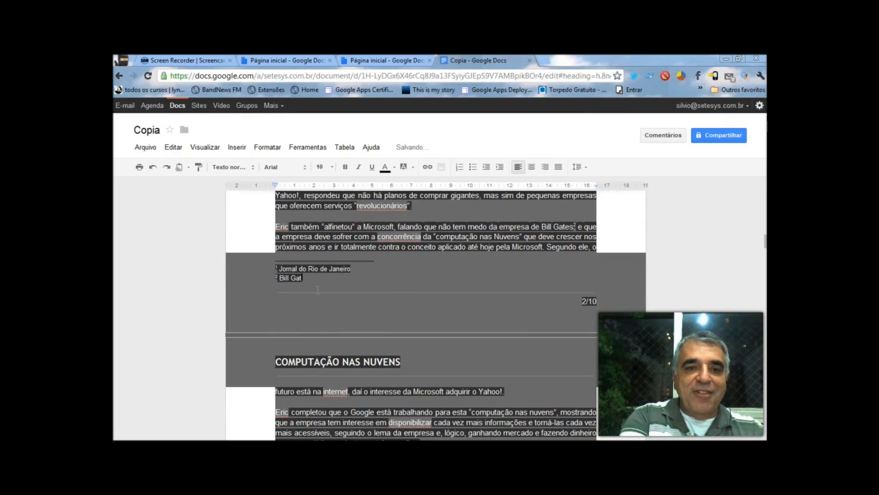
key(BackSpace)
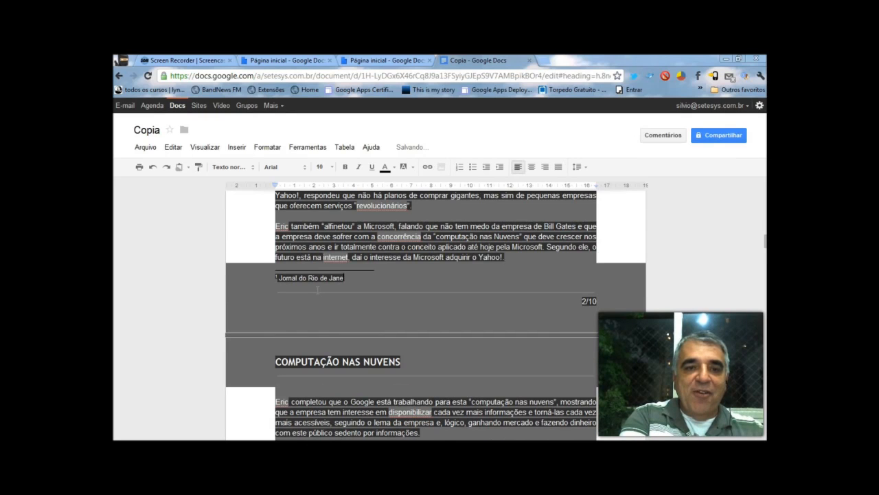
key(ctrl+z)
key(ctrl+z)
key(ctrl+z)
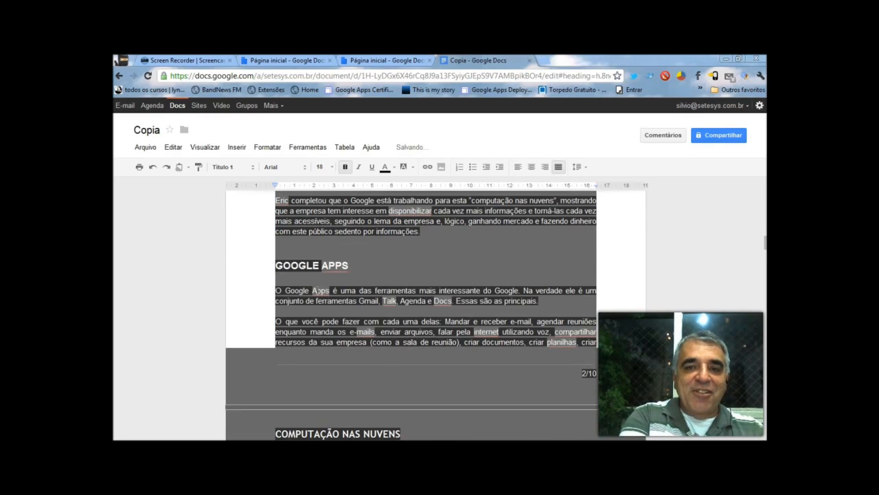
Undo the earlier formatting and layout edits one after another throughout the document.
key(ctrl+z)
key(ctrl+z)
key(ctrl+z)
key(ctrl+z)
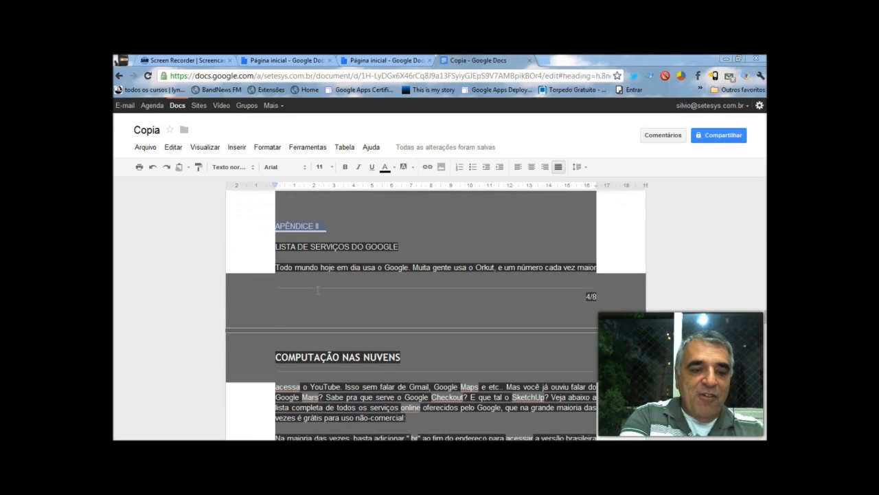
key(ctrl+z)
key(ctrl+z)
key(ctrl+z)
key(ctrl+z)
key(ctrl+z)
key(ctrl+z)
key(ctrl+z)
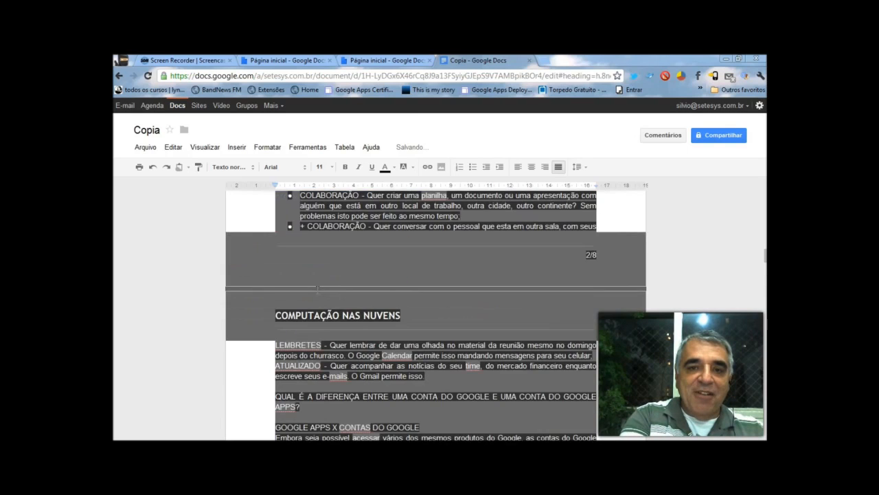
key(ctrl+z)
Delete the document's entire content and undo the deletion.
key(ctrl+a)
key(Delete)
key(ctrl+z)
scroll(558, 276, up, 12)
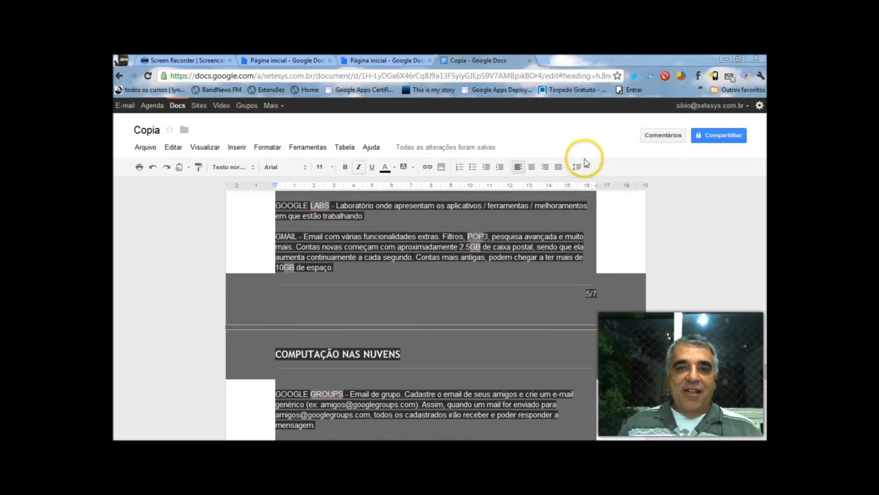
Preview older versions in the revision history and restore the revision from abr 16, 18:11.
click(145, 147)
click(188, 248)
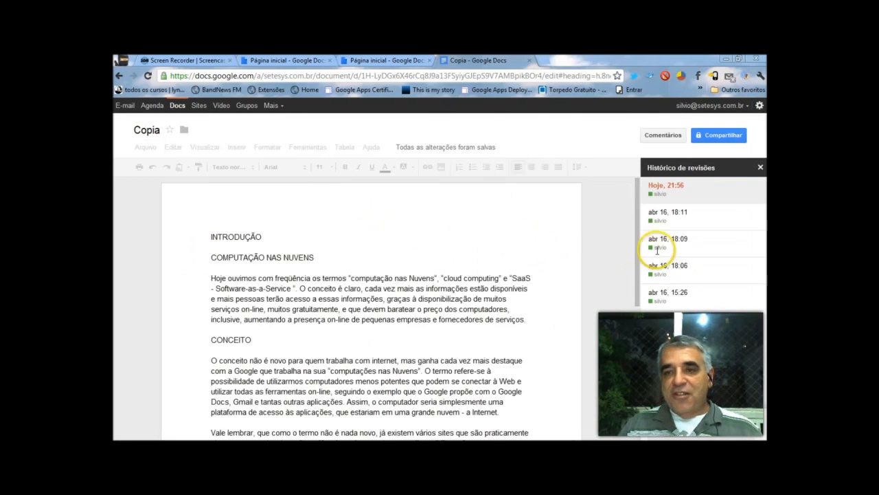
click(670, 249)
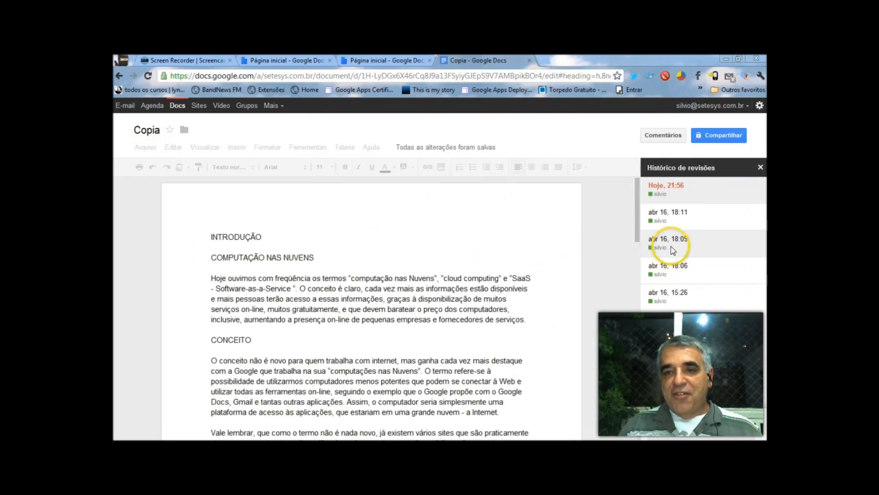
click(691, 297)
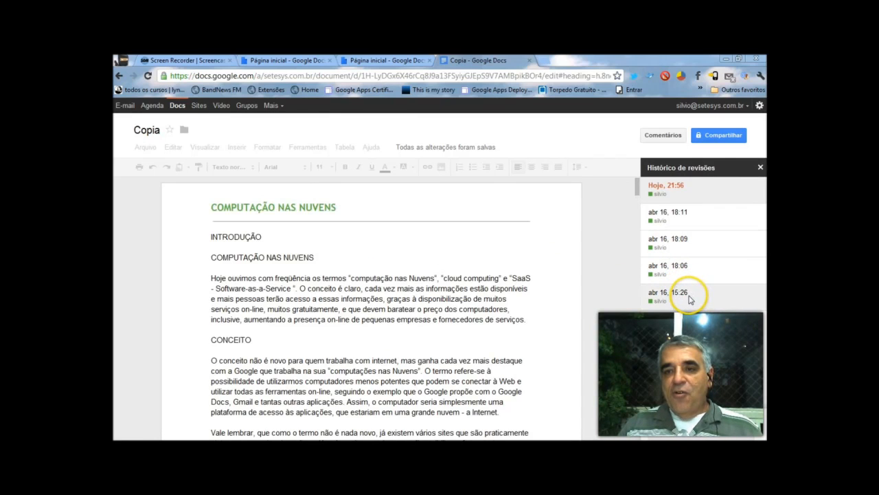
click(679, 216)
click(677, 209)
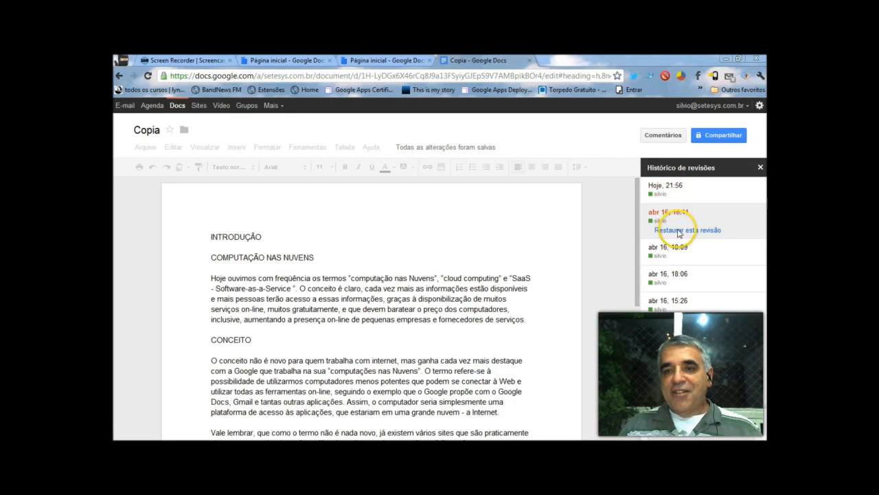
click(687, 230)
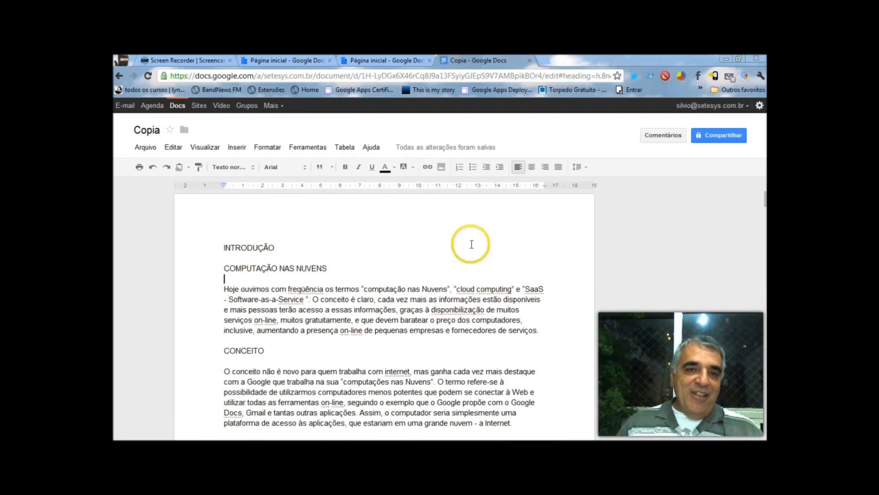
Add an empty line below the INTRODUÇÃO heading and start a new drawing there.
click(274, 246)
click(277, 248)
key(Return)
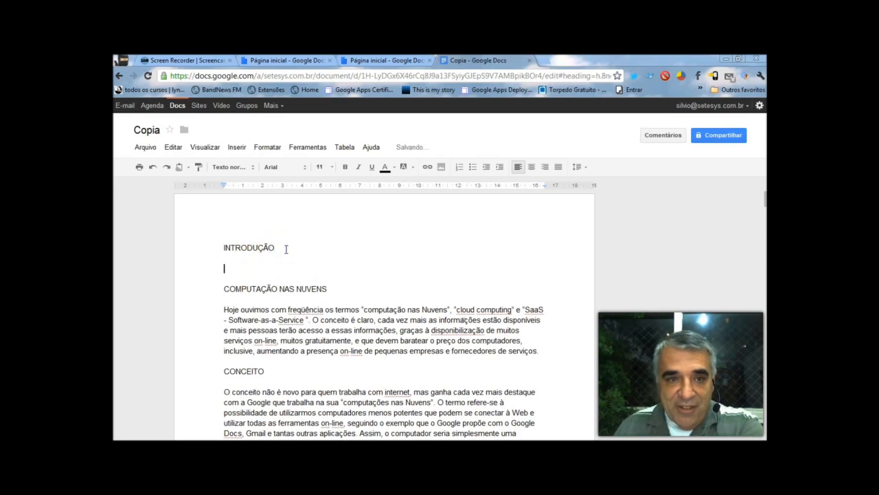
click(236, 147)
mouse_move(267, 148)
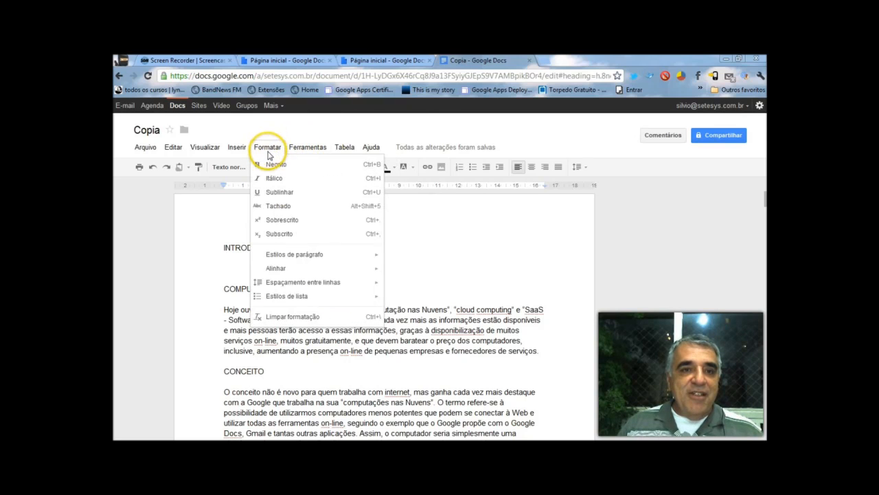
mouse_move(235, 147)
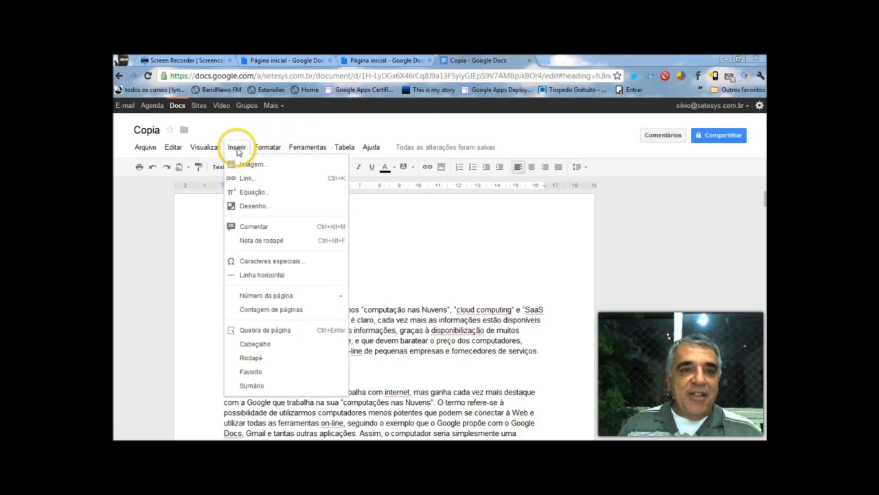
click(250, 207)
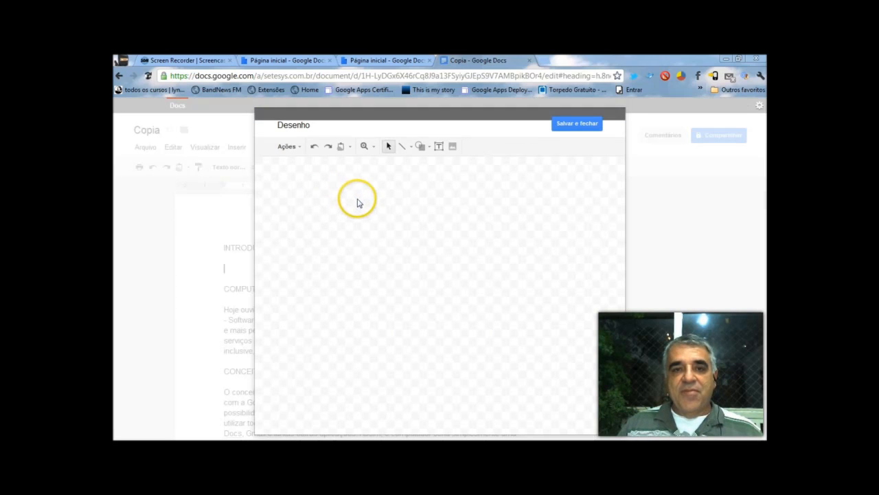
Draw a wide horizontal scroll shape from the Textos explicativos shapes in the middle of the canvas.
click(420, 147)
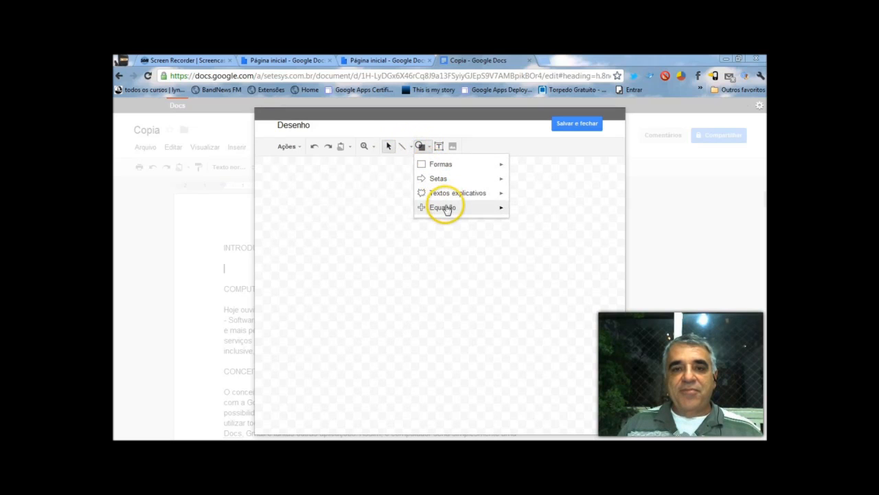
mouse_move(446, 194)
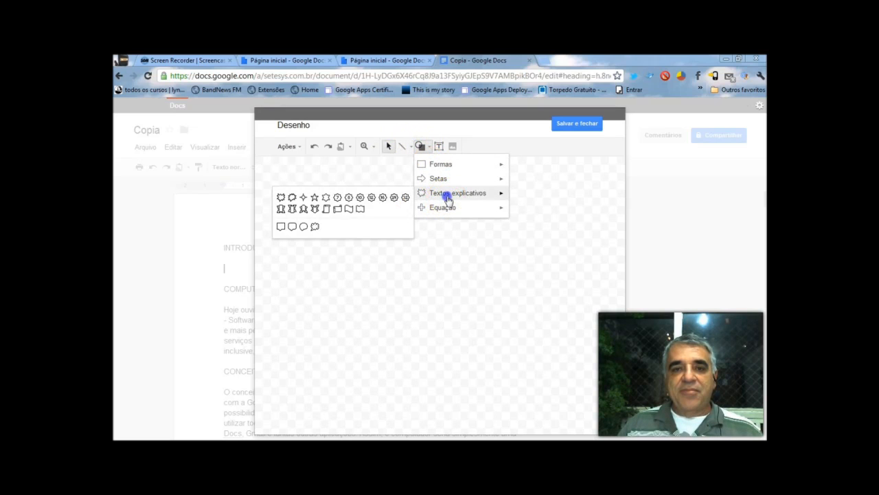
click(338, 210)
drag(331, 219, 491, 276)
Add a text box reading CLOUD COMPUTING inside the scroll shape.
click(438, 147)
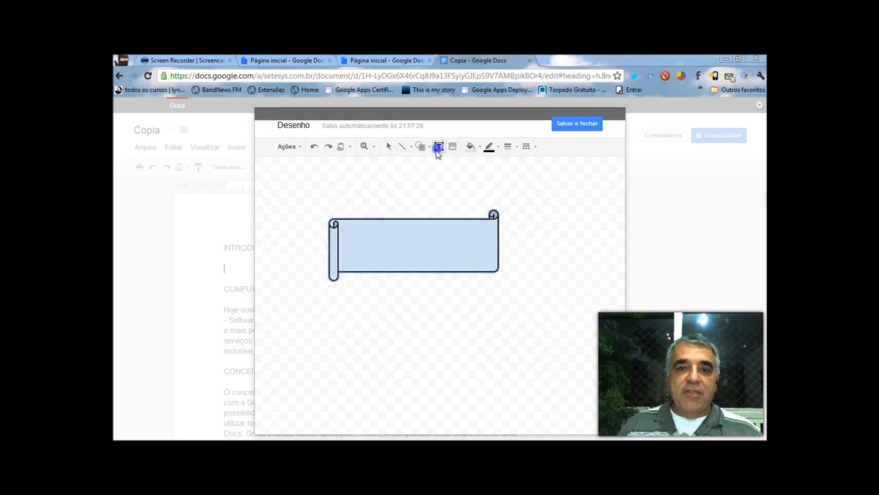
drag(367, 235, 465, 254)
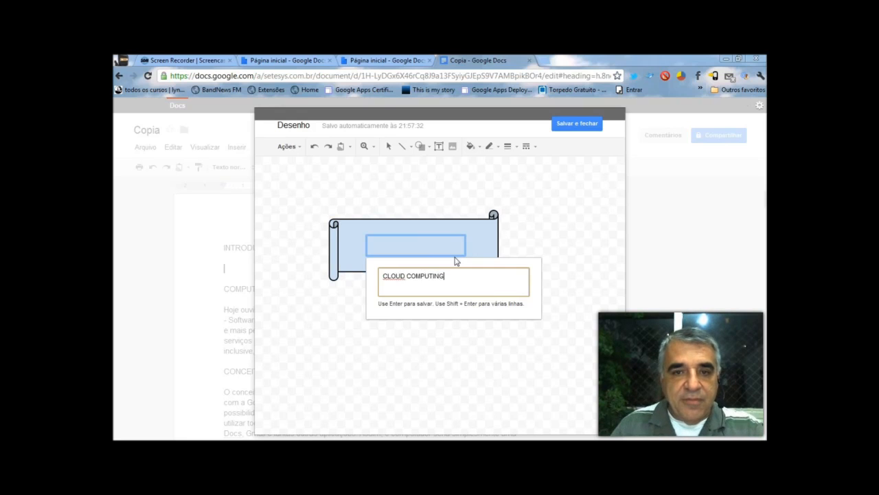
key(Return)
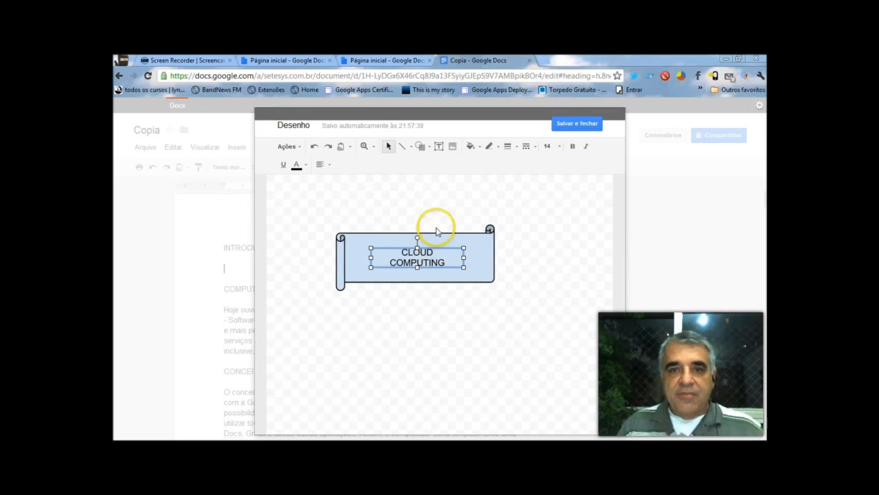
Fill the CLOUD COMPUTING text box with yellow and save the drawing into the document.
click(471, 146)
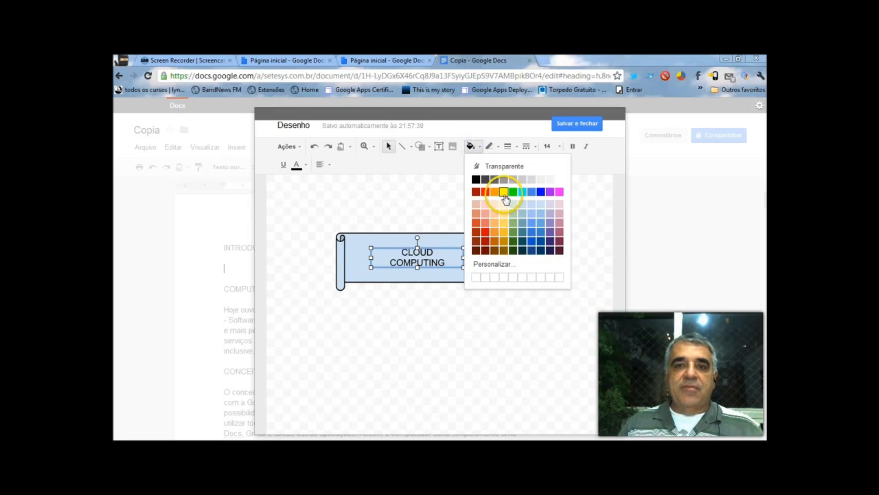
click(505, 199)
click(509, 325)
click(562, 129)
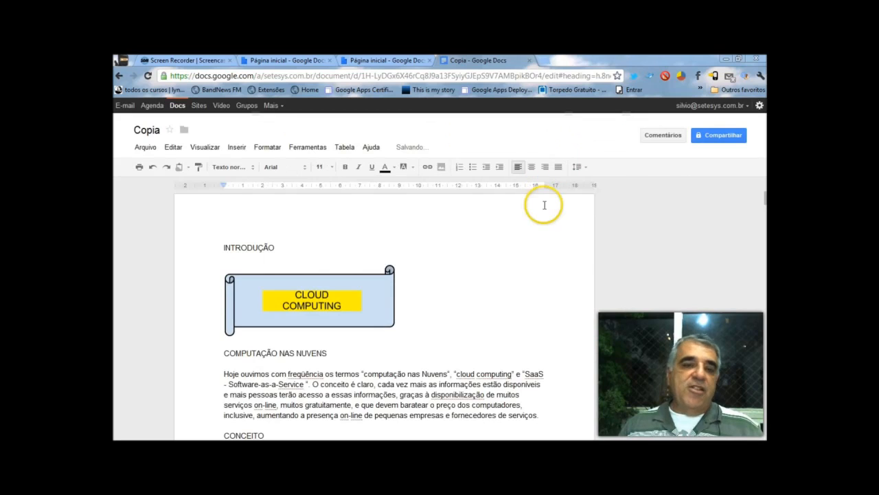
click(408, 343)
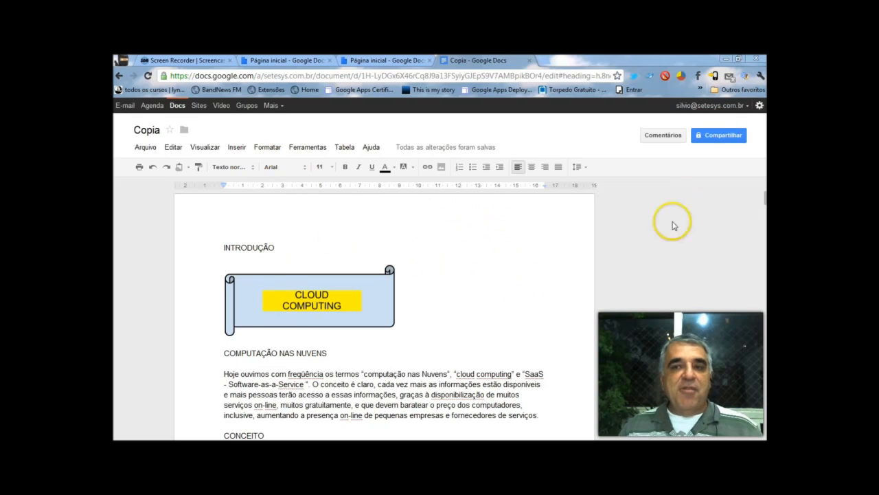
Justify all the text in the document.
click(236, 148)
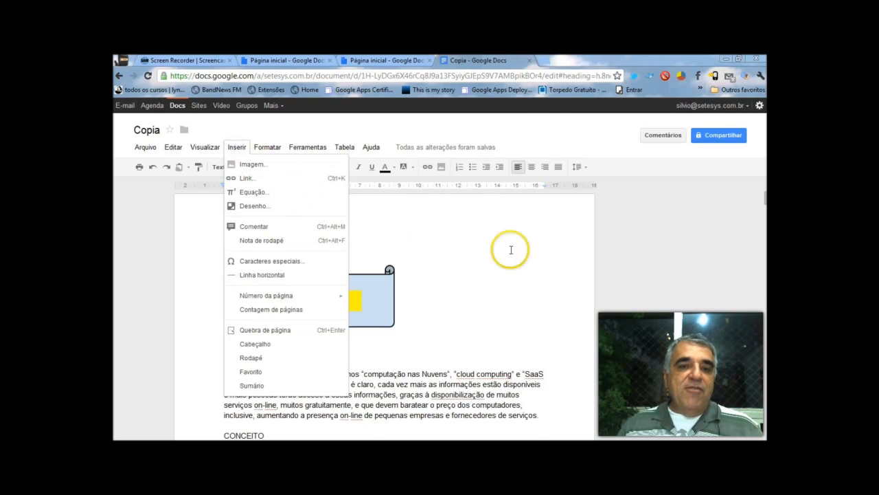
scroll(540, 261, down, 2)
click(558, 270)
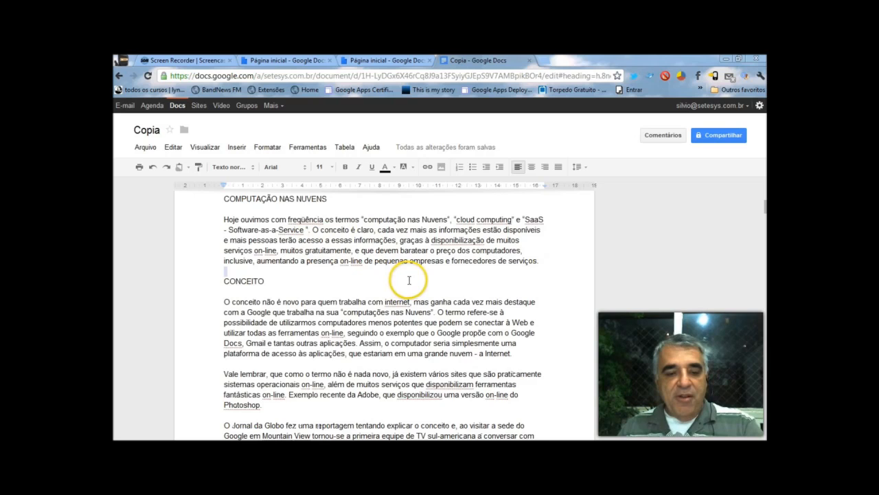
key(ctrl+a)
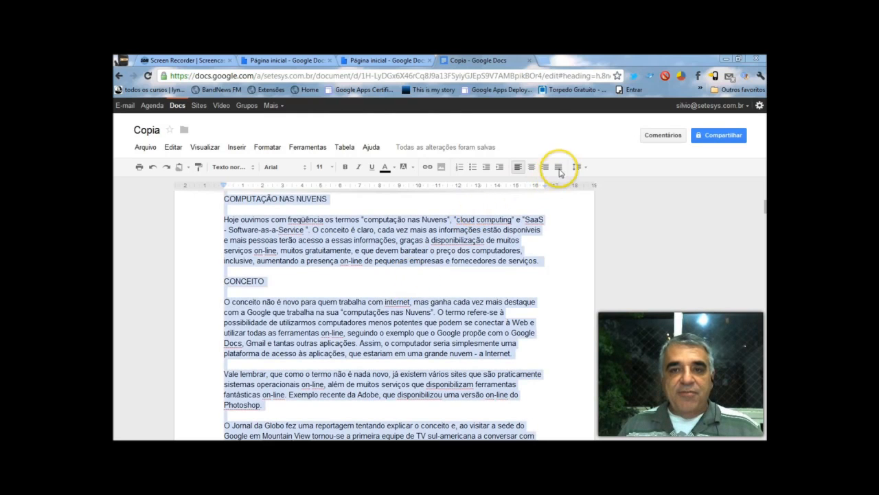
scroll(570, 316, up, 3)
click(535, 286)
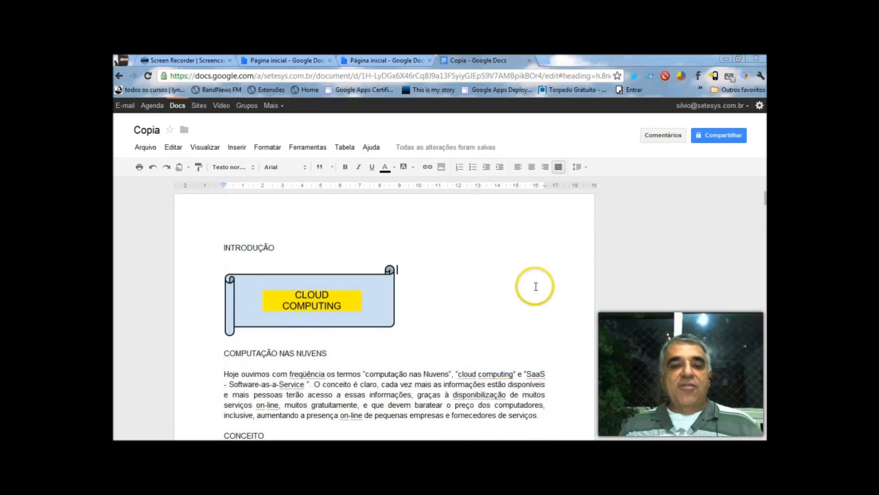
scroll(536, 286, down, 1)
scroll(522, 343, down, 2)
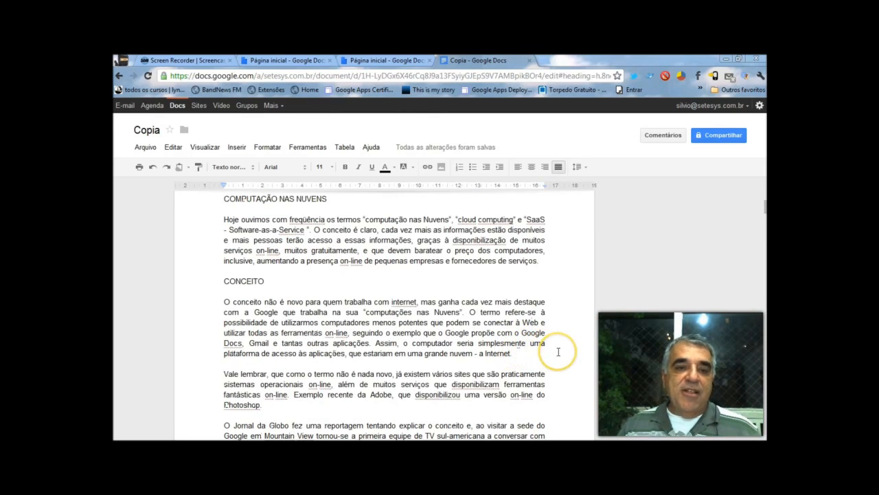
Share the document with three contacts as editors (Pode editar), with e-mail notification on, and close the sharing settings.
click(718, 136)
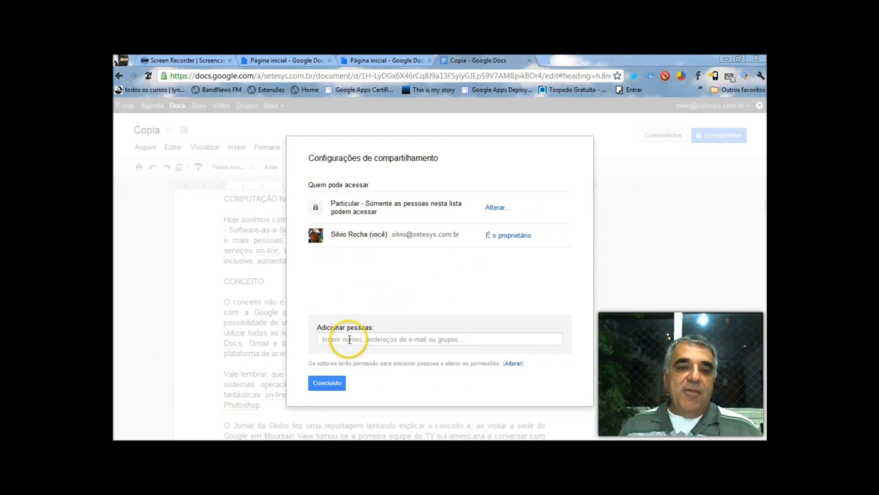
click(350, 339)
text(lin)
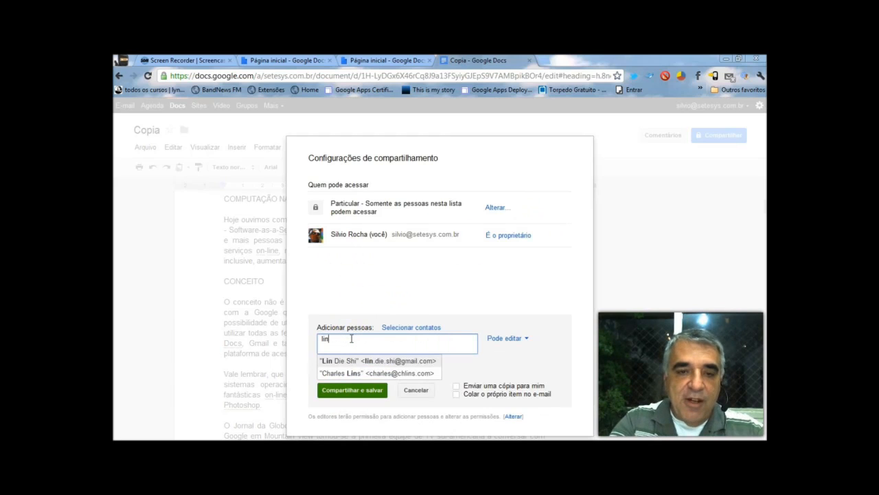
click(406, 364)
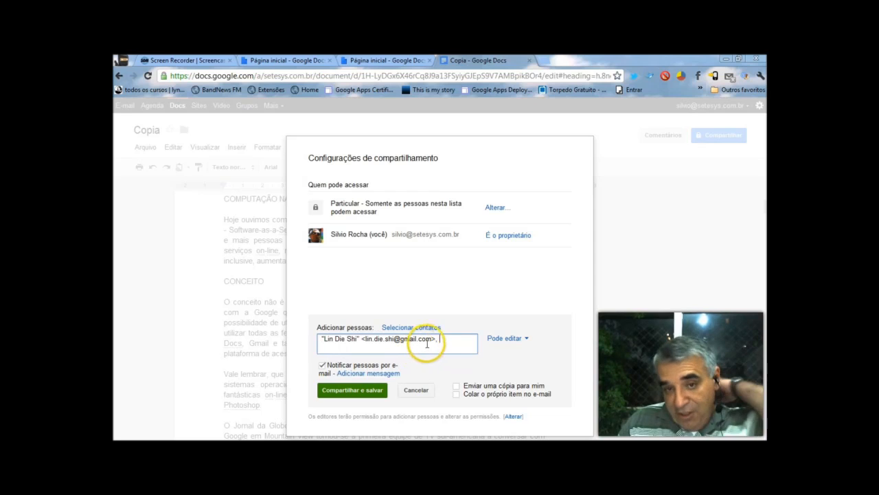
text(max)
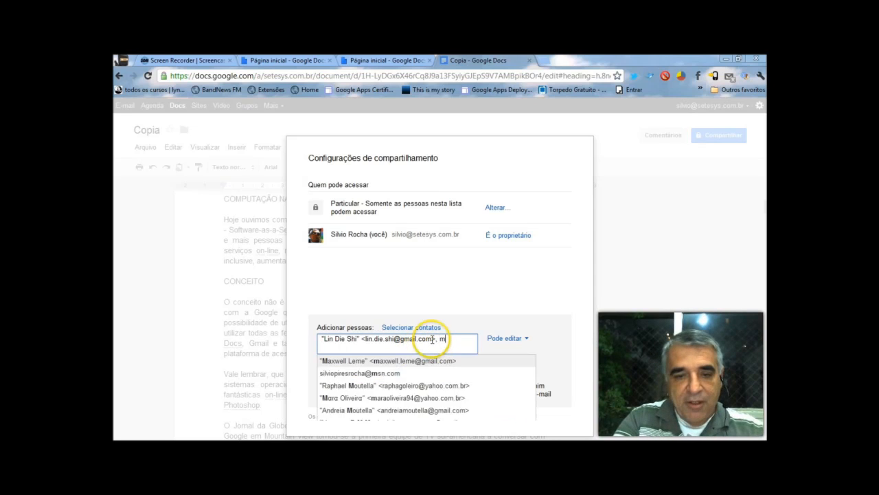
click(433, 360)
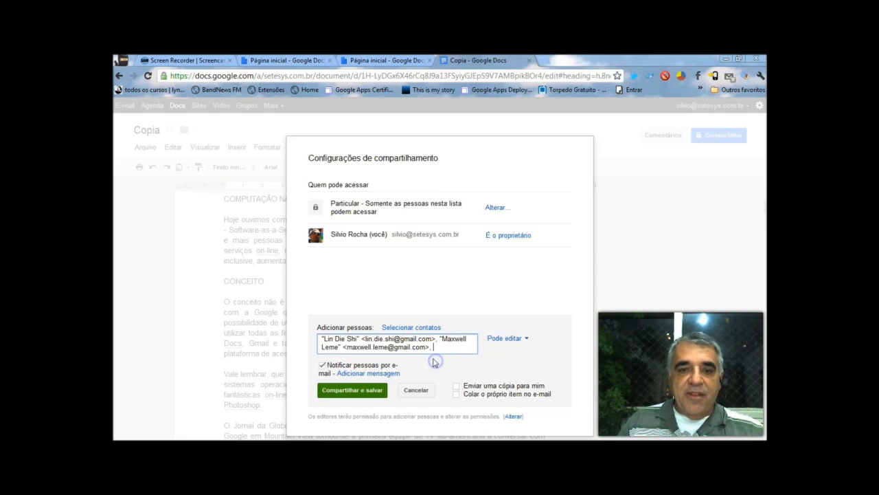
text(ren)
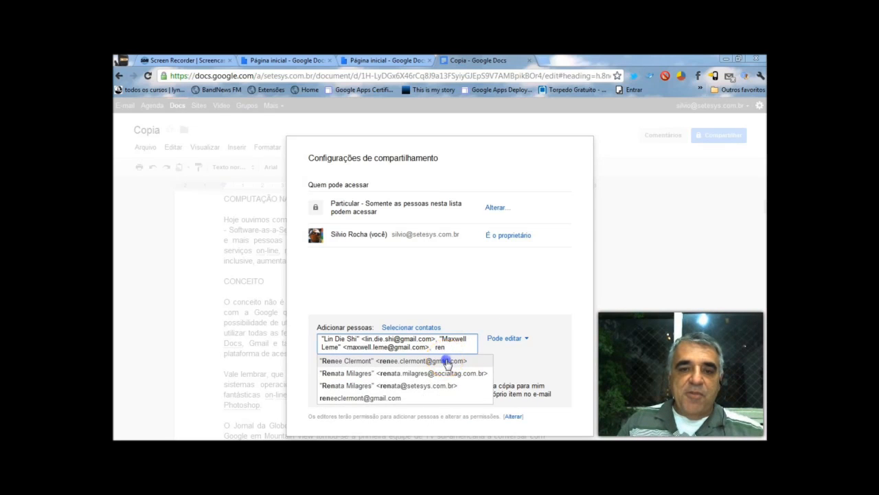
click(445, 362)
click(368, 387)
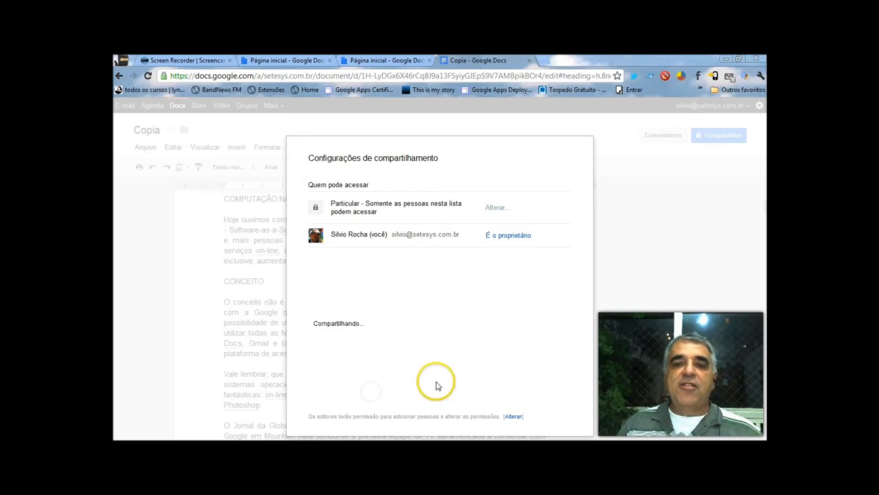
click(327, 199)
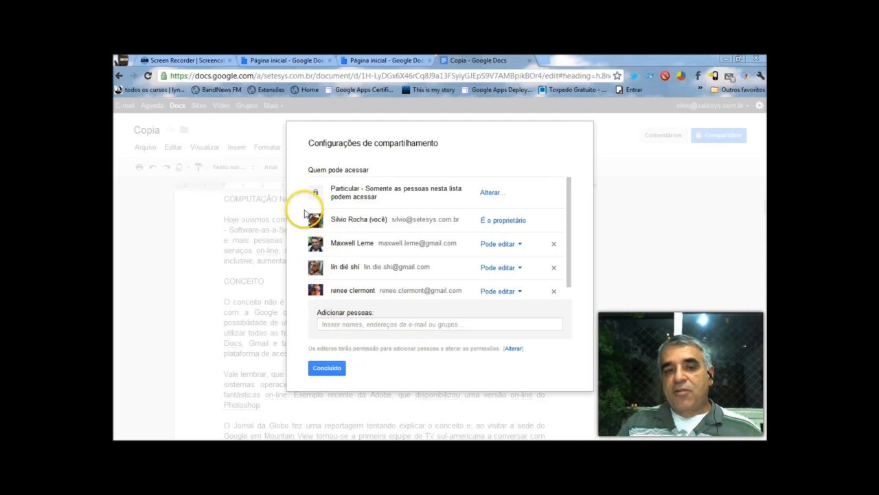
click(323, 368)
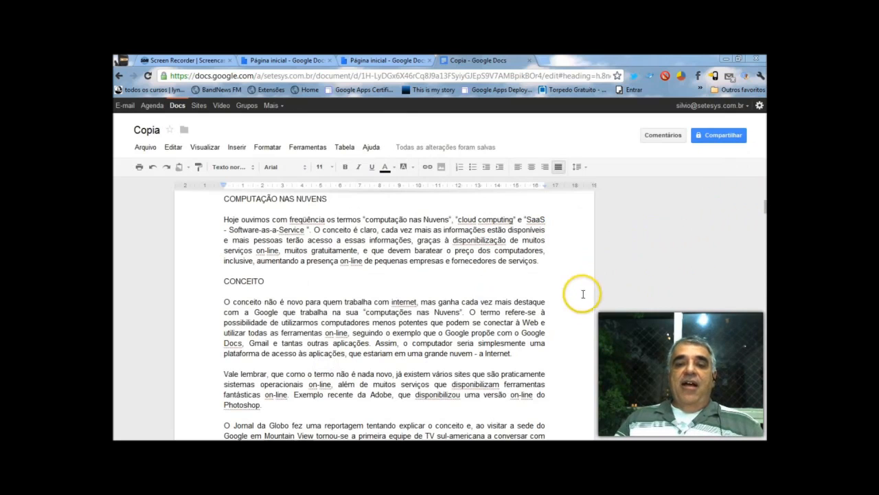
Add the comment "Parágrafo muito curto" to the first paragraph under the CONCEITO heading.
drag(513, 354, 199, 305)
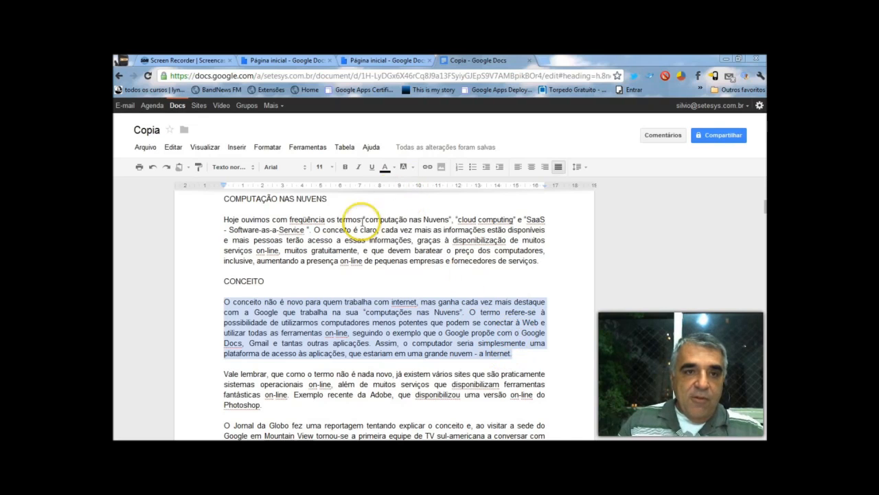
click(235, 149)
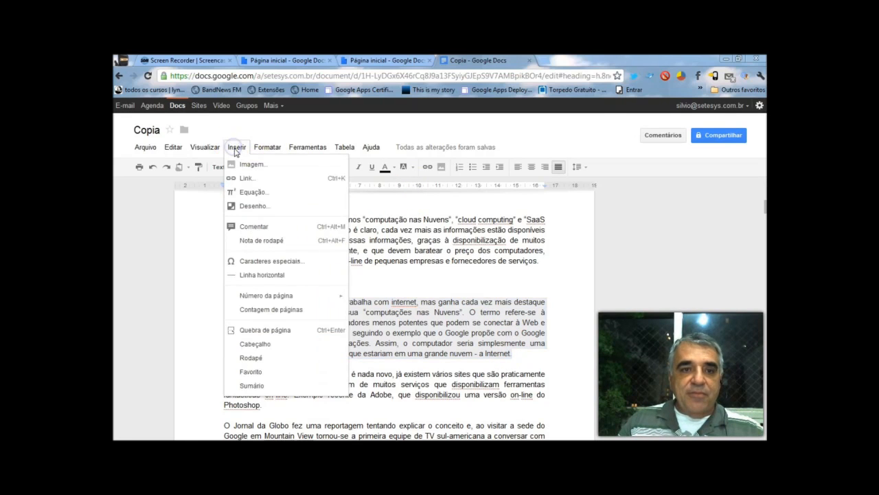
click(289, 226)
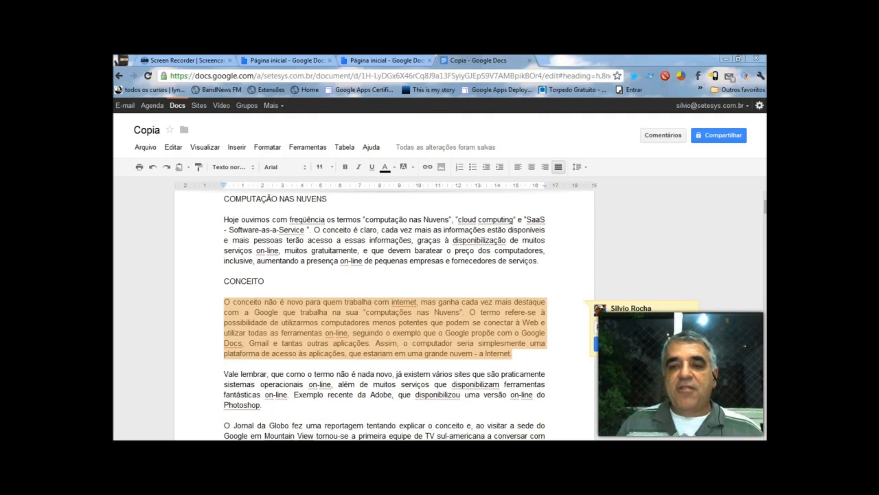
click(638, 348)
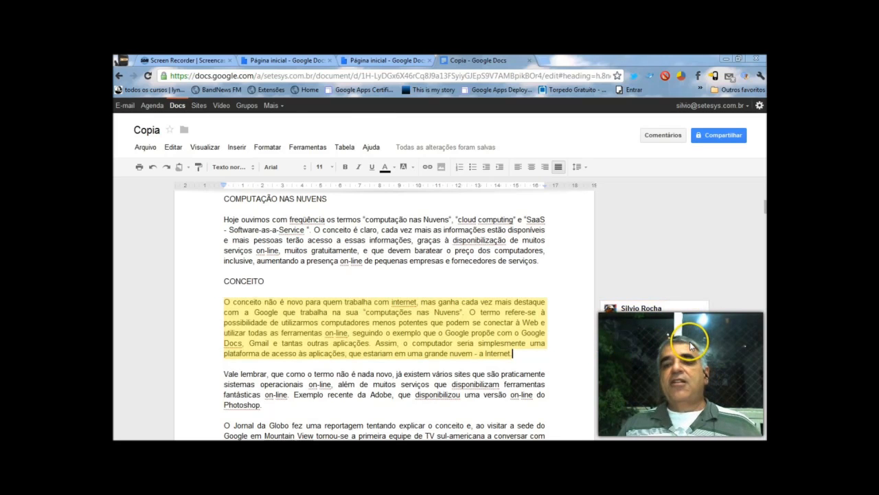
Add a comment to the first paragraph under the GOOGLE APPS heading.
scroll(691, 369, down, 3)
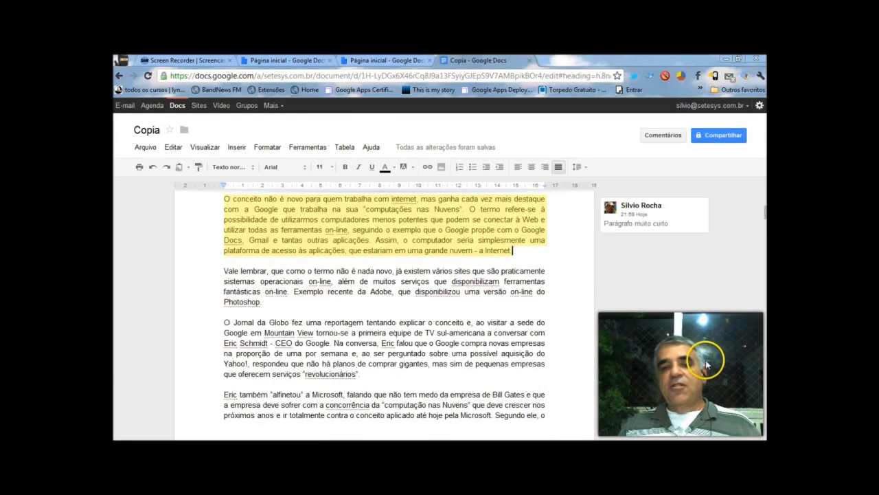
scroll(442, 397, down, 10)
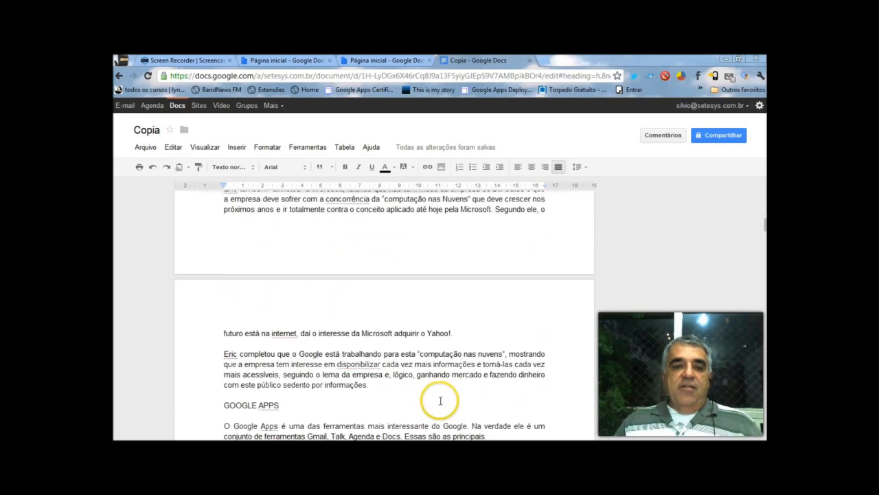
drag(506, 387, 409, 391)
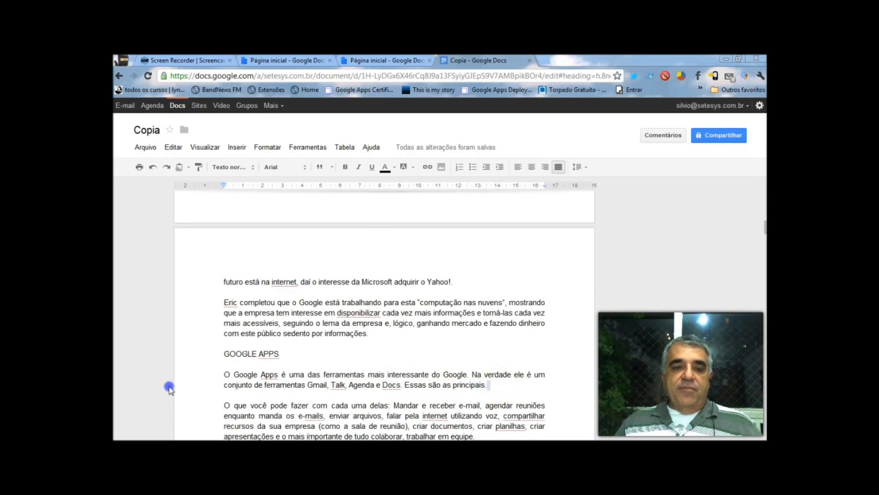
drag(169, 388, 174, 380)
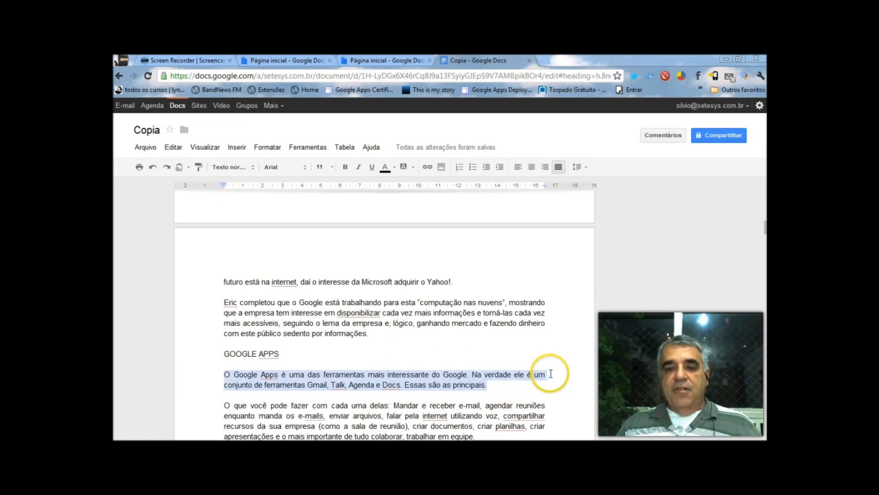
click(236, 147)
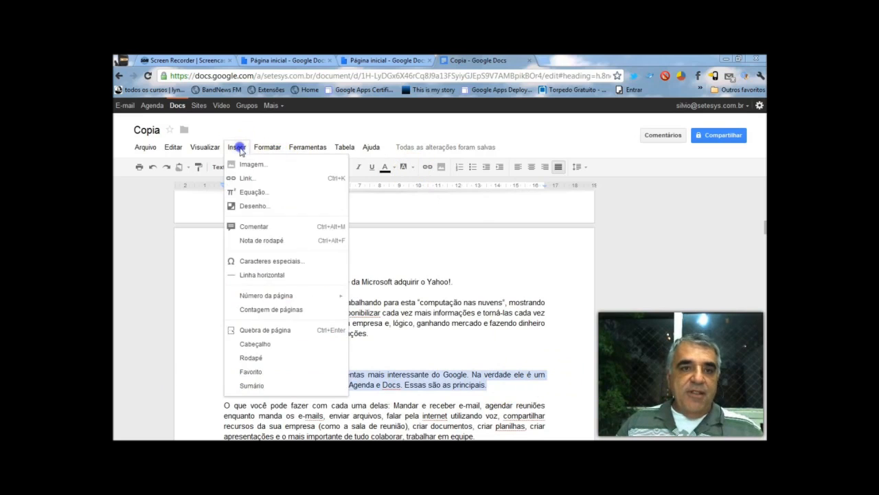
click(274, 234)
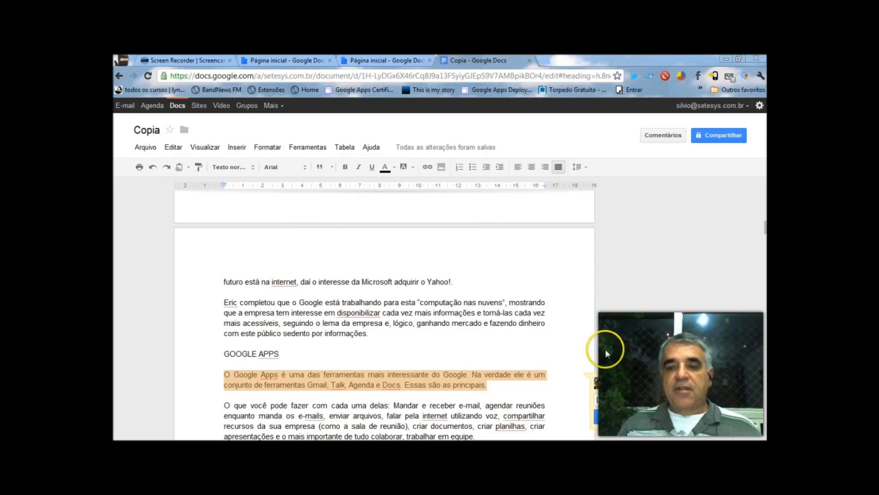
click(625, 417)
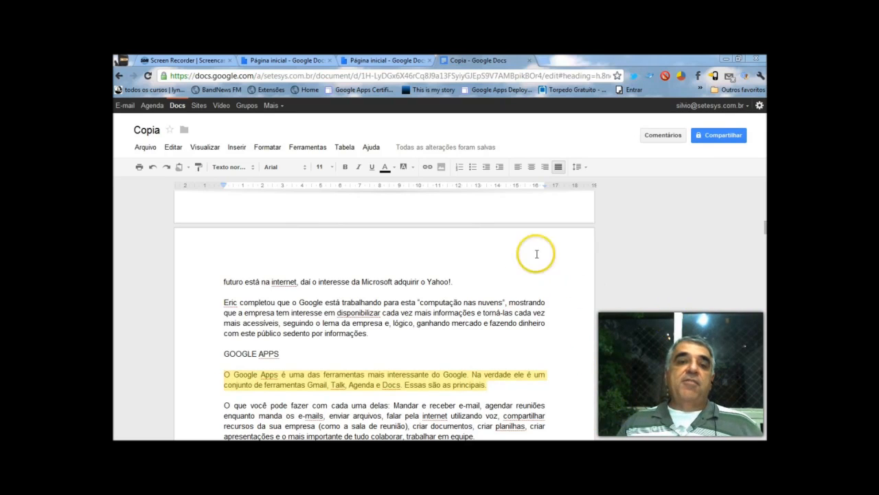
Return to the start of the document and review the list of all its comments, then close the list.
scroll(627, 285, up, 10)
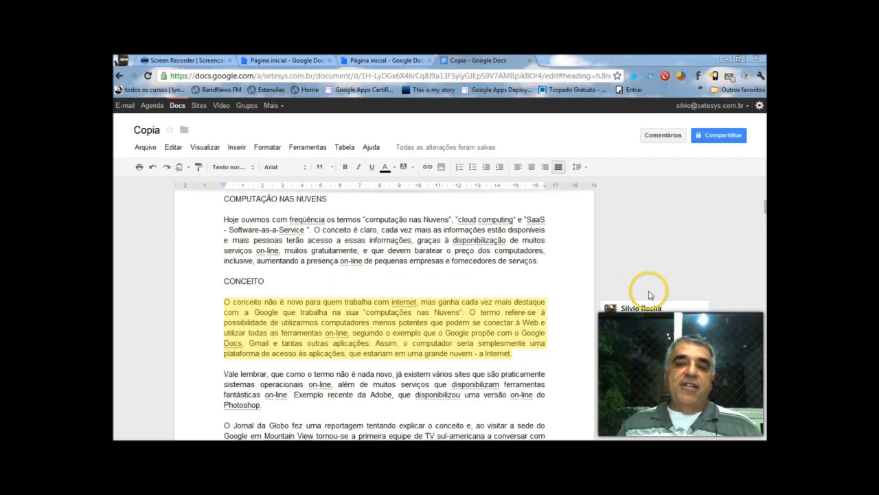
scroll(651, 294, up, 1)
scroll(651, 294, up, 2)
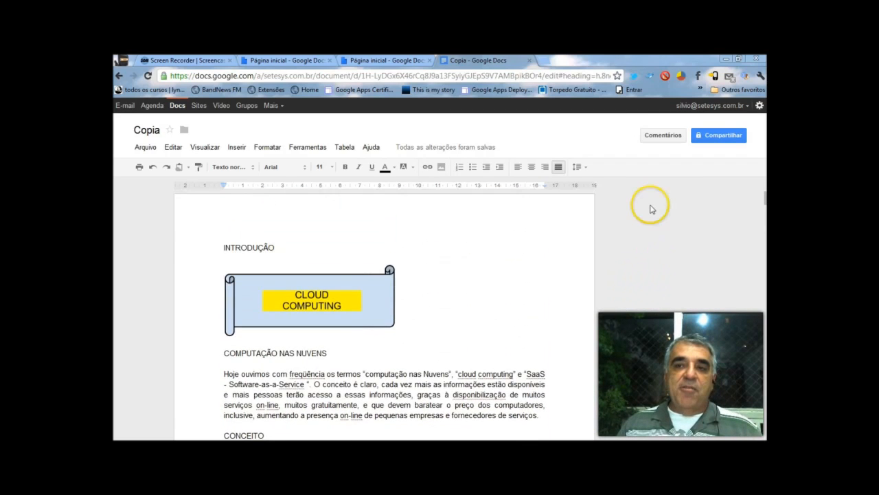
click(656, 141)
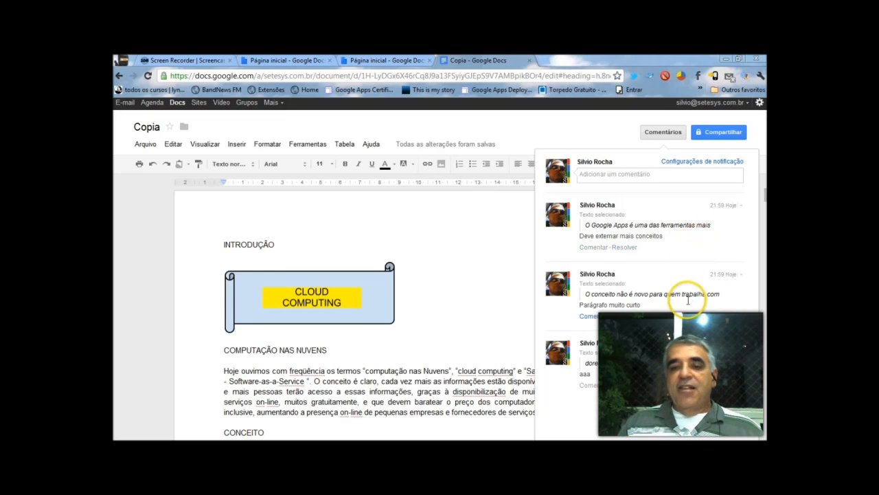
click(512, 211)
Look through the document's pages for the highlighted passages and the comments attached beside them.
click(626, 276)
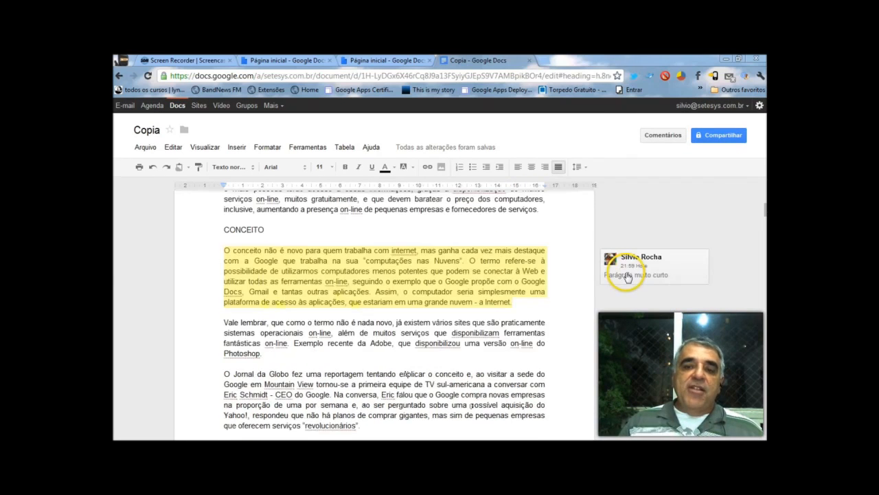
scroll(625, 281, down, 2)
scroll(628, 281, up, 2)
scroll(629, 284, down, 3)
scroll(629, 284, down, 10)
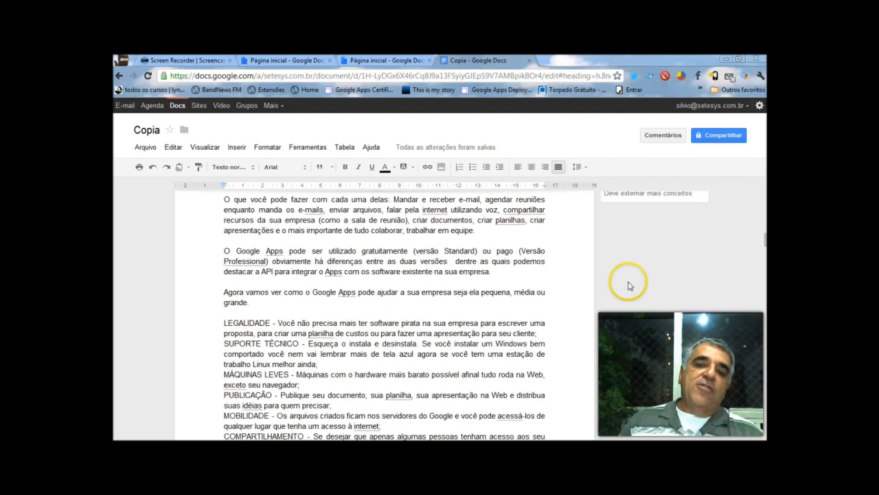
scroll(629, 284, down, 5)
scroll(629, 284, up, 10)
scroll(629, 284, up, 3)
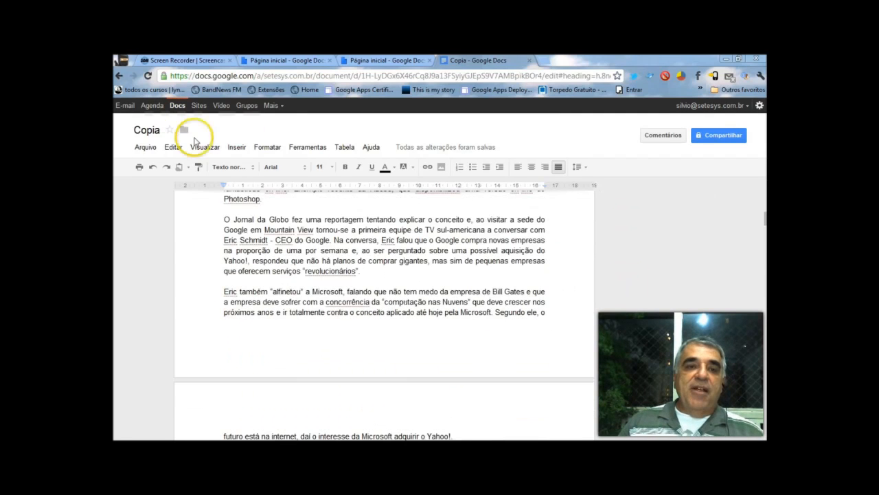
Open the special characters dialog and view the Símbolo, Pontuação and Número categories.
click(237, 148)
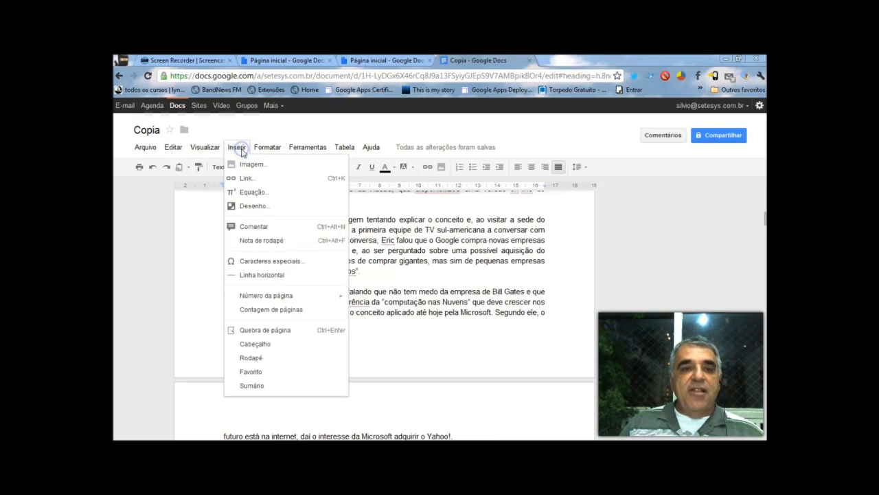
click(276, 265)
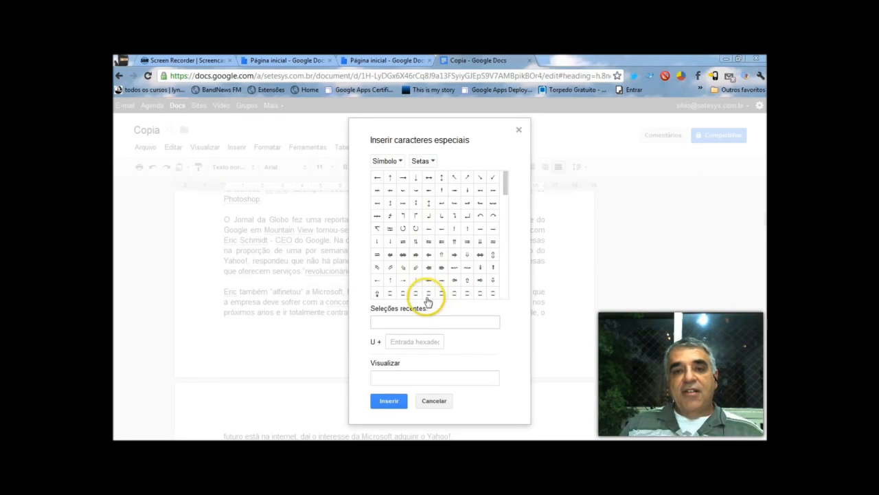
drag(505, 181, 502, 158)
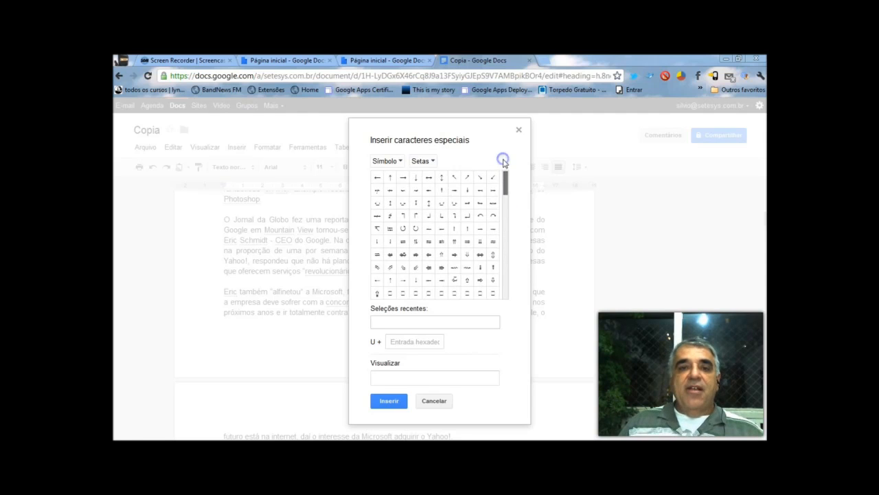
click(401, 161)
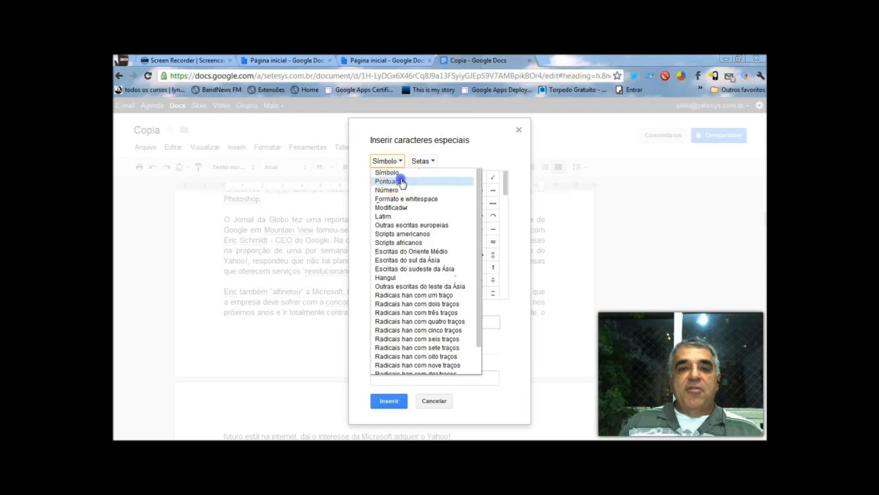
click(399, 180)
click(402, 164)
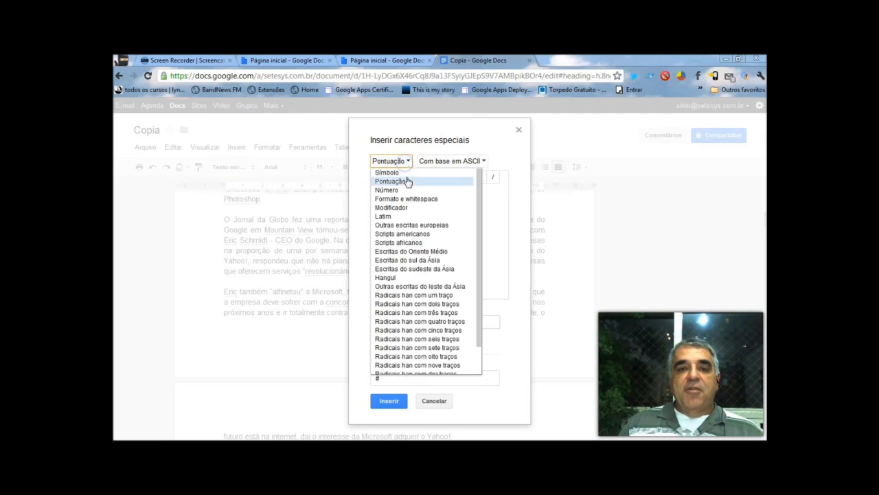
click(393, 190)
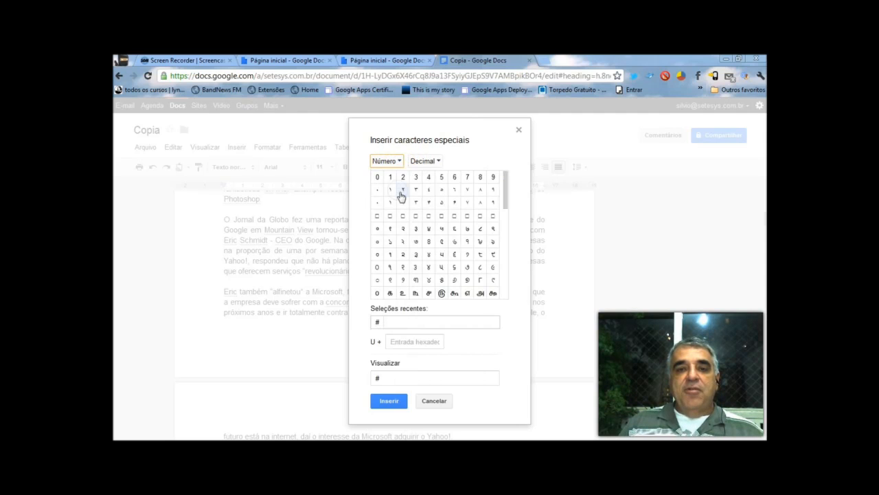
View the Formato e whitespace, Scripts africanos and Radicais han com um traço characters, then close the dialog without inserting anything.
click(386, 162)
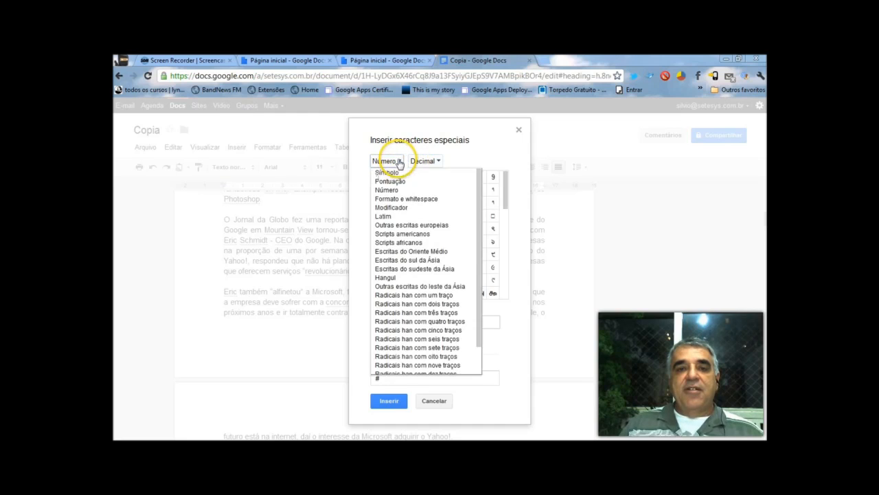
click(395, 198)
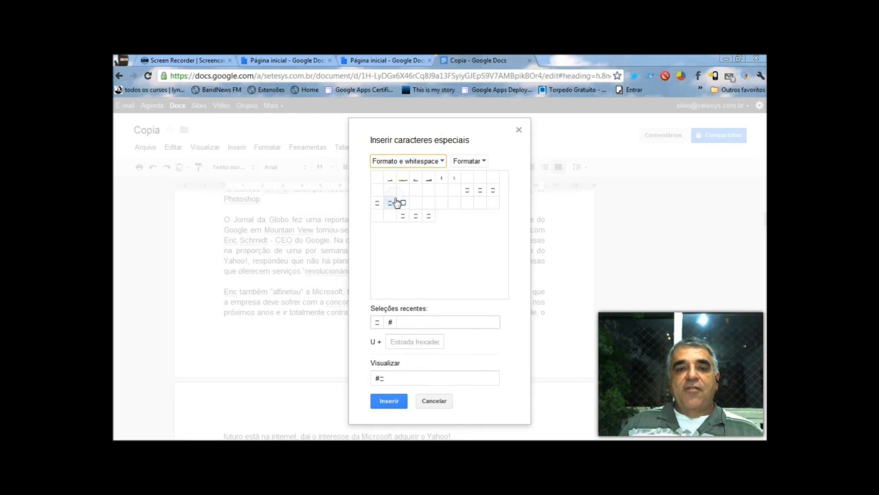
click(444, 162)
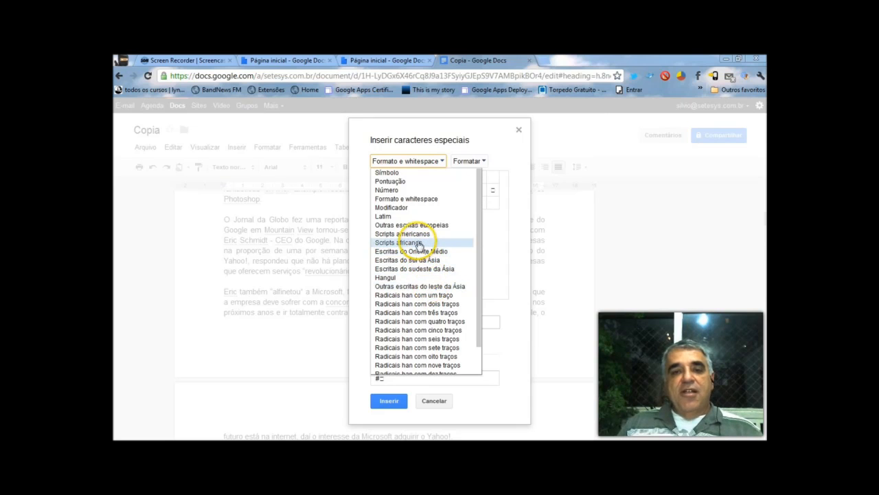
click(417, 243)
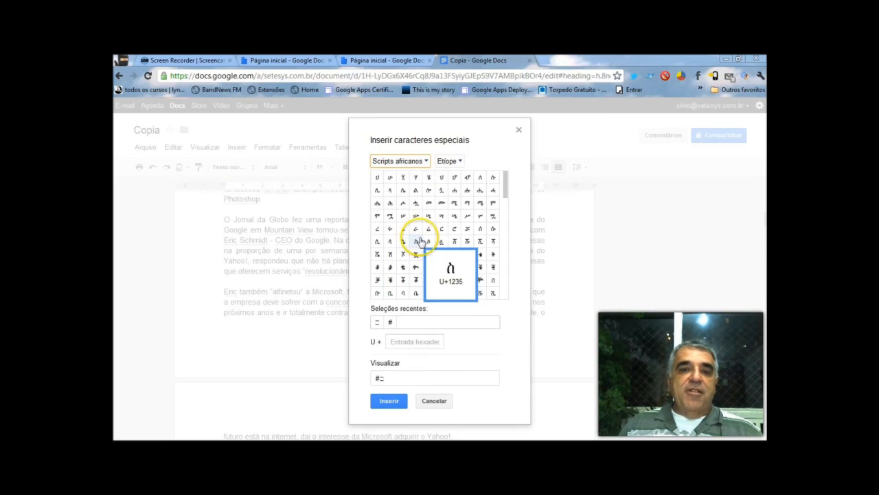
click(427, 165)
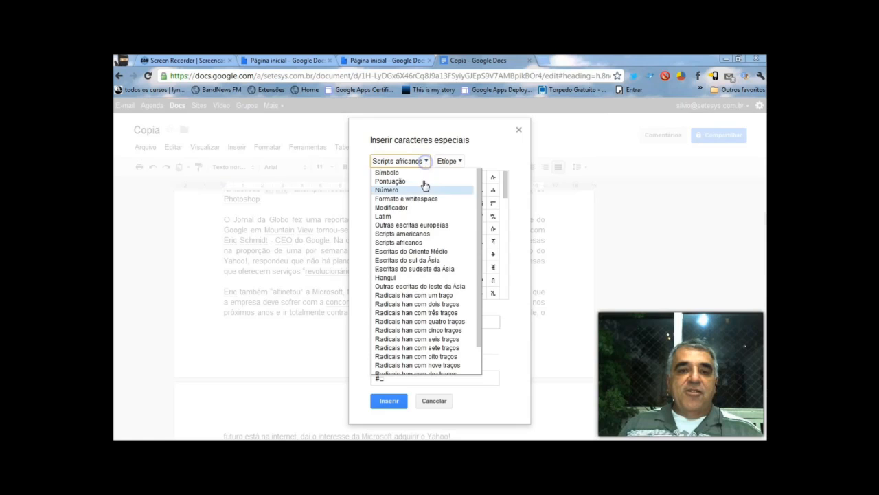
click(404, 298)
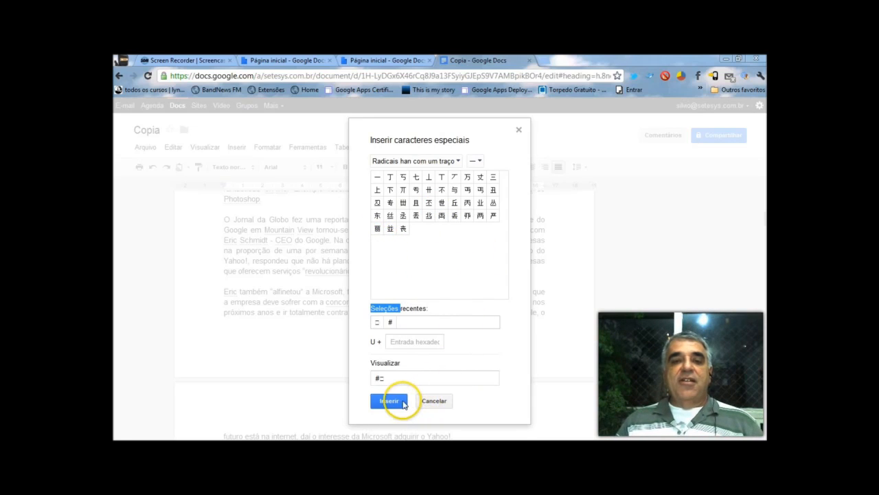
click(434, 401)
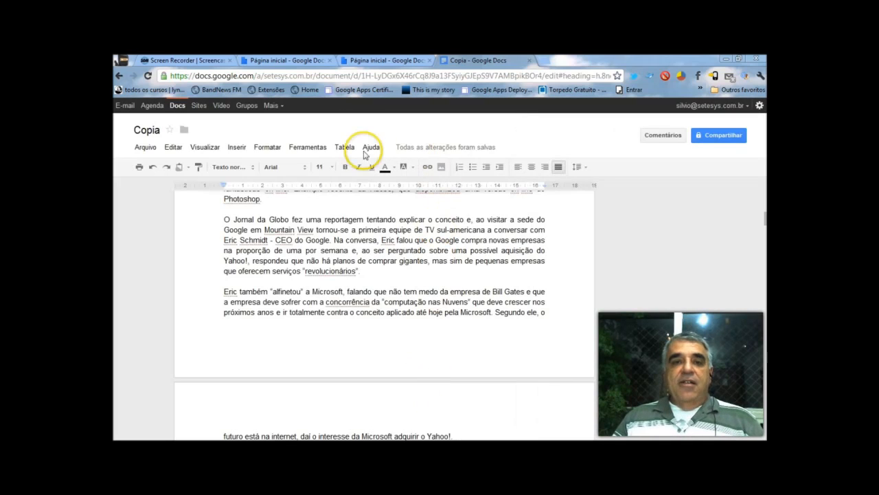
Reopen the special characters dialog and view the Braille subcategory of Símbolo.
click(236, 147)
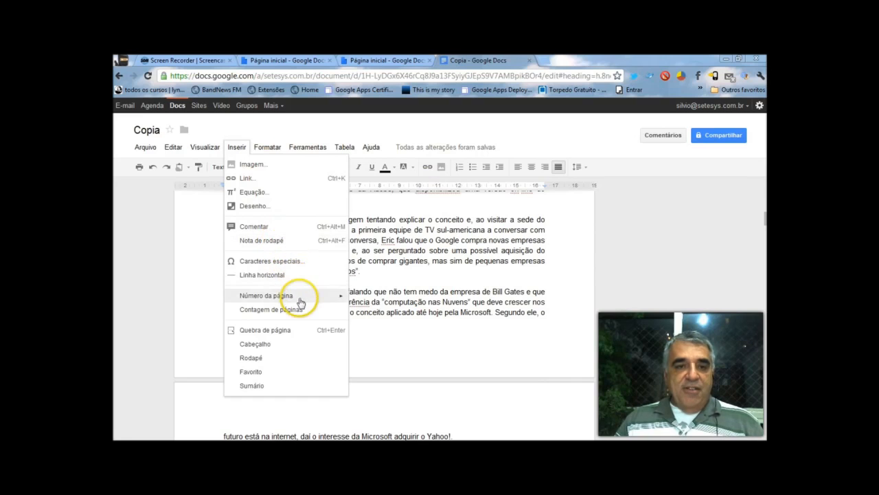
mouse_move(300, 301)
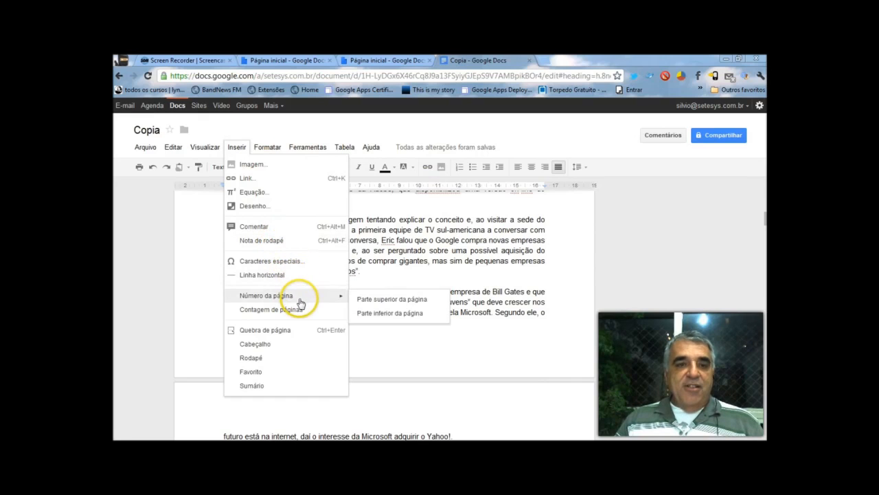
click(291, 263)
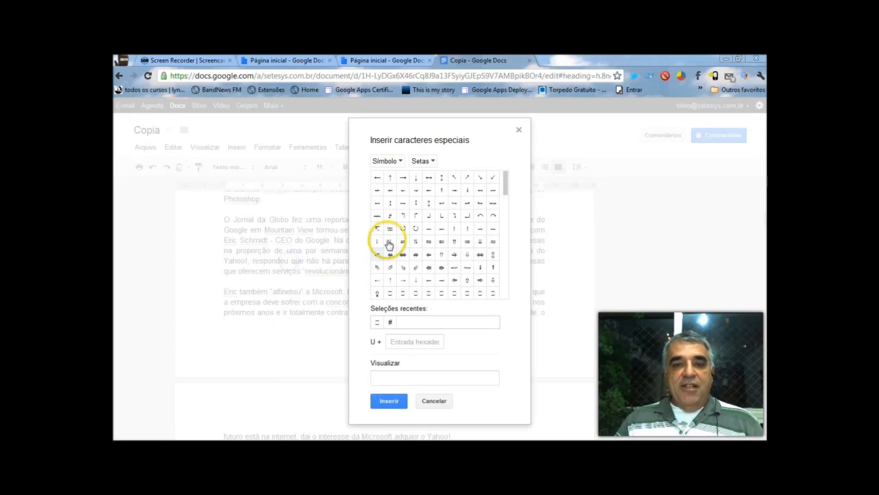
click(429, 161)
click(430, 166)
click(433, 164)
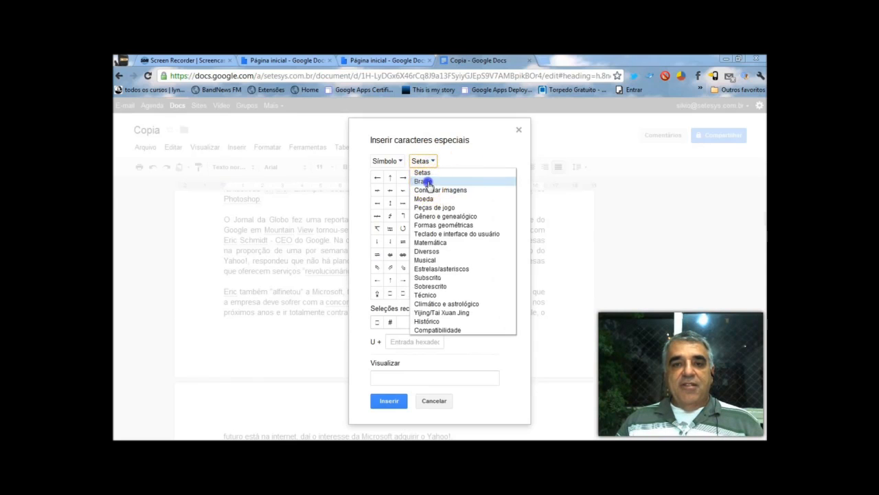
click(426, 181)
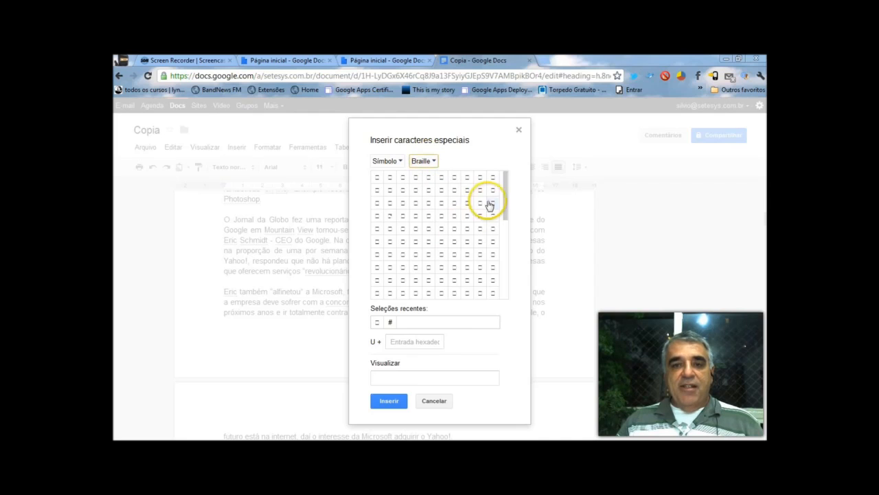
mouse_move(505, 198)
mouse_down()
mouse_move(520, 283)
mouse_move(512, 190)
mouse_up()
View the Controlar imagens, Moeda and Formas geométricas symbols, then close the dialog without inserting anything.
click(436, 163)
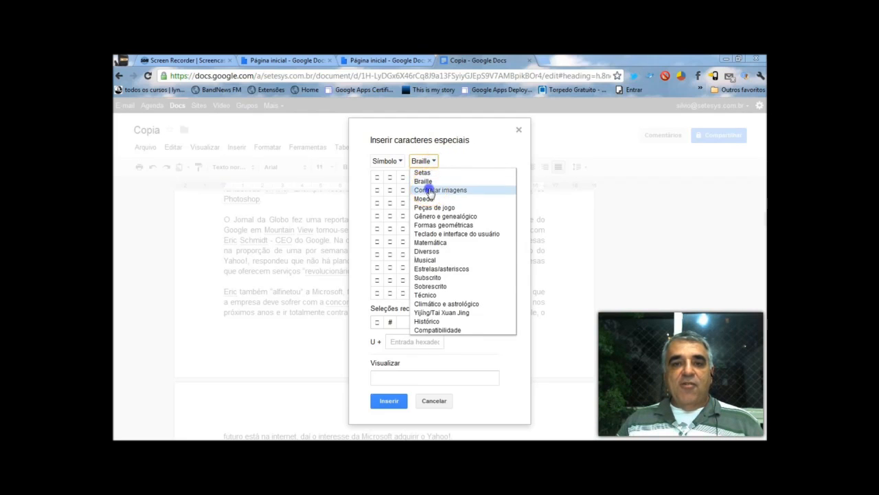
click(437, 189)
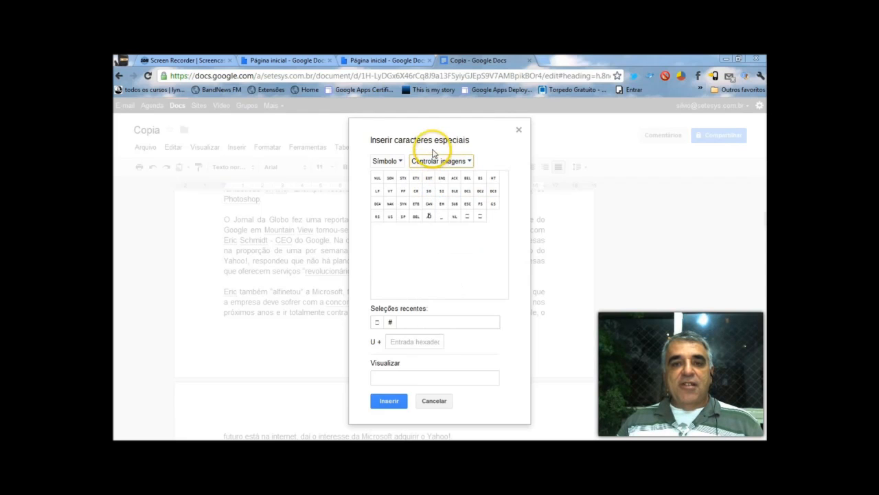
click(469, 162)
click(440, 200)
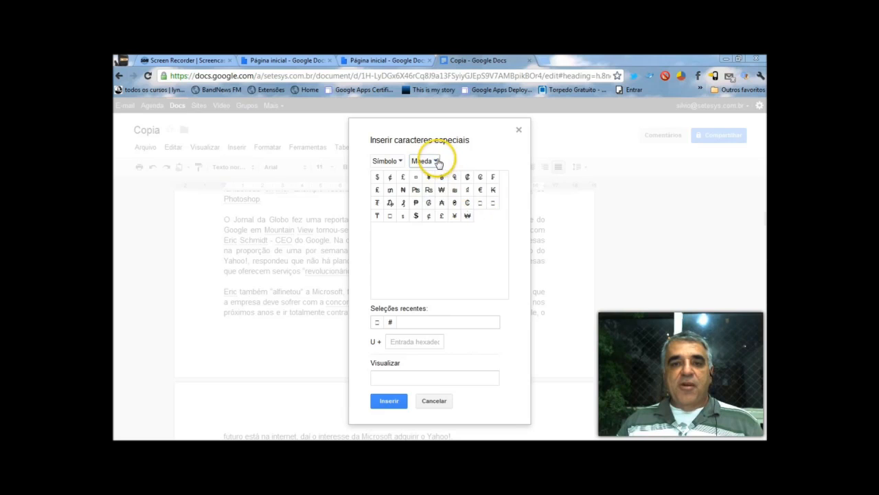
click(432, 162)
click(439, 225)
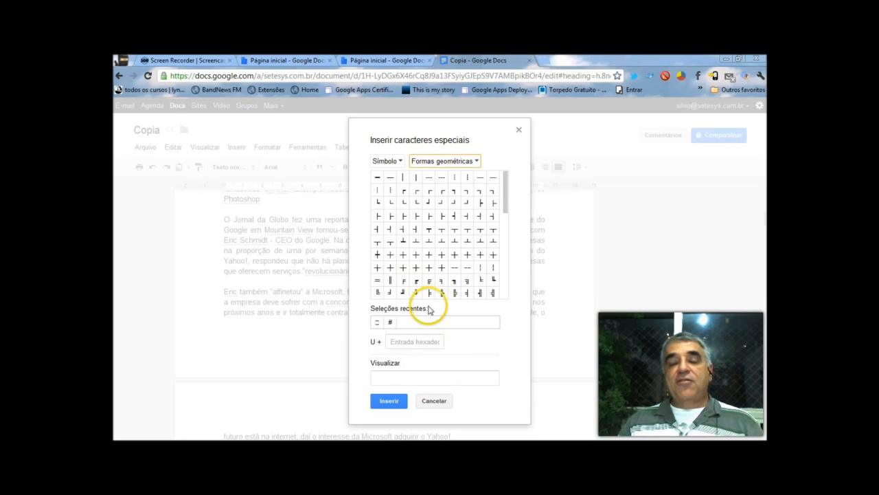
click(435, 403)
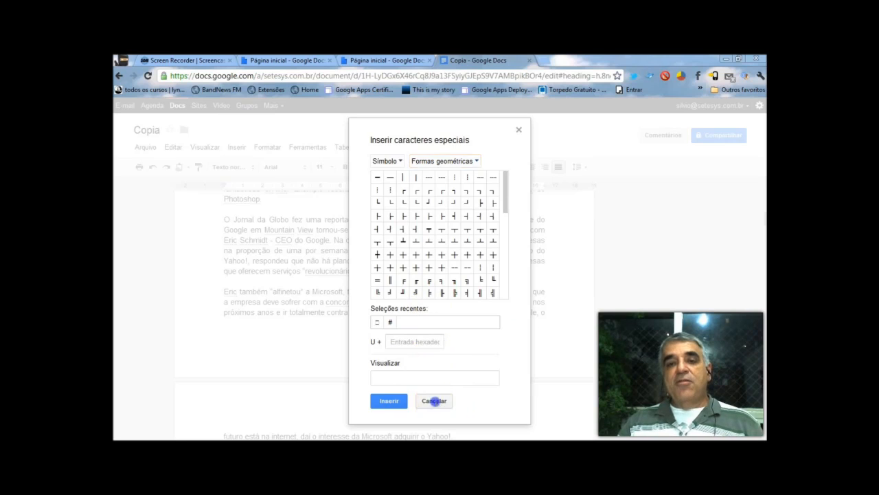
scroll(493, 256, up, 8)
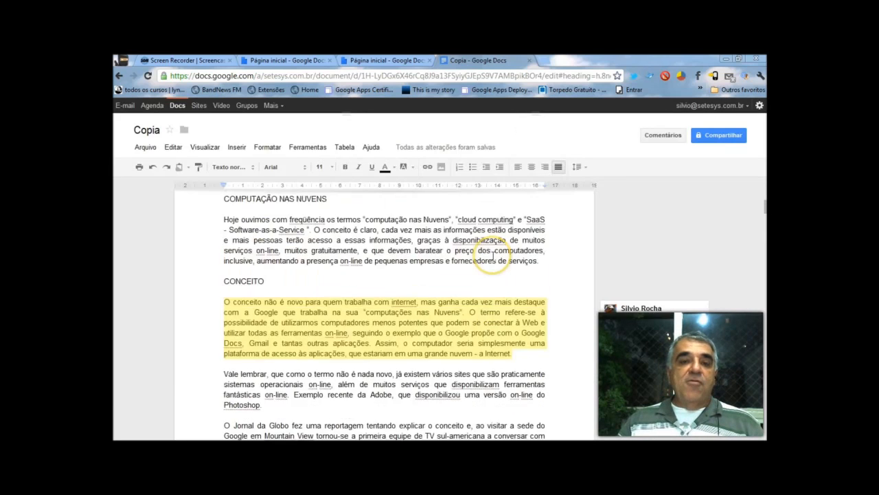
click(237, 147)
mouse_move(268, 147)
mouse_move(237, 149)
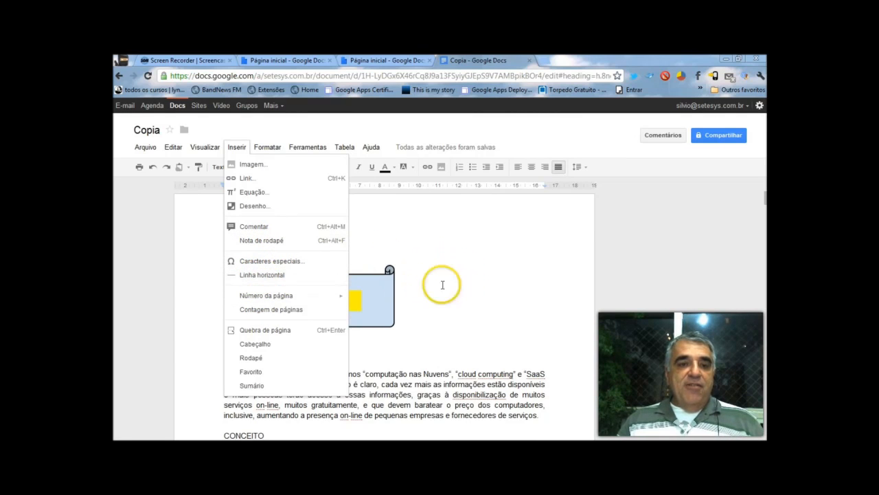
mouse_move(324, 294)
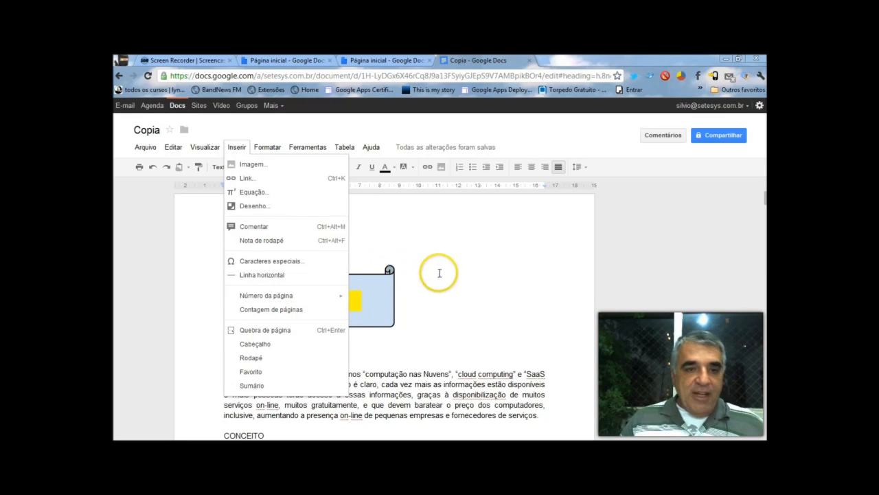
scroll(472, 278, down, 1)
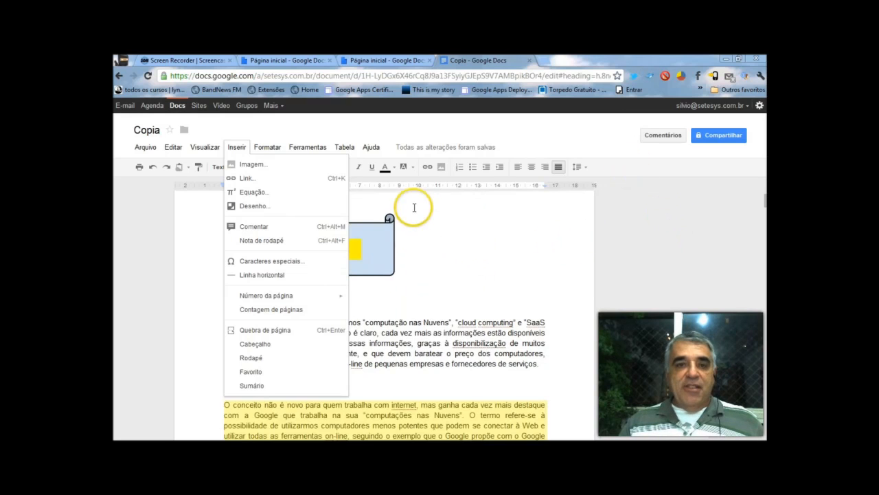
Display the word count for the document.
click(622, 276)
scroll(625, 276, down, 1)
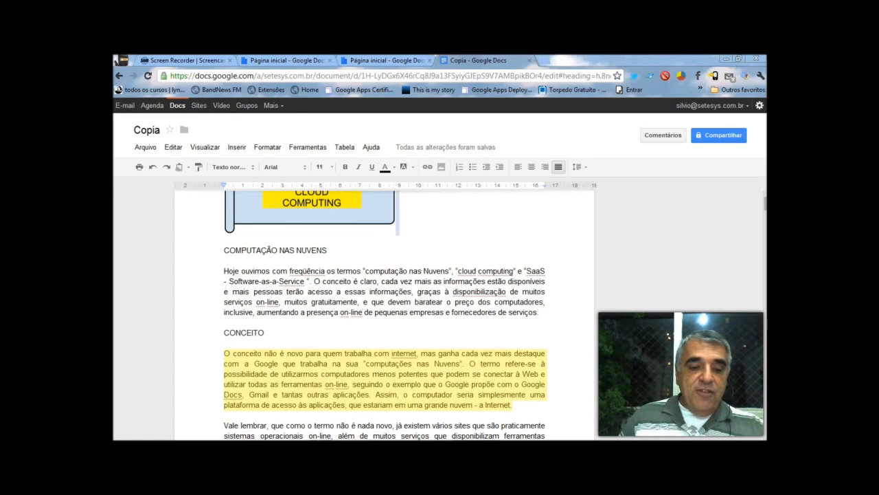
key(ctrl+shift+c)
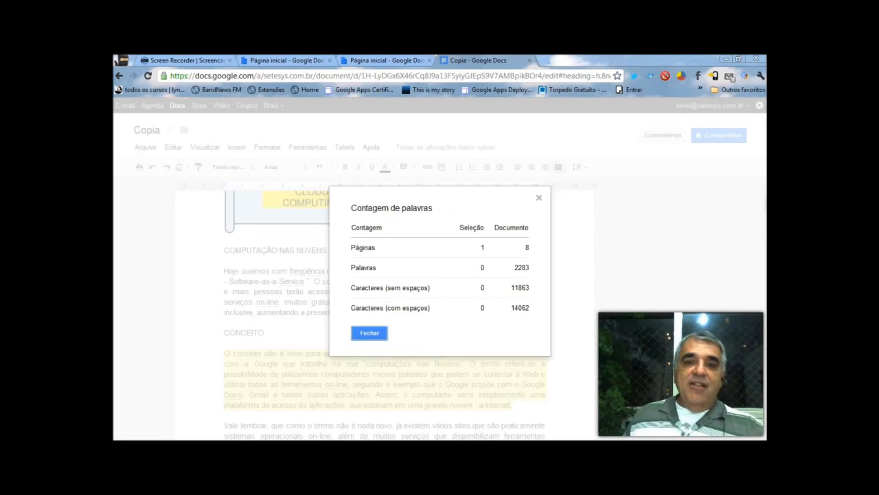
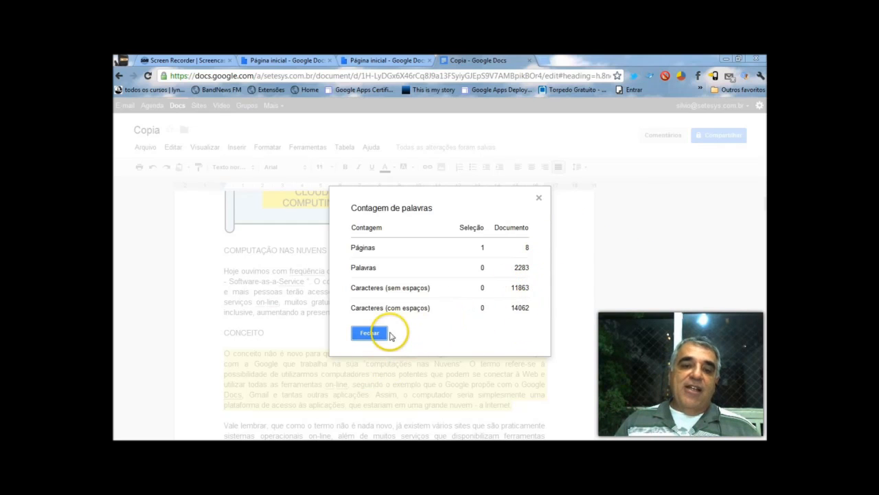
Close the word count, display it once more for the document, and close it again.
click(370, 333)
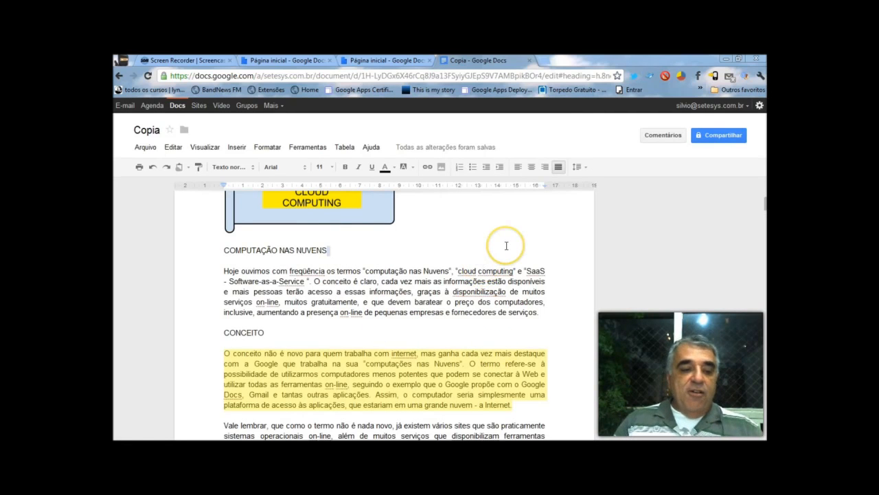
key(ctrl+shift+c)
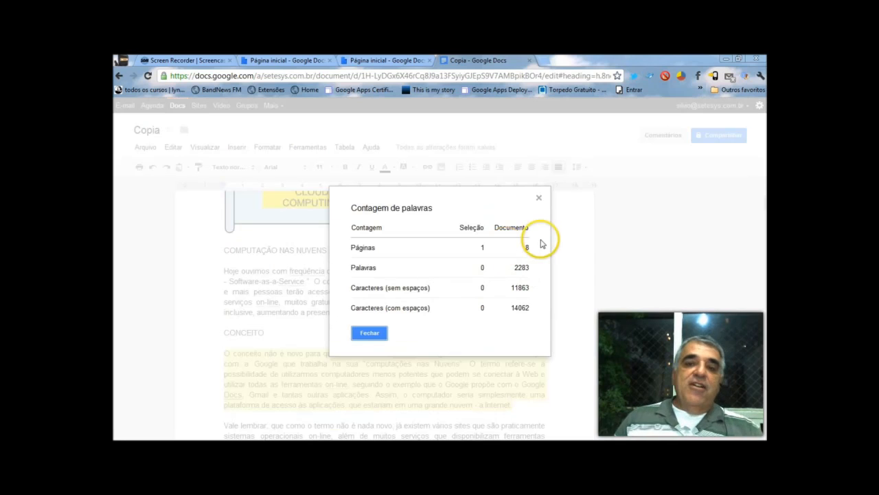
click(539, 199)
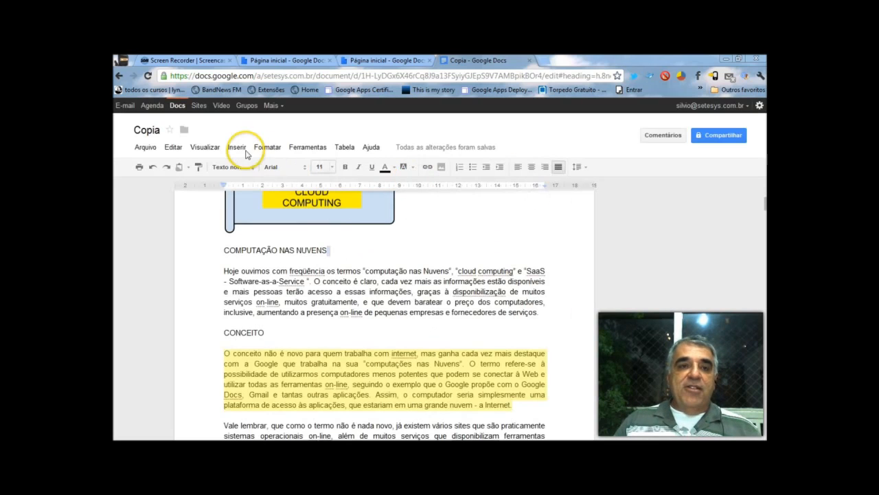
click(256, 148)
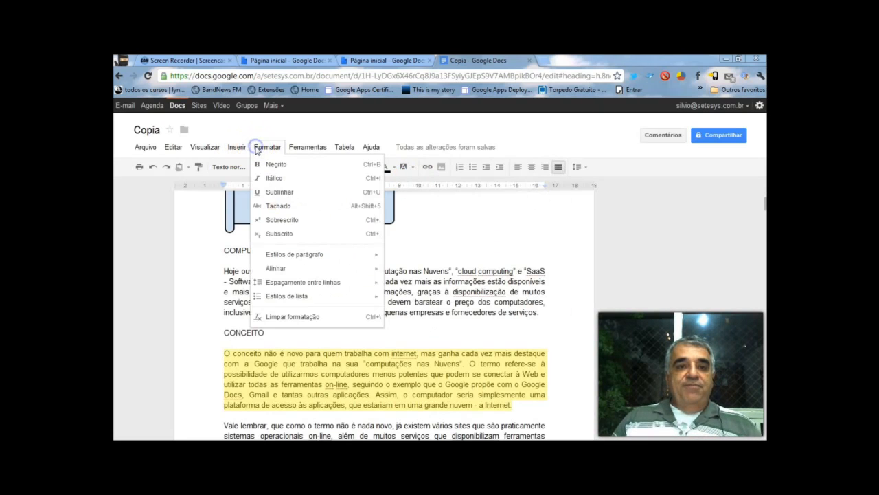
click(236, 148)
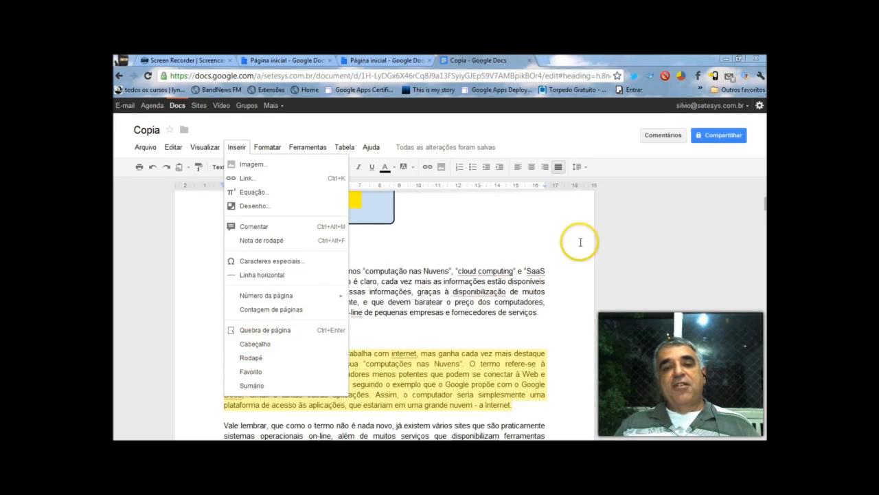
click(544, 219)
Insert a bookmark (Favorito) at the start of the paragraph beginning "O Jornal da Globo".
scroll(354, 283, down, 2)
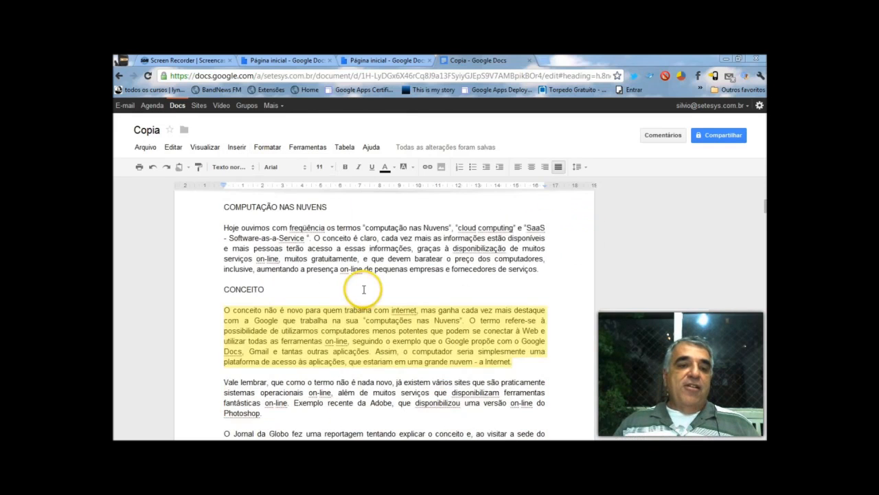
scroll(353, 284, down, 1)
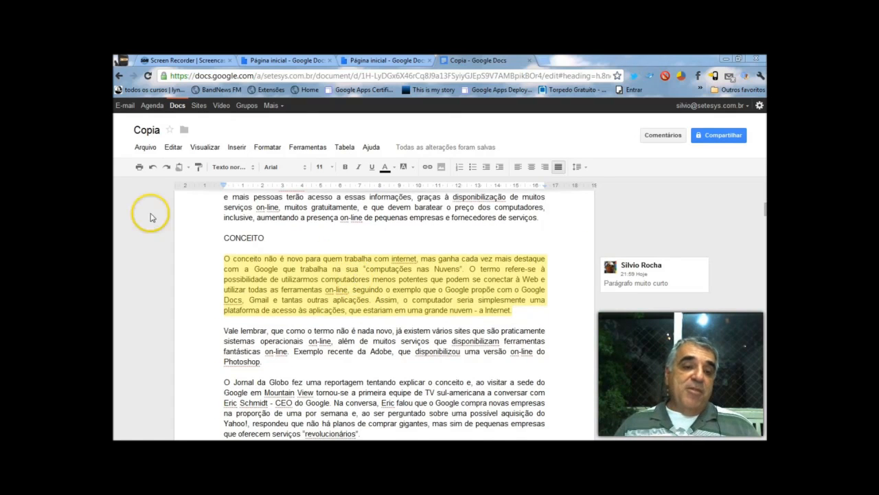
scroll(290, 350, down, 1)
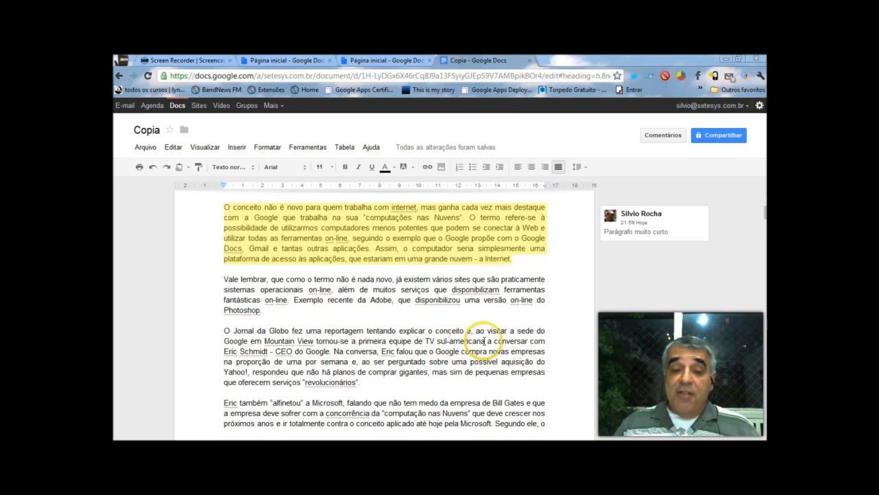
click(226, 330)
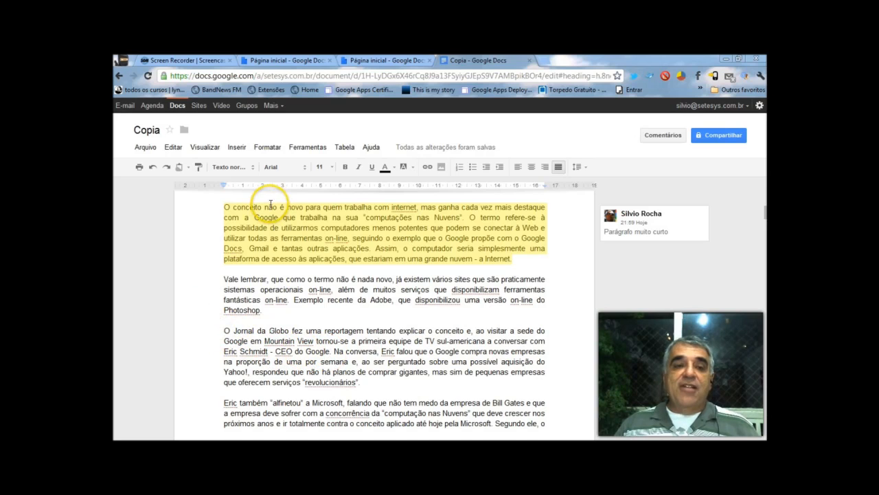
click(234, 154)
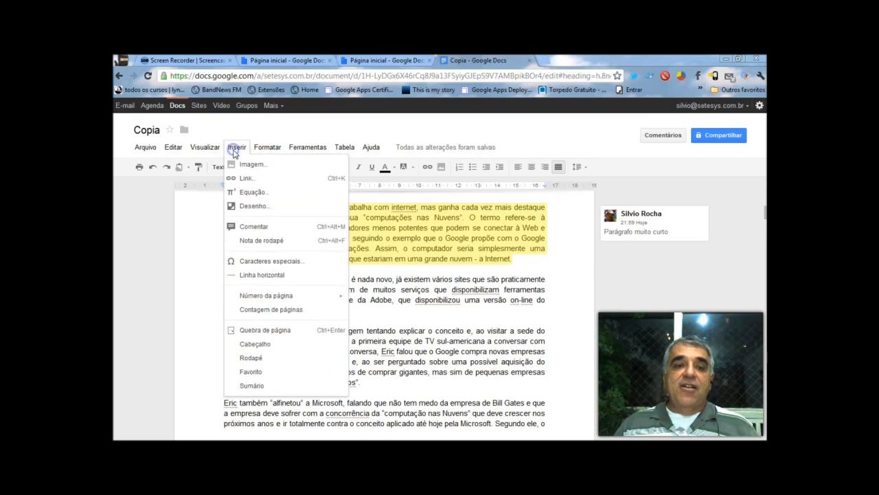
click(274, 365)
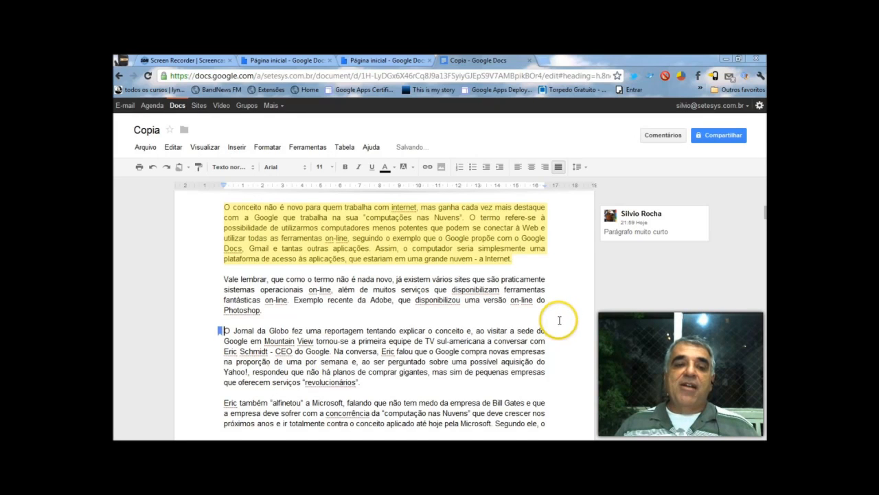
Insert a bookmark (Favorito) at the start of the "LEGALIDADE" line in the GOOGLE APPS section.
scroll(442, 327, down, 10)
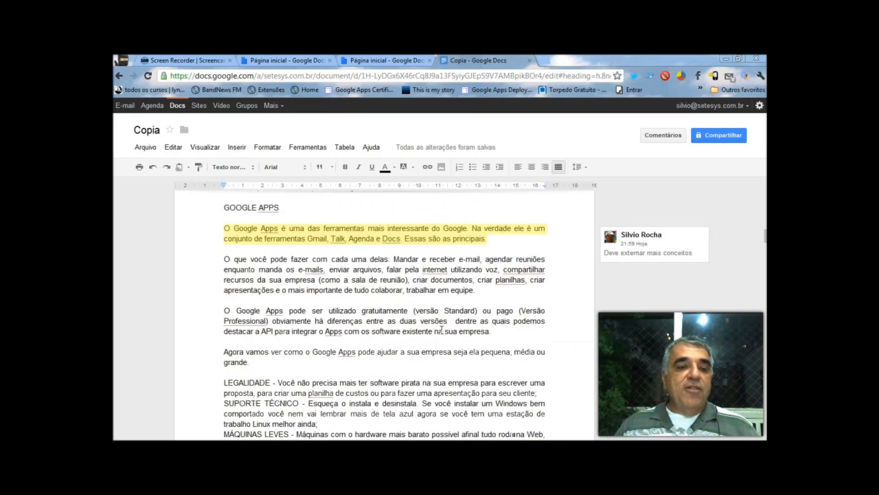
scroll(441, 327, down, 3)
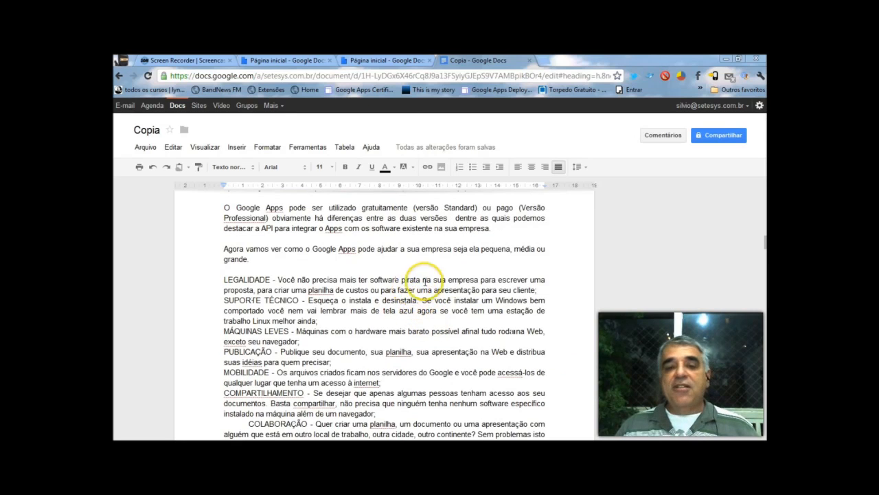
click(221, 279)
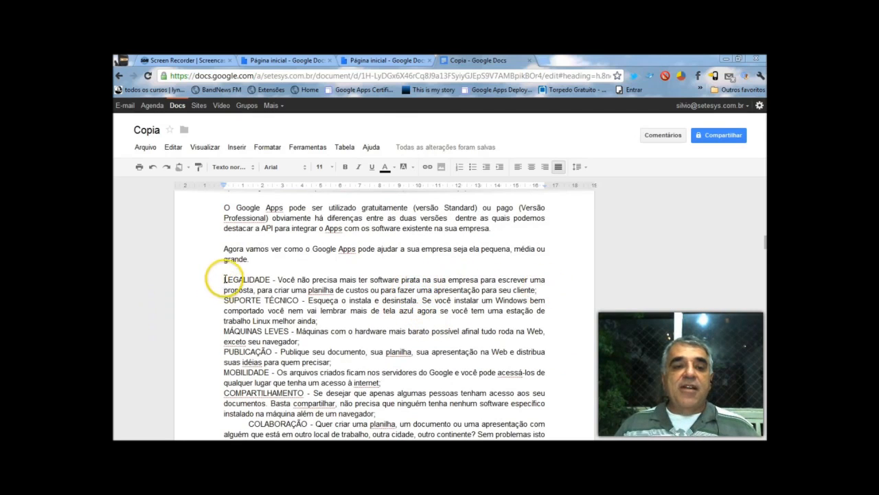
click(236, 147)
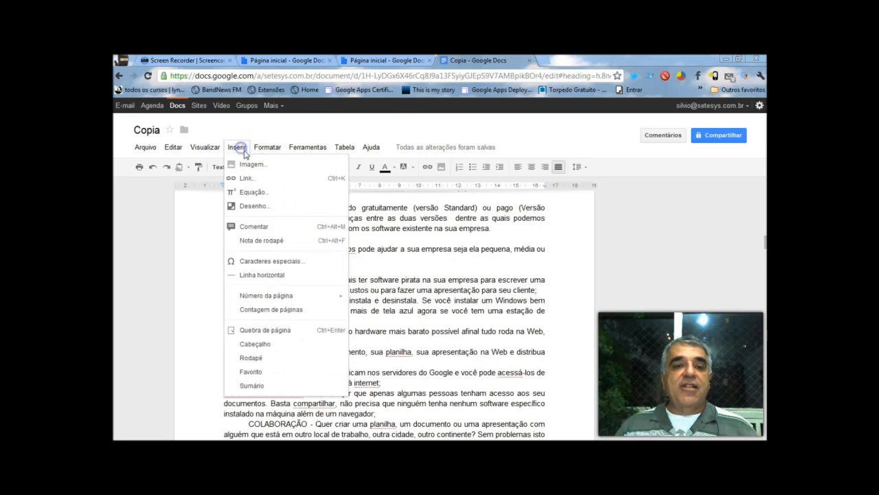
click(250, 371)
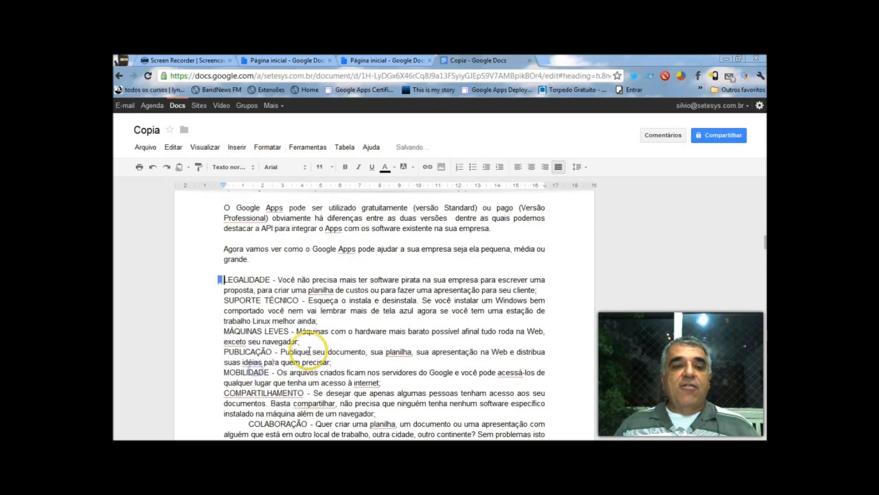
Insert a bookmark (Favorito) before the paragraph beginning "Para produtos que estejam disponíveis" in the DIFERENÇAS section.
scroll(381, 306, down, 5)
scroll(383, 311, down, 5)
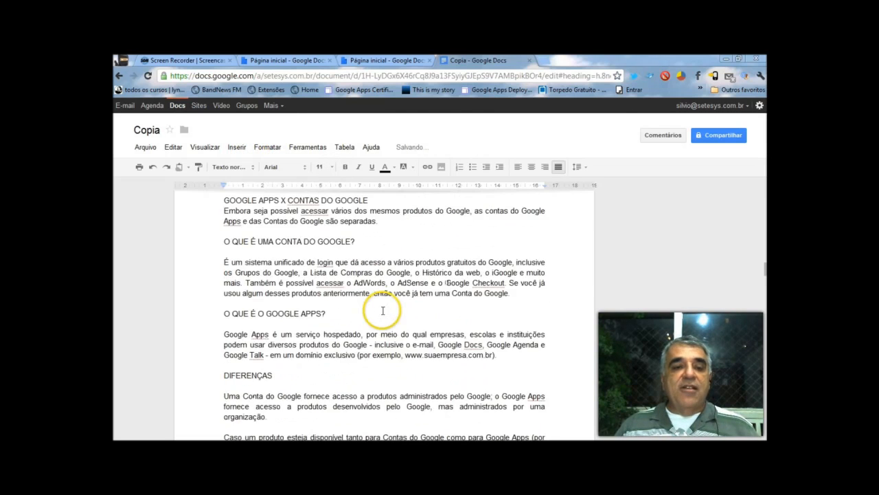
click(224, 347)
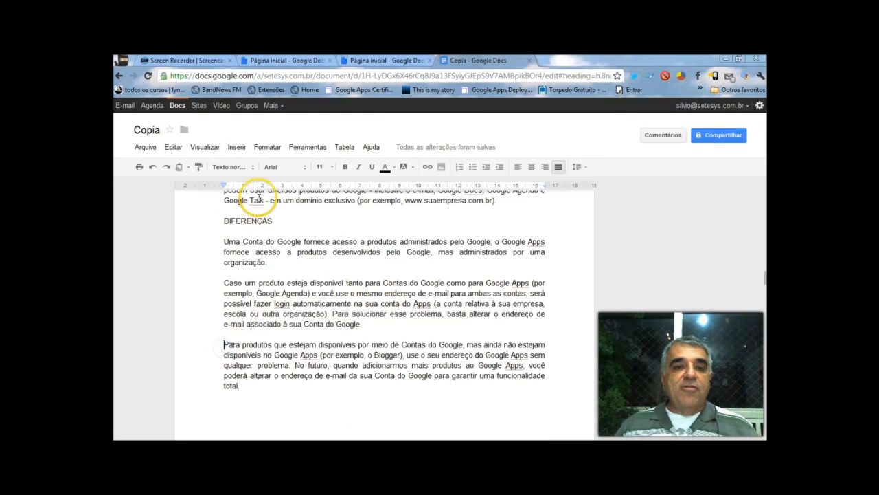
click(237, 147)
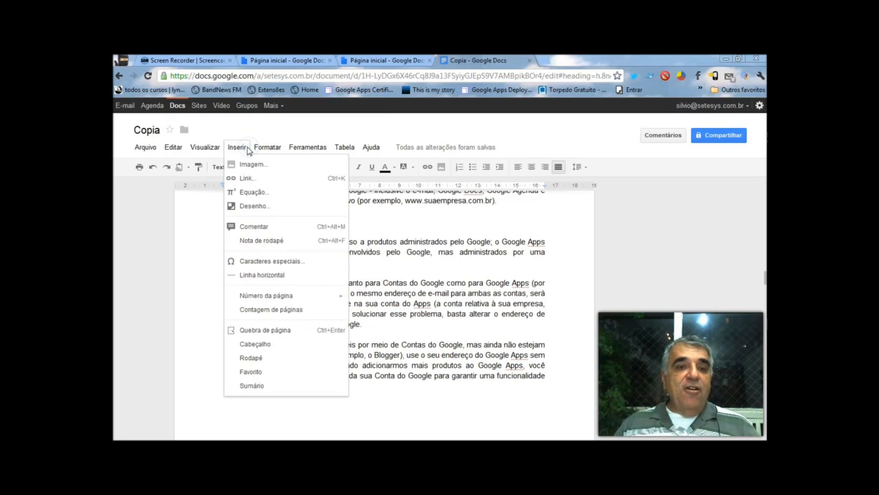
click(267, 357)
Look back through the document from the last bookmark to the CONCEITO section to review the bookmark markers.
scroll(343, 324, up, 15)
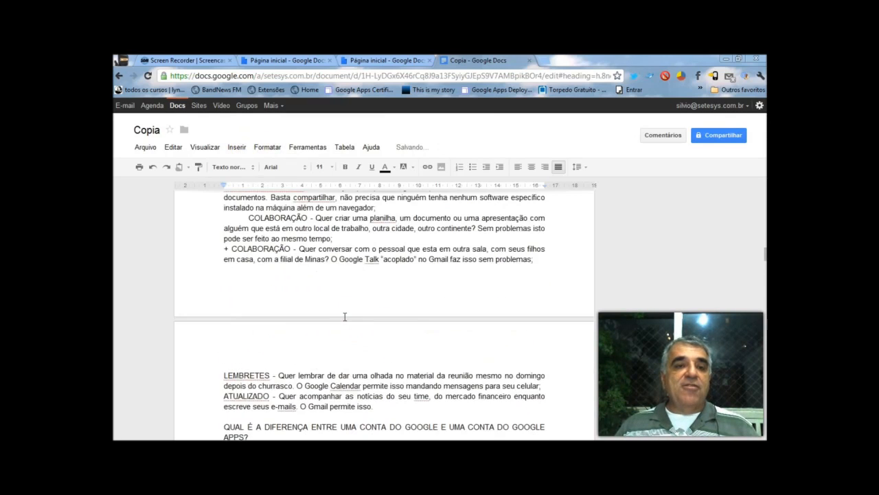
scroll(344, 317, up, 3)
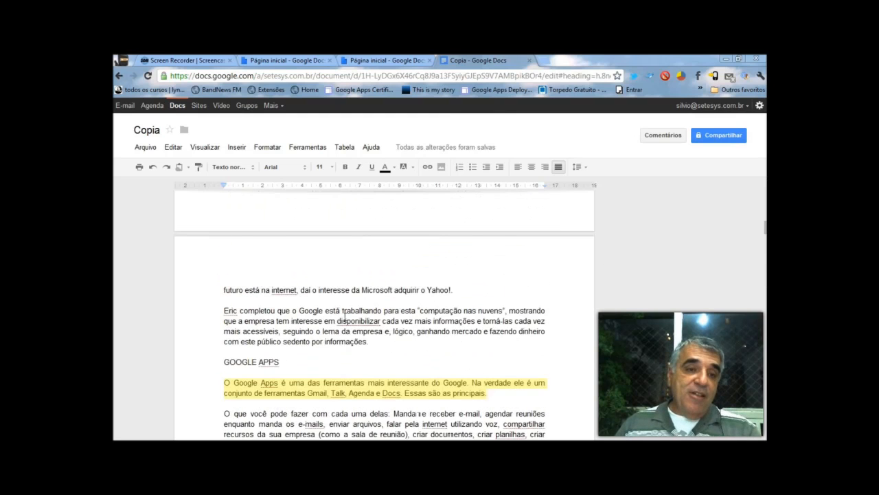
scroll(345, 316, up, 4)
scroll(345, 316, down, 1)
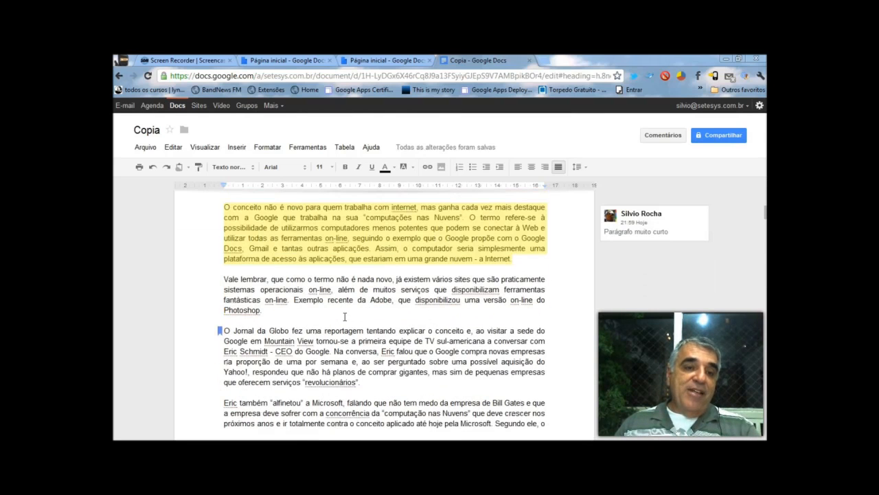
scroll(344, 316, up, 3)
scroll(345, 315, down, 2)
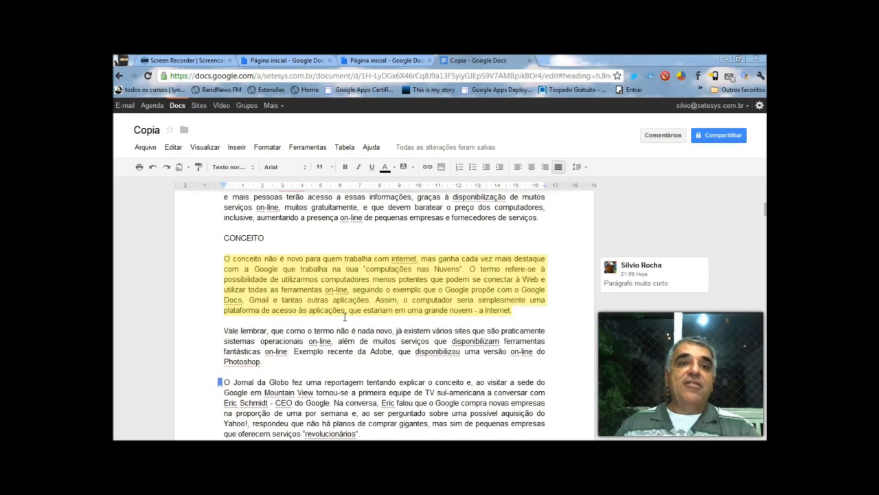
scroll(345, 316, up, 3)
Review the formatting options for paragraph styles, alignment, line spacing and lists without applying any of them.
click(237, 147)
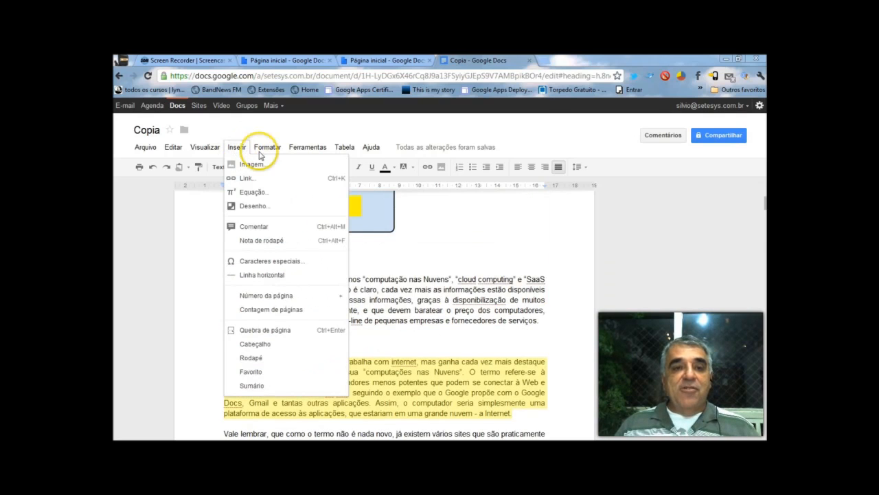
mouse_move(264, 155)
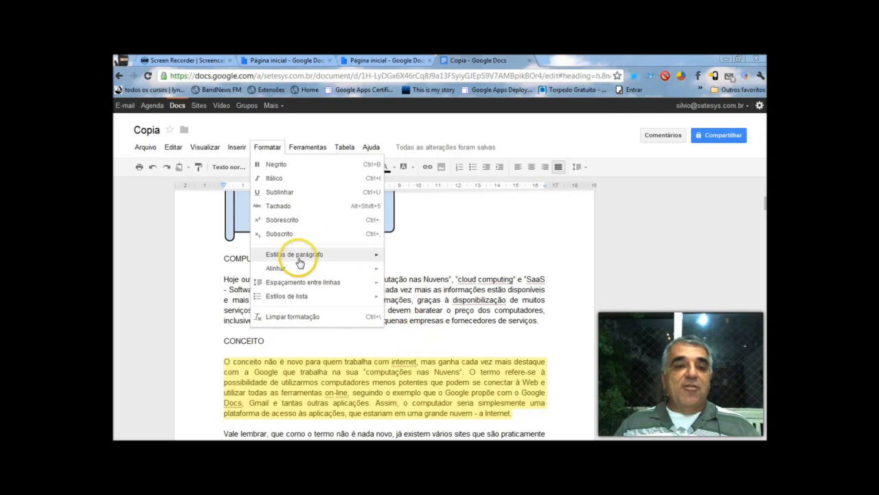
click(343, 259)
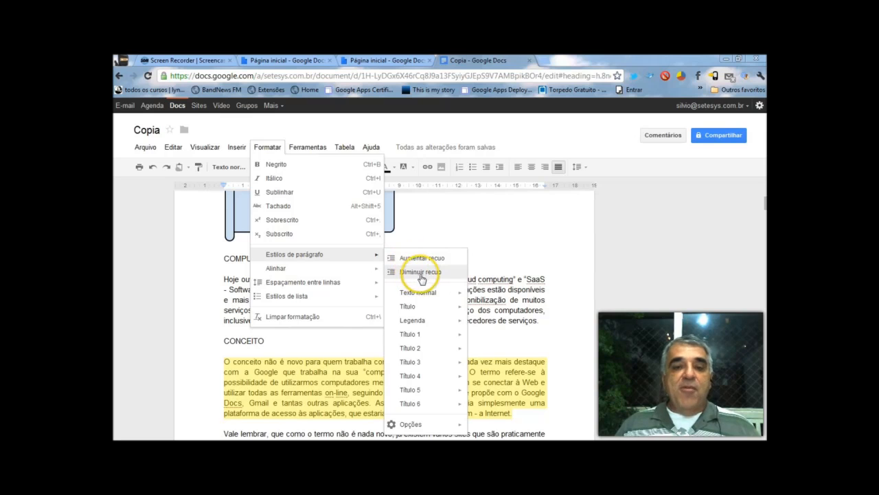
mouse_move(435, 320)
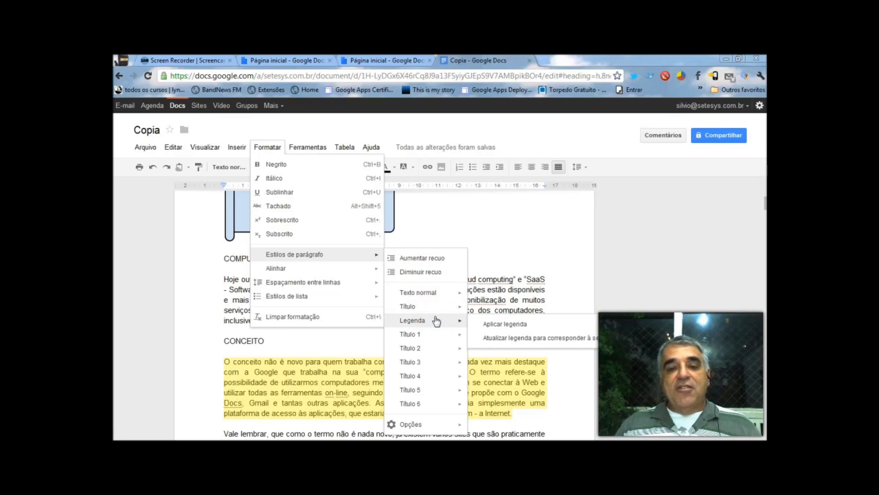
mouse_move(437, 428)
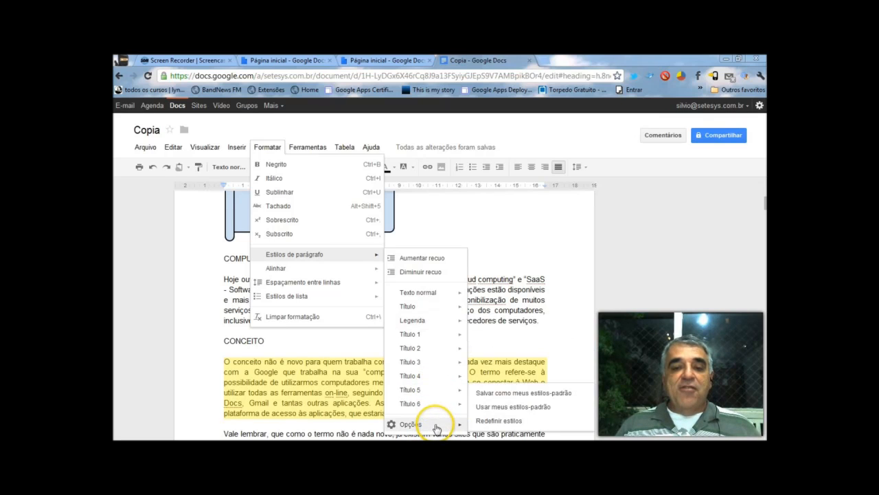
mouse_move(316, 272)
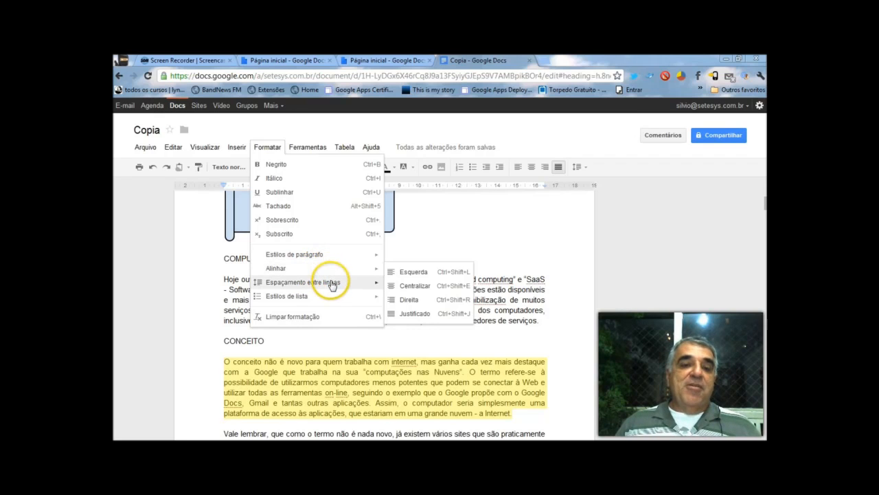
mouse_move(332, 285)
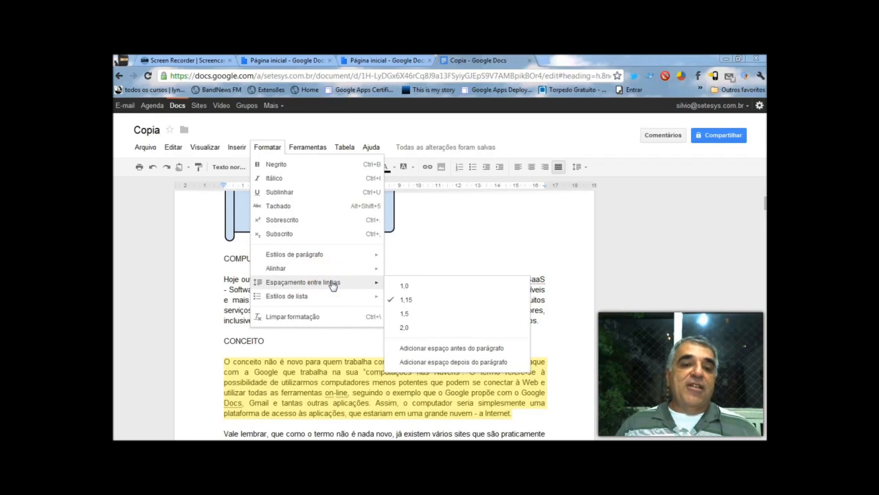
click(335, 287)
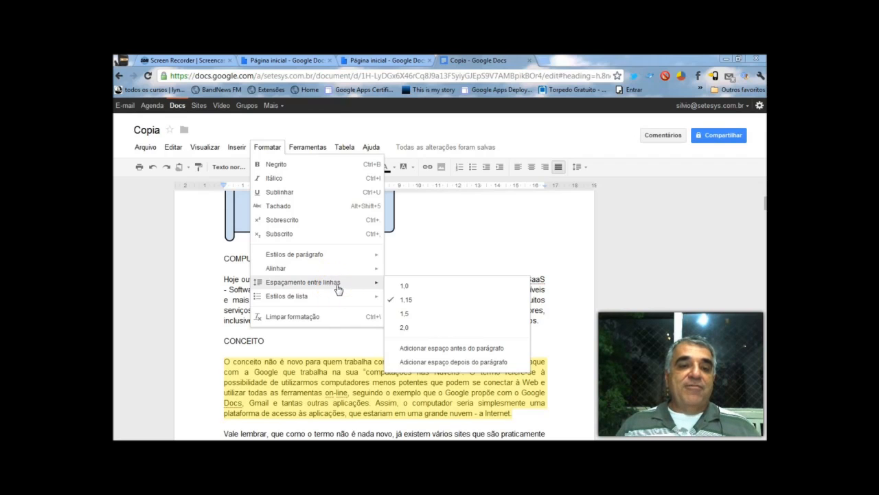
click(313, 300)
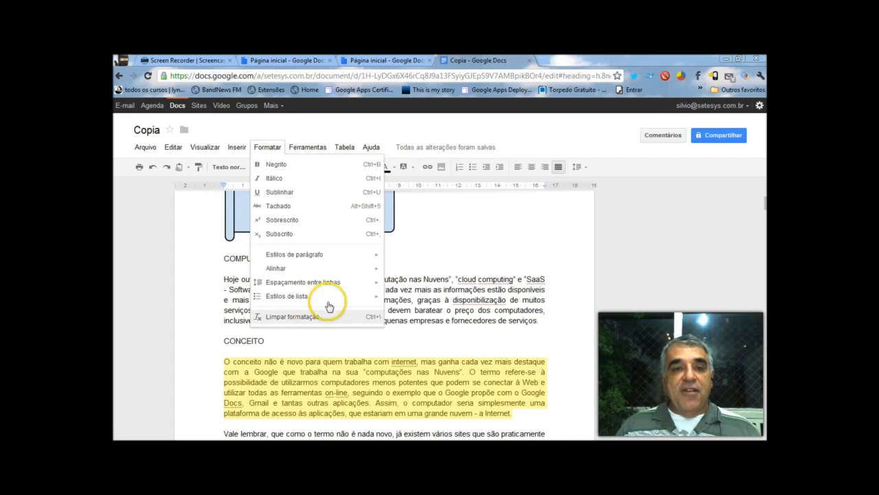
Look up the word "cloud" from the COMPUTAÇÃO NAS NUVENS paragraph in the dictionary and close the definition.
click(308, 146)
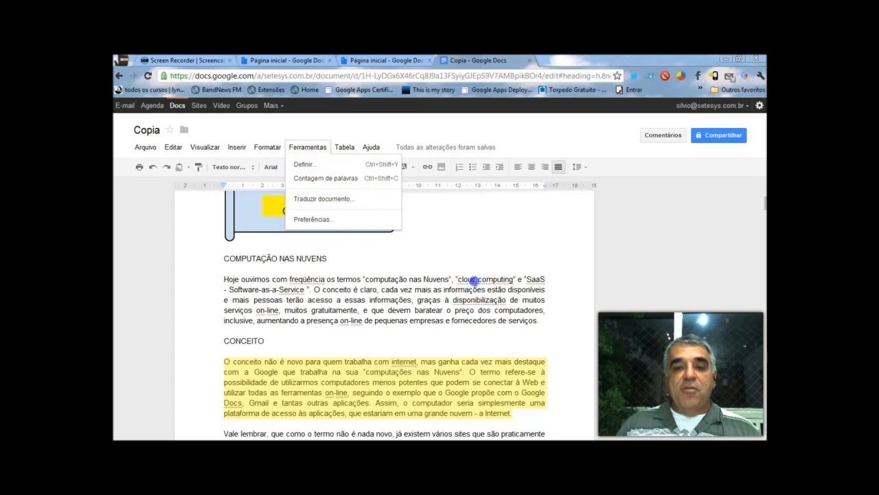
click(467, 279)
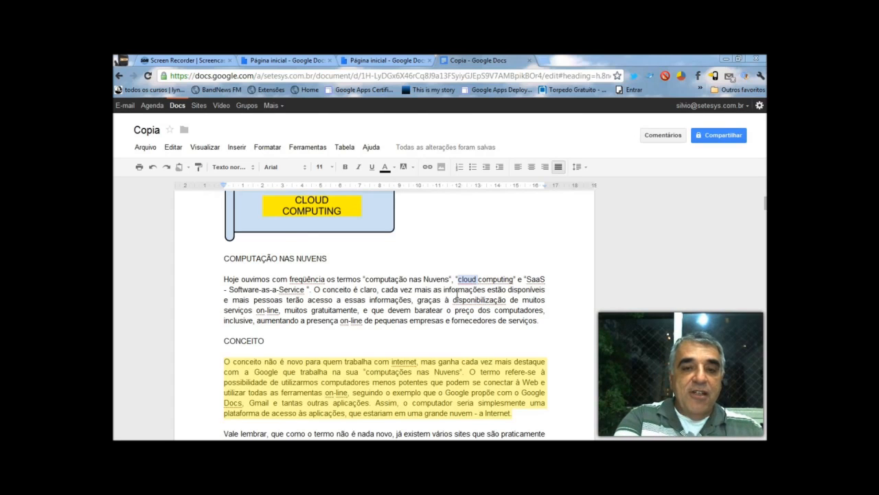
key(ctrl+shift+y)
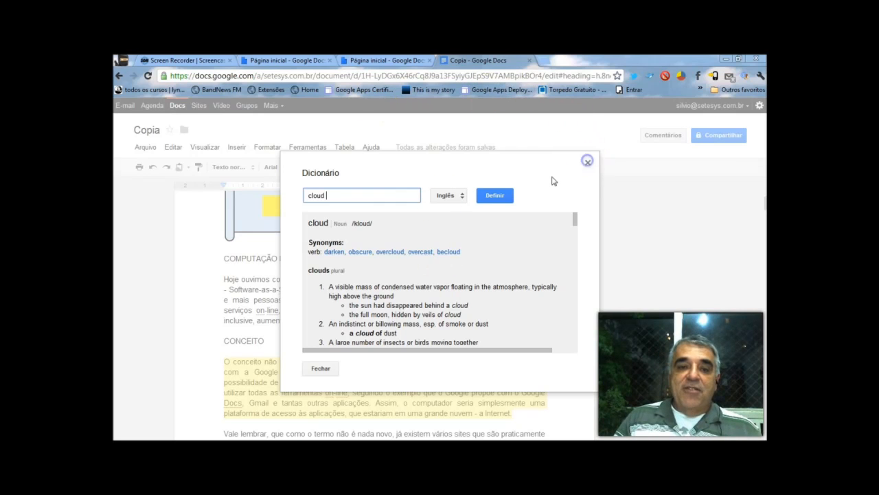
key(Escape)
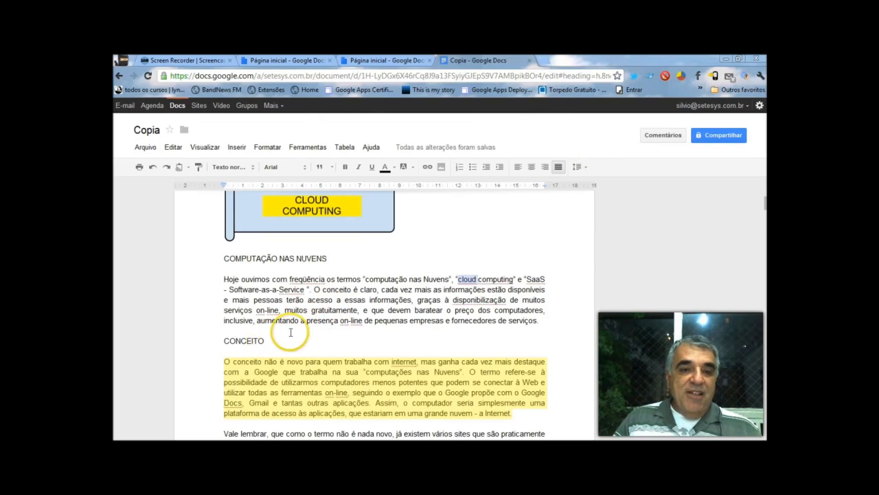
Look up the word "lógico" from the paragraph above GOOGLE APPS in the dictionary, setting its language to Português.
scroll(433, 316, down, 3)
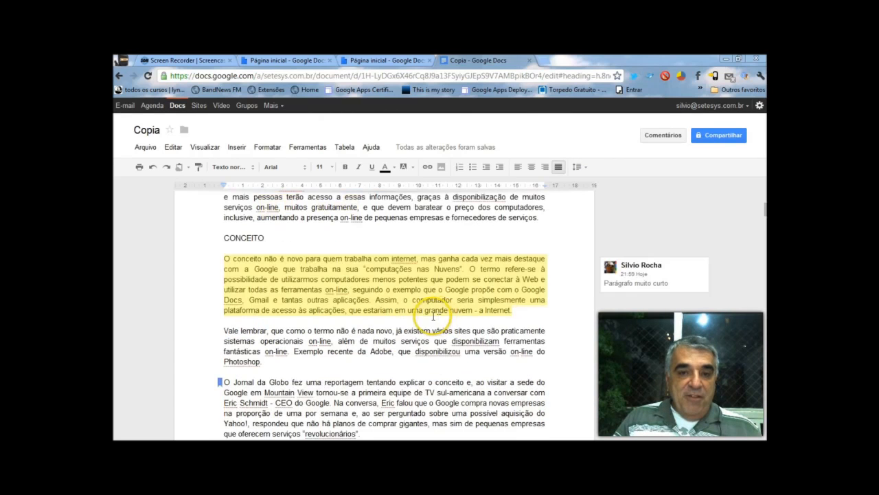
scroll(412, 334, down, 1)
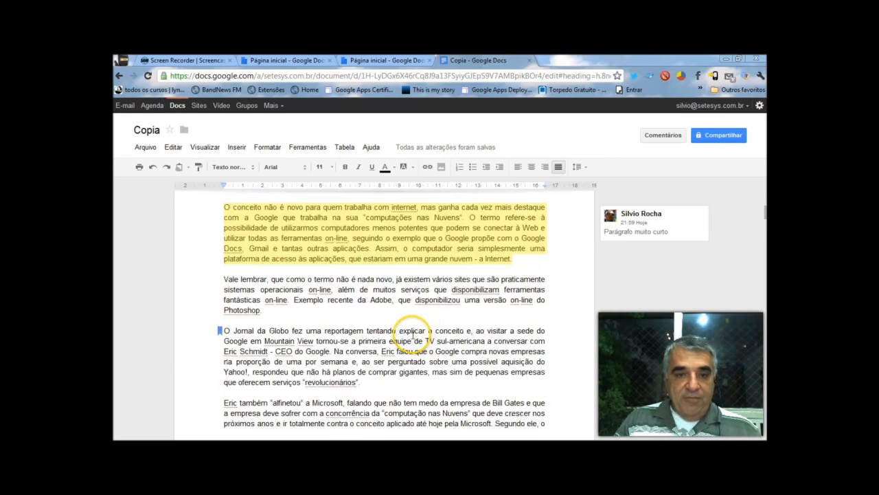
scroll(409, 336, down, 2)
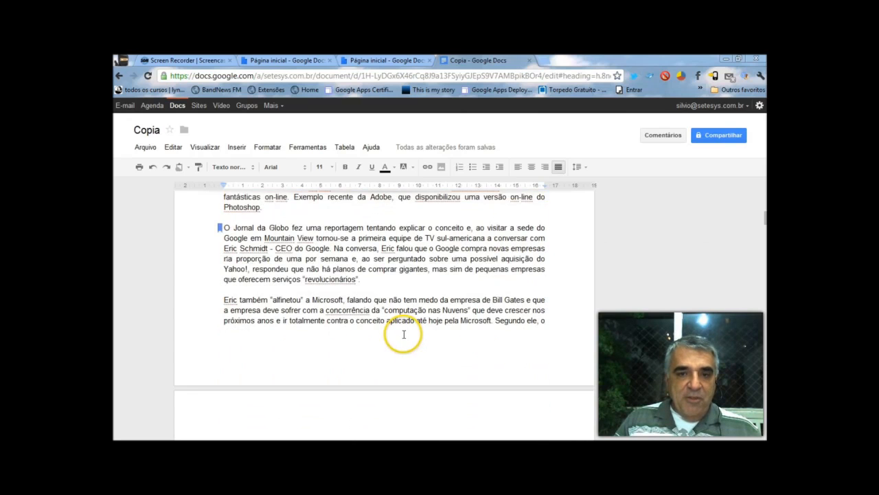
scroll(404, 334, down, 5)
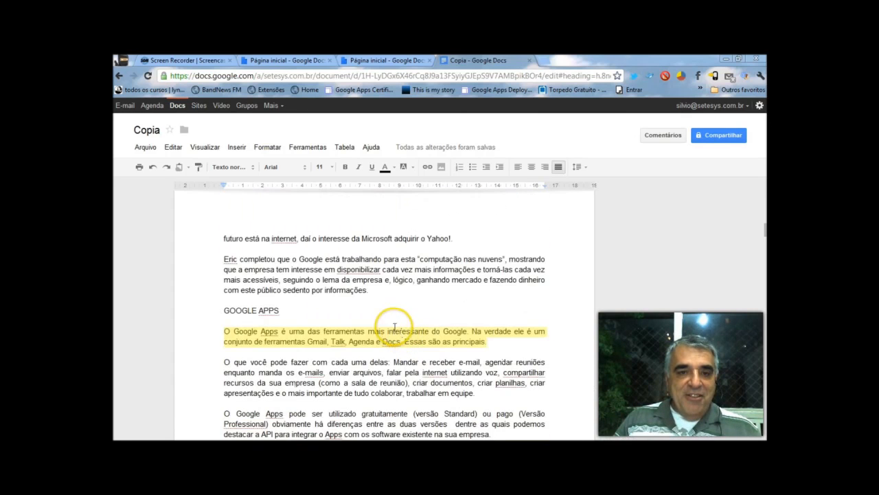
double_click(404, 280)
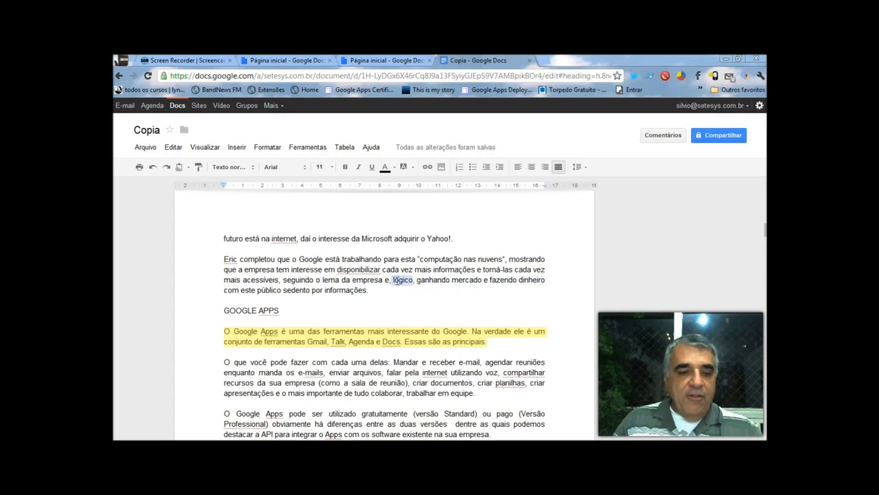
key(ctrl+shift+y)
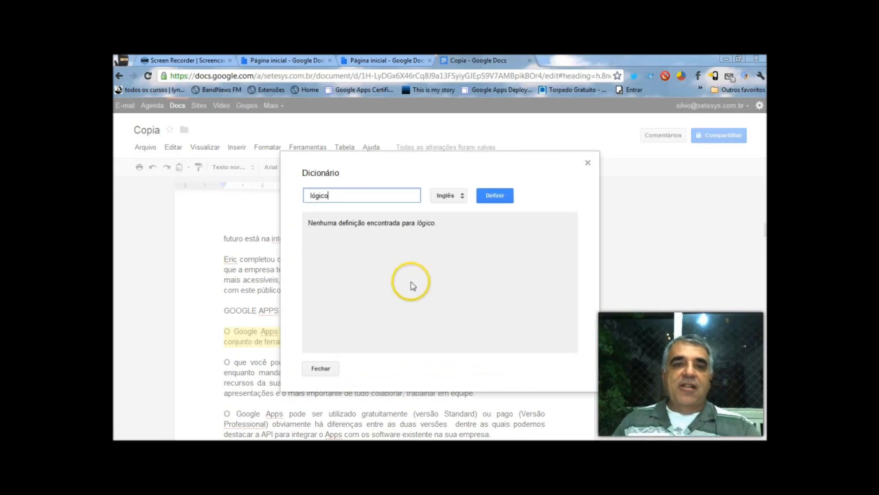
click(461, 196)
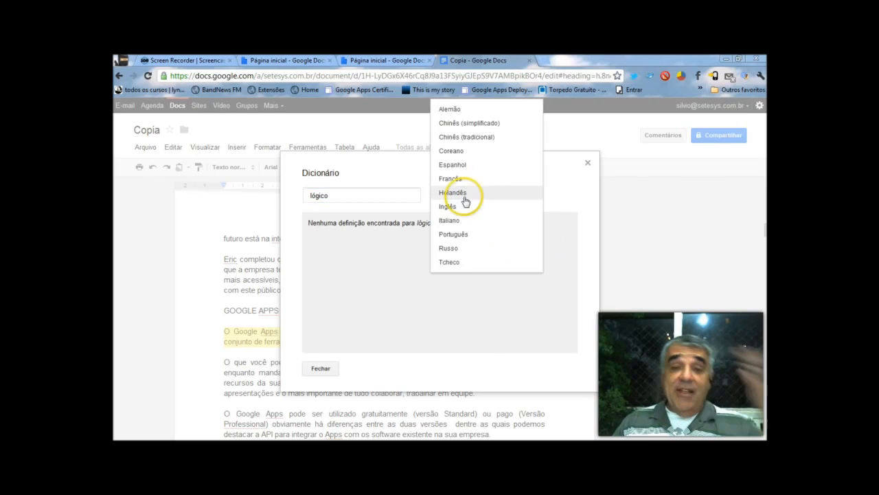
click(453, 234)
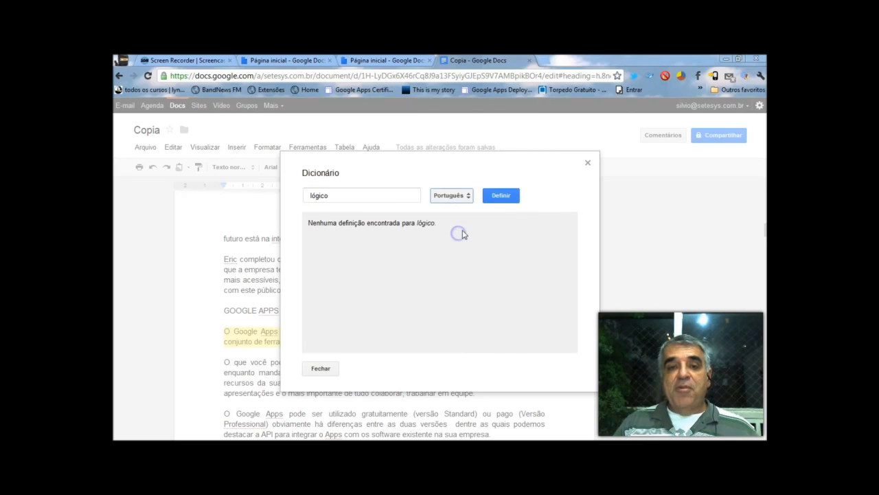
click(496, 198)
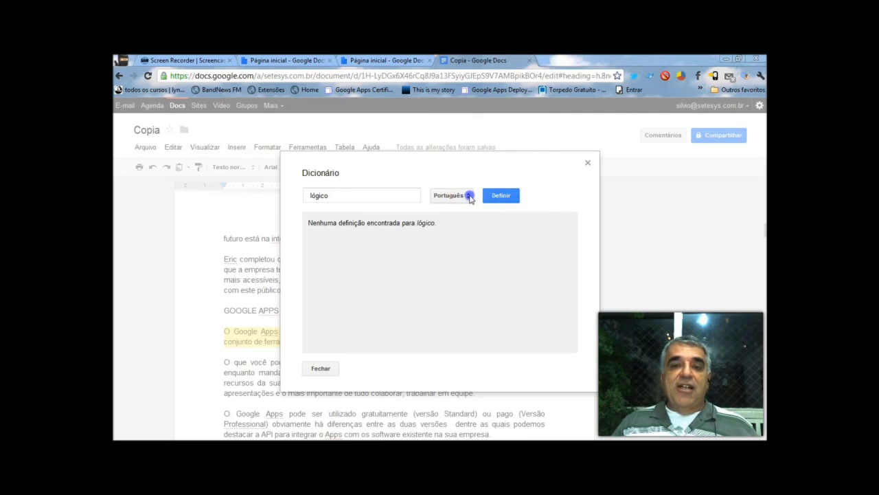
Set the dictionary language to Italiano, define "lógico" again and close the dictionary.
click(469, 196)
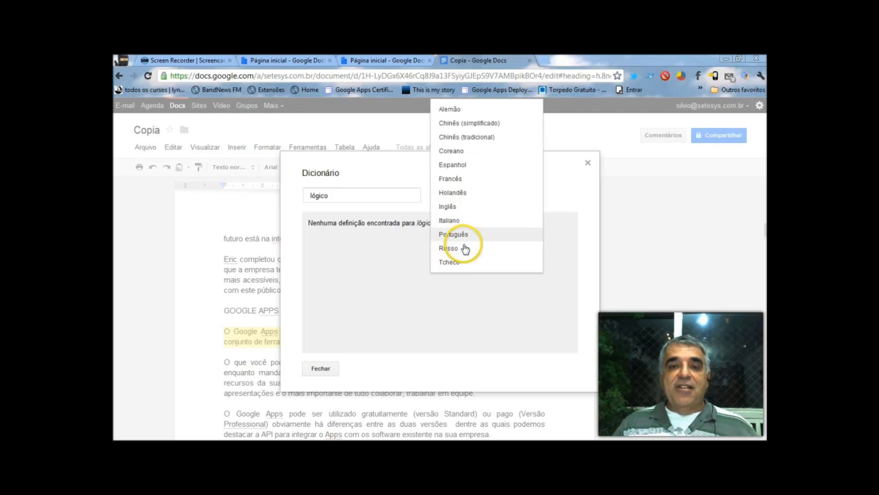
click(454, 220)
click(500, 196)
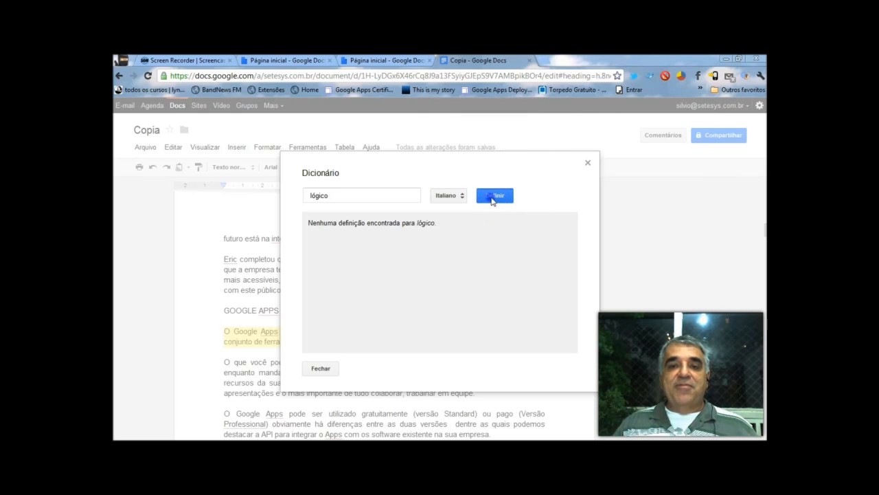
click(585, 161)
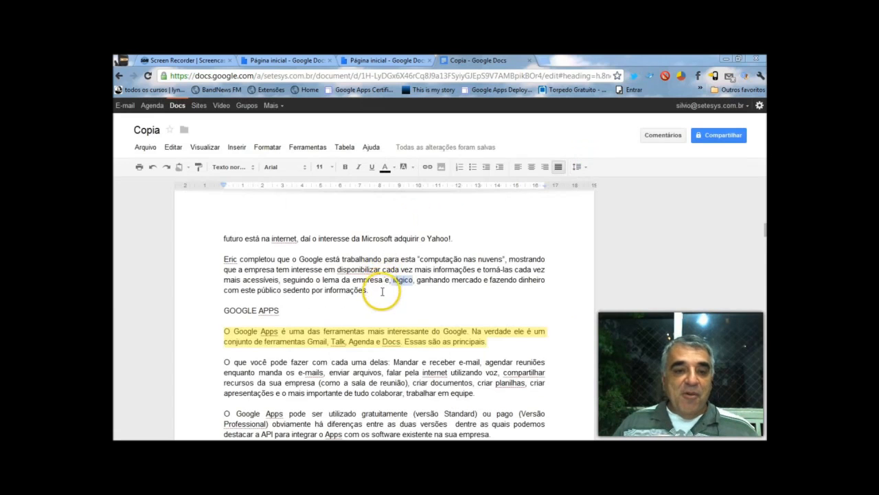
Look up the word "filial" from the "+ COLABORAÇÃO" item in the dictionary.
scroll(382, 291, down, 3)
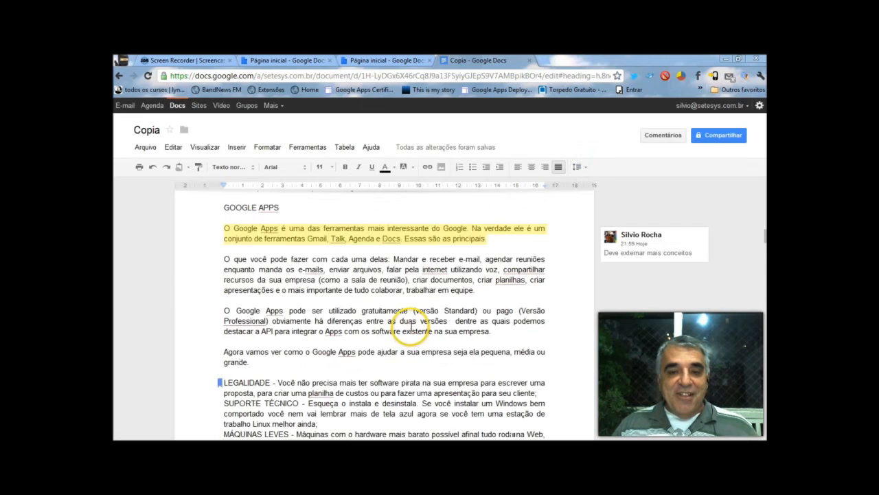
scroll(411, 323, down, 1)
scroll(385, 336, down, 1)
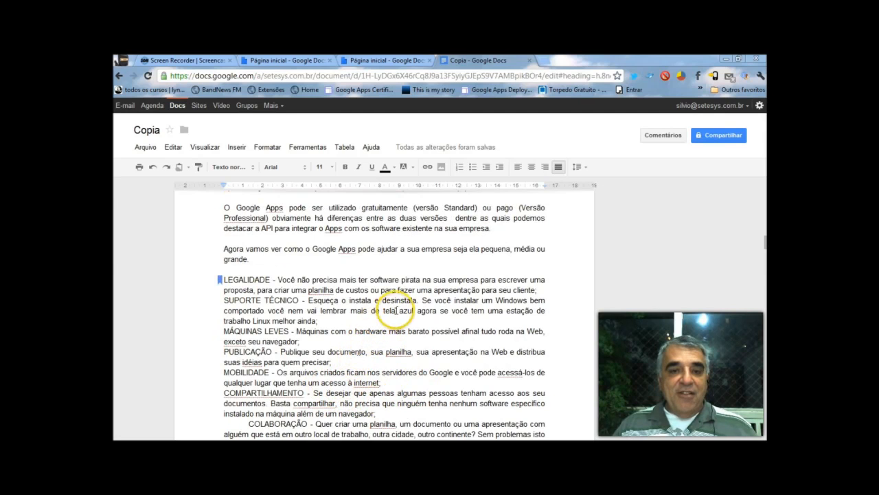
scroll(356, 322, down, 2)
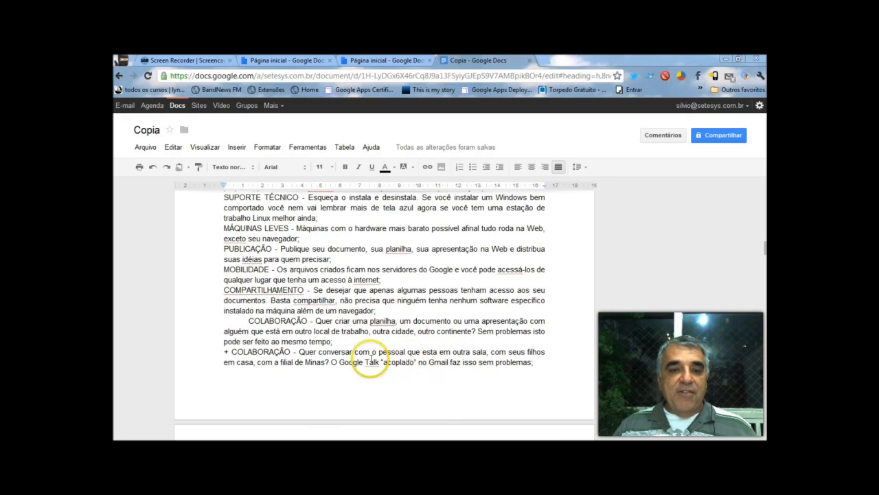
drag(295, 362, 274, 362)
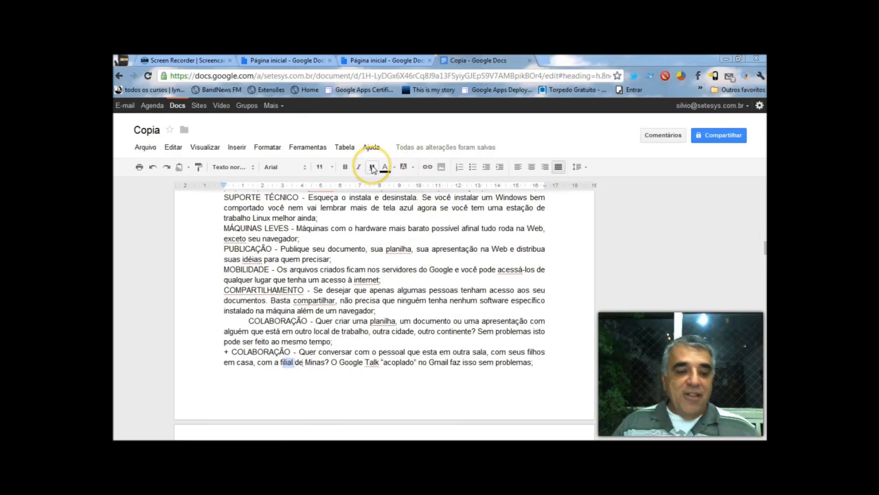
key(ctrl+shift+y)
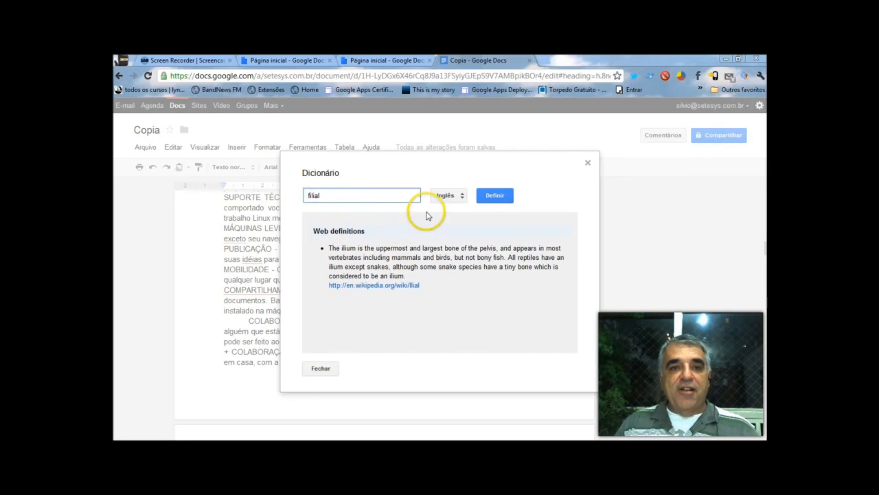
Define "filial" with the dictionary language set to Português and close the dictionary.
click(447, 196)
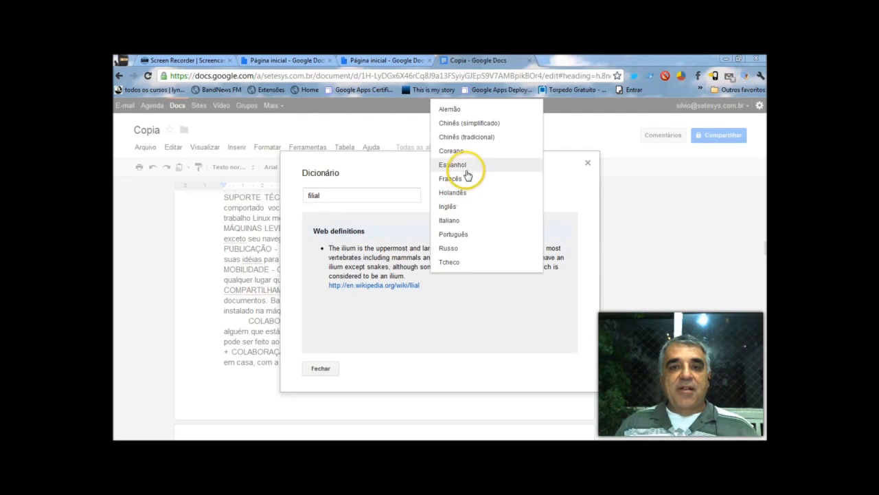
click(468, 233)
click(493, 197)
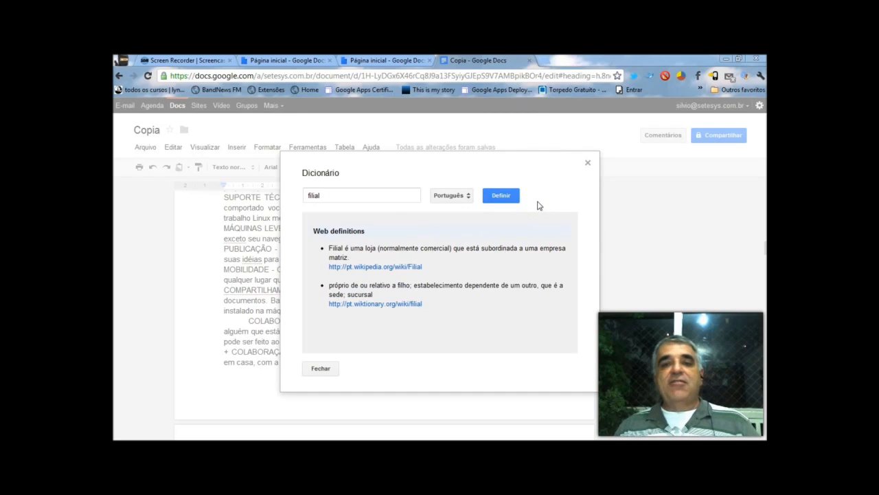
click(517, 202)
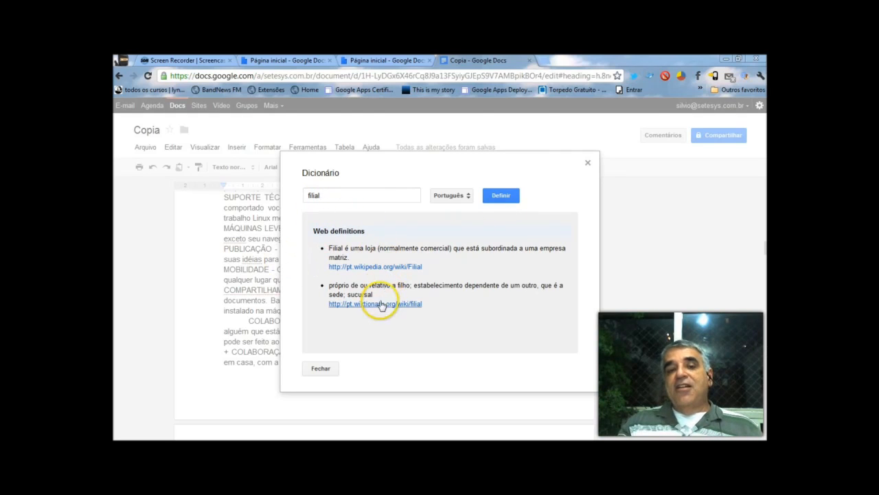
click(329, 369)
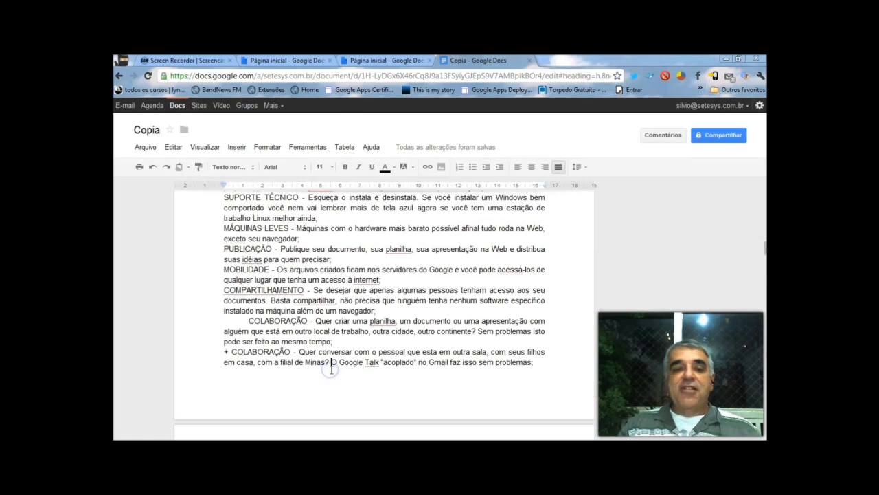
click(267, 148)
mouse_move(304, 147)
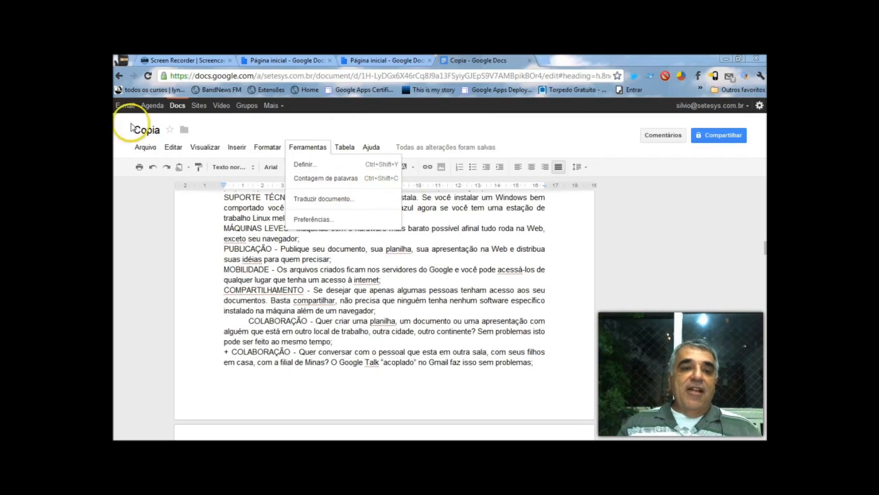
click(152, 148)
click(154, 149)
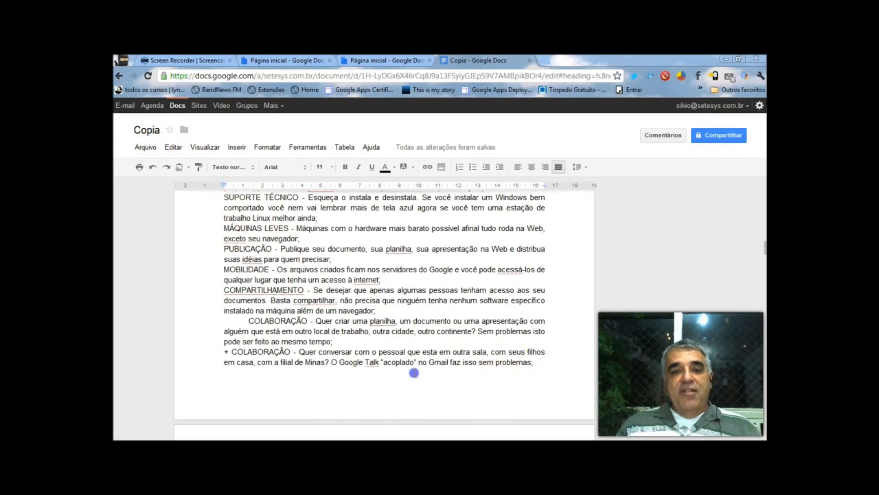
drag(412, 372, 220, 226)
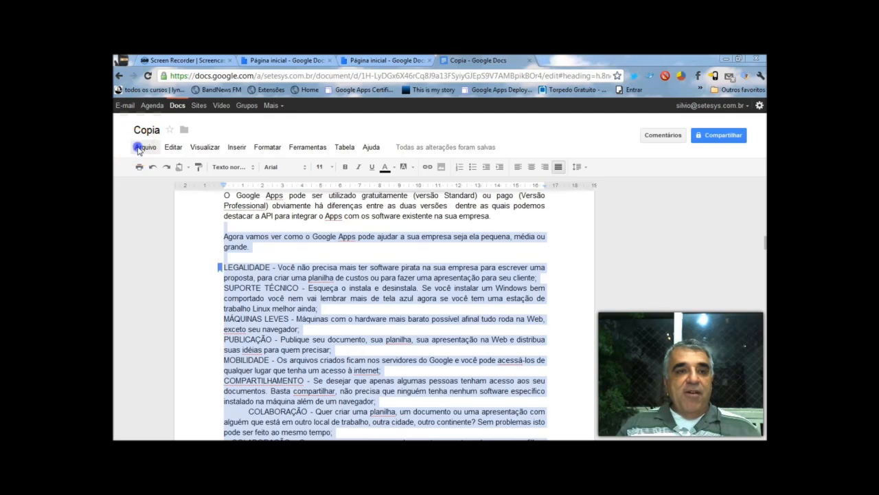
Create a new blank text document.
click(145, 147)
mouse_move(206, 185)
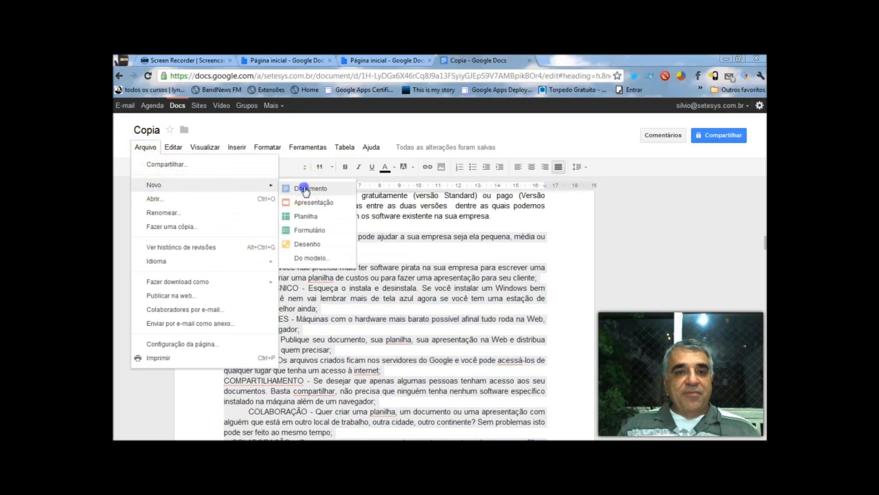
click(301, 186)
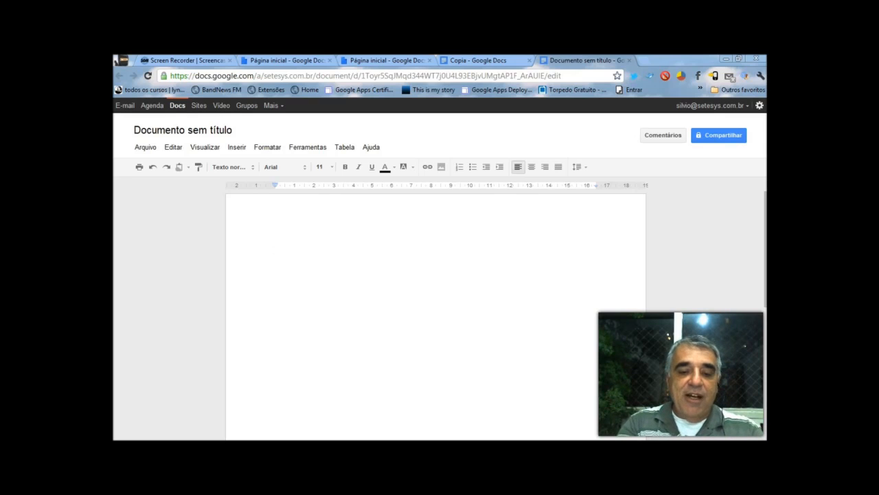
Write "你 好 马" in the blank document with Chinese phonetic input, choosing 马 among the suggestions for "ma".
text(N)
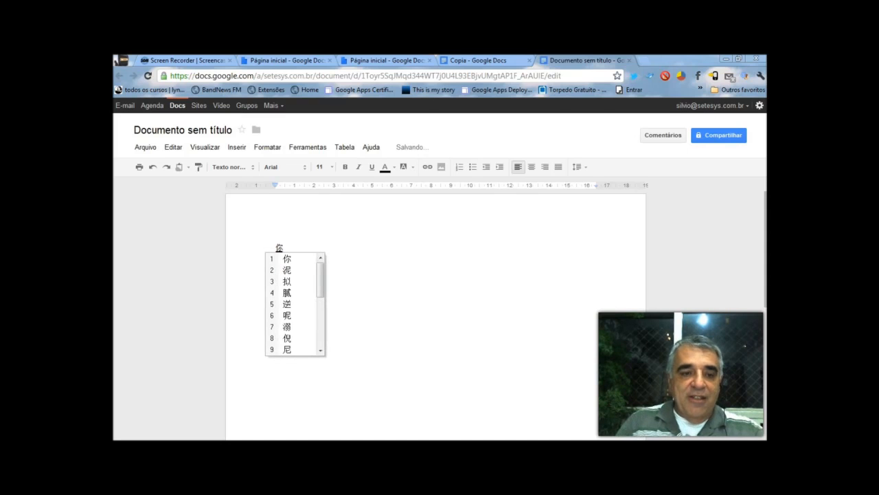
key(space)
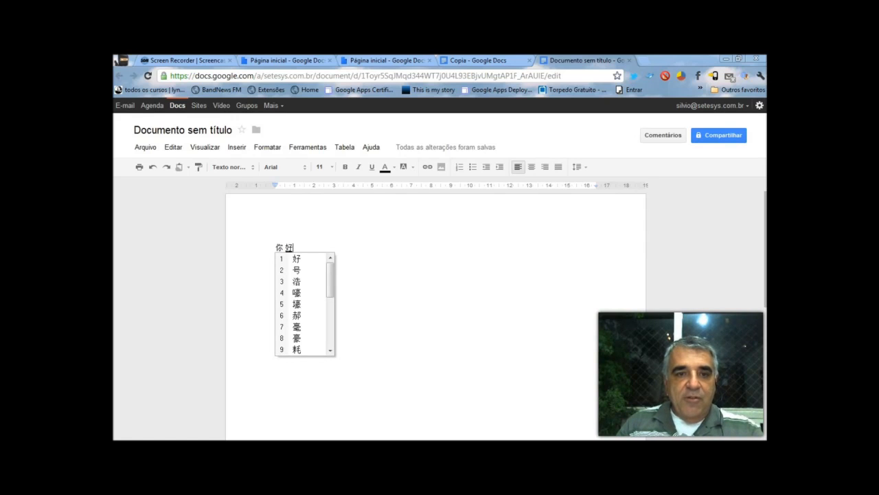
key(space)
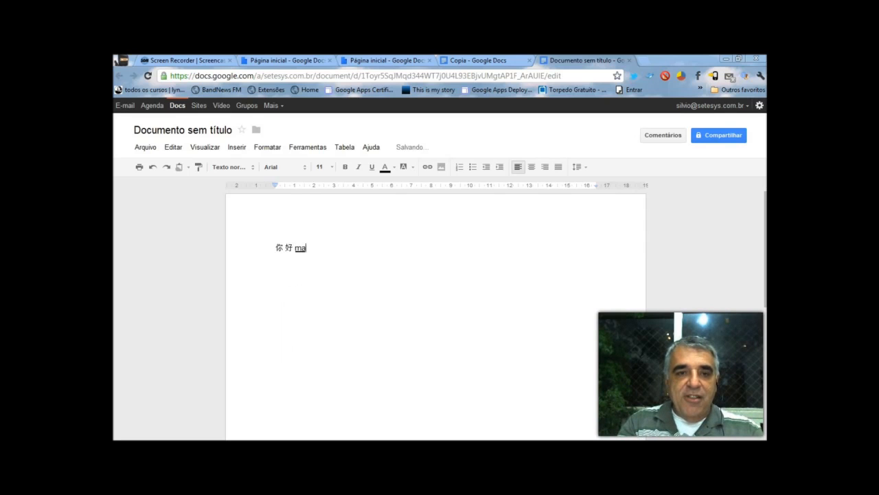
text(ma)
key(space)
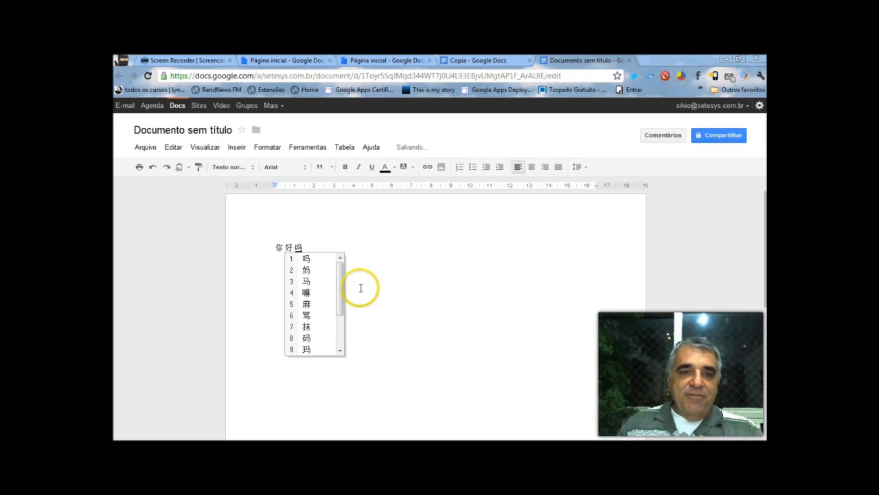
click(307, 281)
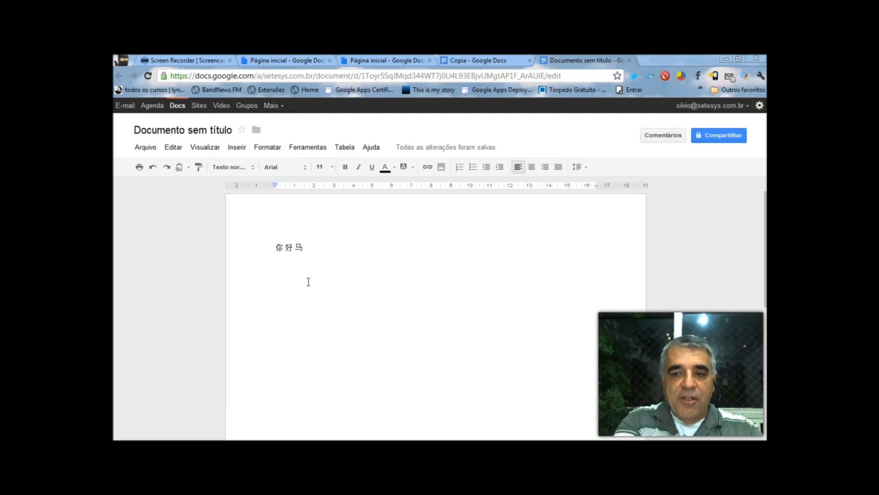
End the first line with "?" and write "我很 好!" on a new line with Chinese phonetic input.
text(?)
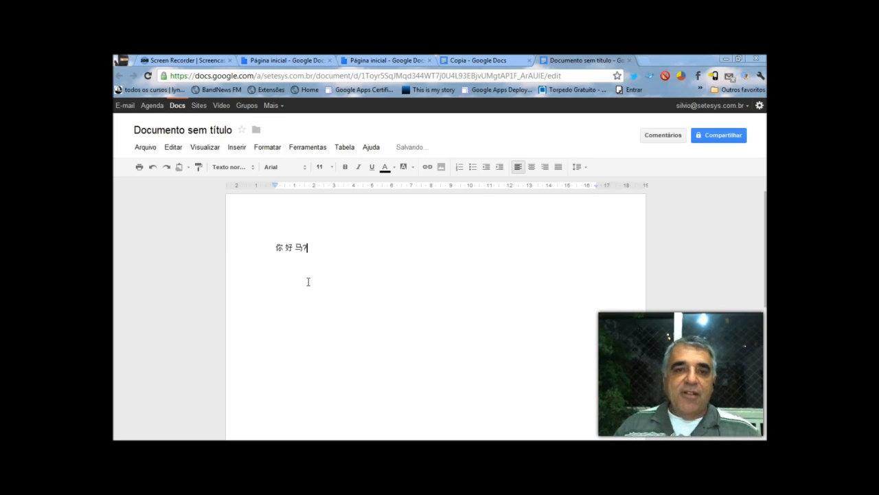
key(Return)
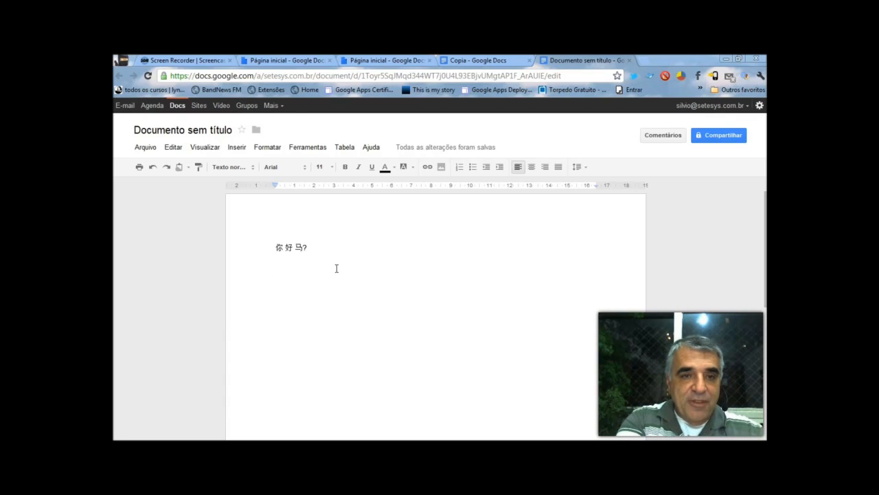
text(wo)
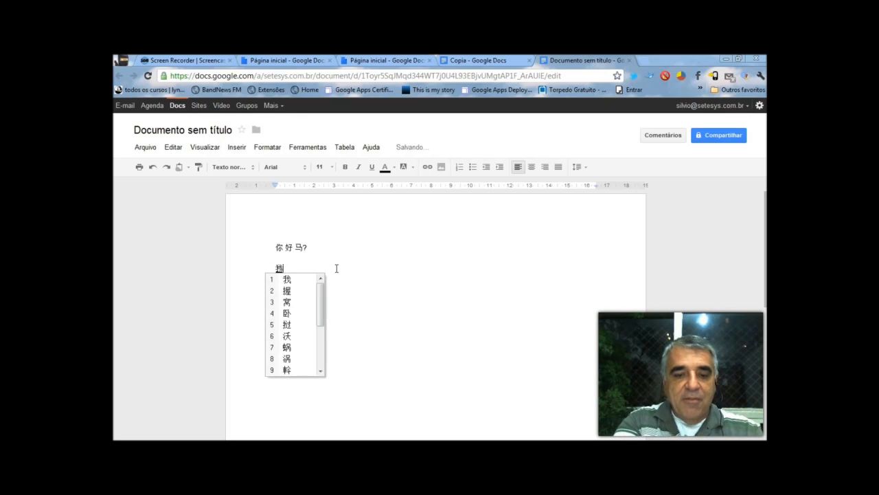
text(b)
key(space)
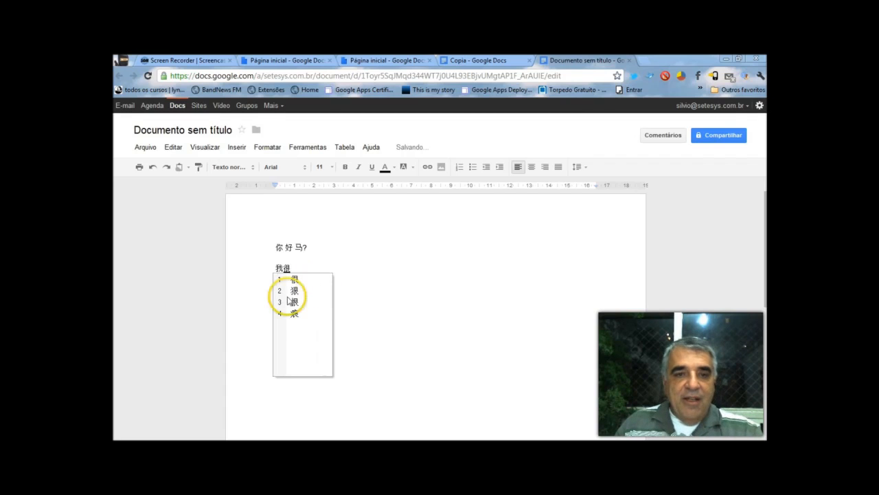
click(292, 280)
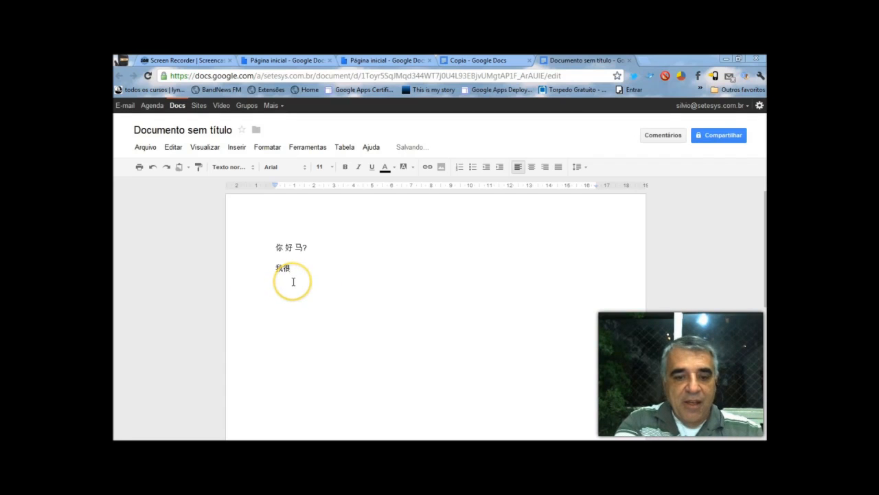
text(hai)
key(space)
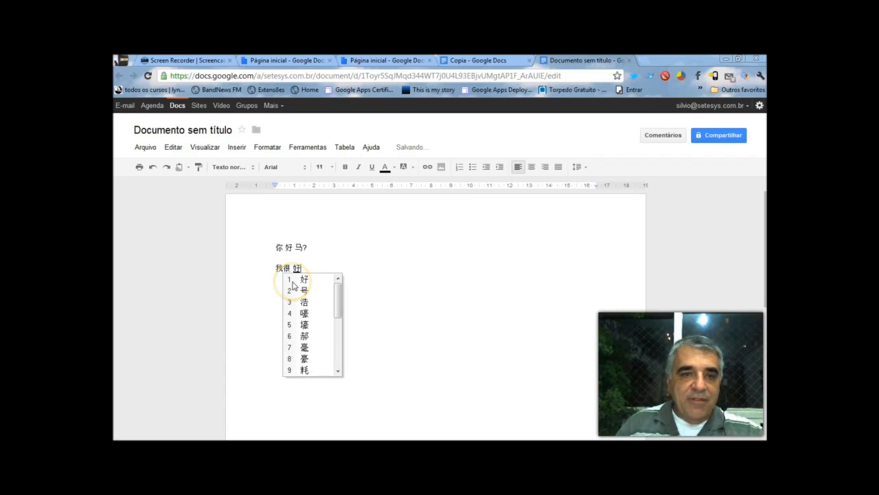
text(!)
click(291, 298)
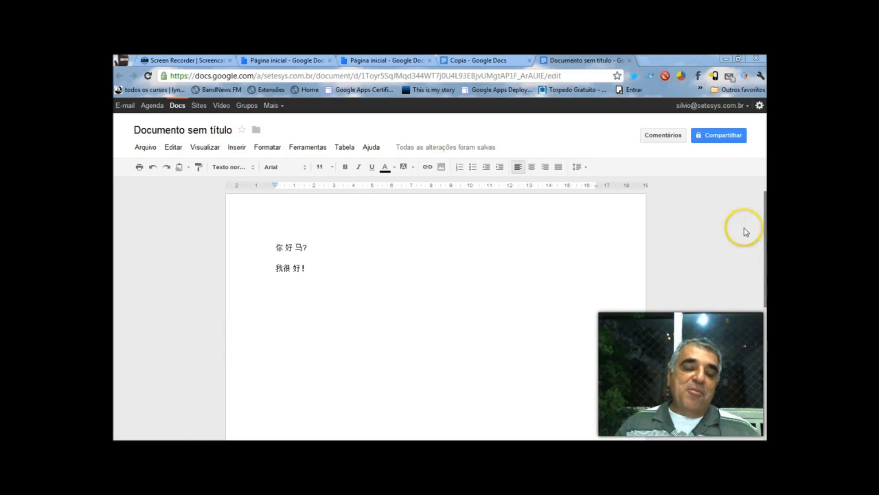
Create a translated copy of the document titled "asd" in Português, and close the copy to return to the original.
click(308, 147)
click(329, 198)
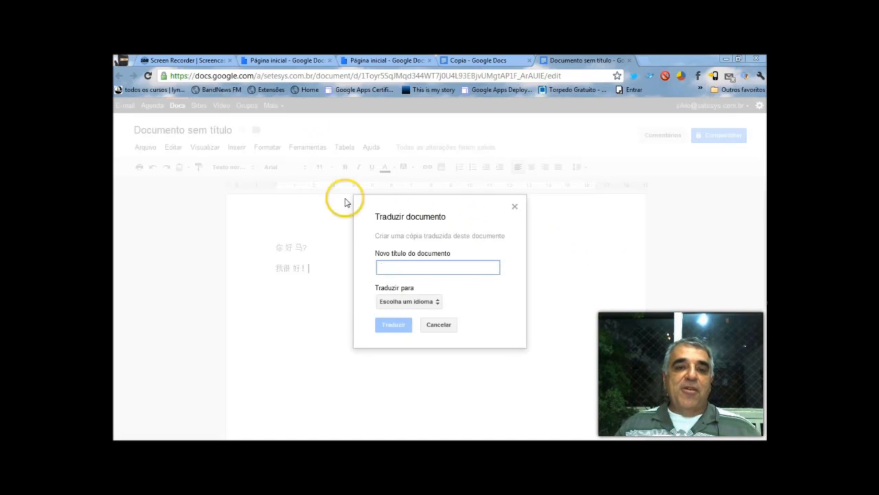
click(422, 270)
text(asd)
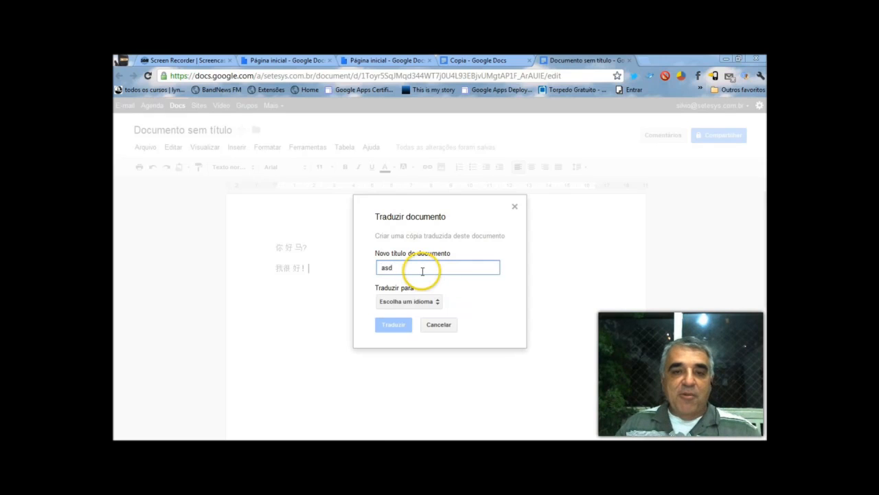
click(437, 302)
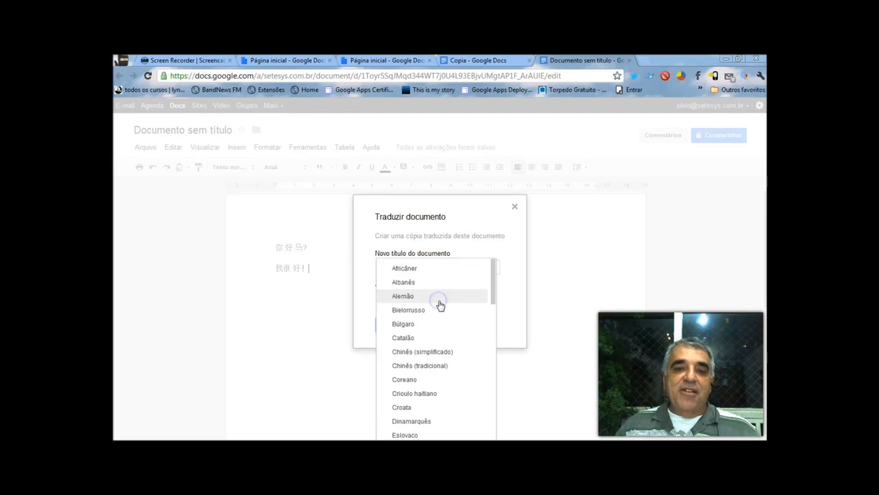
drag(493, 300, 495, 402)
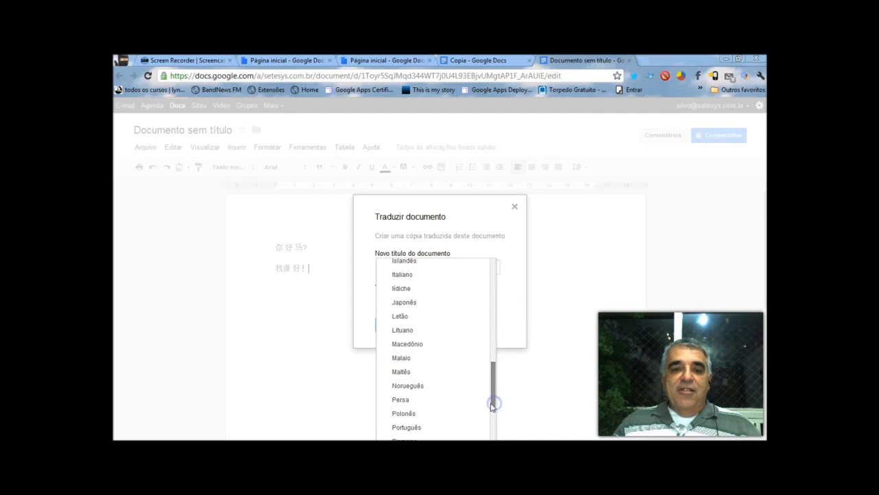
click(433, 426)
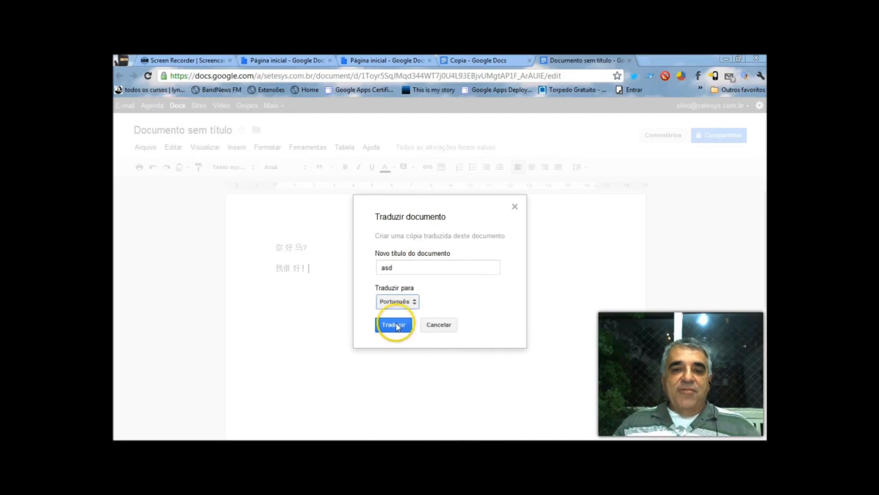
click(392, 324)
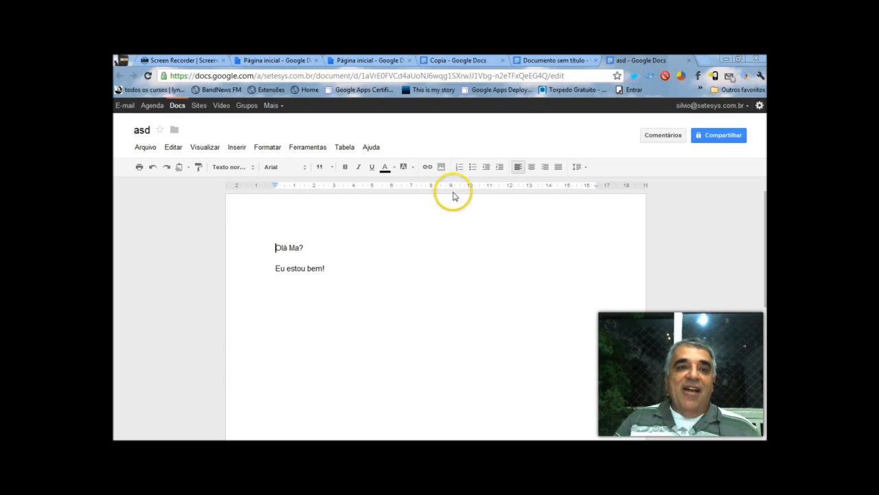
click(689, 62)
click(430, 325)
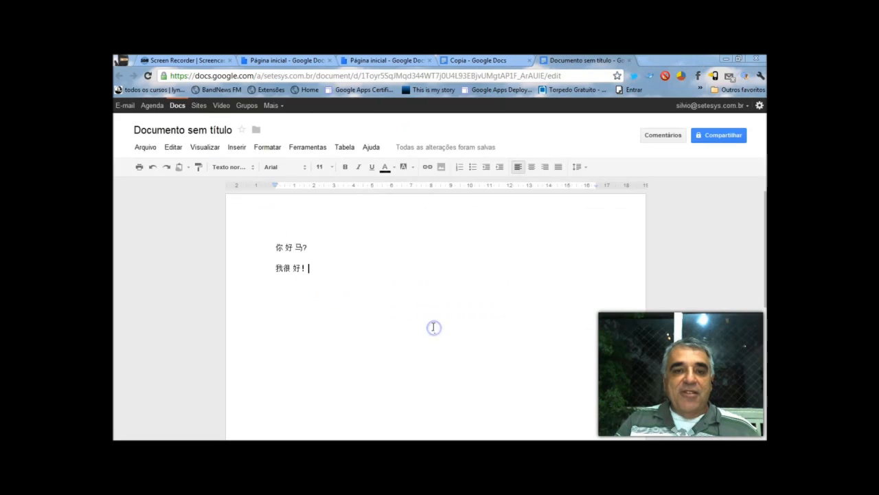
Search the document list for "mand" and open the document Mandarim.
click(177, 106)
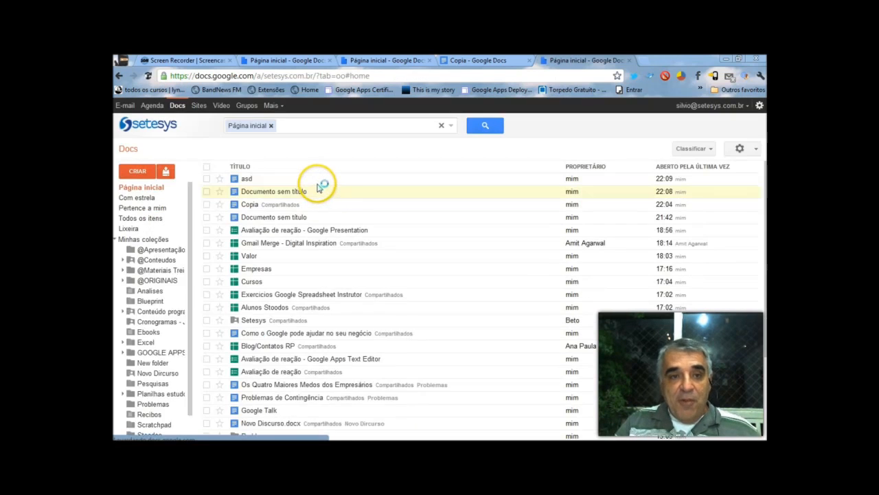
click(290, 126)
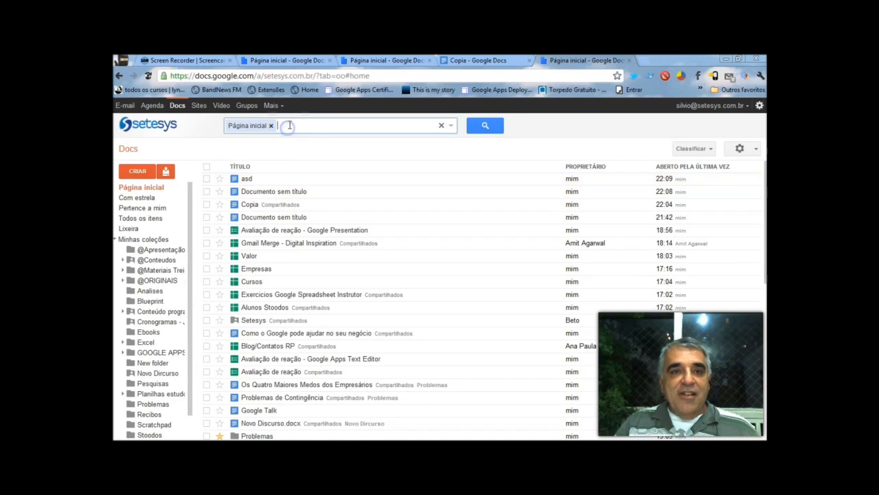
text(m)
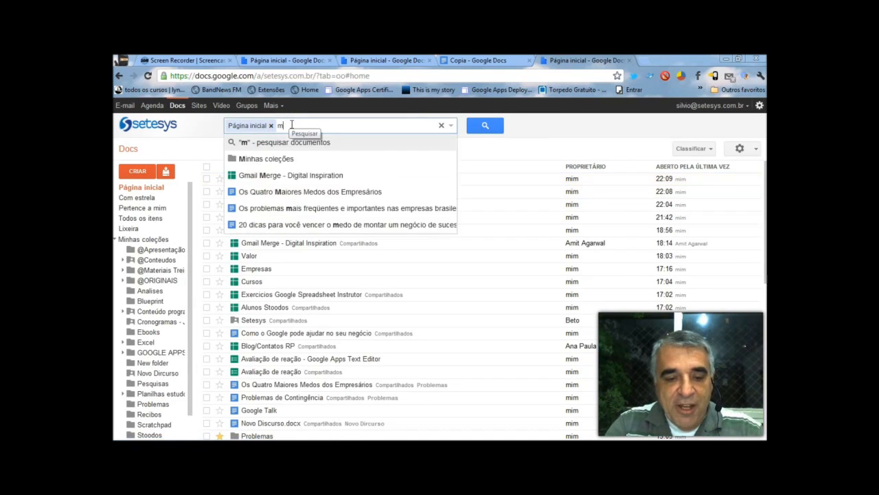
text(and)
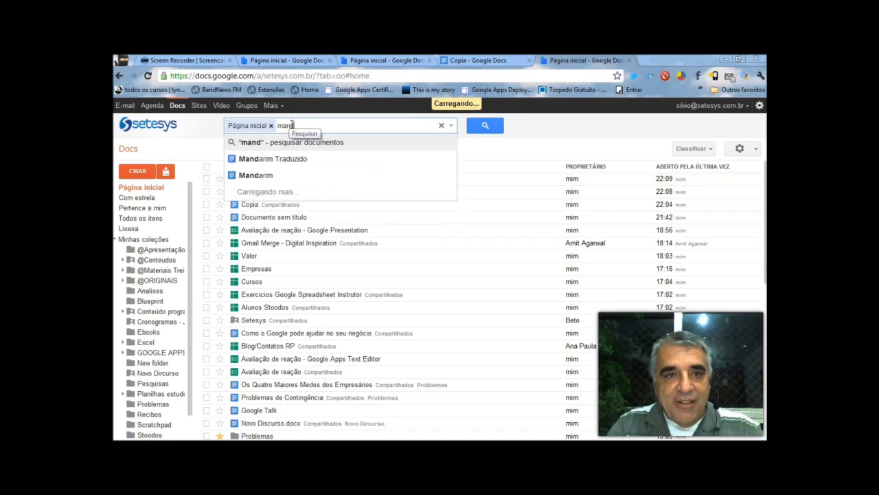
click(260, 176)
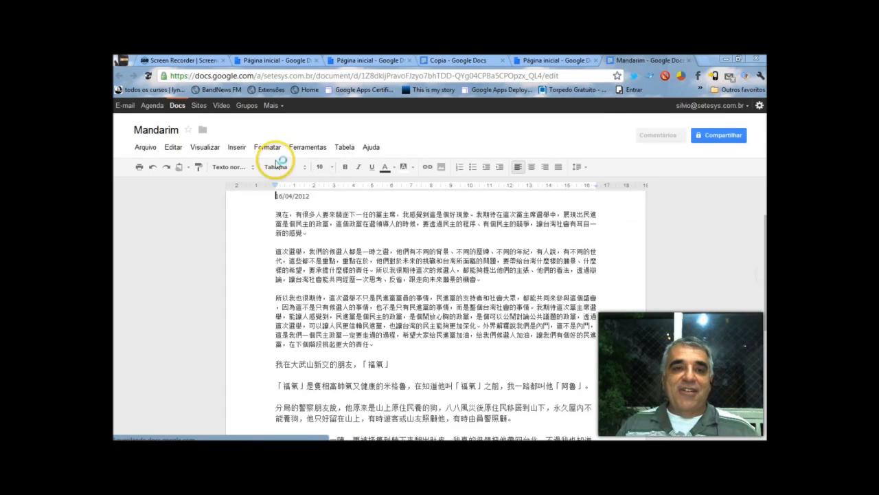
Create a translated copy of the Mandarim document titled "chines traduzido" in Português.
click(316, 152)
click(323, 196)
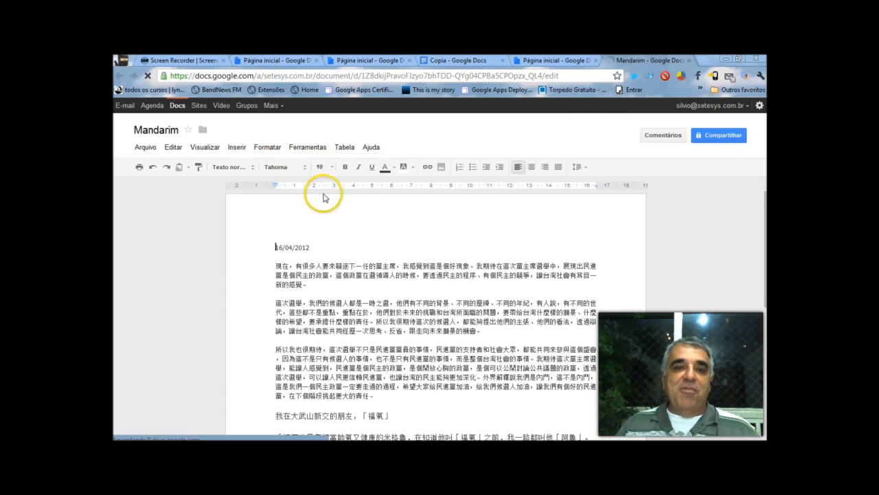
click(306, 147)
click(311, 200)
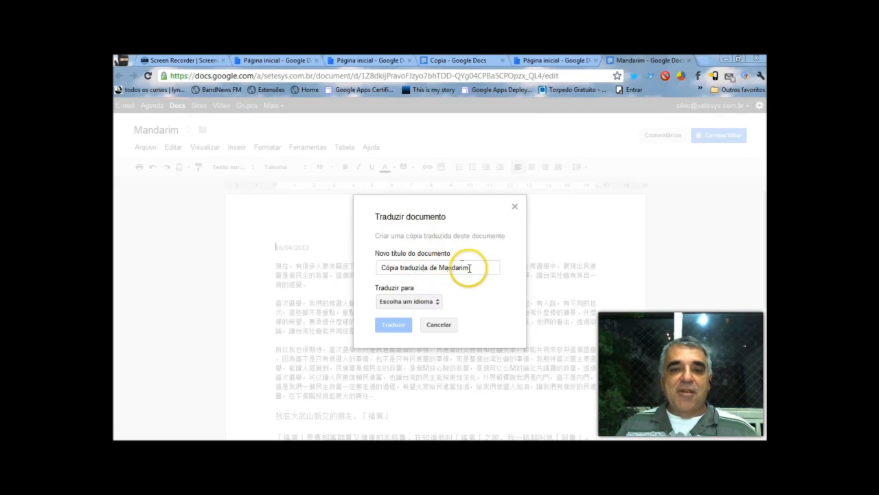
triple_click(447, 268)
text(chines traduzido)
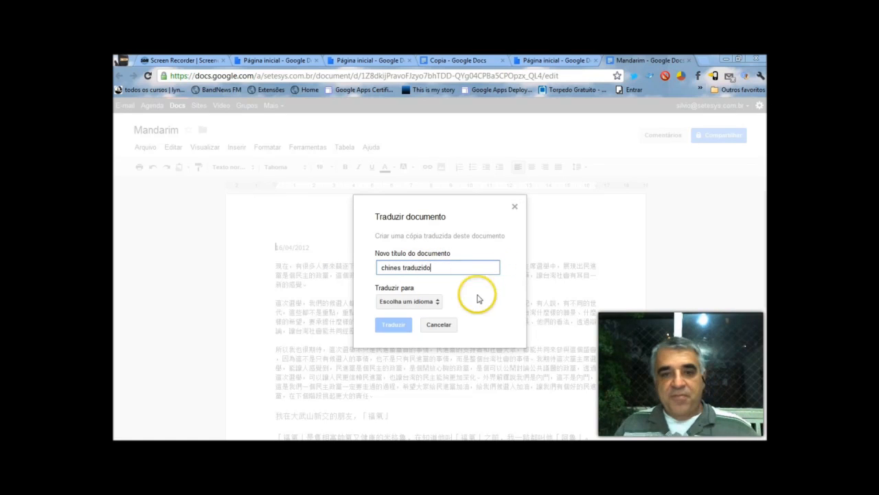
click(437, 302)
drag(490, 298, 492, 424)
click(404, 363)
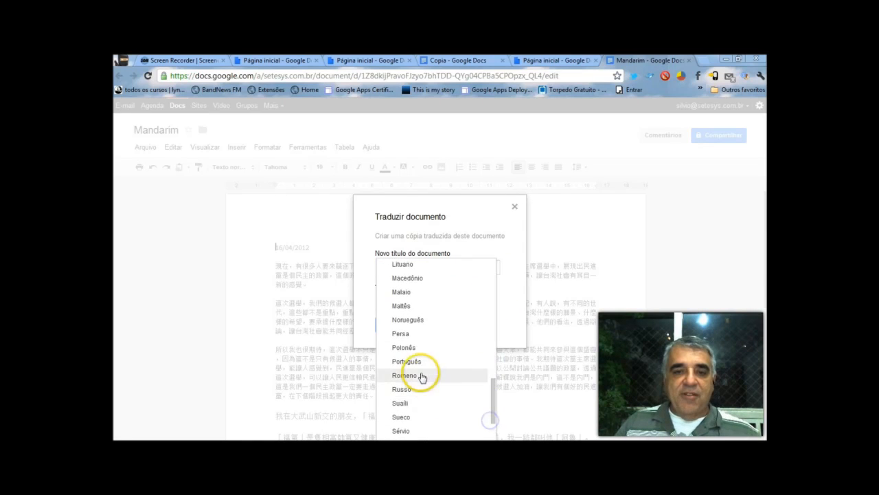
click(388, 328)
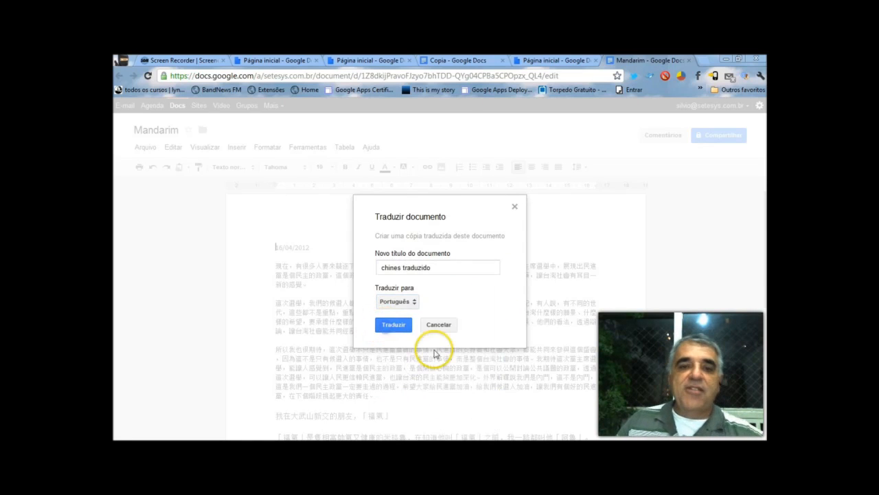
click(403, 329)
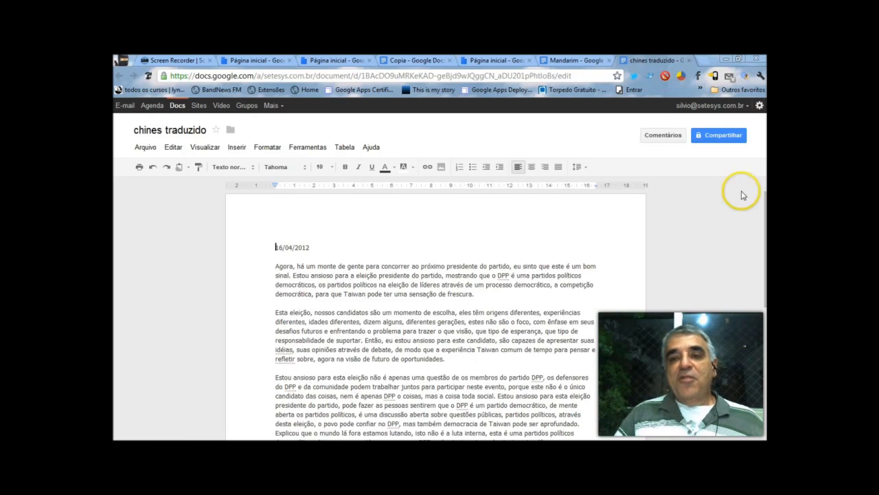
Return to the document list and reopen the recent untitled document containing the two Chinese lines.
scroll(680, 261, down, 4)
scroll(646, 266, down, 4)
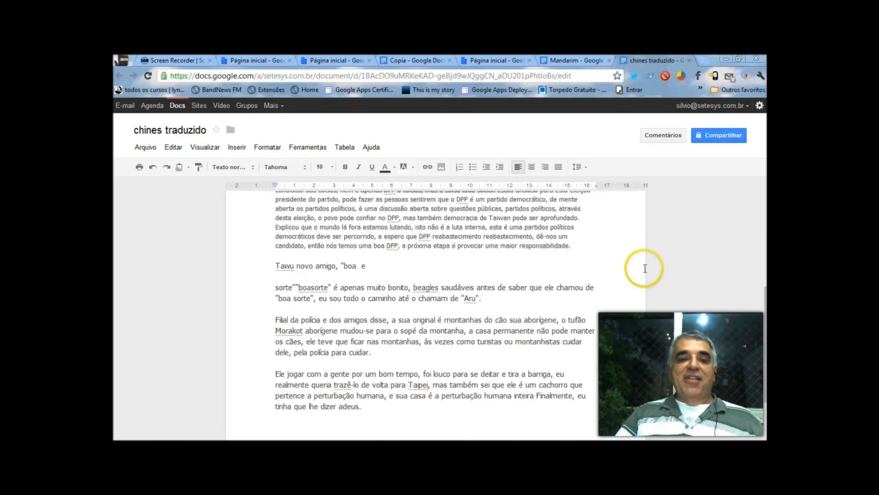
scroll(643, 266, up, 3)
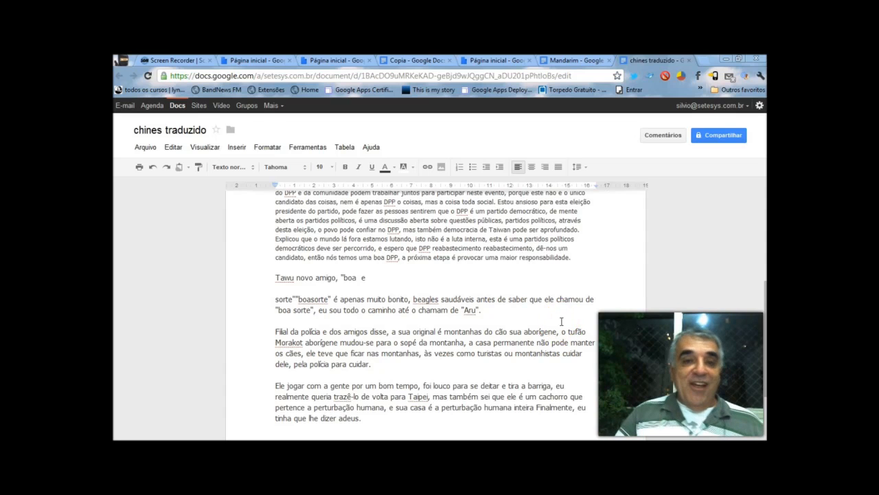
scroll(569, 285, up, 3)
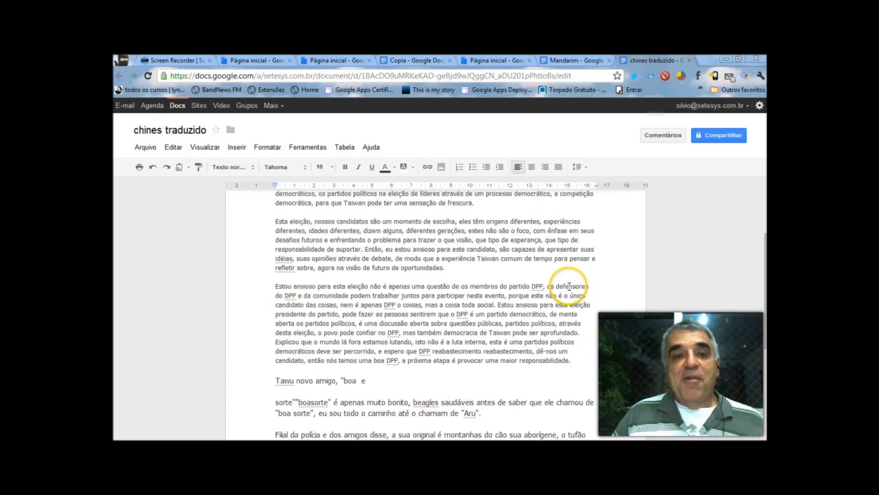
scroll(569, 285, up, 3)
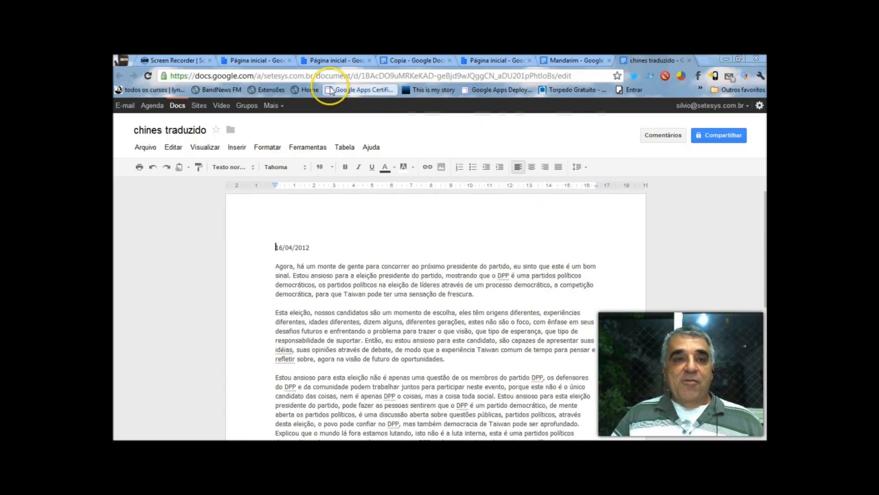
click(178, 108)
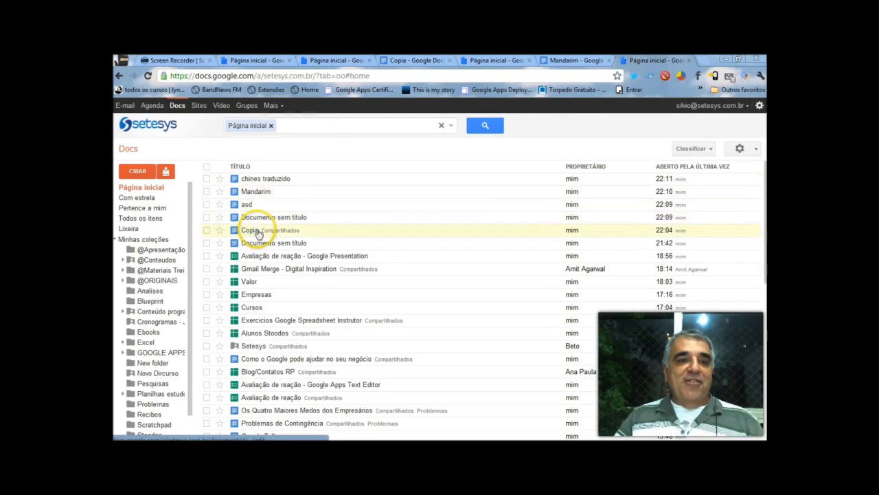
click(261, 218)
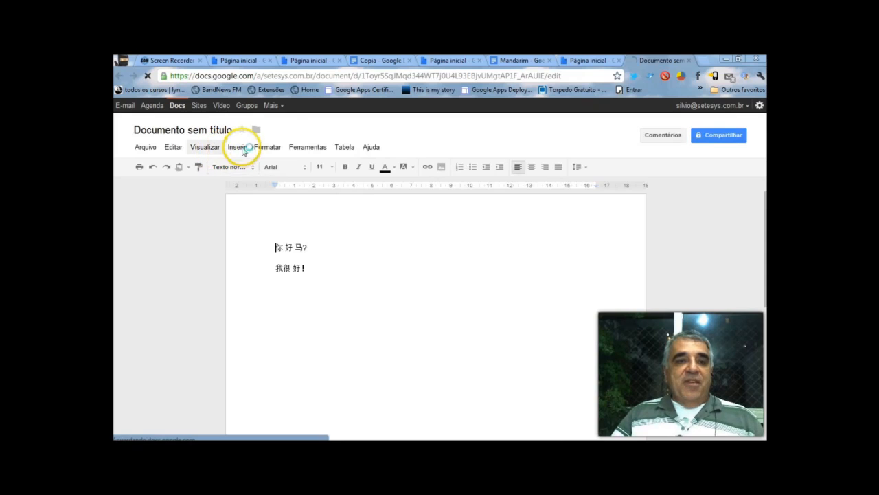
Replace the character 马 at the end of the first Chinese line with 吗.
click(289, 261)
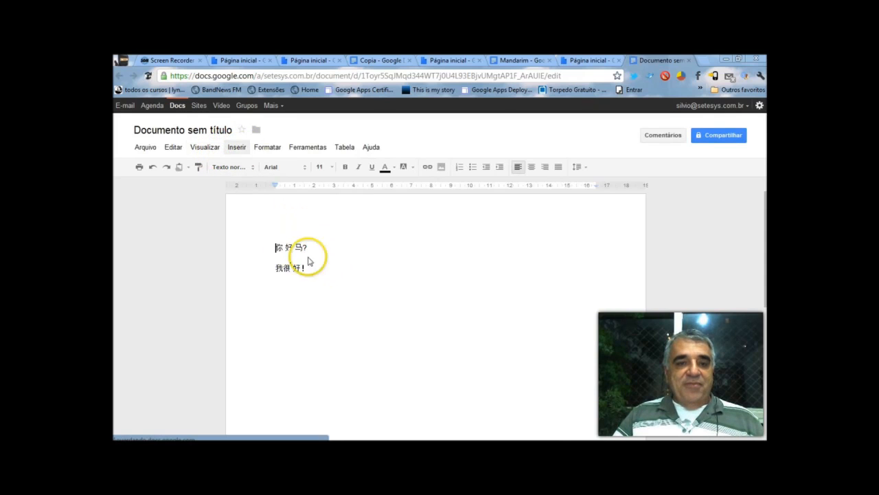
drag(310, 273, 243, 235)
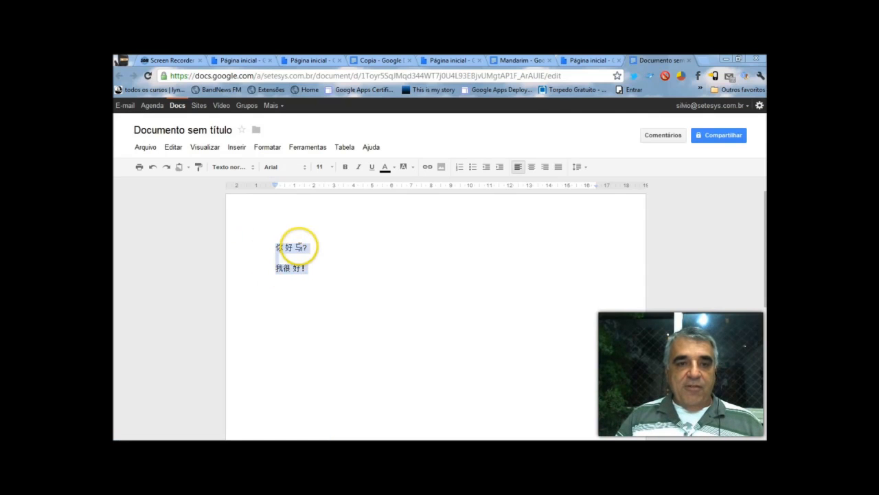
click(294, 248)
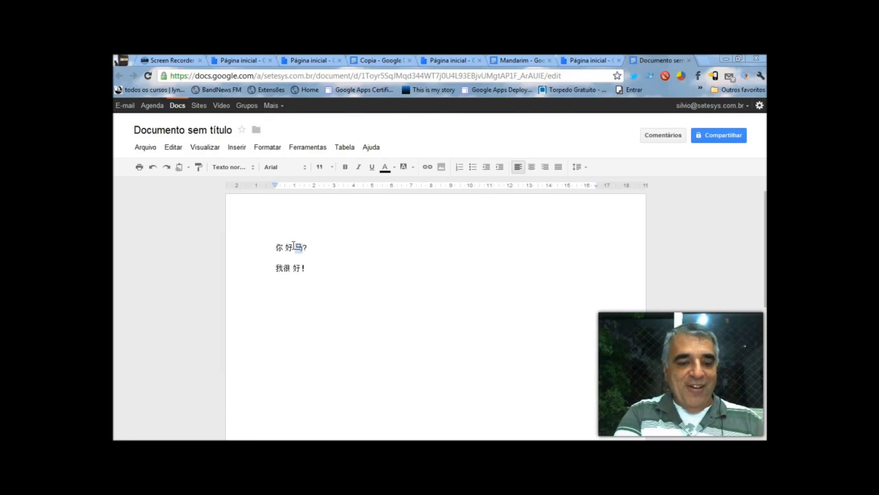
text(ma)
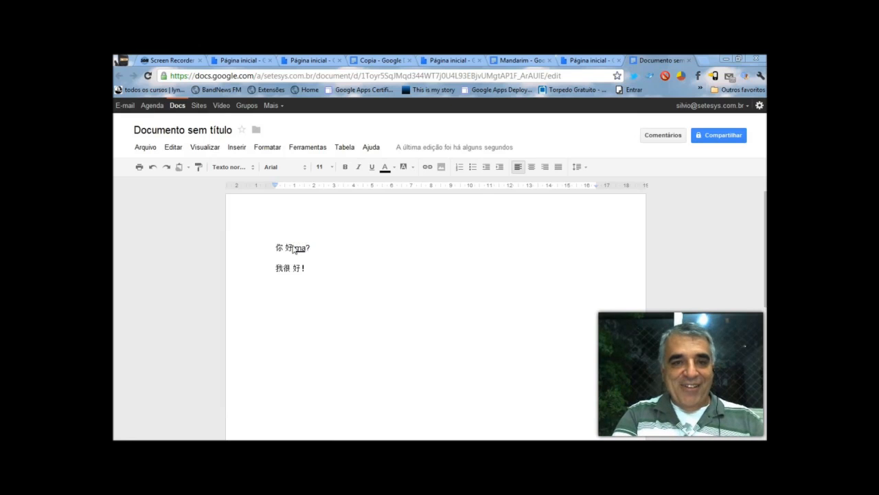
key(space)
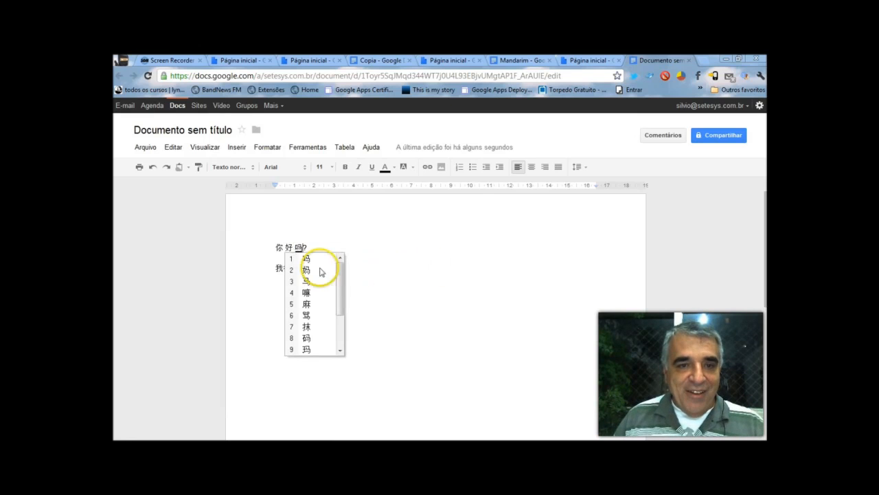
click(306, 259)
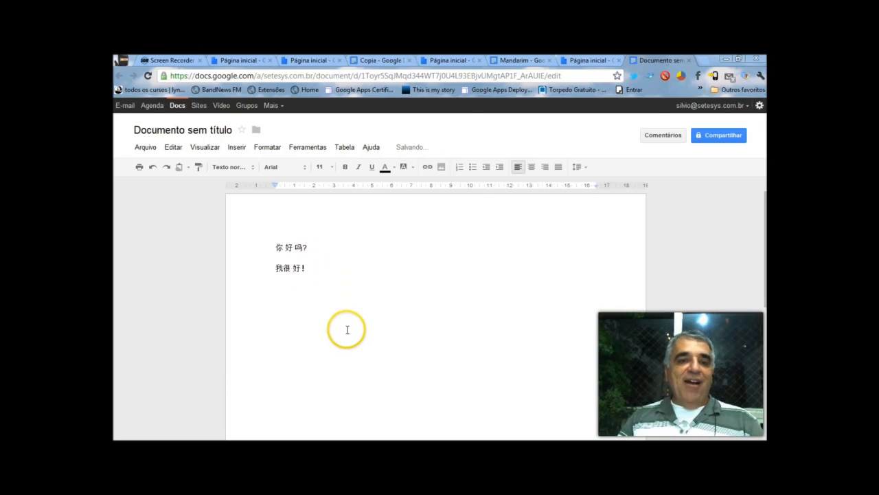
Begin a translation of the document and set the translated copy's title to "zzz" in Latin letters.
click(316, 149)
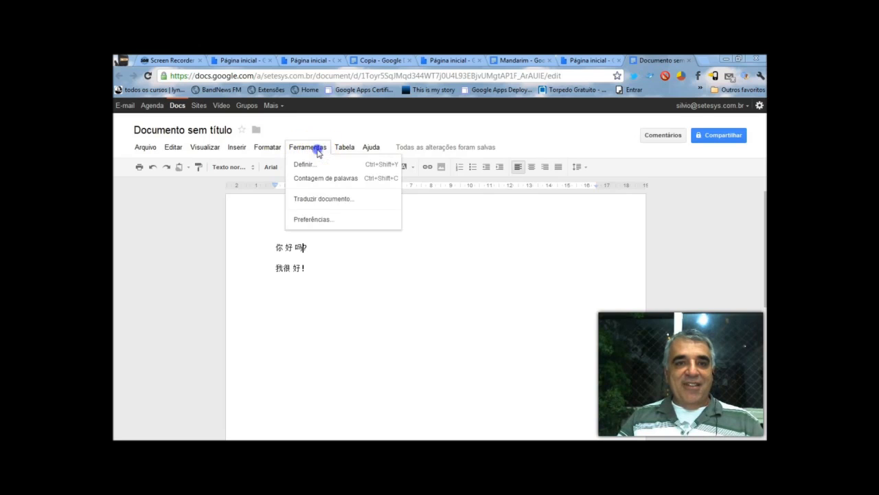
click(325, 199)
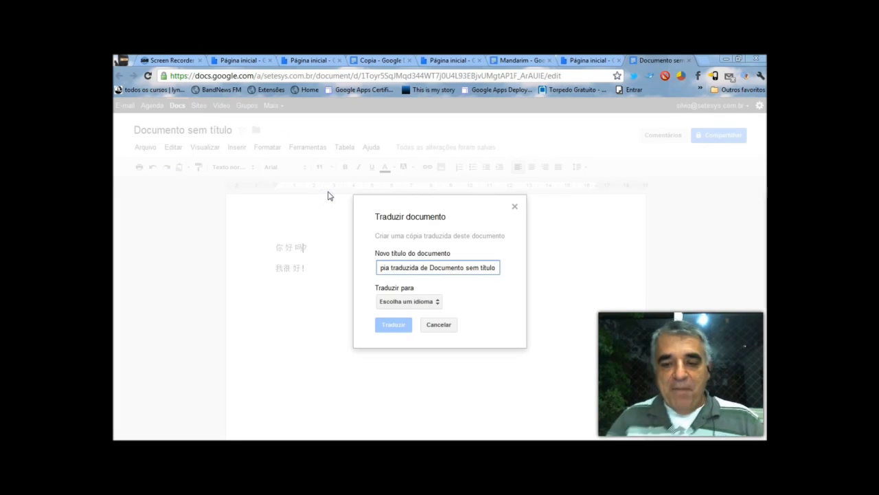
key(BackSpace)
key(BackSpace)
key(BackSpace)
key(BackSpace)
key(BackSpace)
key(BackSpace)
key(BackSpace)
key(BackSpace)
key(BackSpace)
key(BackSpace)
key(BackSpace)
key(BackSpace)
key(BackSpace)
key(BackSpace)
key(BackSpace)
key(BackSpace)
key(BackSpace)
key(BackSpace)
key(BackSpace)
key(BackSpace)
text(zzz)
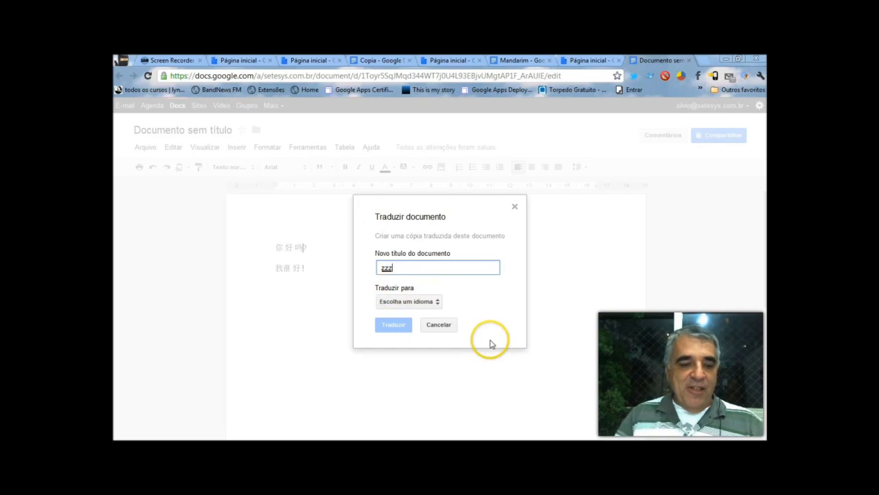
key(space)
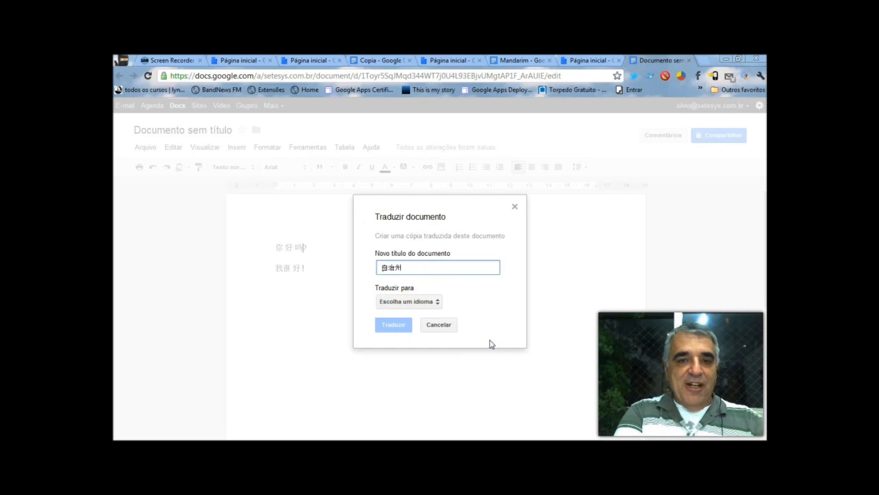
key(BackSpace)
key(BackSpace)
key(BackSpace)
text(zzz)
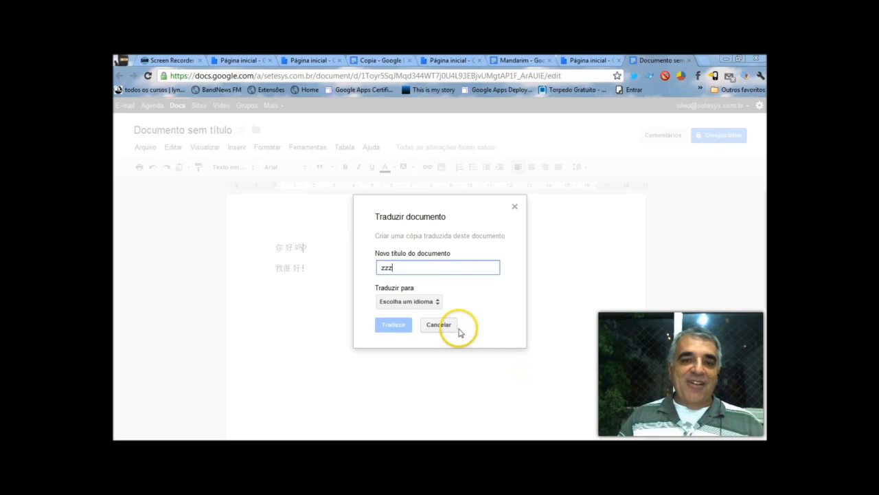
Choose Português as the target language and create the translated copy.
click(439, 300)
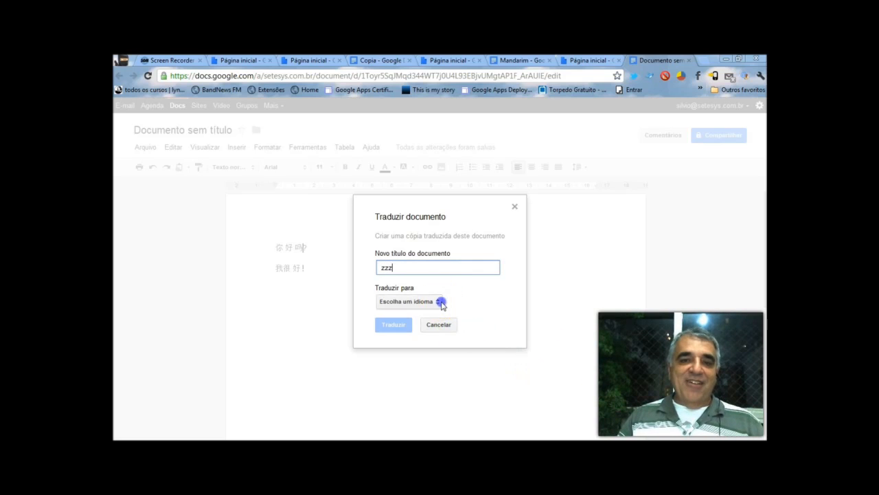
drag(493, 297, 506, 406)
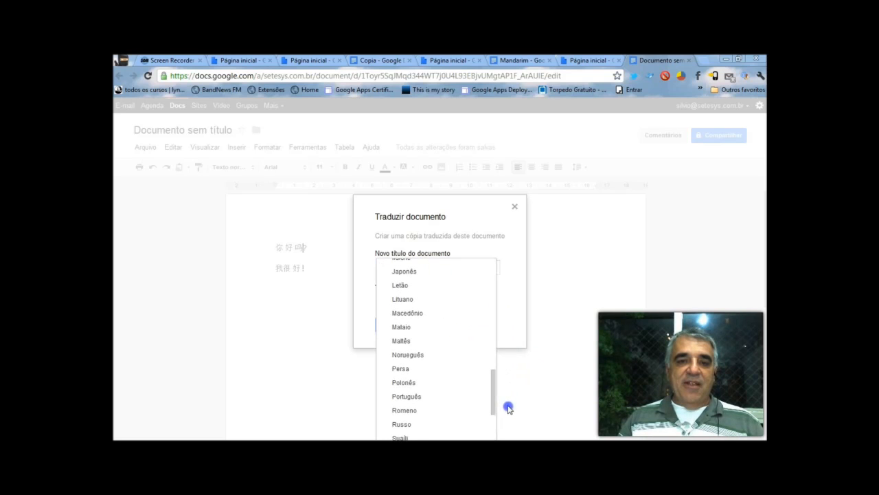
click(430, 397)
click(398, 327)
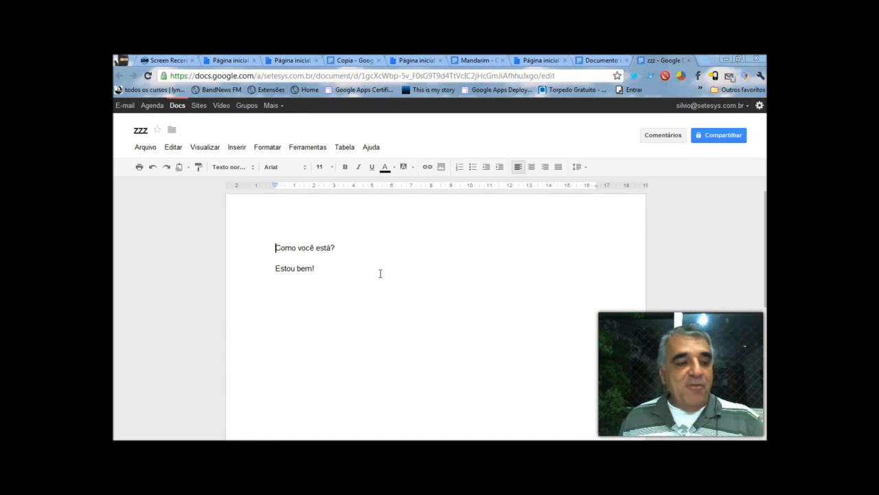
Reload the zzz copy and delete both translated lines of text.
key(F5)
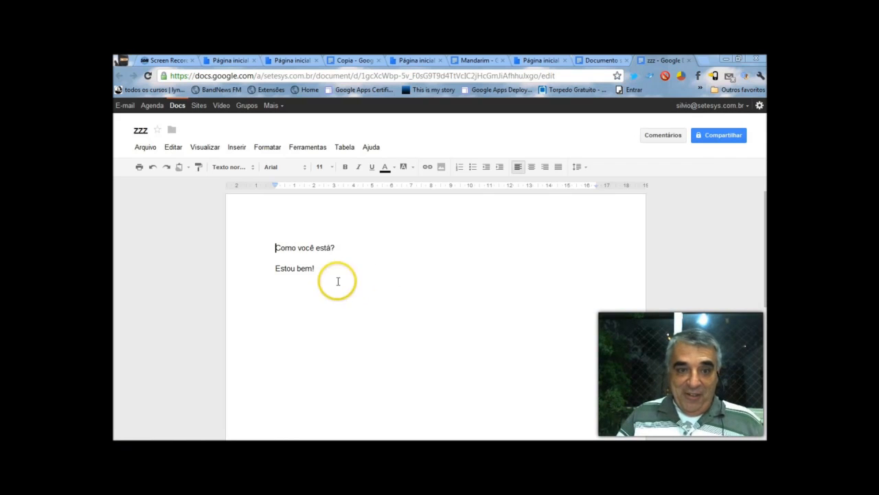
drag(338, 282, 246, 235)
key(Delete)
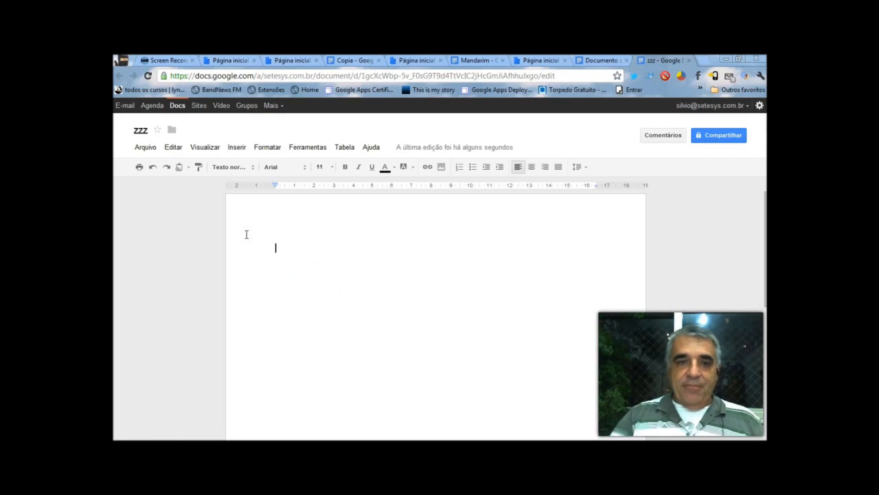
In the document preferences, add an automatic substitution that replaces "Setesys" with "Setesys Tecnologia de Resultados".
click(264, 149)
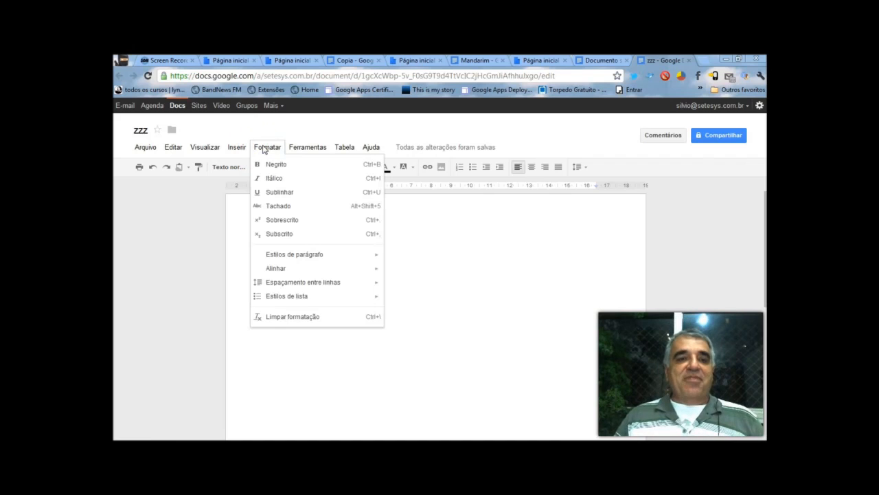
mouse_move(306, 145)
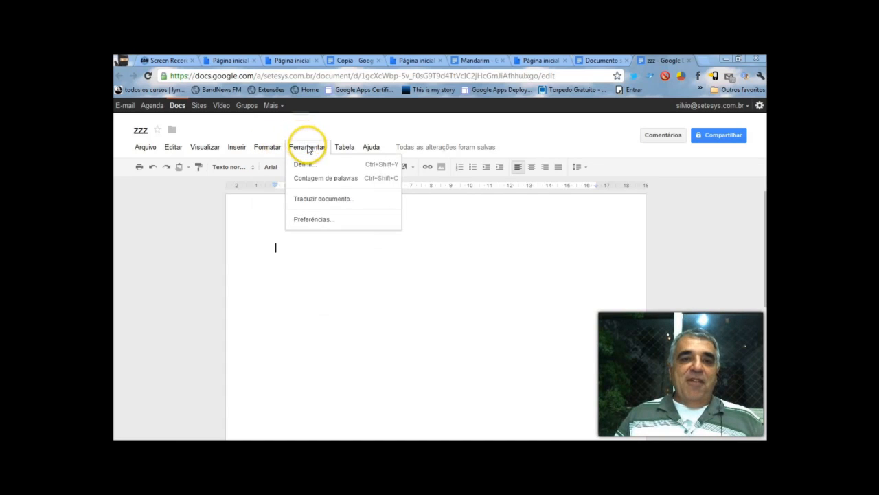
click(321, 219)
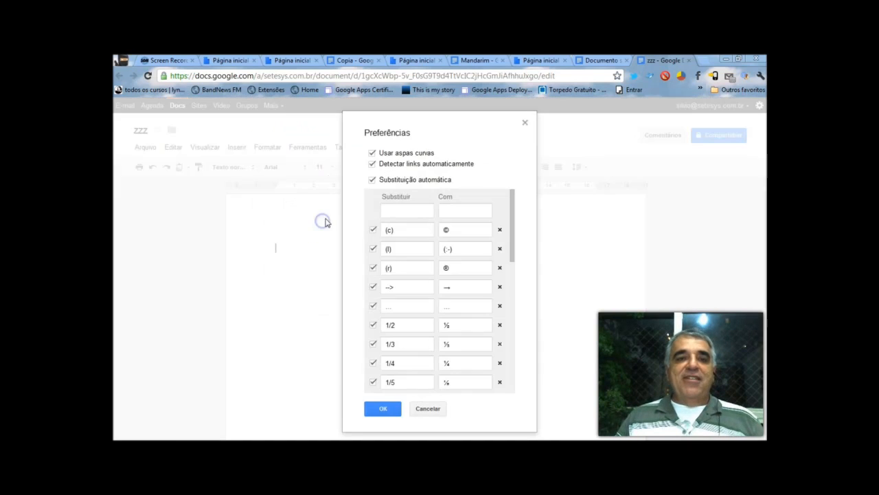
click(388, 213)
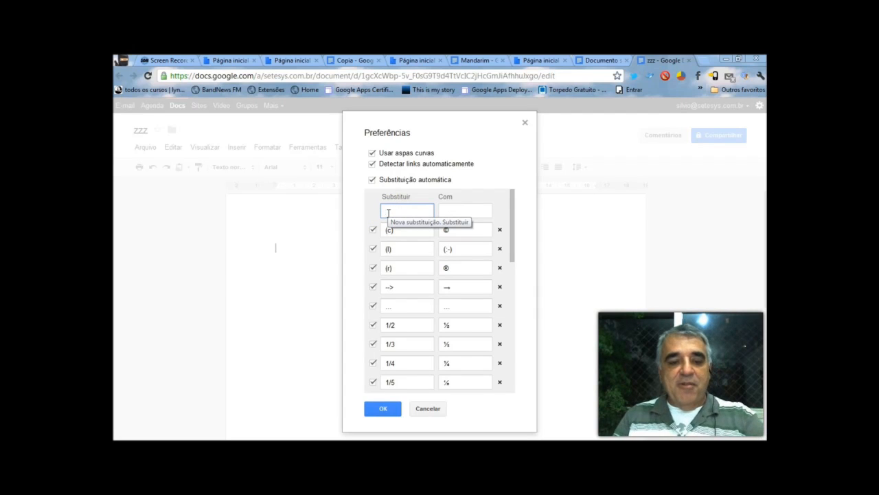
text(S)
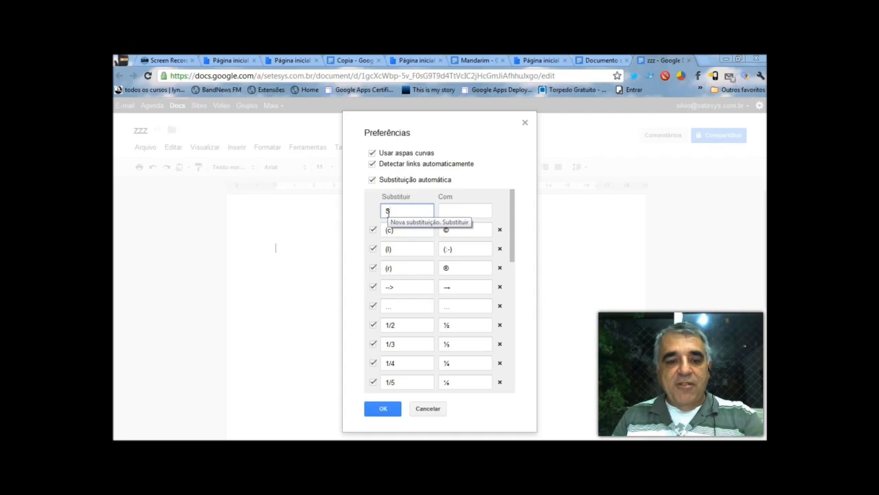
text(etesys)
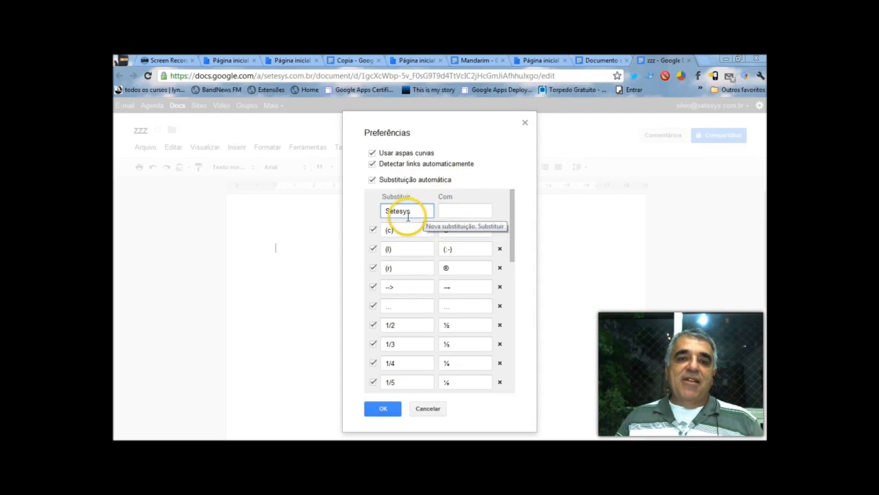
click(451, 216)
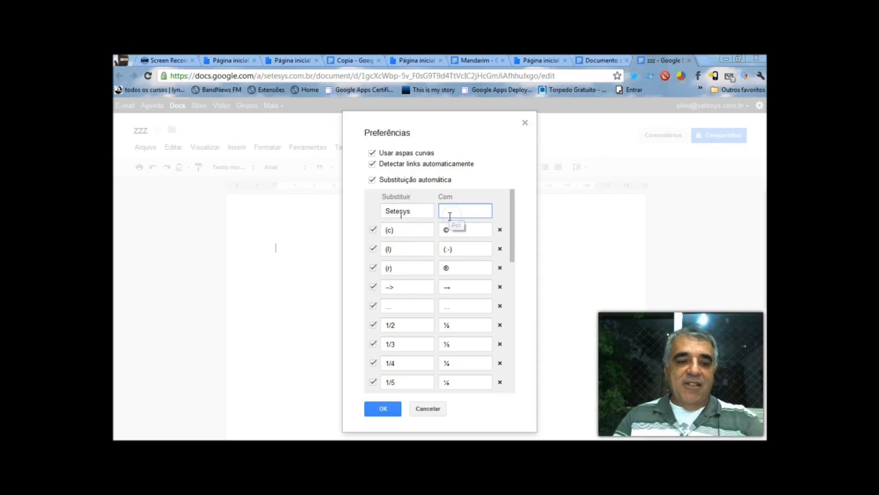
text(Sete)
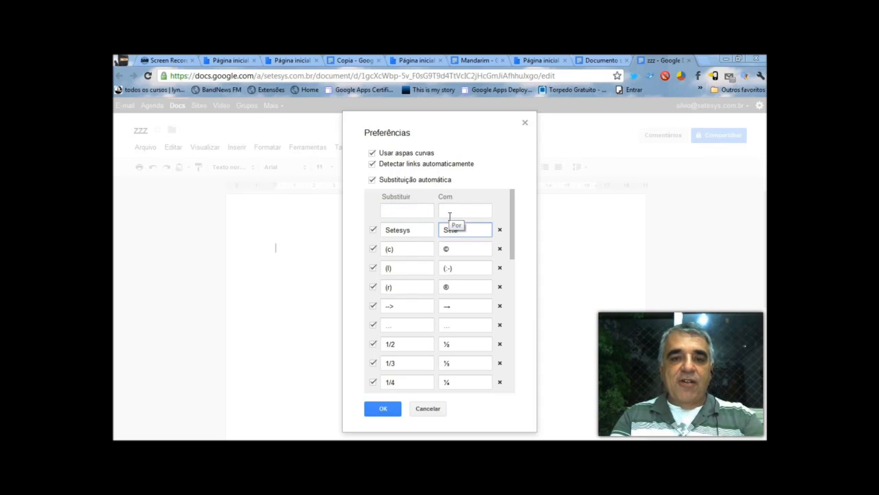
text(sys )
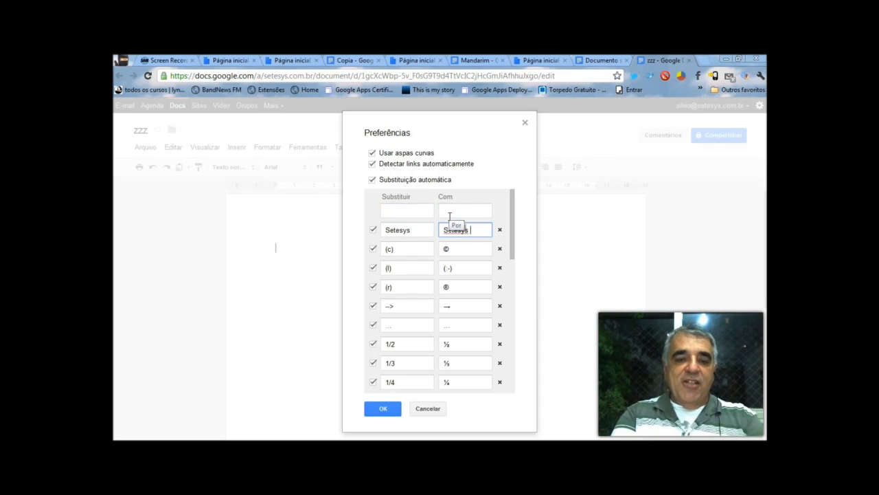
text(Tec)
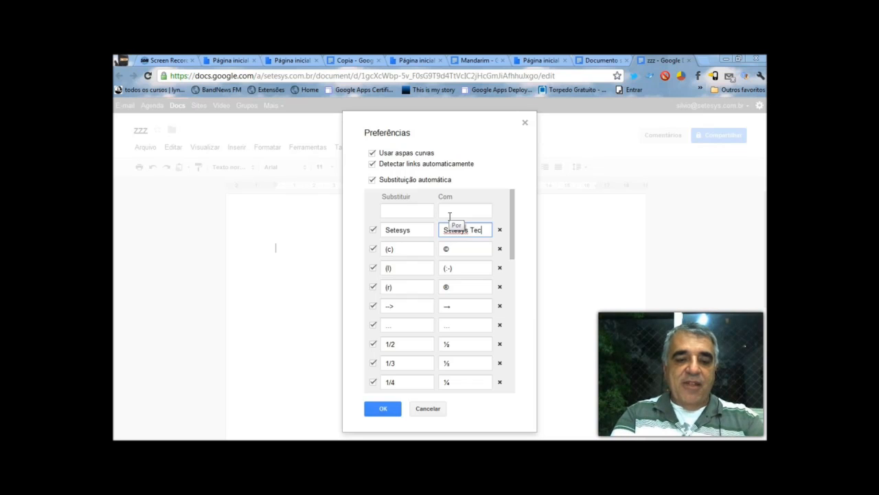
text(nologia)
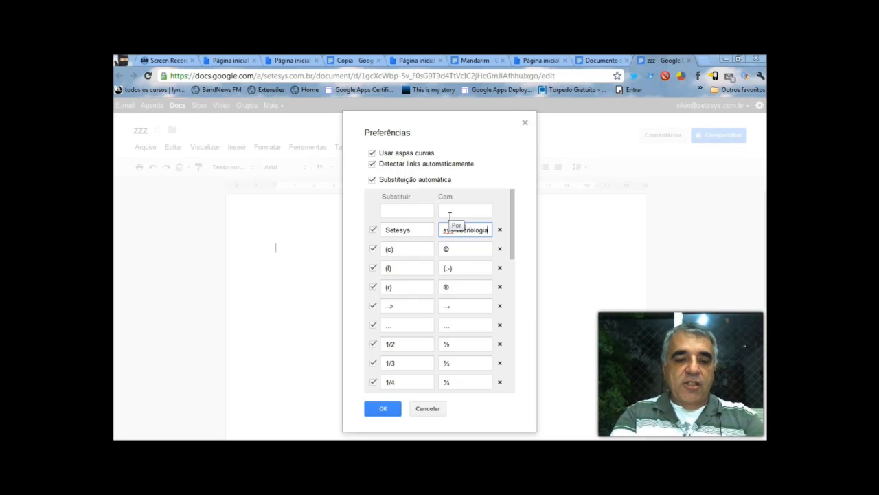
text( de Resu)
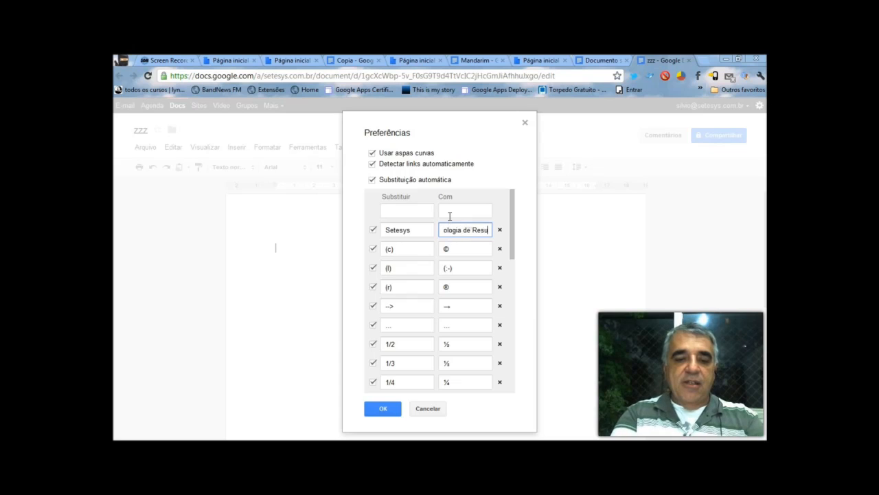
text(ltados)
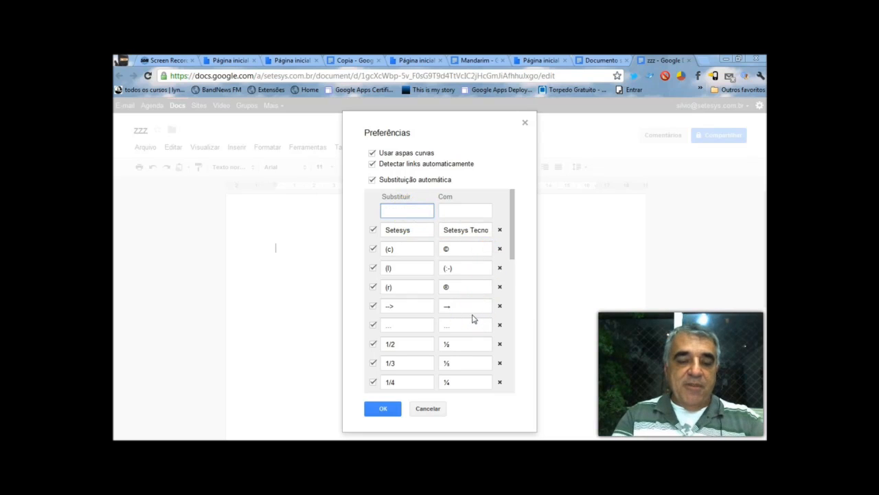
Add another automatic substitution that replaces "Sds" with "Saudações".
text(Sds)
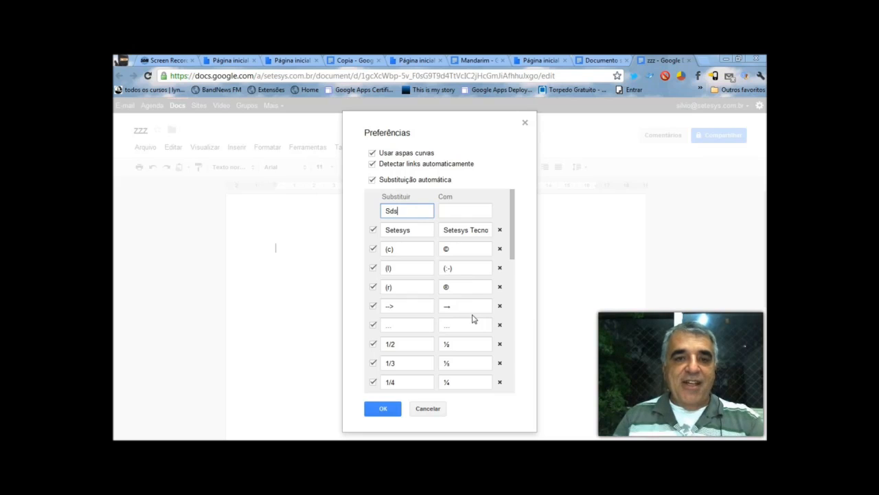
click(616, 343)
click(465, 209)
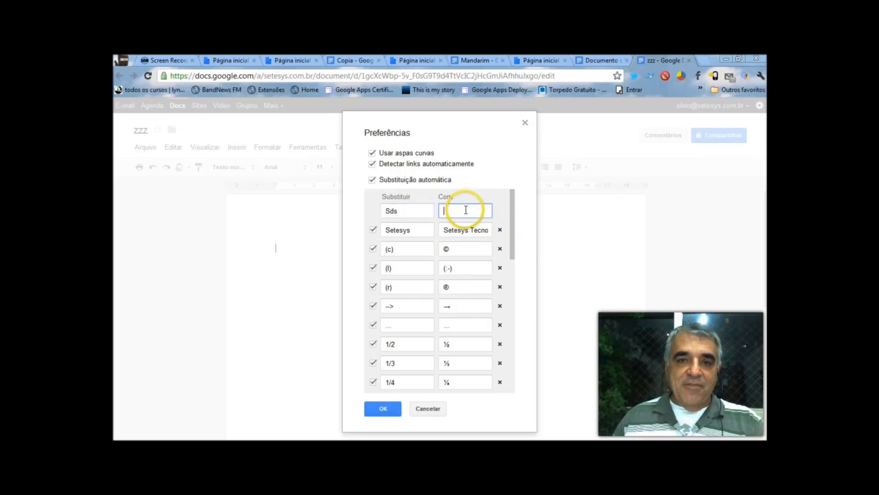
text(Sau)
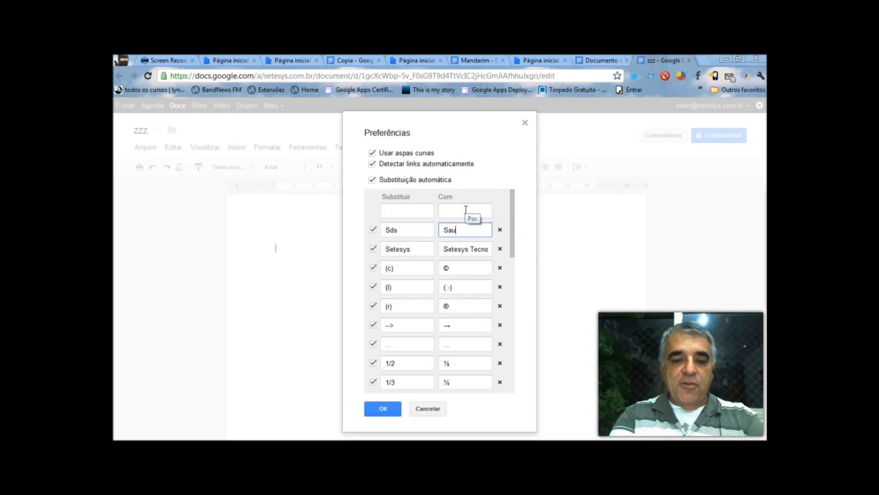
text(dações)
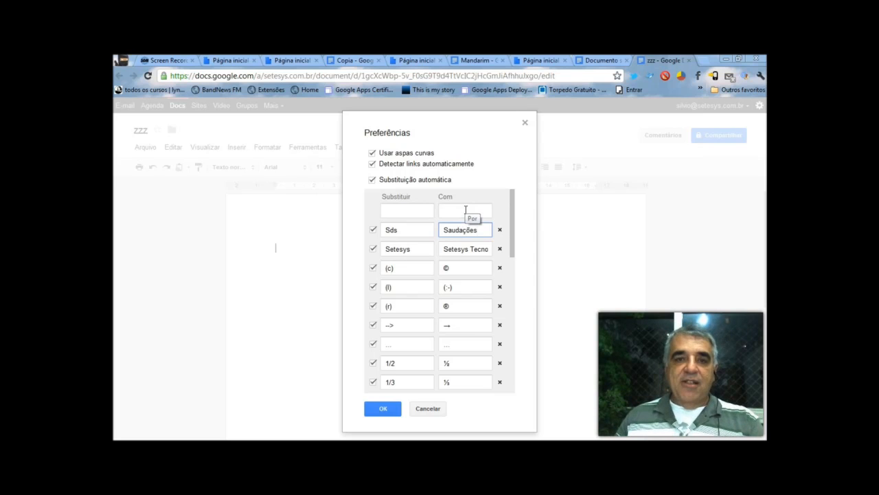
Add an automatic substitution that replaces "Bjs" with "(:-x)" and save the preferences.
click(411, 212)
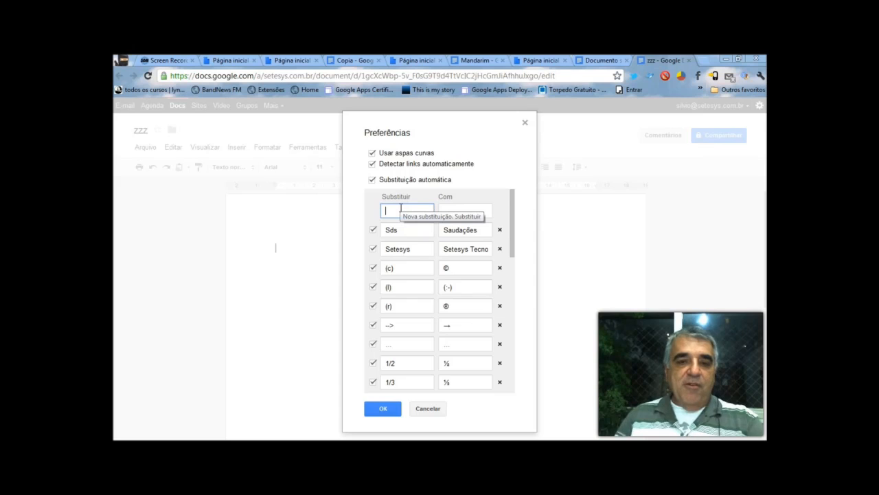
text(bjs)
drag(402, 208, 388, 209)
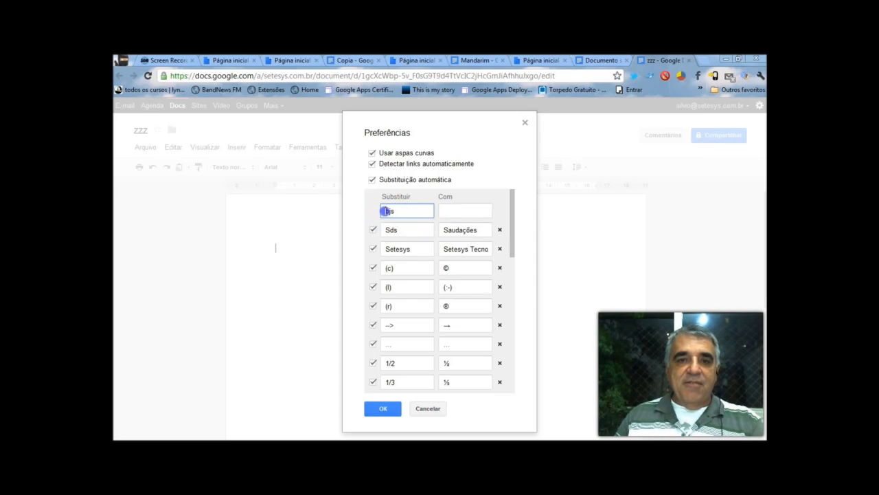
text(B)
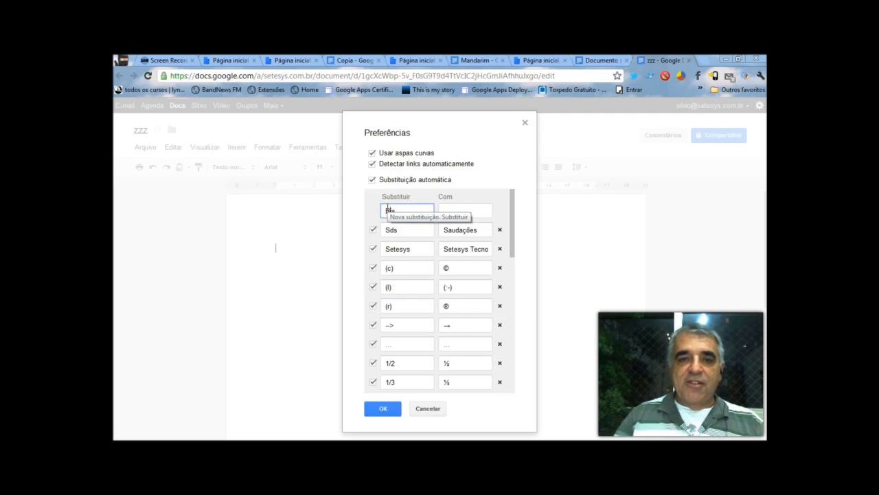
click(456, 211)
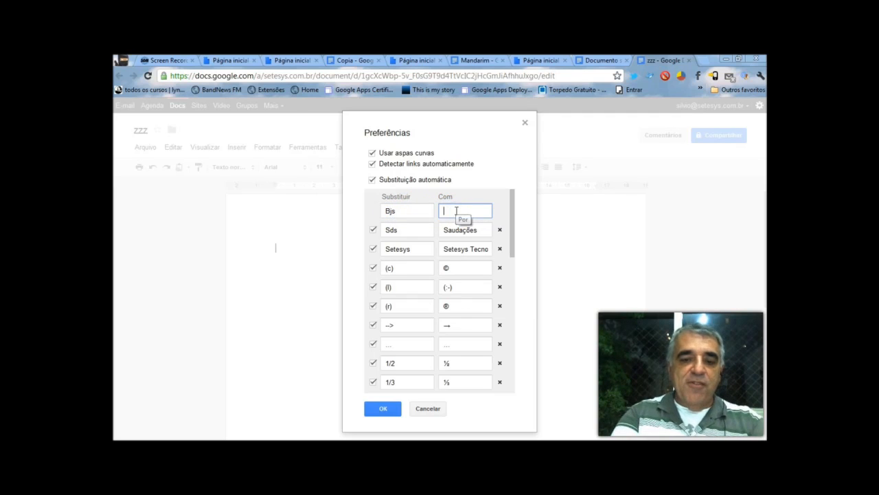
text(()
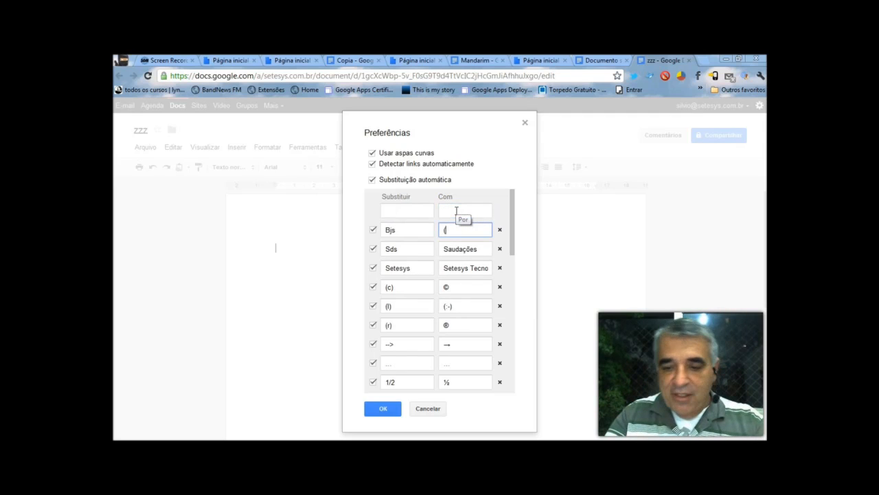
text(:)
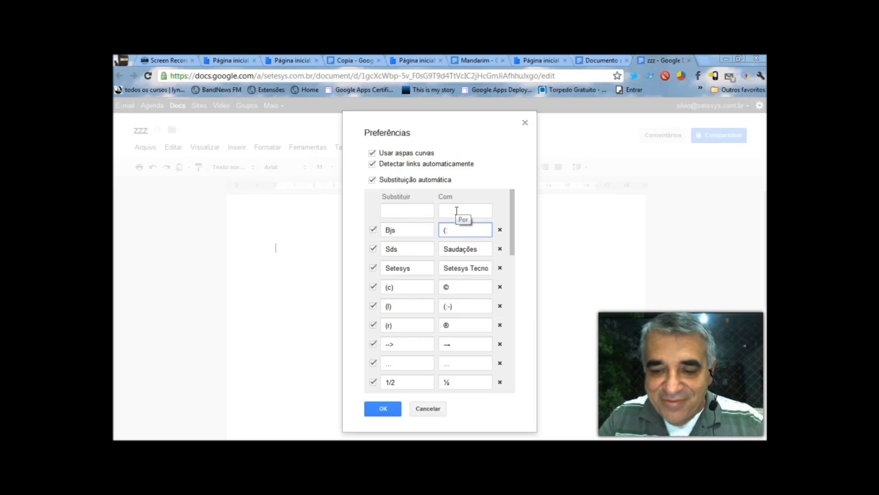
text(-)
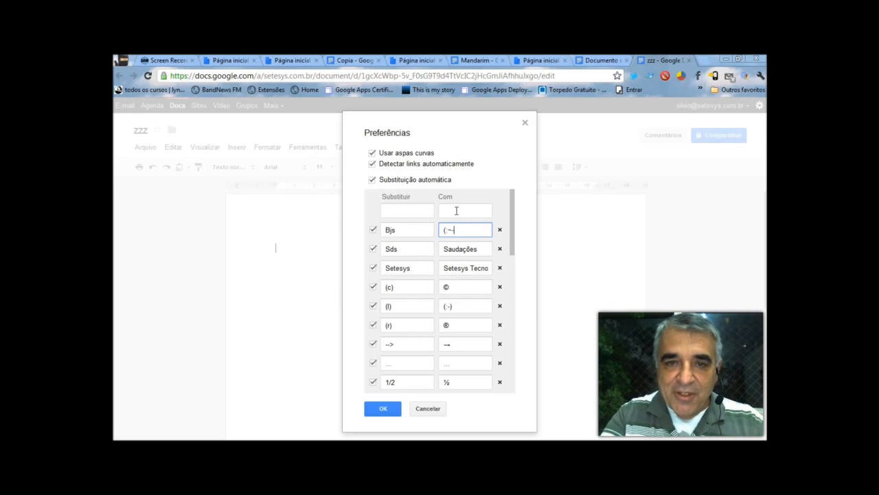
key(BackSpace)
key(BackSpace)
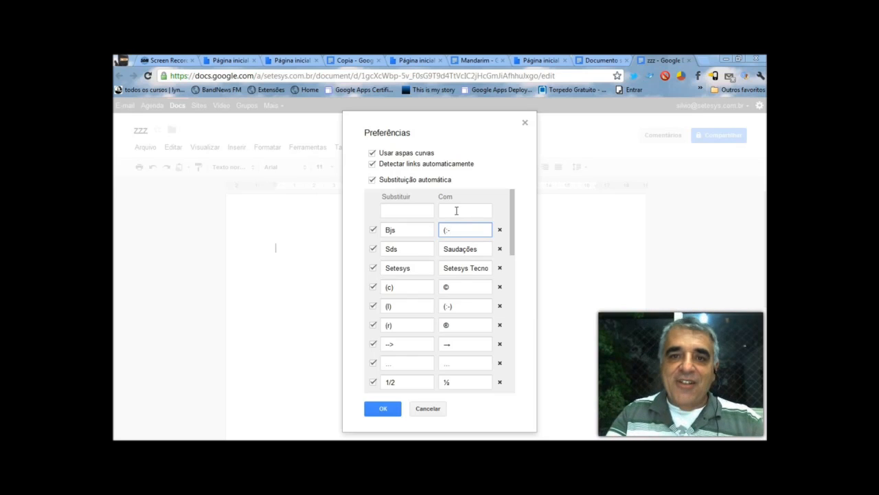
text(:-x)
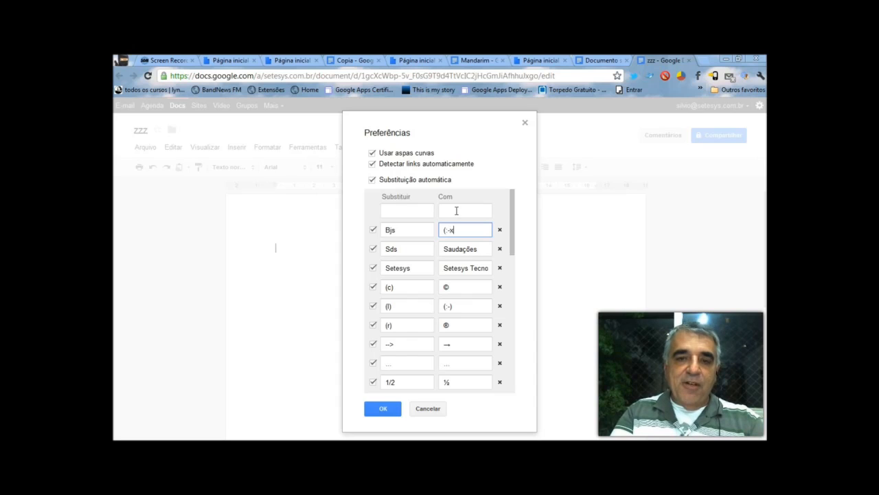
click(382, 409)
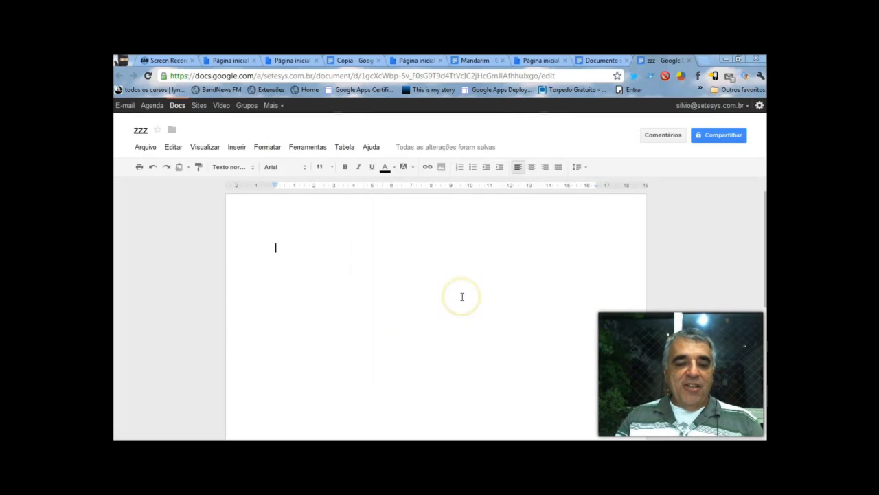
Test the substitutions by entering "Setesys" twice on the first line and the greeting and "bjs" abbreviations two lines below.
text(Sete)
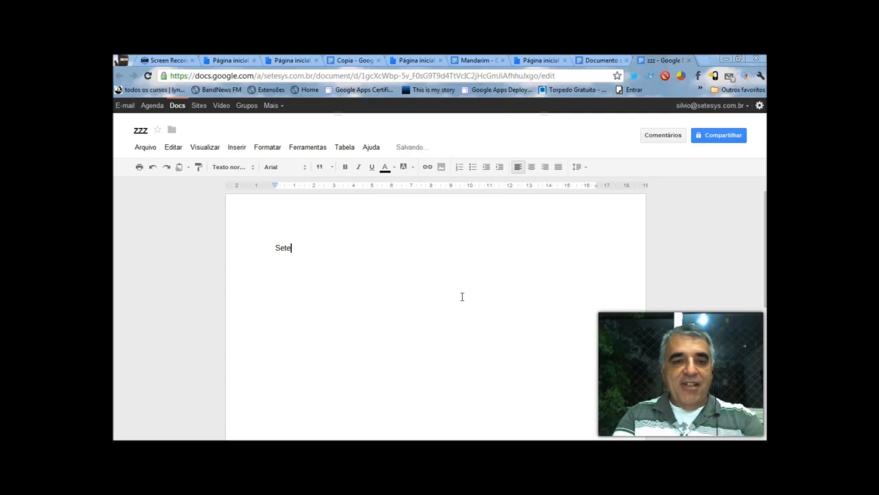
text(sys)
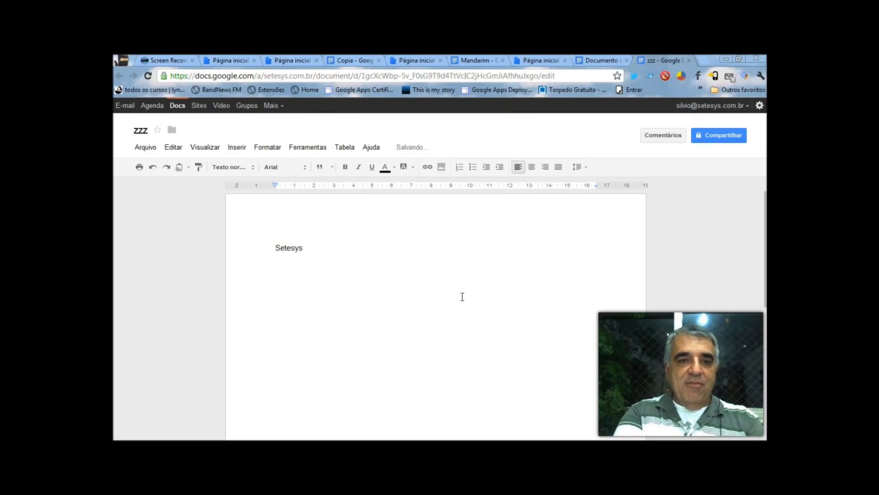
text( tecnologia de resultados)
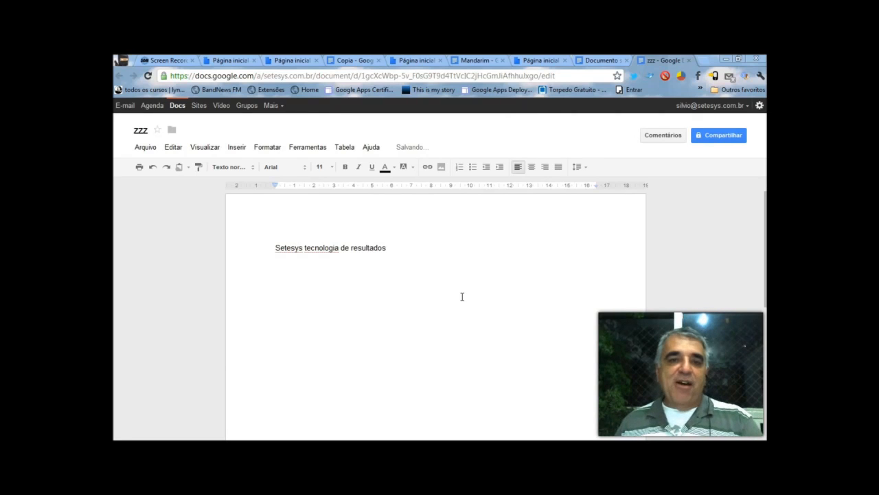
text(  Setesys tecnologia de resultados)
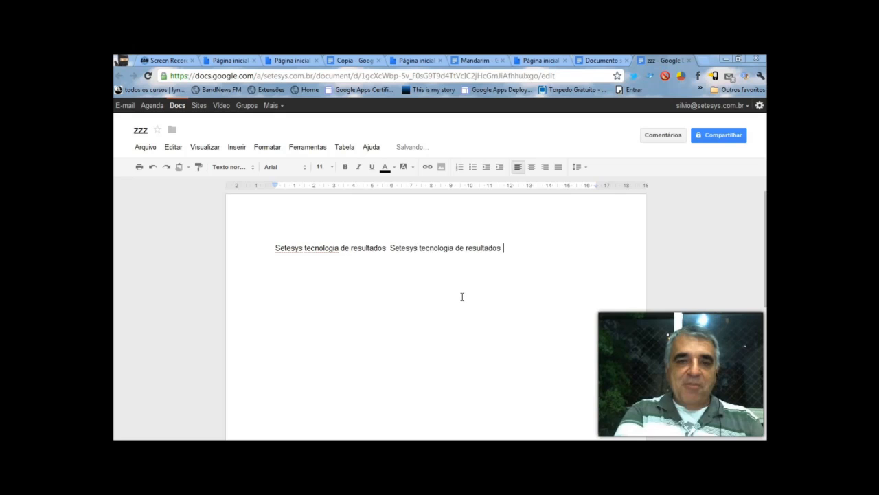
key(Return)
key(Return)
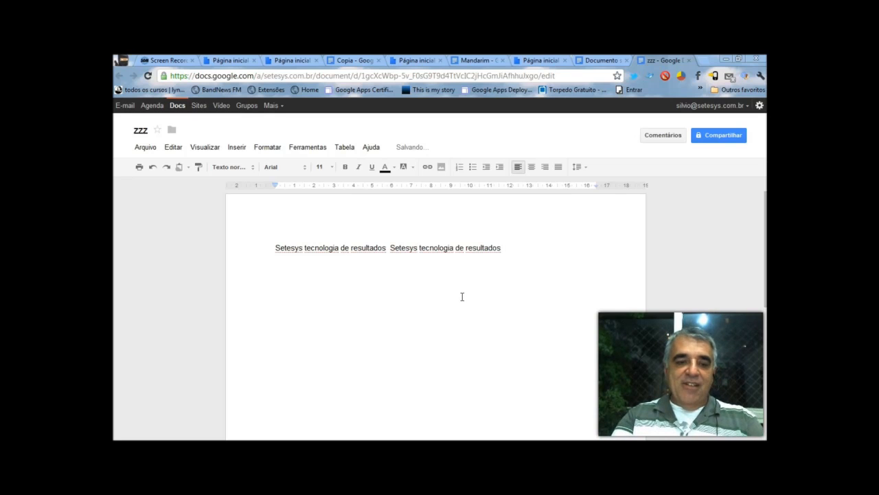
text(saudações )
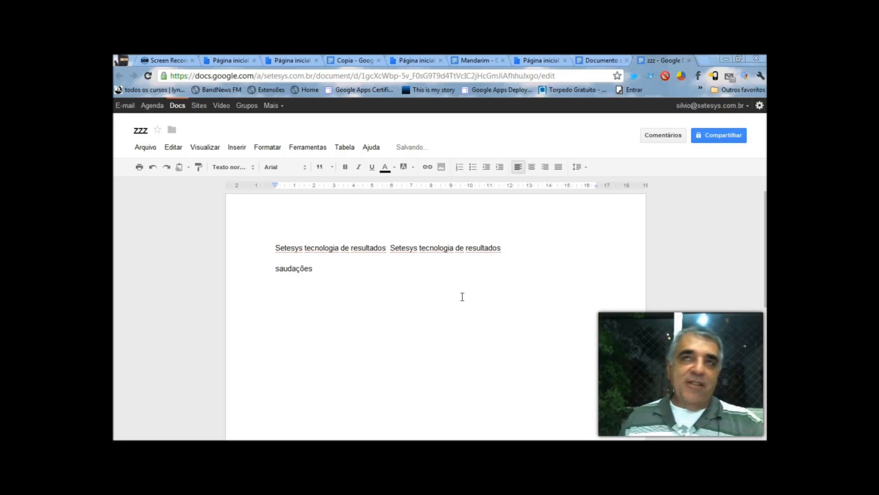
text(bjs)
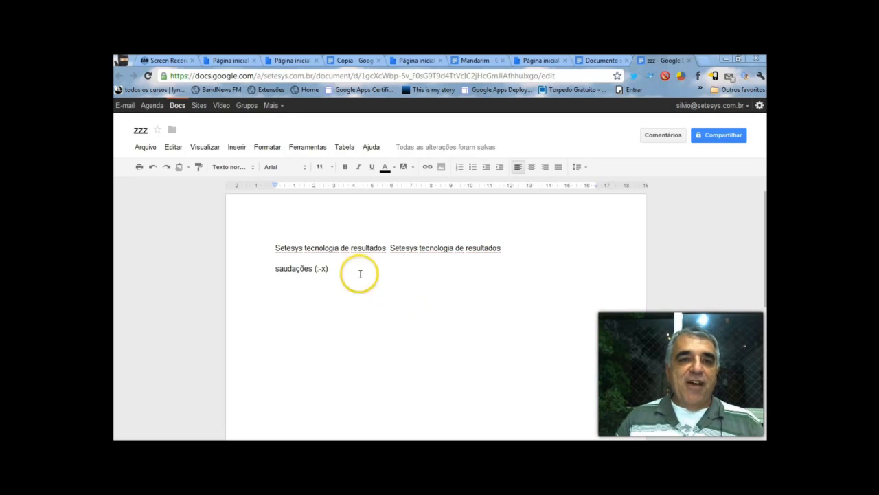
Insert a table with five columns and four rows below the greeting line.
click(310, 147)
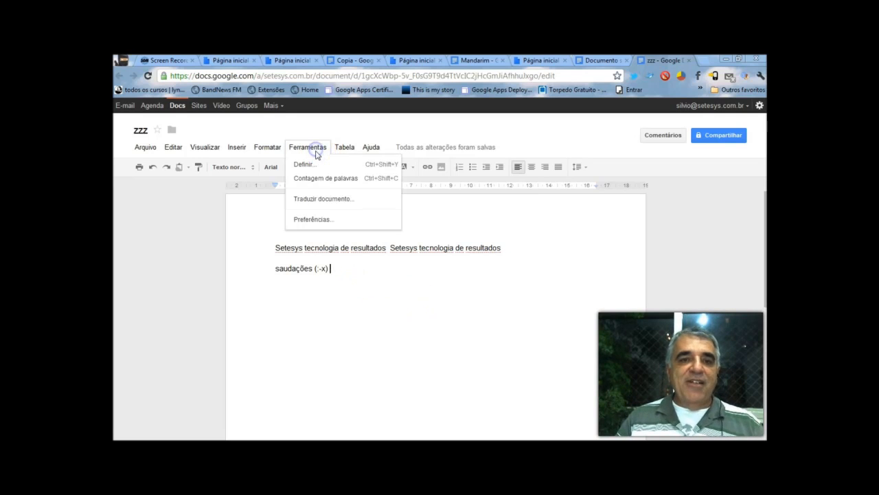
click(313, 221)
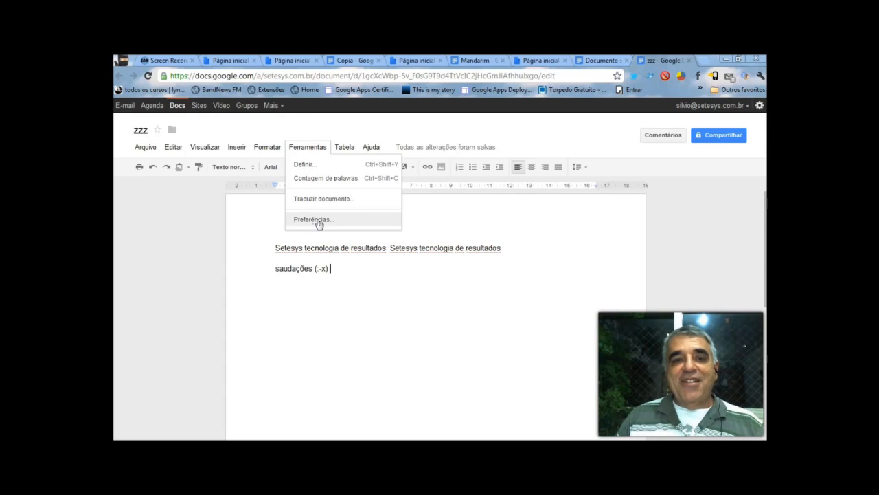
click(345, 148)
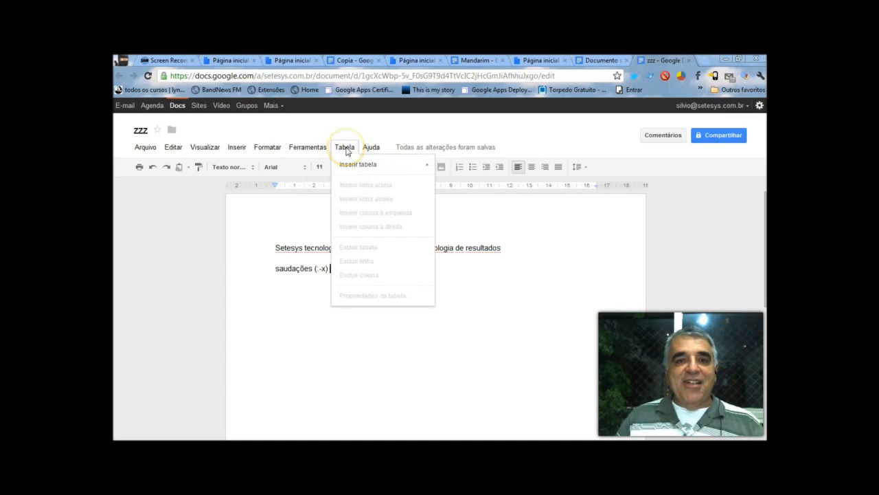
mouse_move(353, 167)
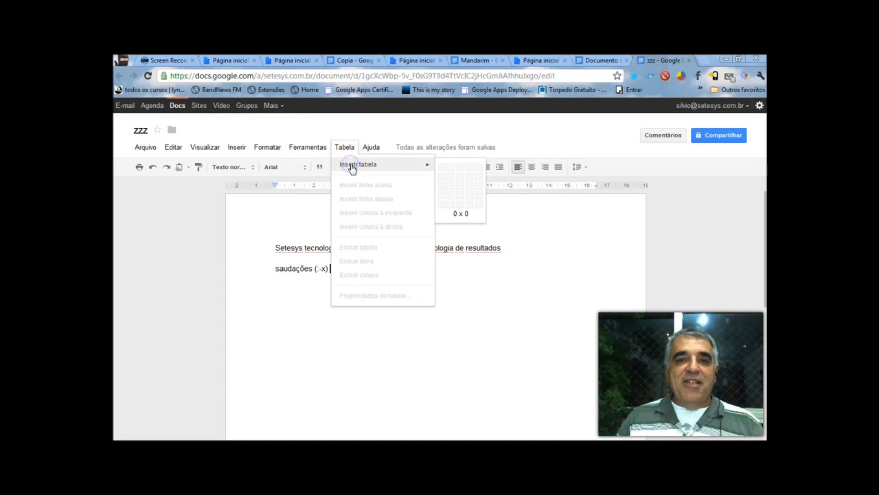
click(481, 191)
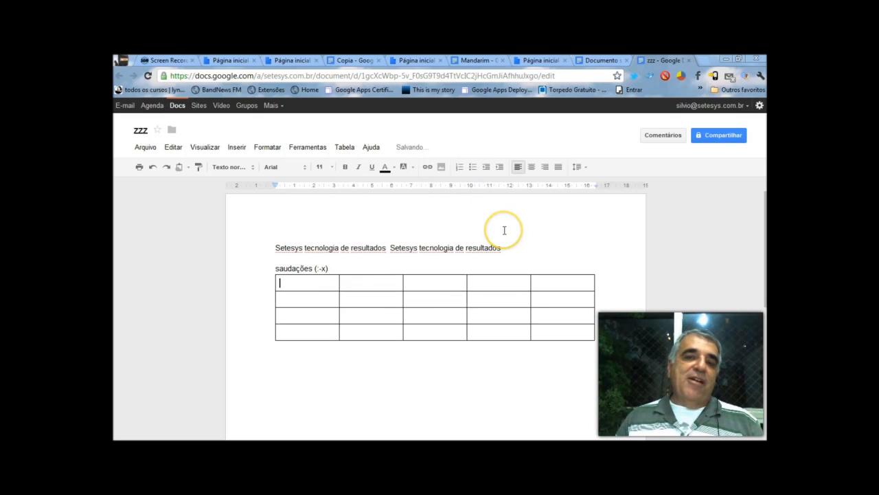
In the properties of the whole table, set the border colour to blue and the cell background to yellow.
drag(328, 281, 577, 333)
right_click(520, 313)
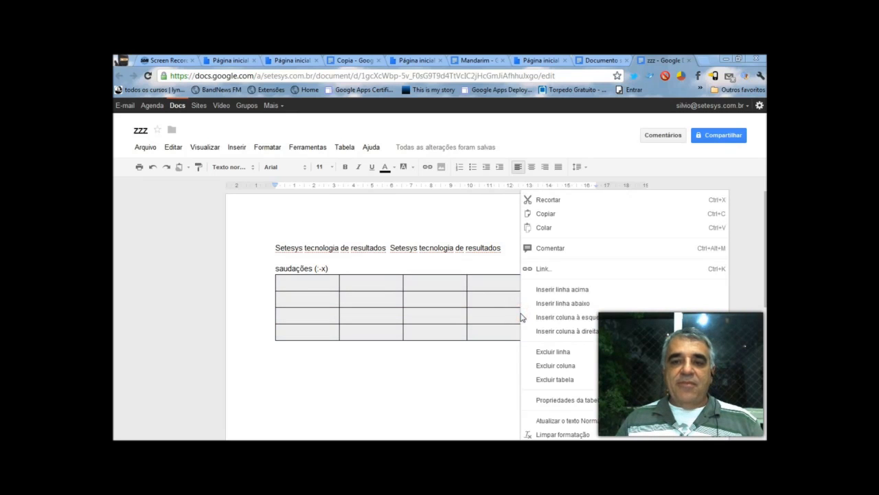
click(588, 401)
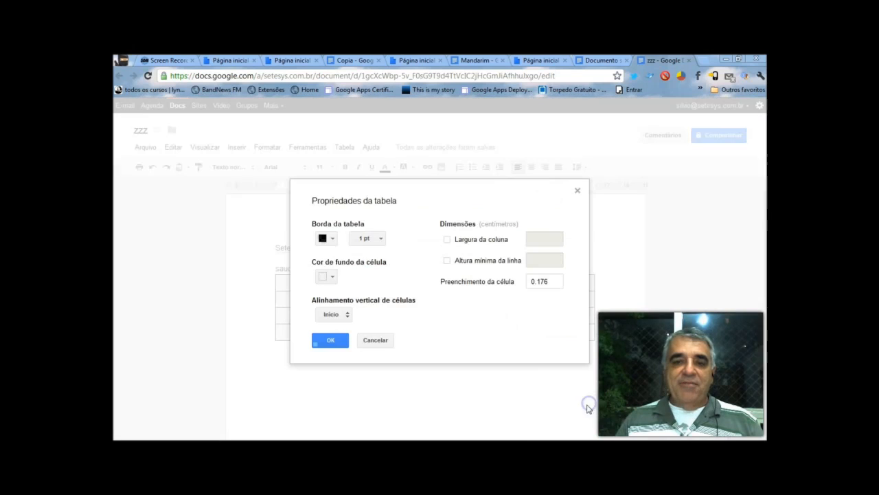
click(332, 238)
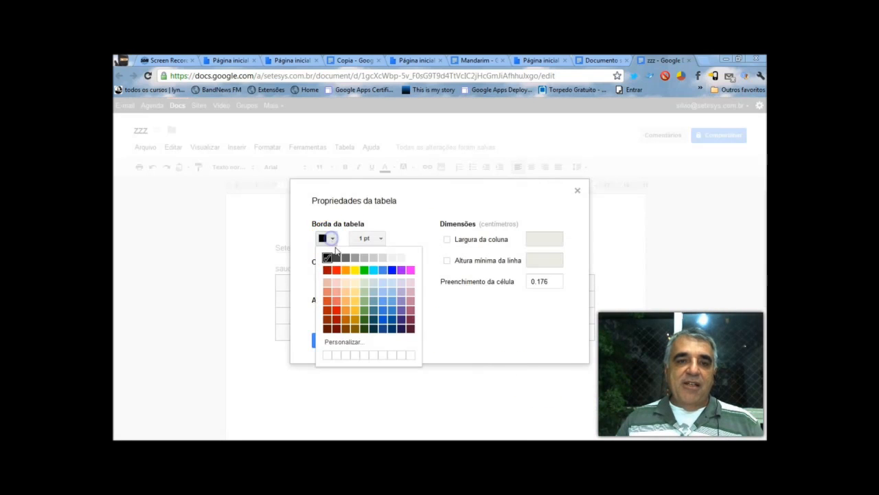
click(392, 270)
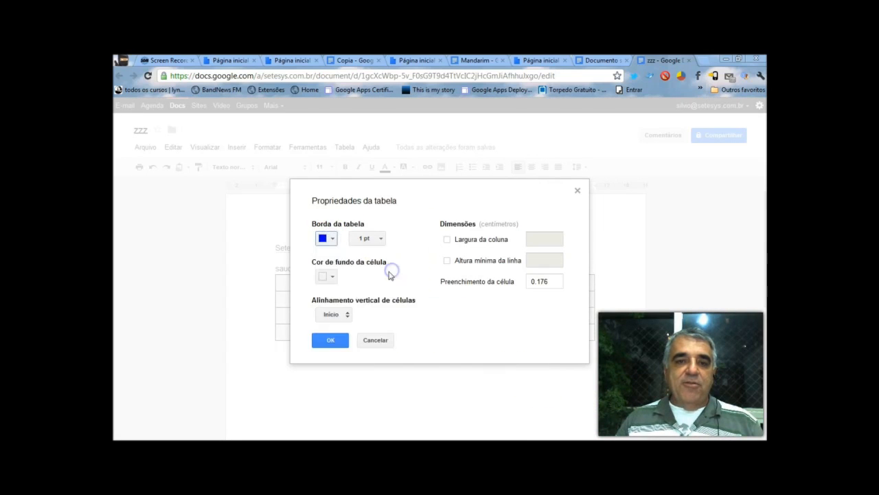
click(327, 276)
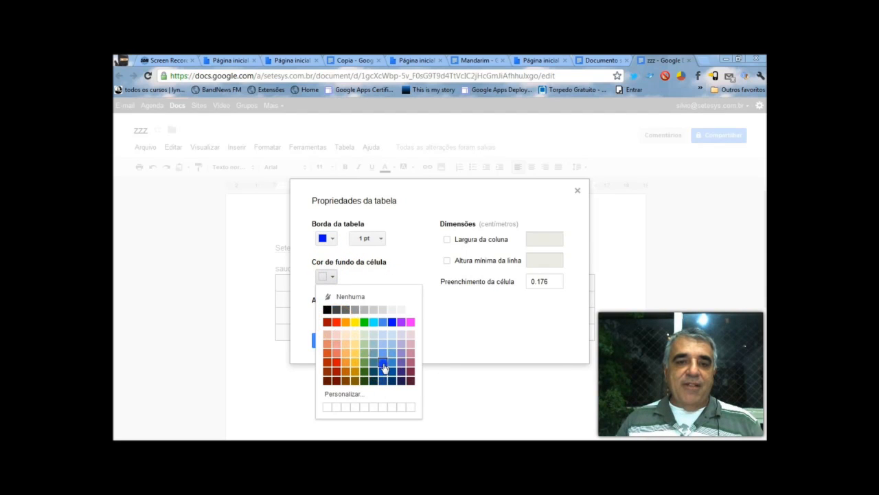
click(355, 322)
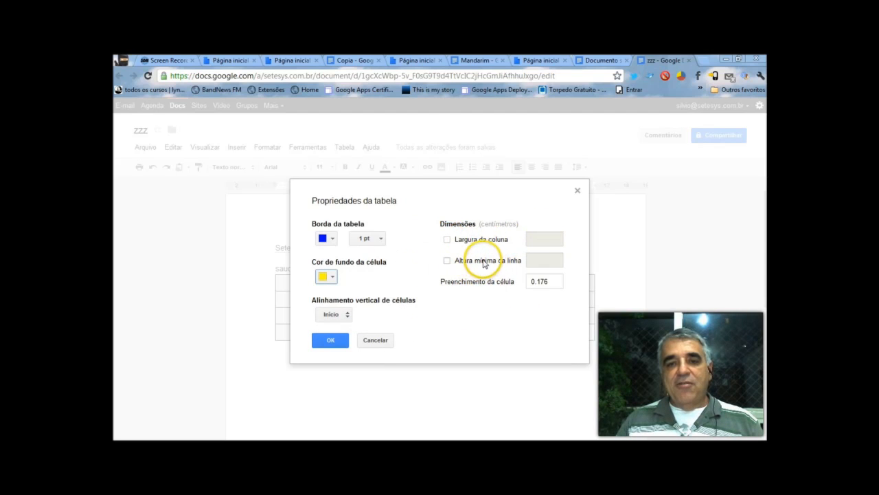
Set the vertical cell alignment to Centro and apply the table properties.
click(349, 317)
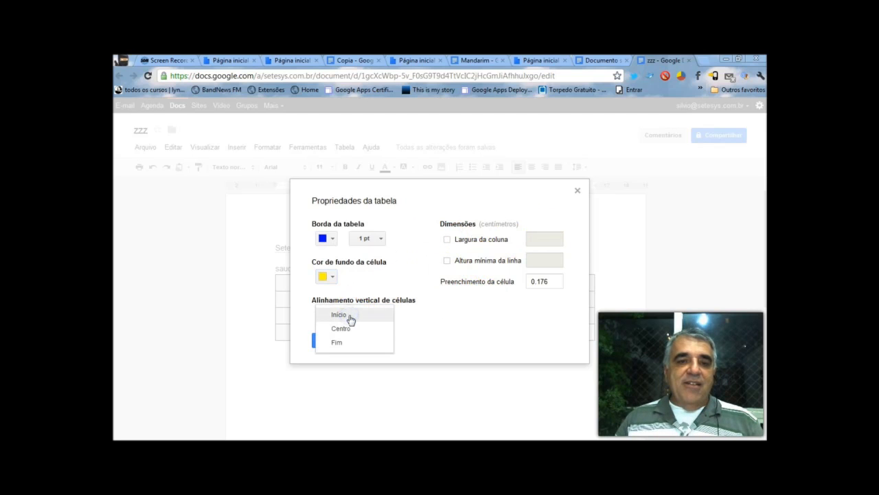
click(348, 328)
click(334, 339)
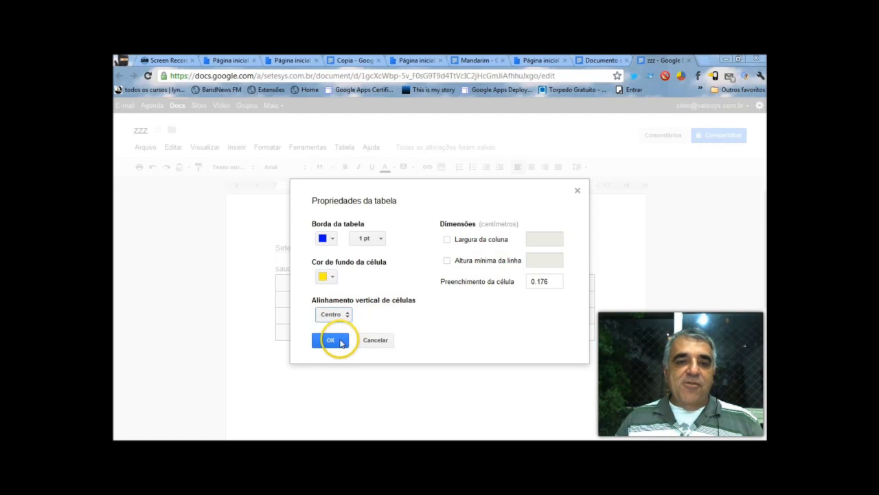
Enter the sample text "ASSASASSDDD" in the second row, second column of the table.
click(474, 378)
click(395, 300)
text(ASSASASSDDD)
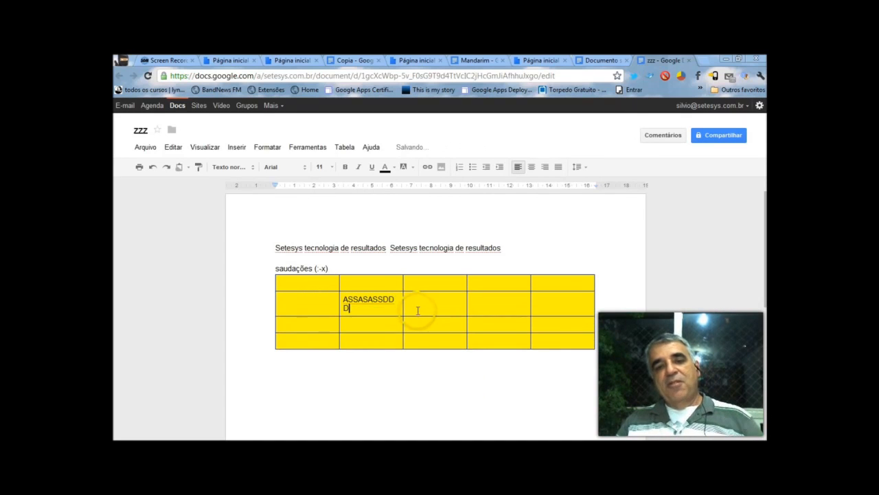
click(403, 392)
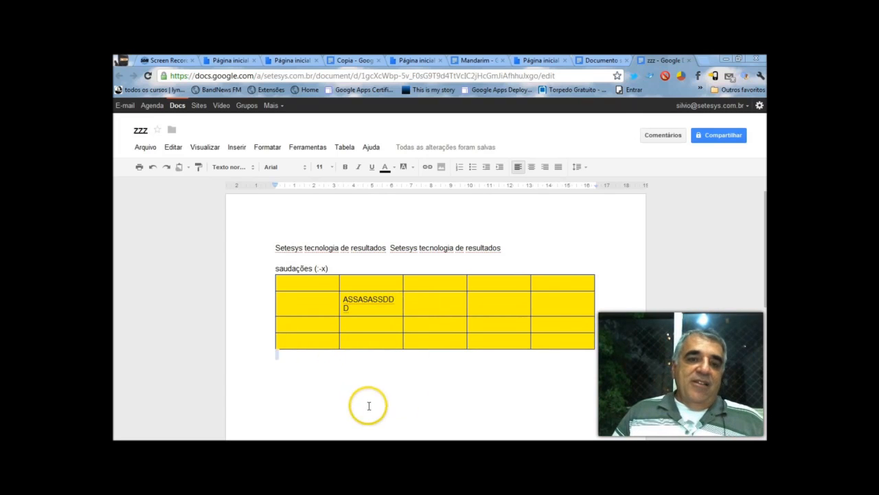
click(347, 147)
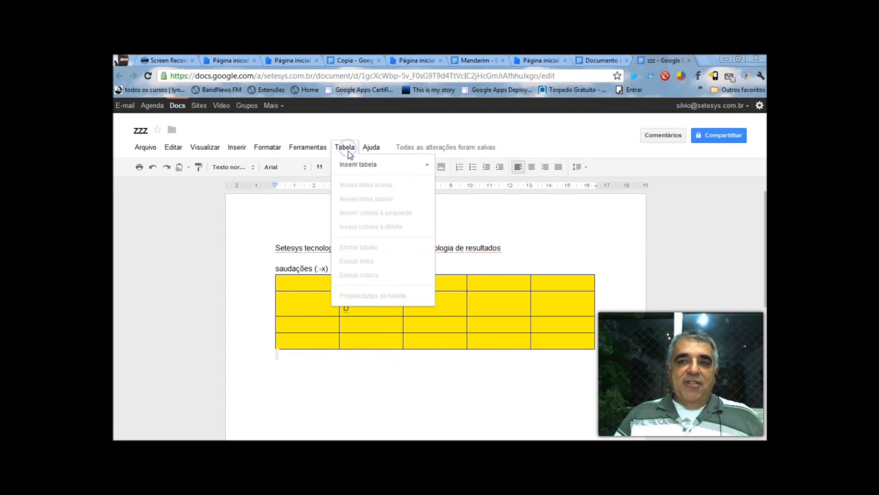
click(379, 392)
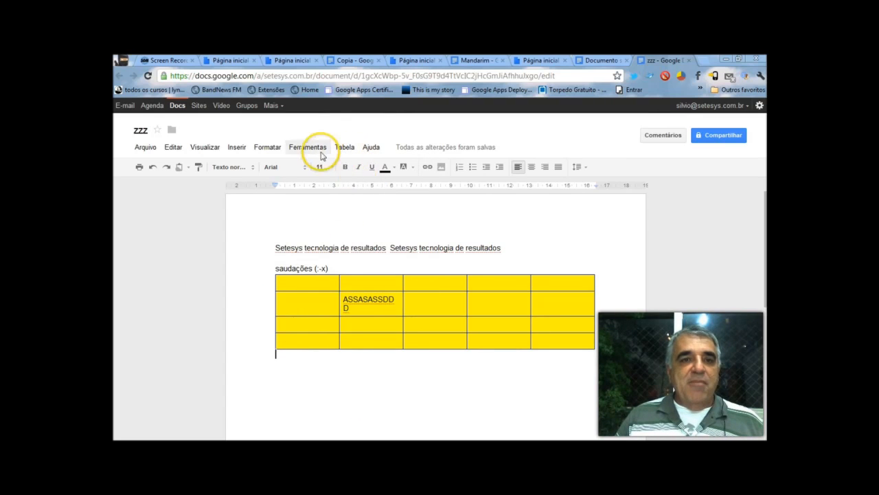
click(147, 148)
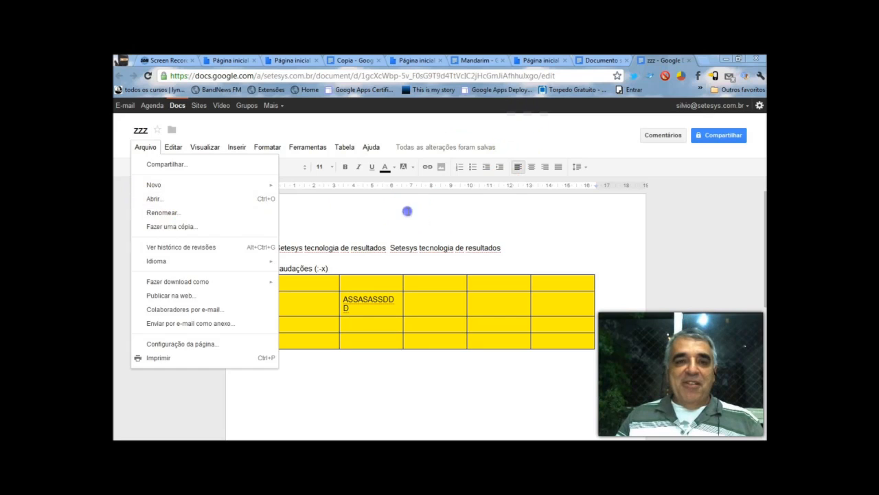
Dismiss the open file options, view the list of keyboard shortcuts, and close it.
click(406, 209)
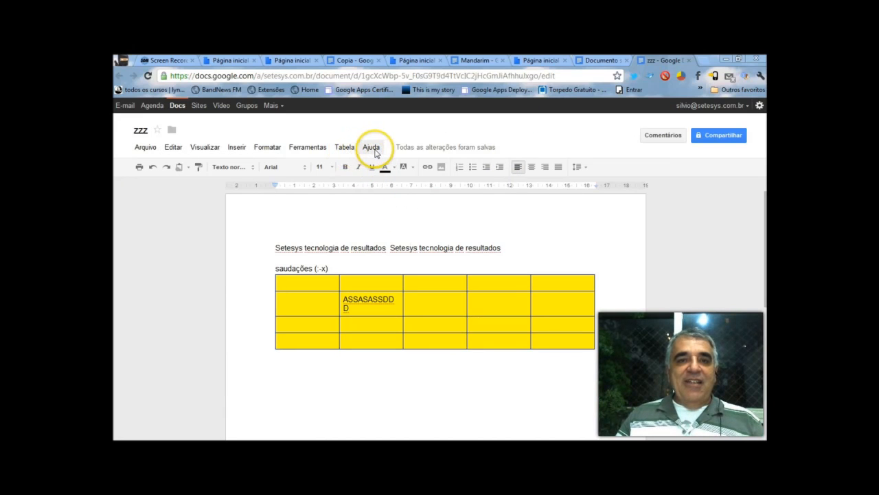
click(371, 147)
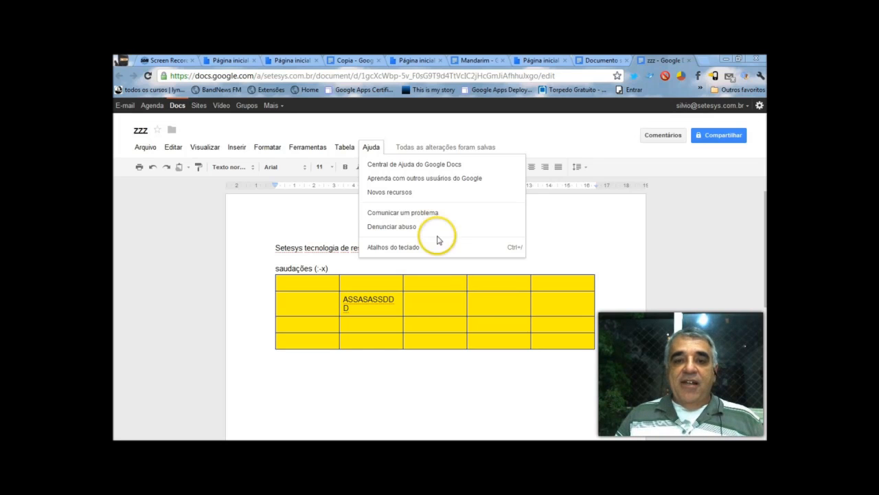
click(421, 251)
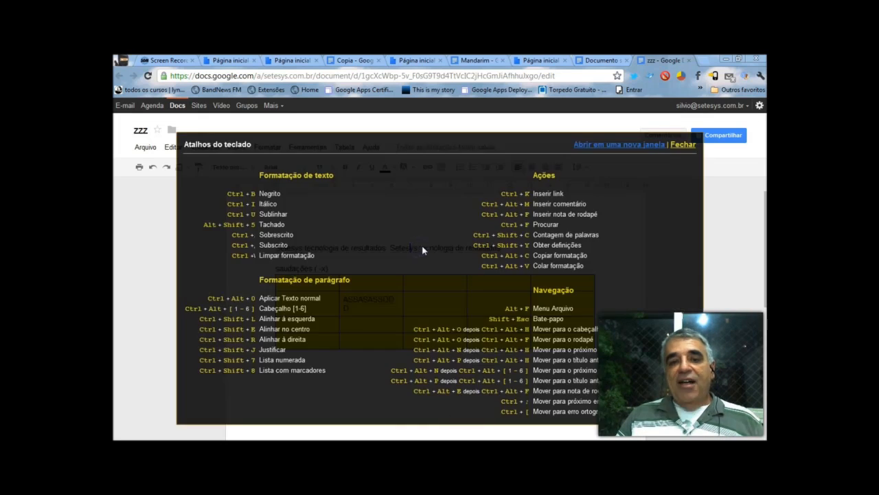
click(683, 145)
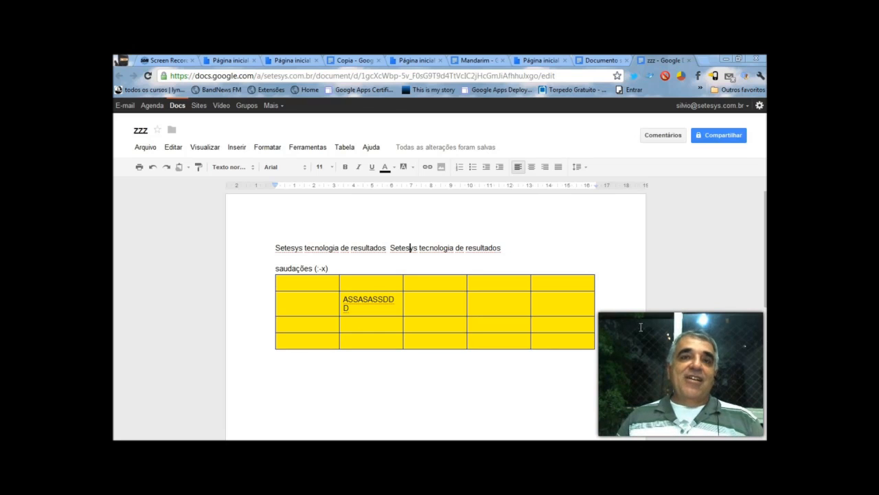
click(697, 238)
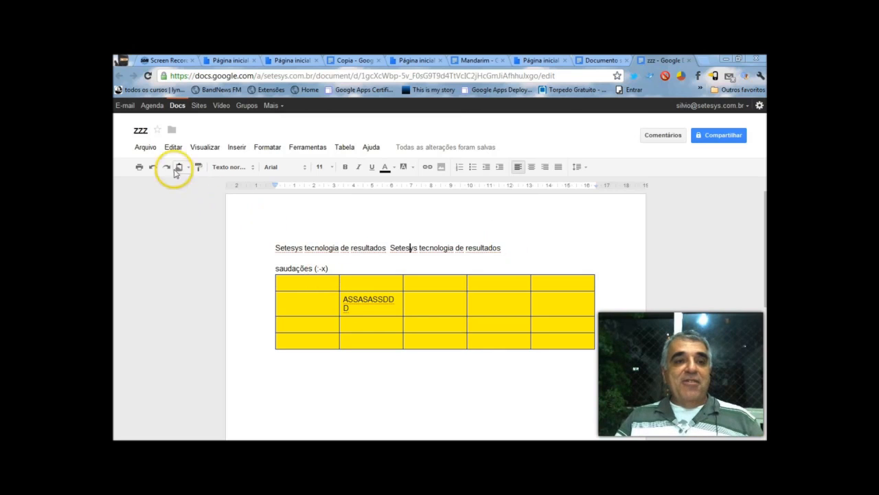
click(145, 148)
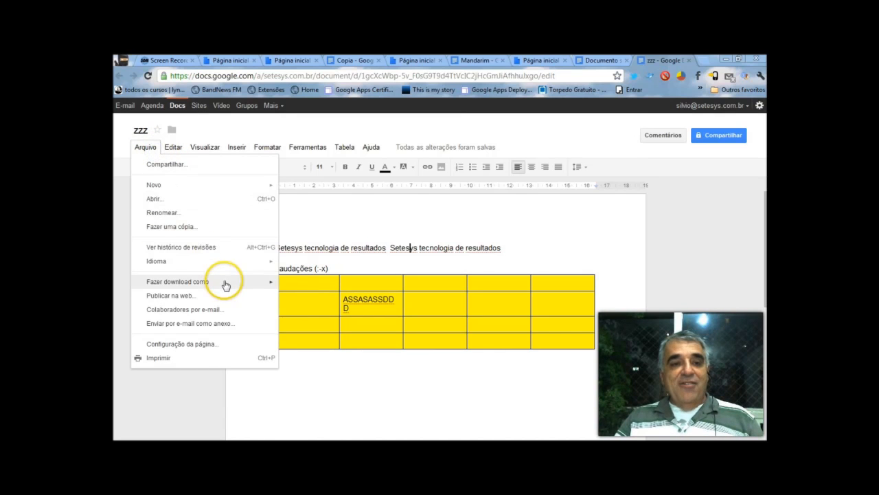
mouse_move(223, 285)
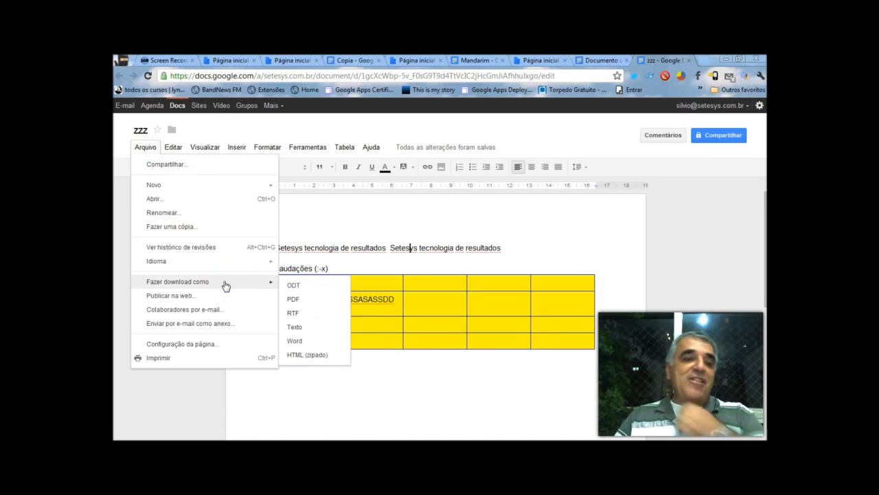
mouse_move(205, 147)
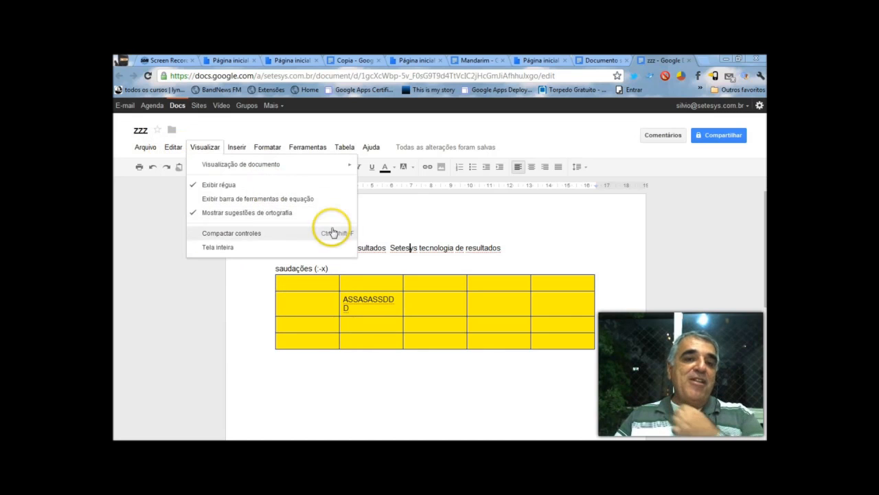
click(378, 229)
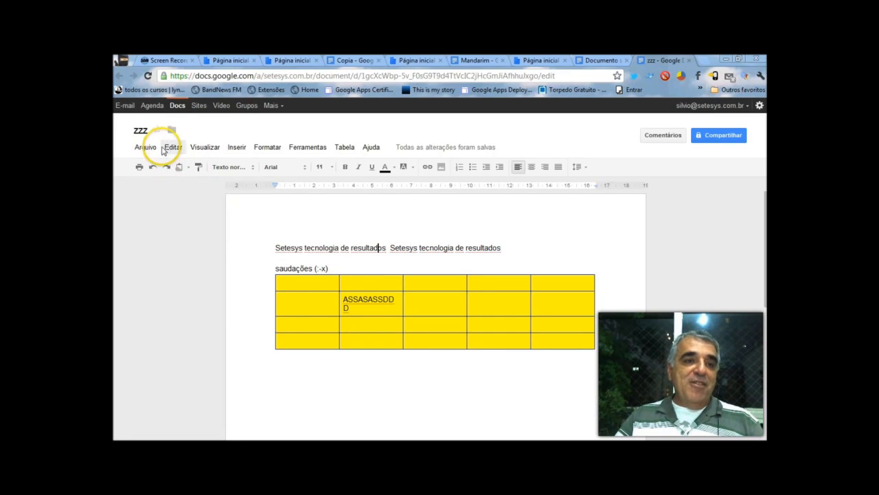
Leave the zzz document for the Docs list and return to the open Mandarim document, clearing its translation dialog.
click(178, 106)
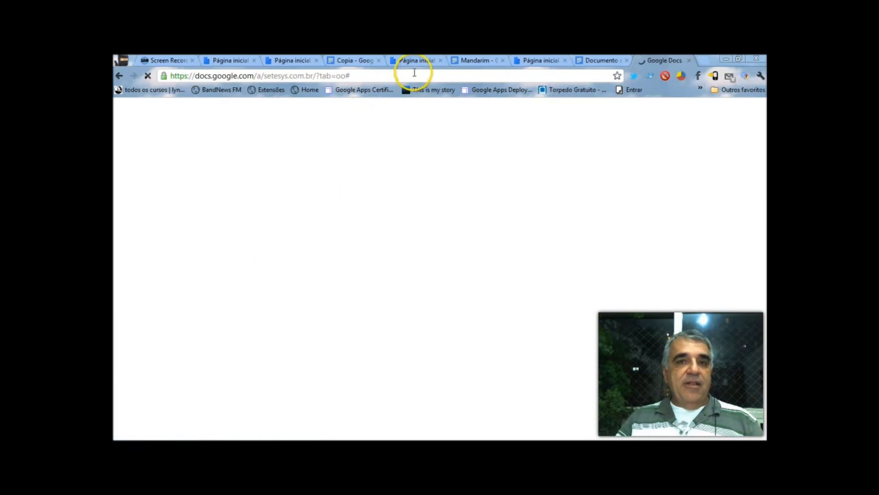
click(415, 63)
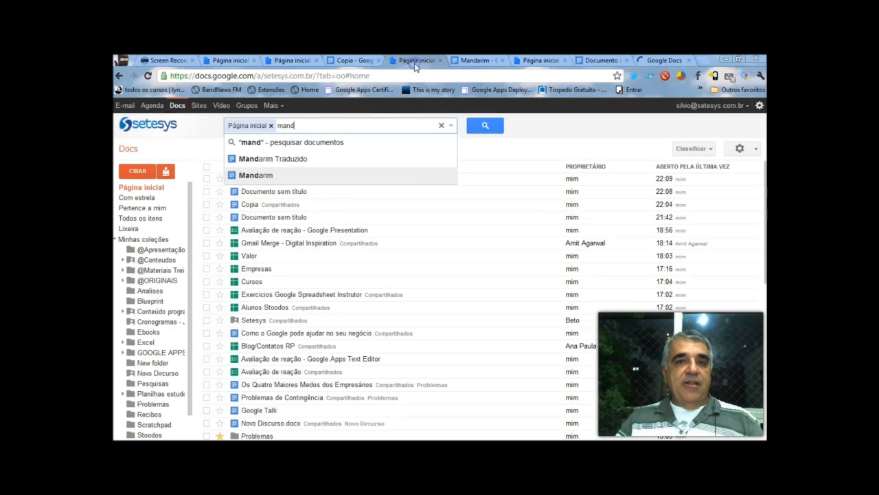
click(474, 61)
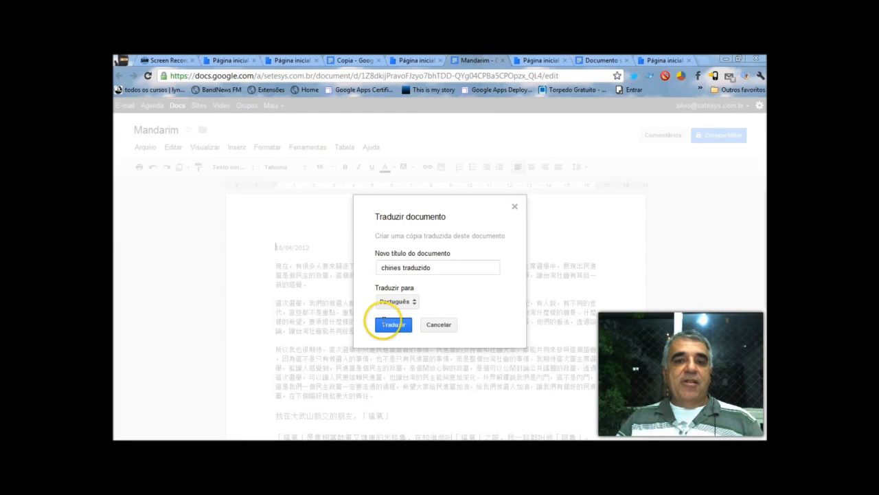
click(394, 324)
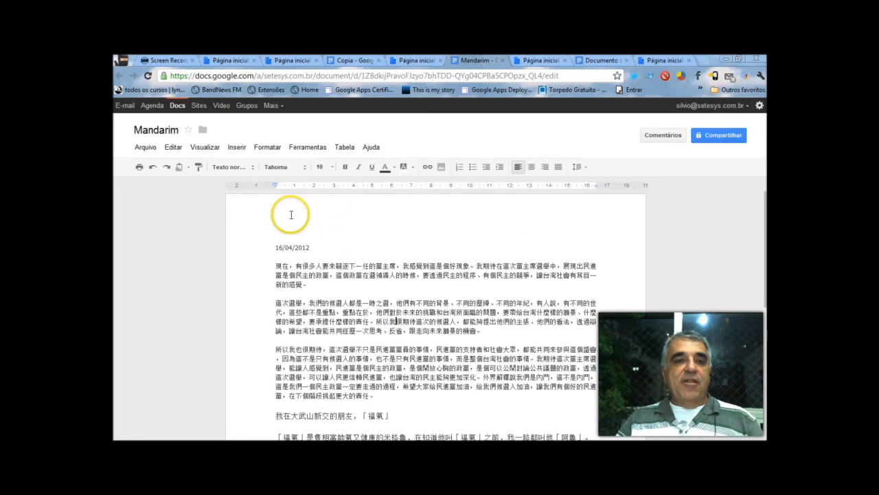
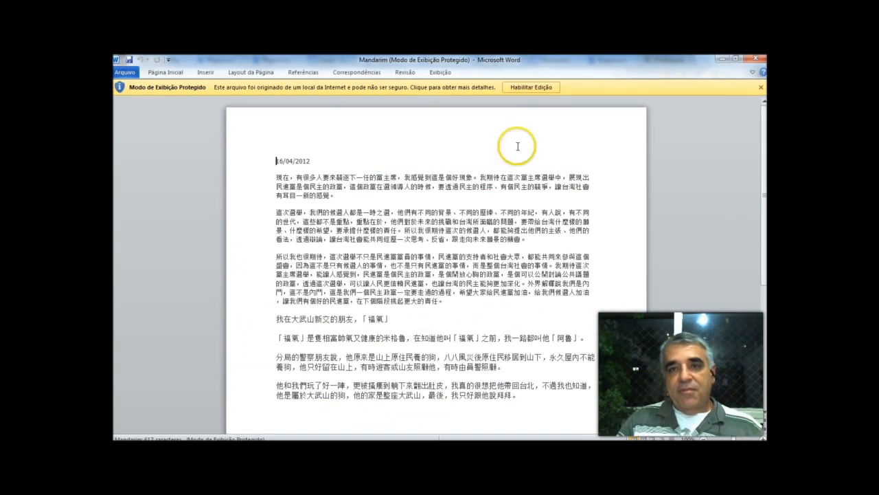
Enable editing of the downloaded Mandarim document in Microsoft Word and look through its text.
click(540, 87)
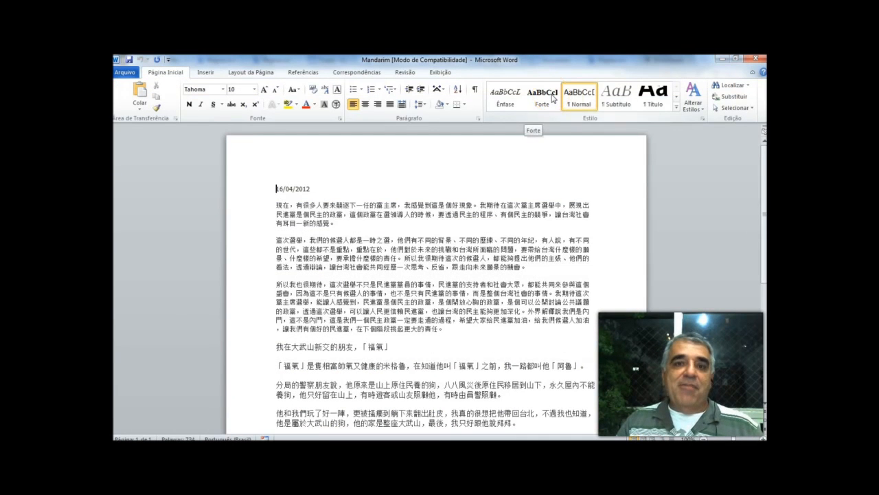
scroll(609, 192, down, 7)
scroll(606, 203, up, 6)
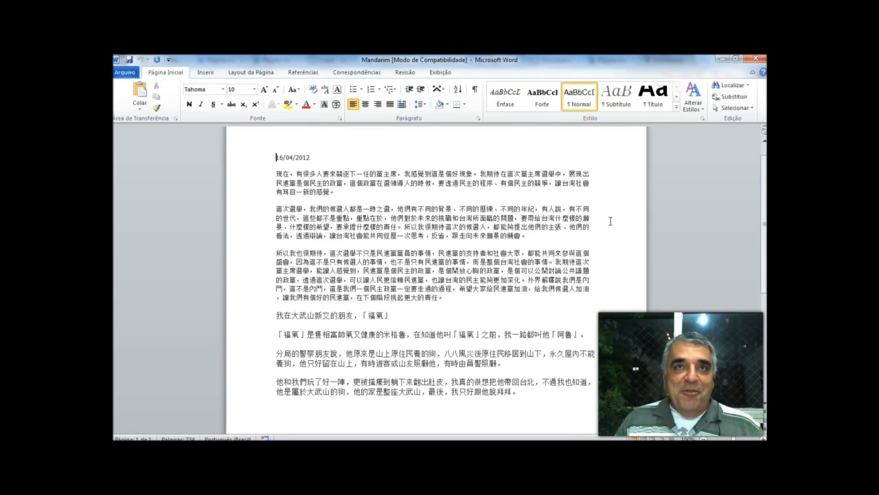
click(605, 226)
scroll(596, 227, up, 1)
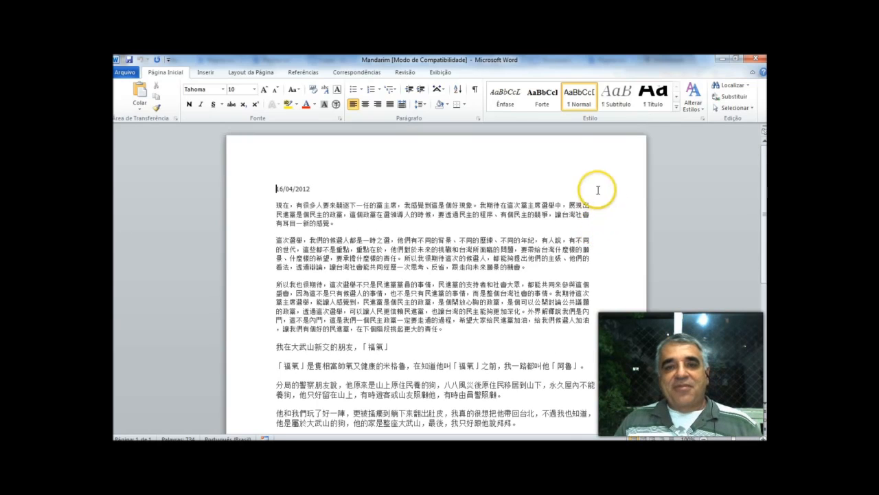
Close the Mandarim document in Word, the Downloads folder window and the browser's downloads page.
click(758, 59)
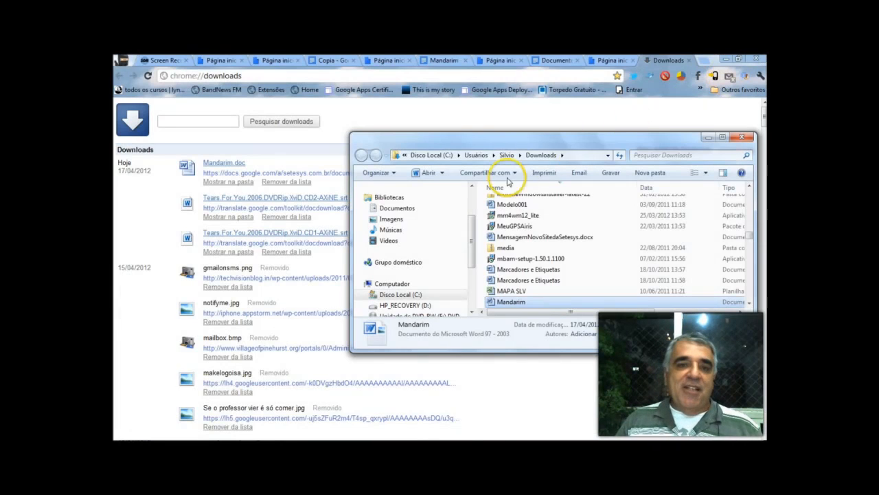
click(742, 137)
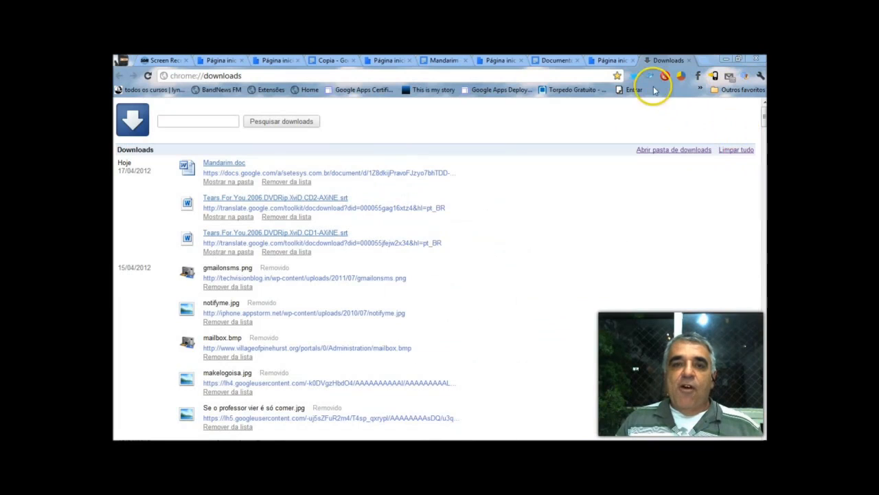
click(689, 61)
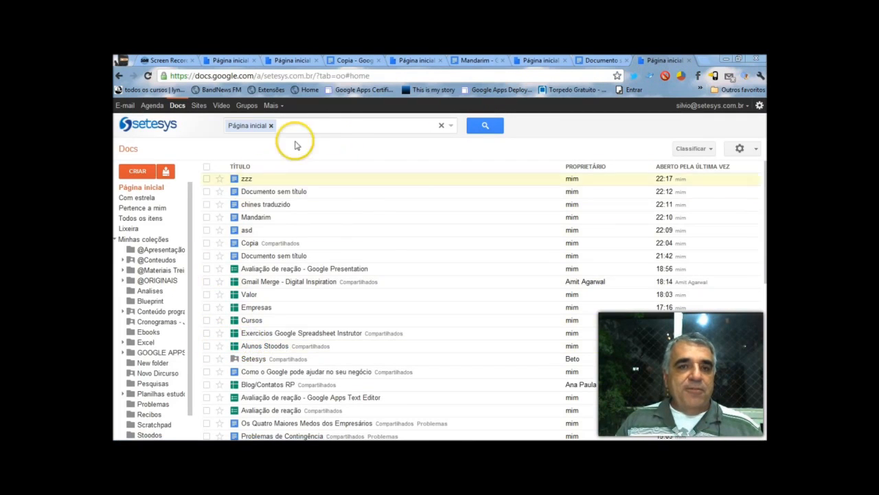
Download the Mandarim document from Google Docs as a PDF.
click(491, 62)
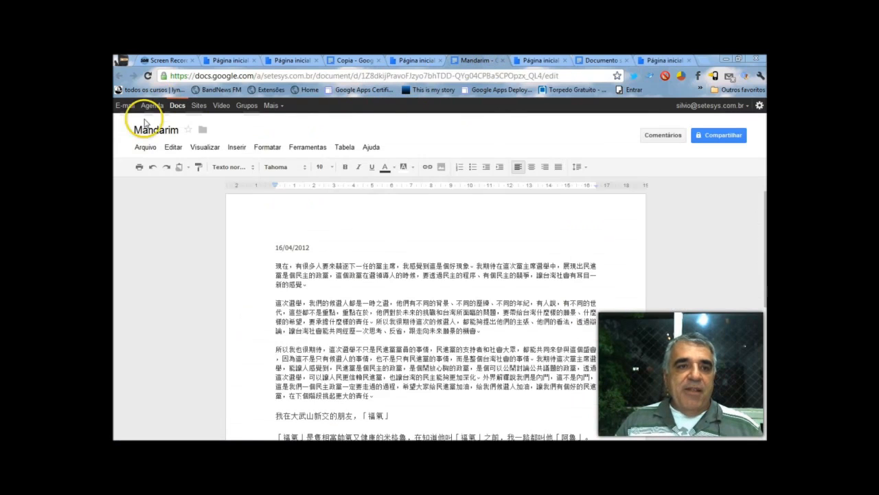
click(146, 148)
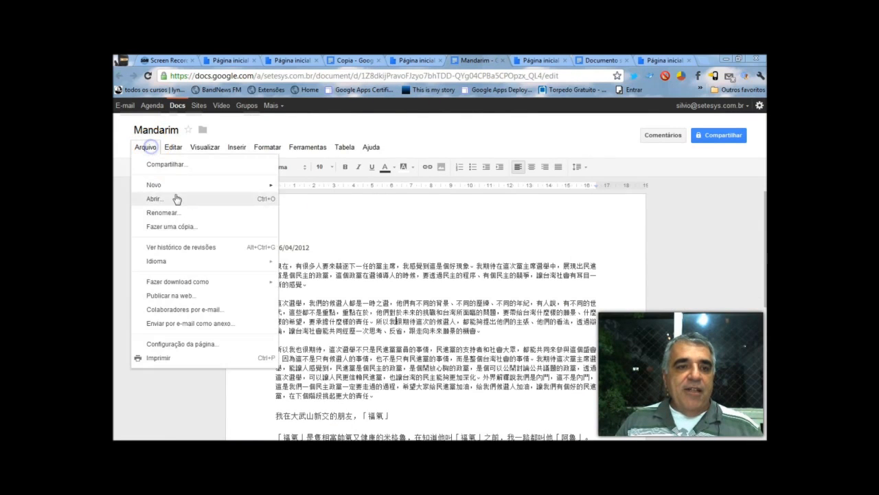
click(197, 283)
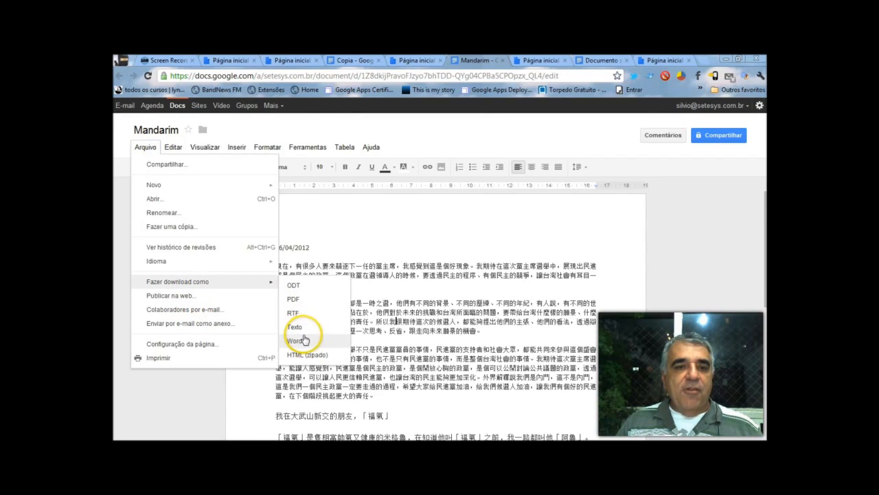
click(308, 298)
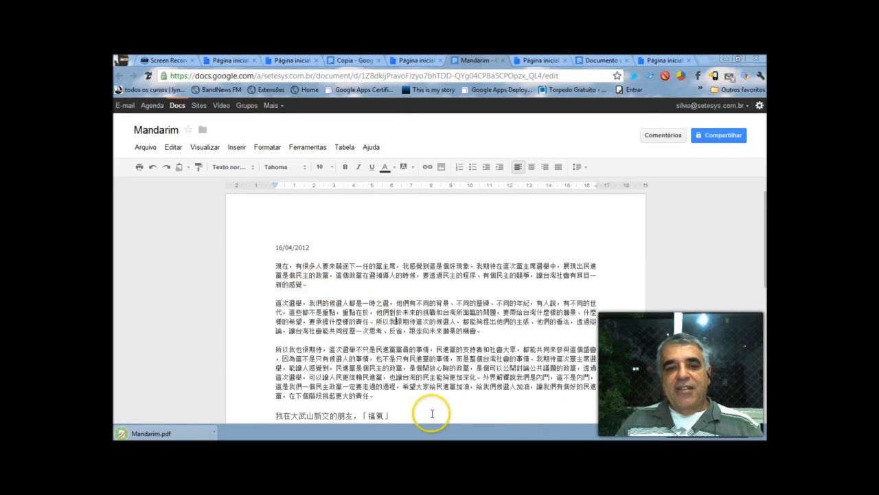
Open the downloaded Mandarim.pdf in Foxit Reader, view it with the browser minimized, and close the reader.
click(157, 433)
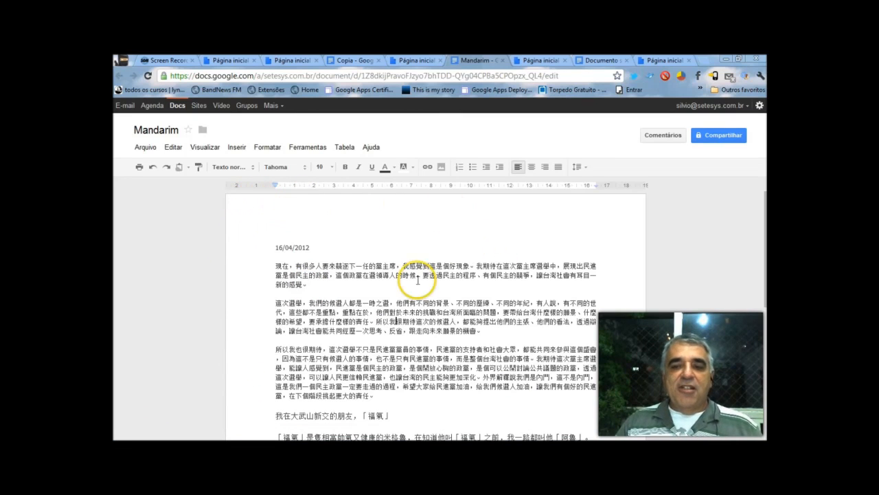
click(726, 60)
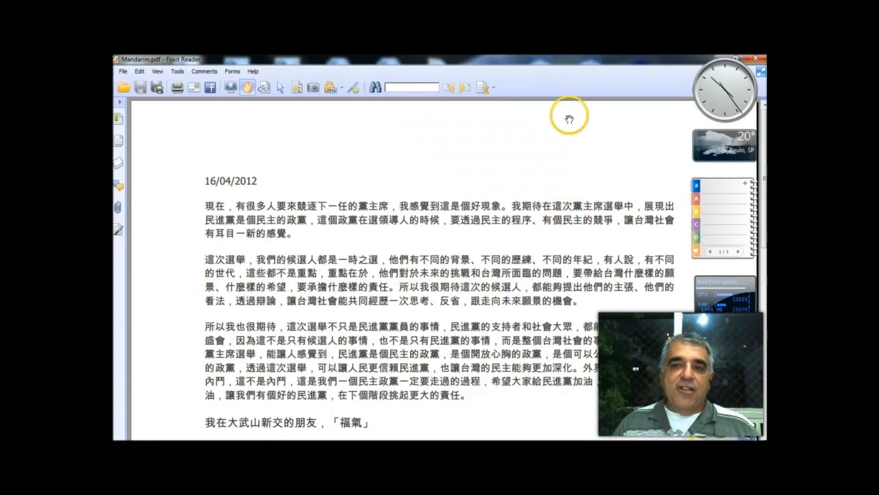
click(444, 66)
double_click(443, 66)
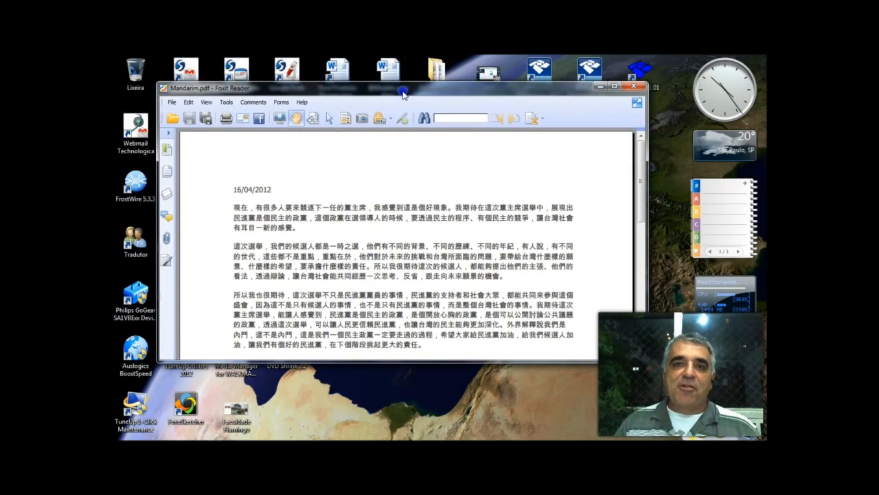
click(634, 88)
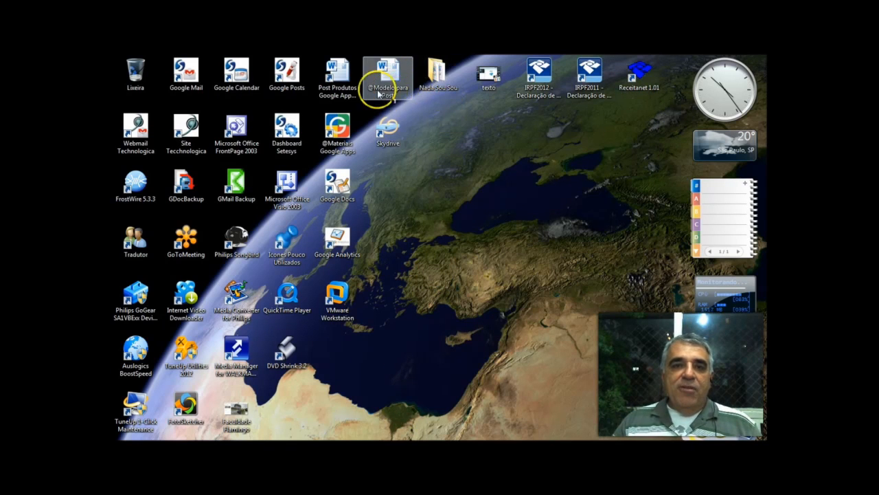
double_click(338, 127)
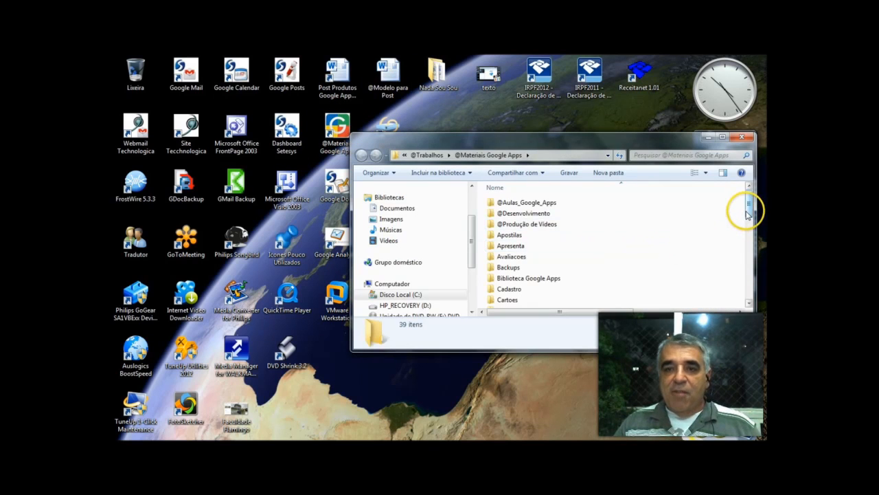
double_click(526, 234)
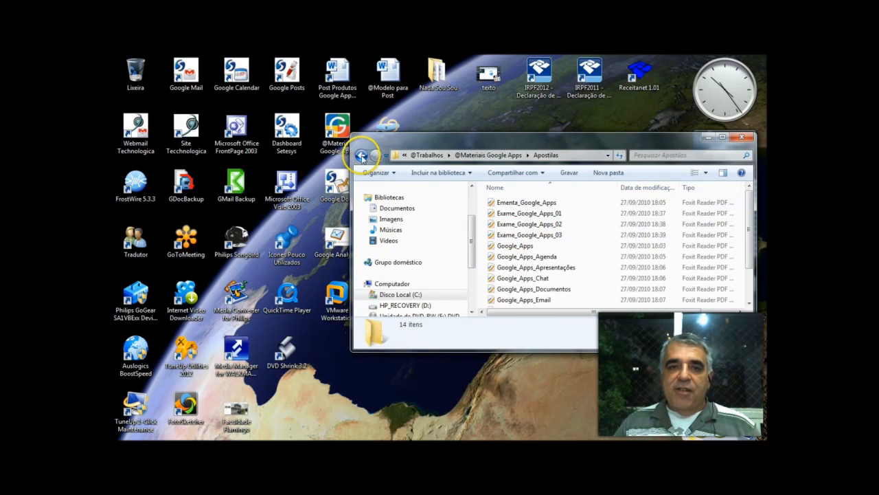
click(361, 155)
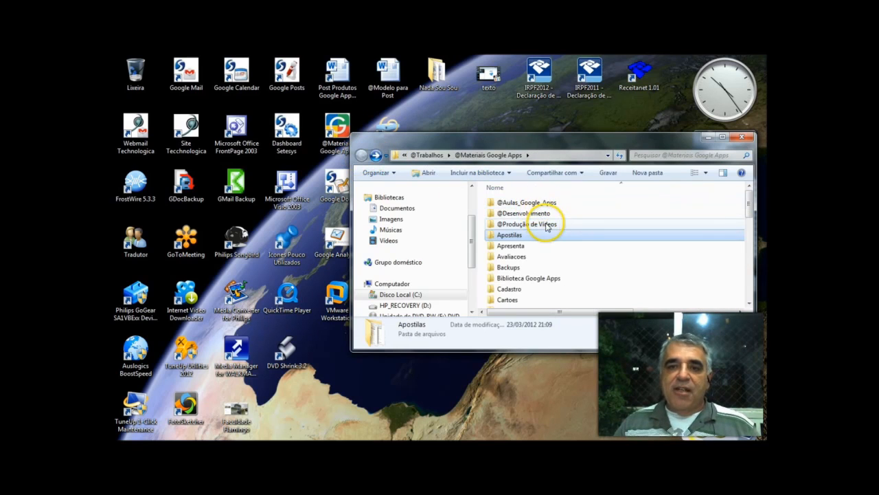
scroll(580, 246, down, 3)
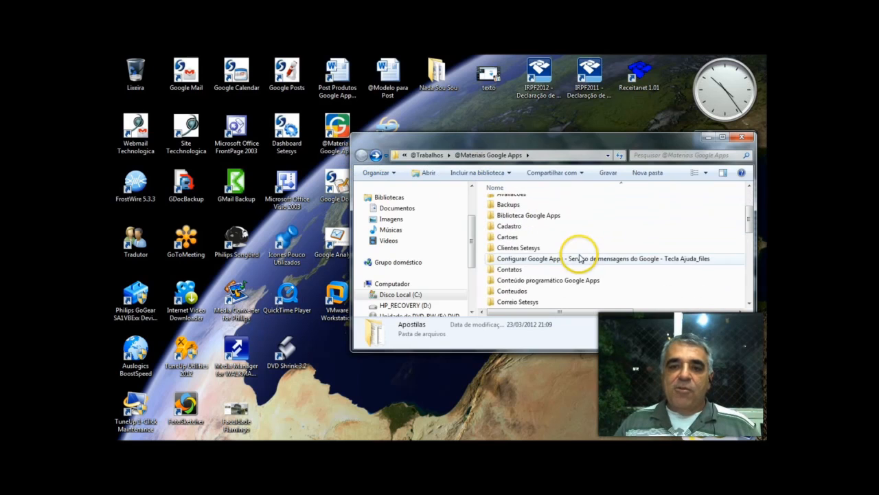
double_click(518, 291)
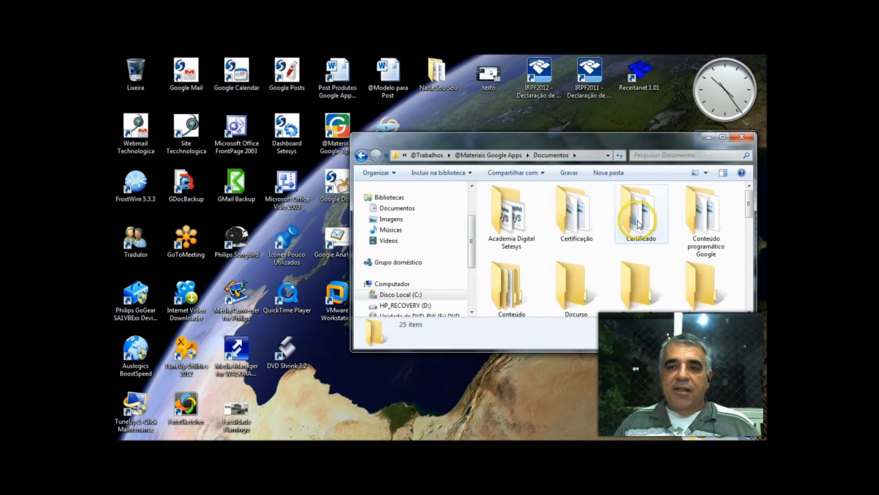
scroll(701, 258, down, 1)
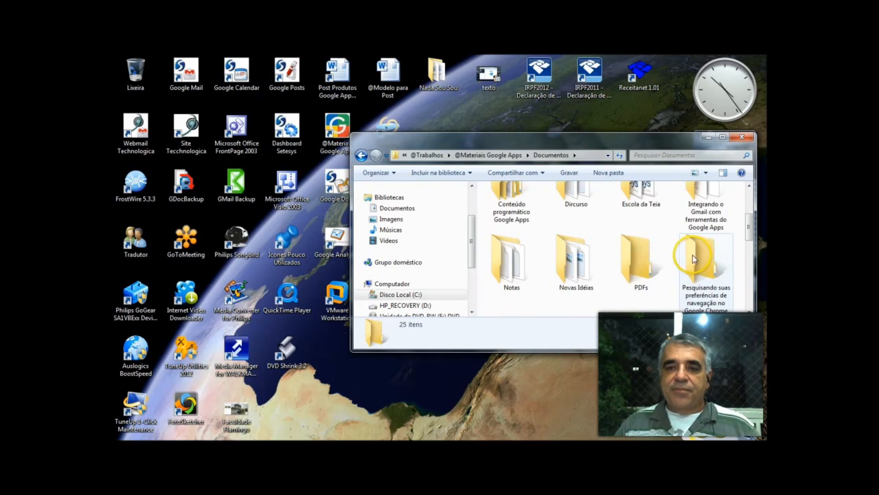
double_click(574, 261)
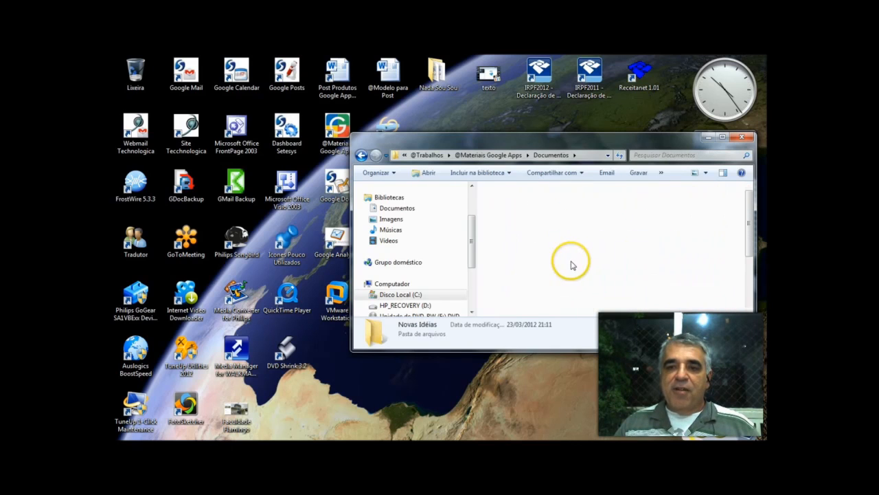
Open the Market Place document from the Novas Idéias folder in Word, look through its pages, and close it.
scroll(652, 258, down, 2)
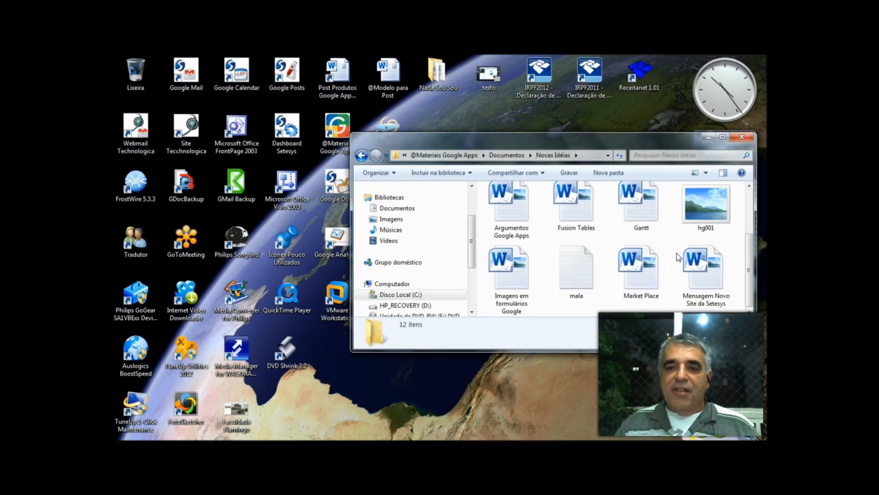
click(648, 271)
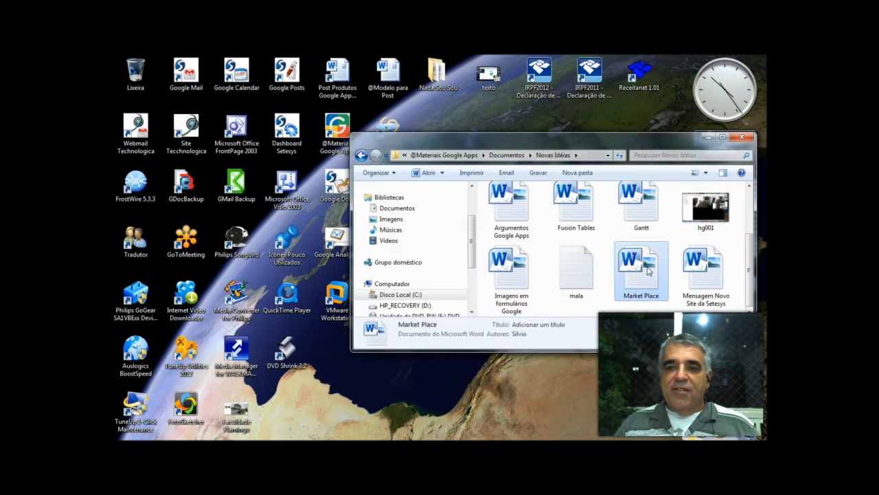
double_click(649, 272)
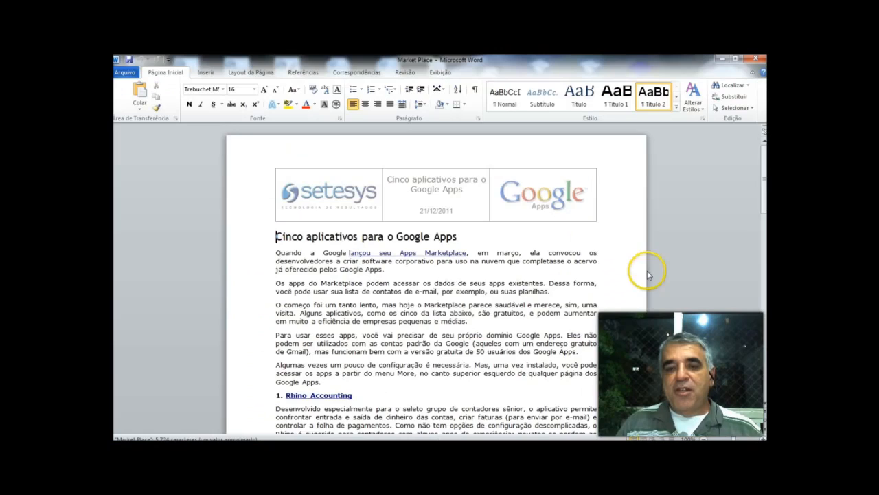
scroll(581, 241, down, 6)
scroll(568, 236, down, 10)
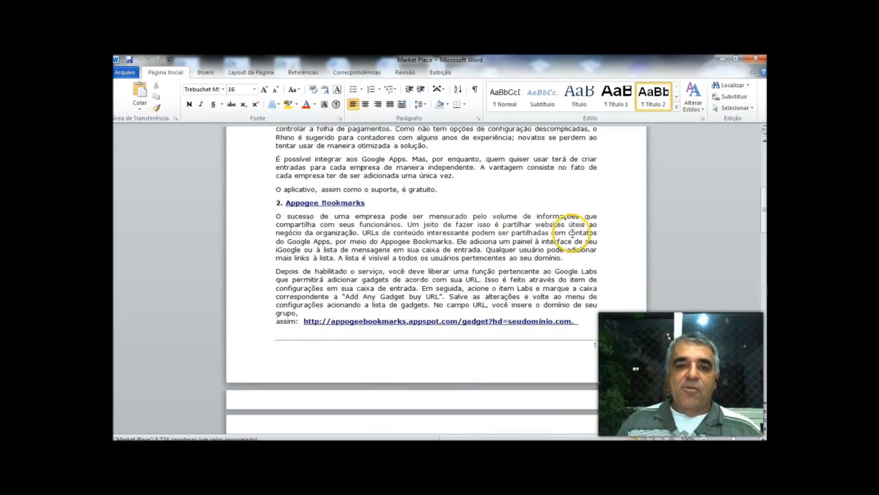
scroll(573, 234, up, 4)
scroll(570, 232, up, 4)
scroll(598, 229, down, 6)
click(755, 59)
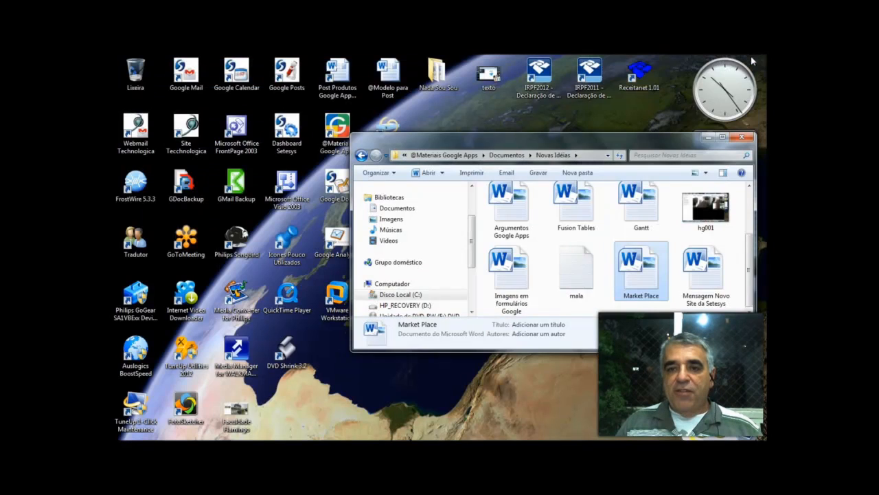
Move the Market Place document to the desktop, minimize the folder window, and check the file's properties.
drag(643, 280, 518, 378)
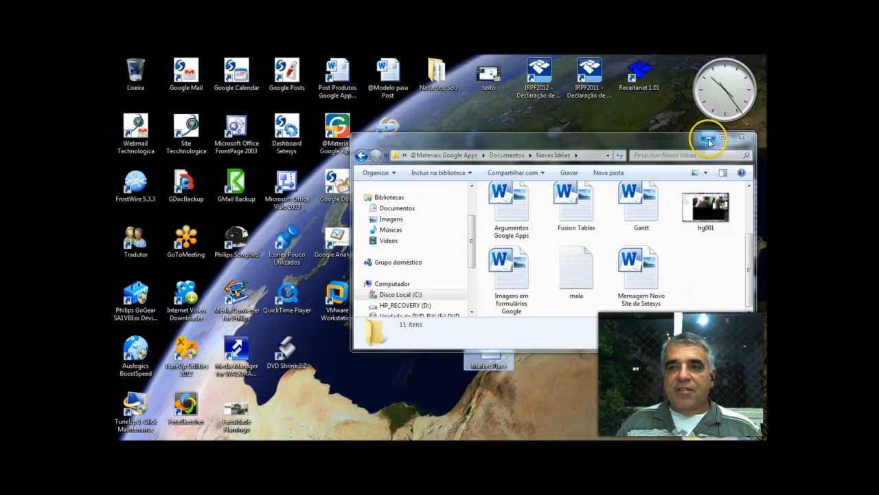
click(712, 139)
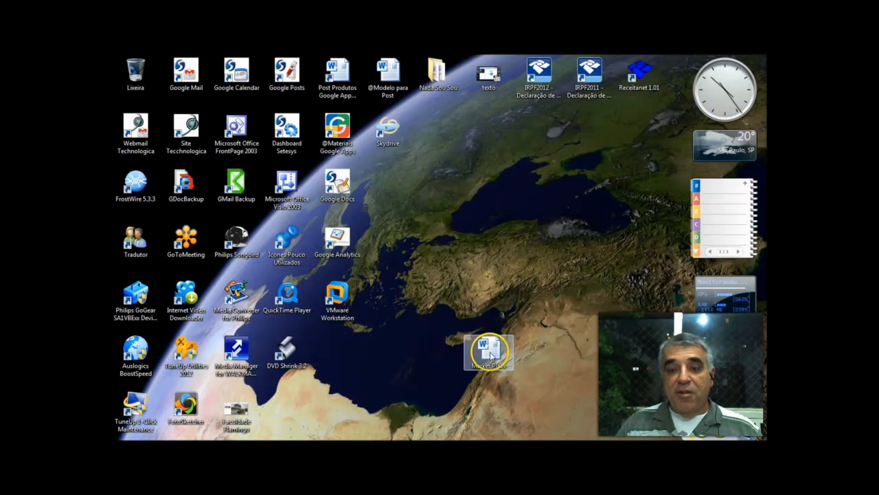
right_click(490, 355)
click(518, 344)
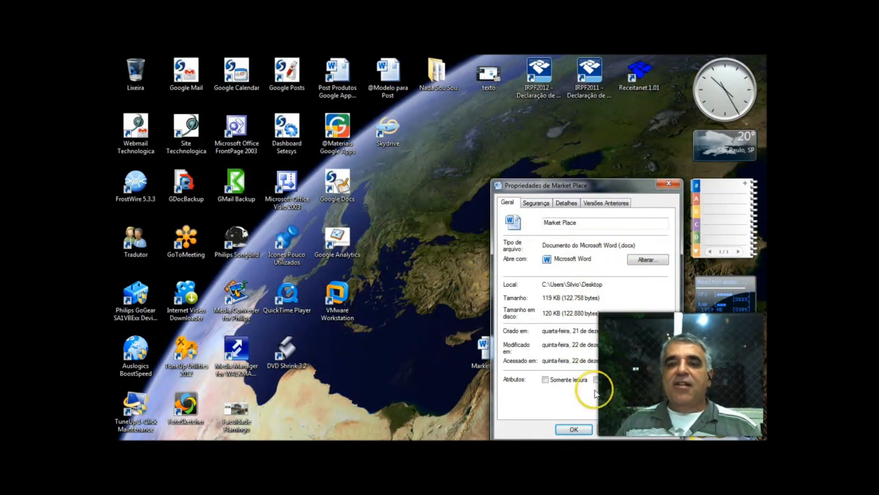
click(612, 434)
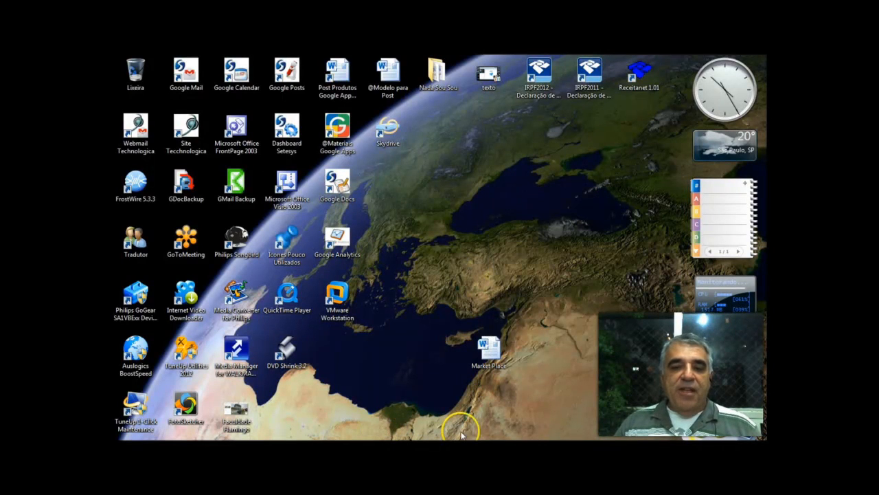
Return to the browser, close the surplus document tabs, and open the Docs home list.
click(563, 445)
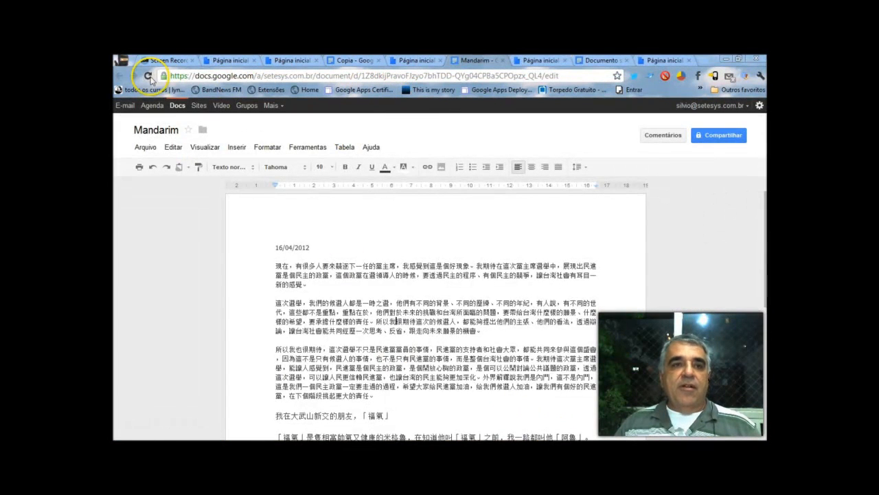
click(689, 60)
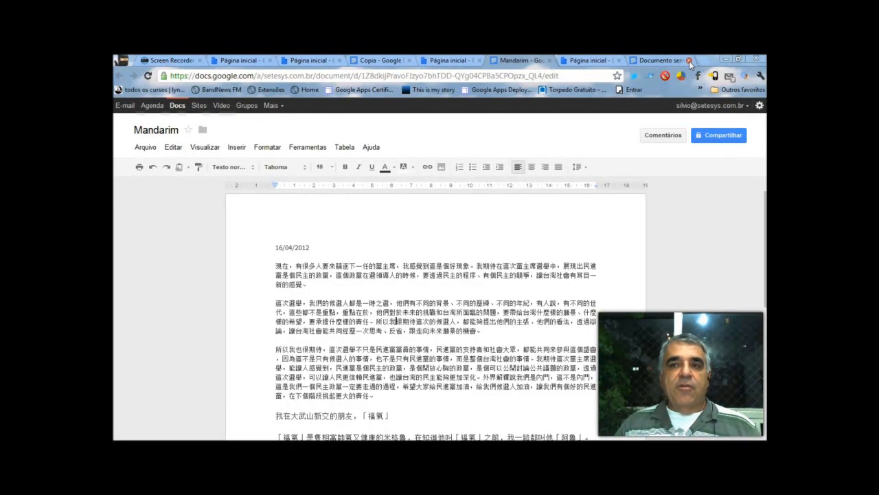
click(689, 60)
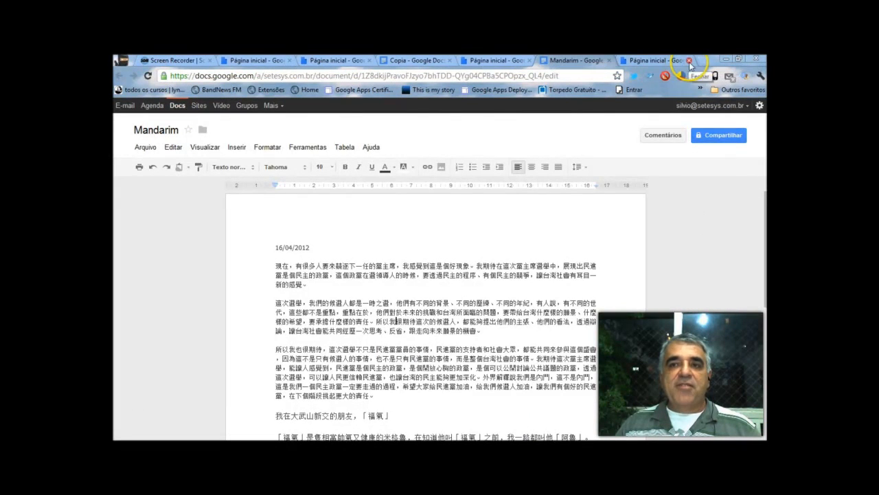
click(177, 107)
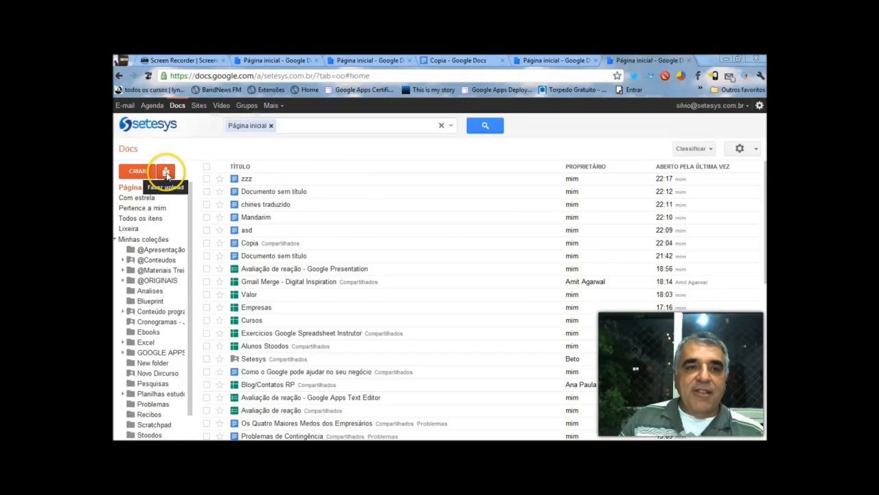
Turn off the upload setting that converts uploaded files to Google Docs format, and review the upload settings.
click(167, 173)
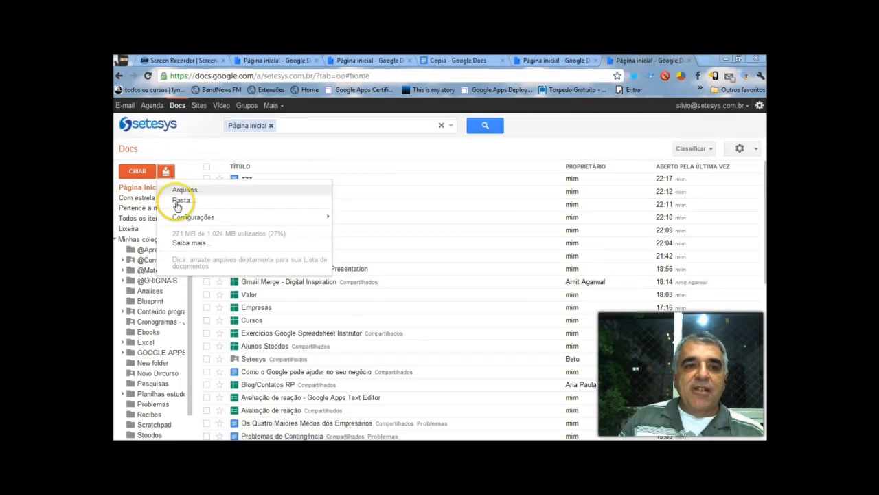
click(178, 218)
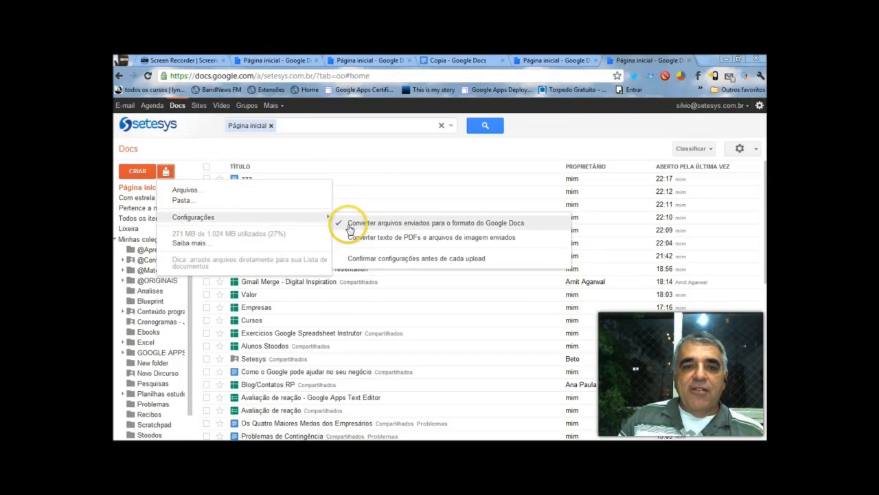
click(355, 226)
click(166, 174)
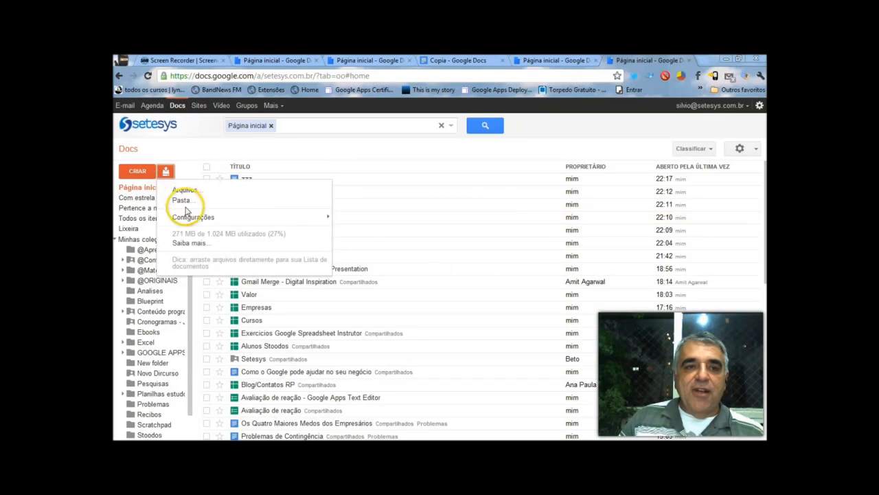
click(322, 217)
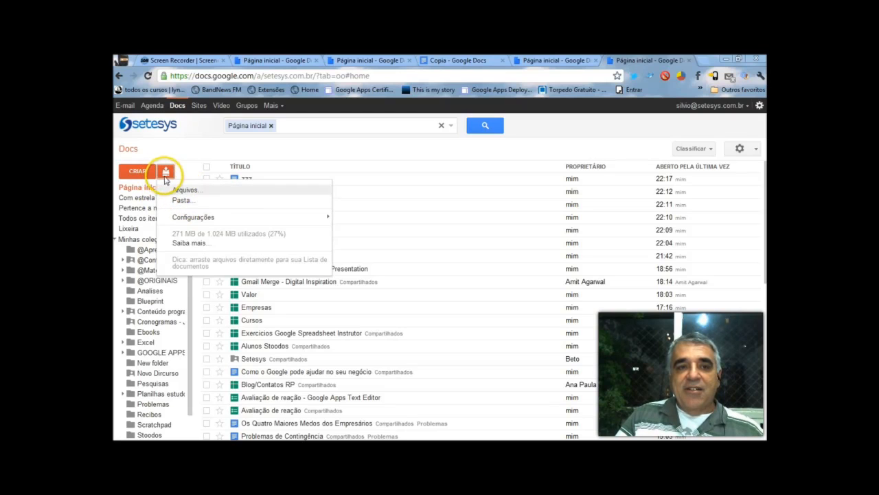
mouse_move(197, 216)
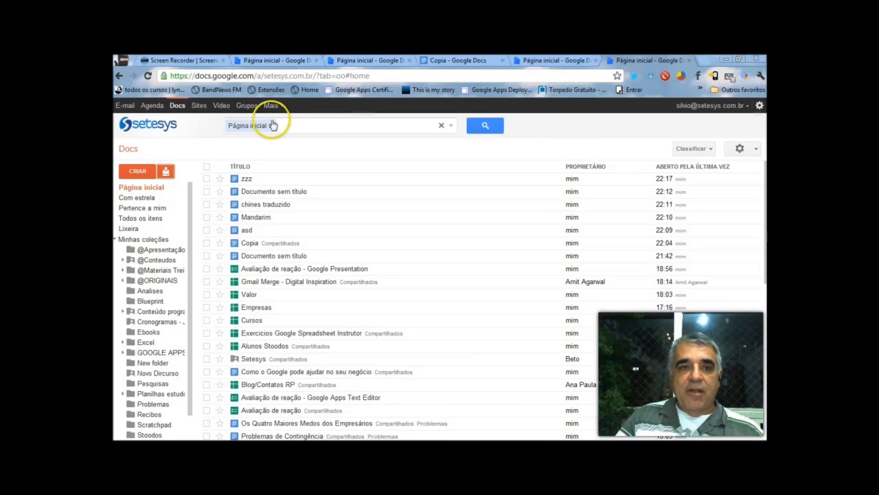
Upload the Market Place file from the desktop (Área de Trabalho) to Docs and dismiss the upload window.
click(165, 171)
click(179, 191)
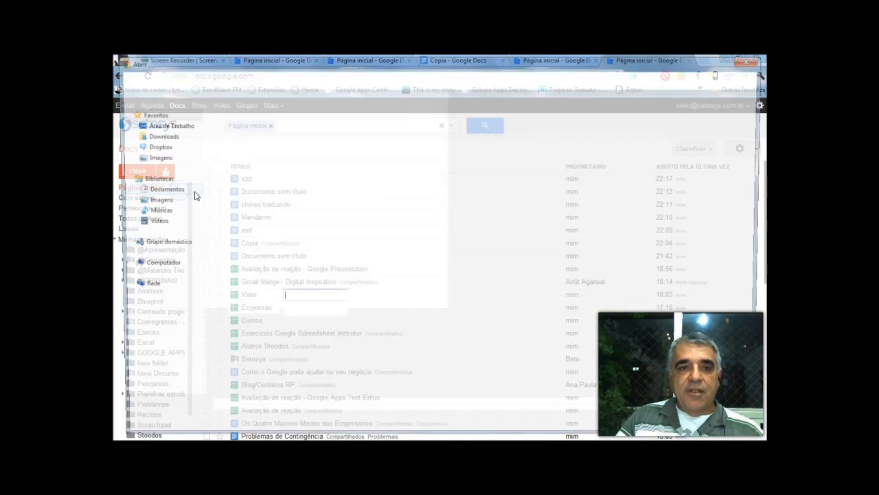
click(164, 124)
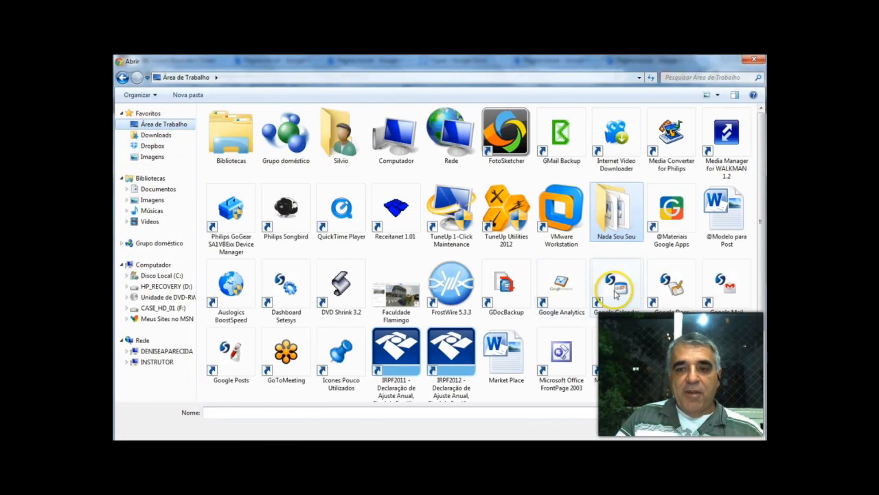
click(513, 347)
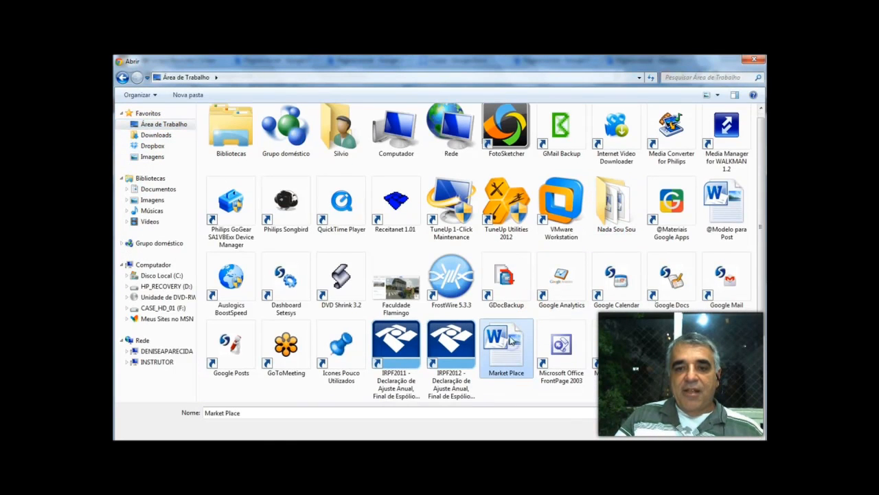
click(670, 427)
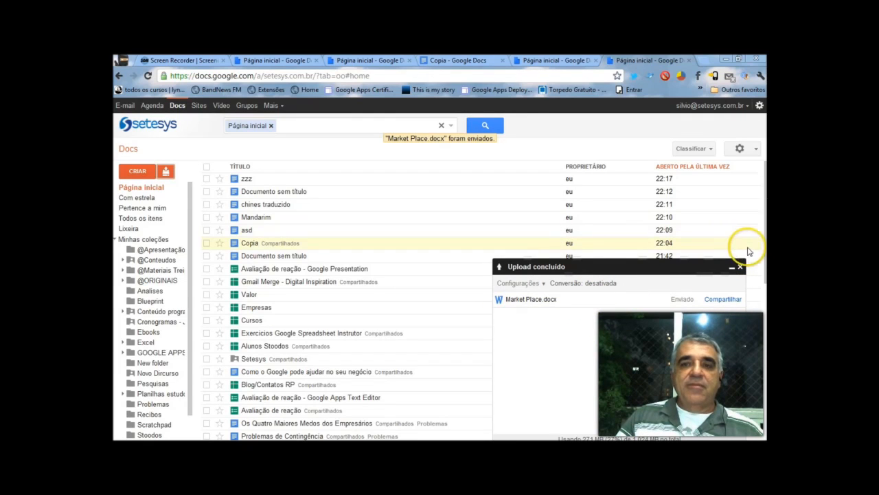
click(741, 268)
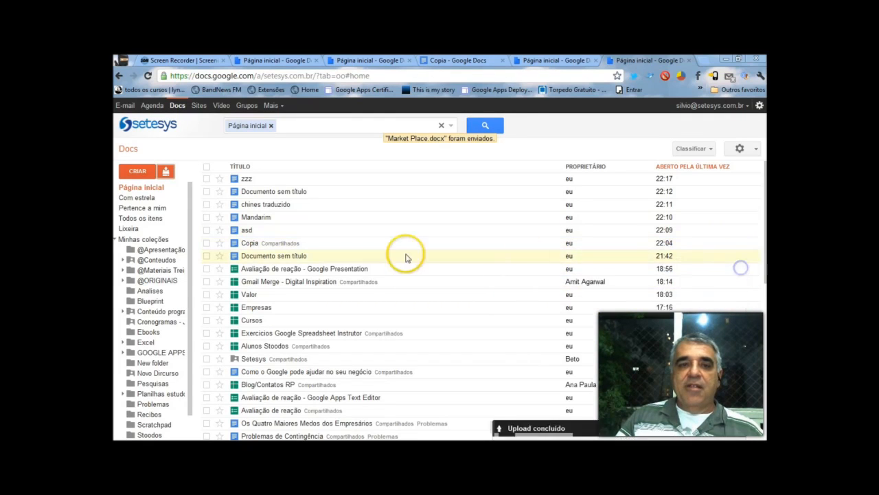
Sort the document list by last modification (Última modificação).
click(356, 295)
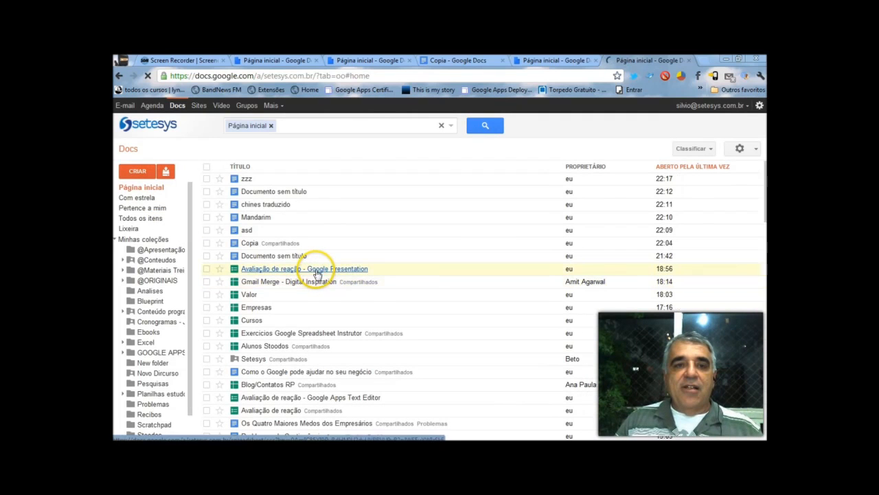
click(299, 124)
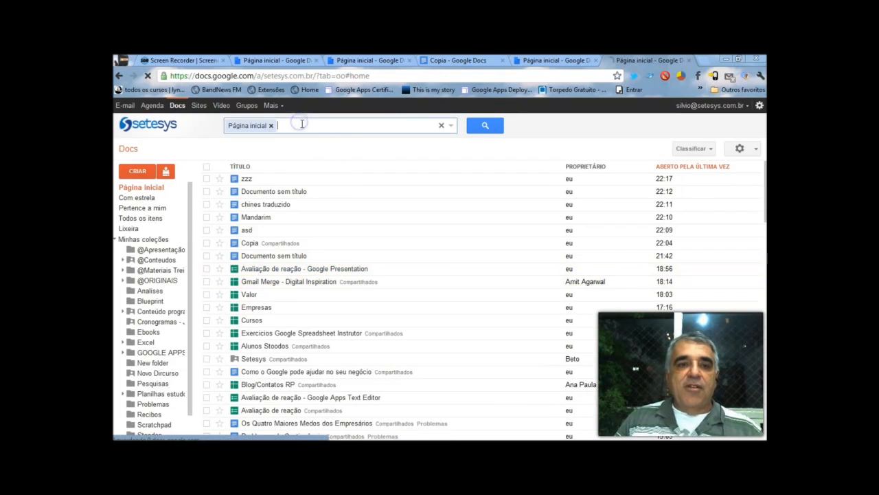
click(692, 148)
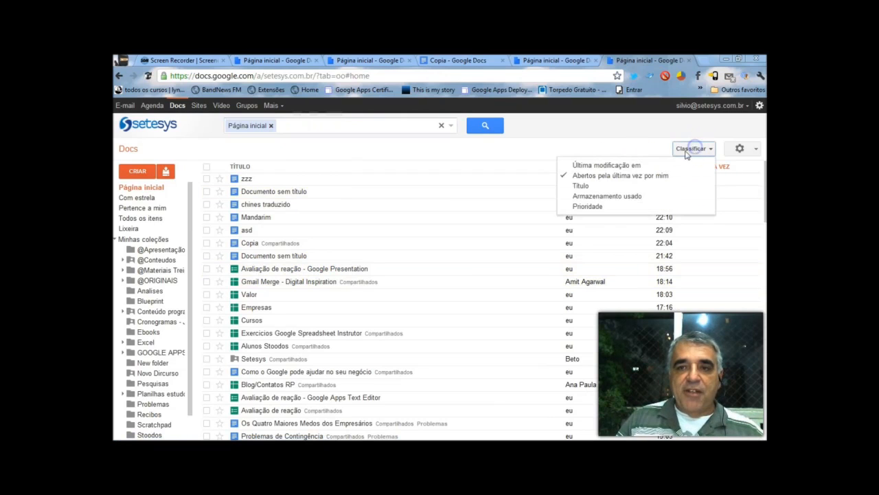
click(632, 167)
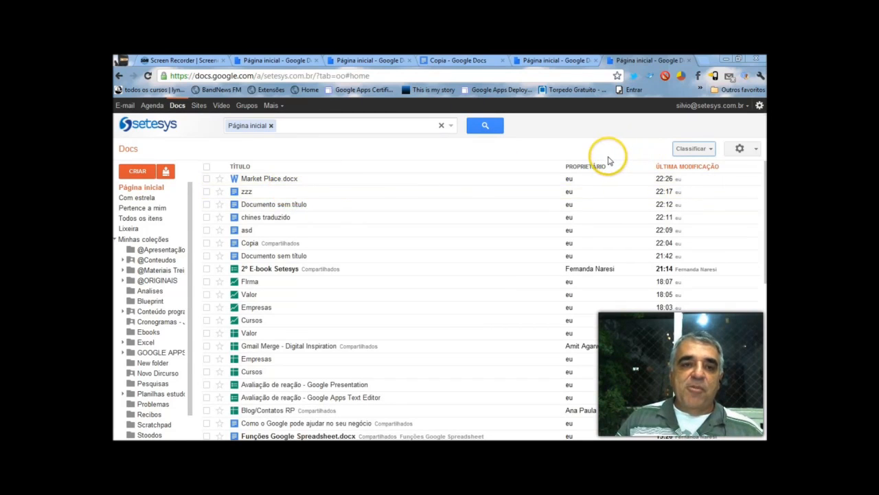
Open the uploaded Market Place.docx, try selecting its second paragraph in the viewer, and close the document.
click(271, 180)
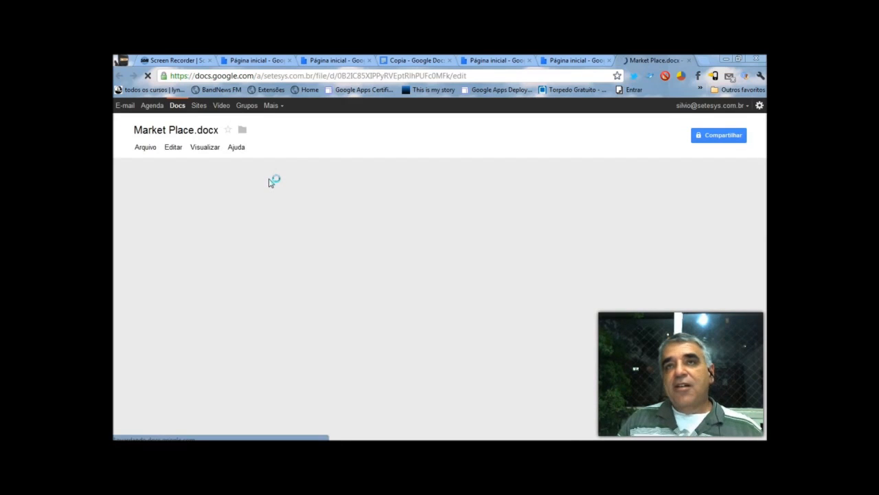
click(282, 184)
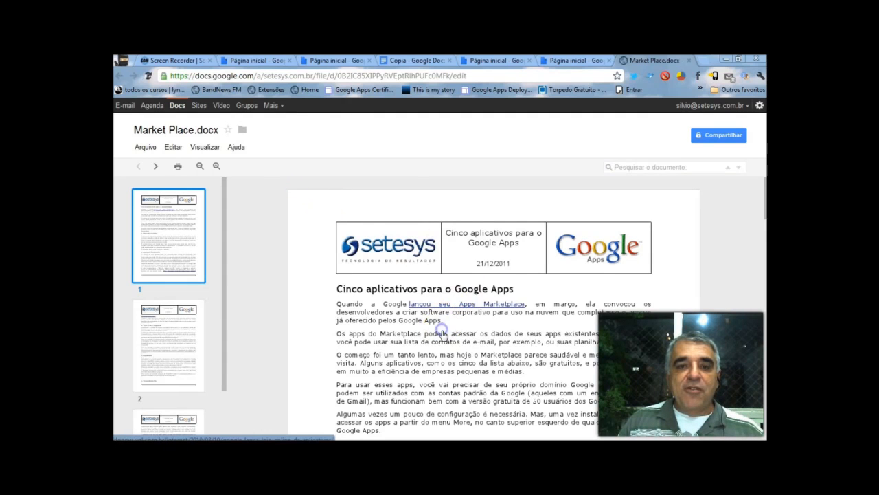
triple_click(440, 335)
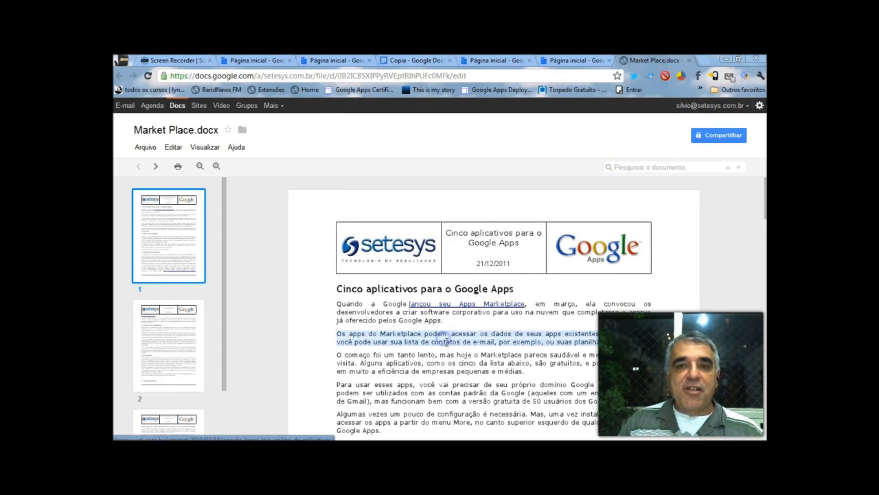
click(689, 62)
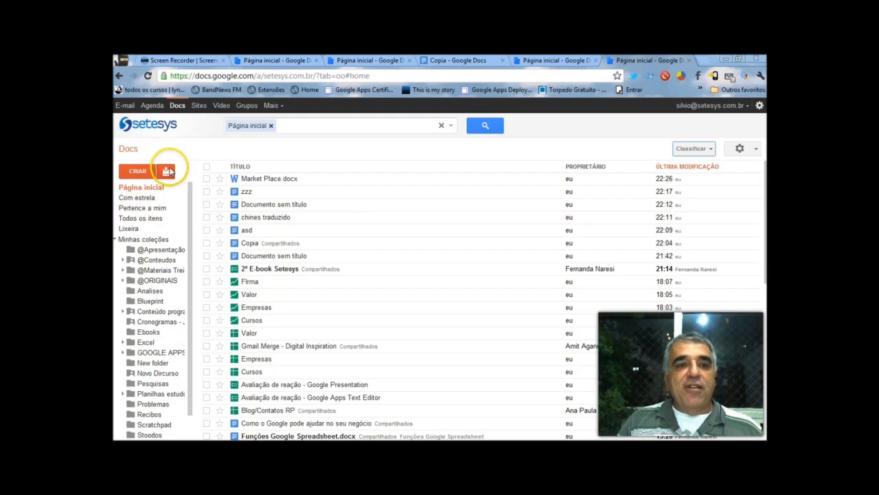
Turn the upload setting that converts files to Google Docs format back on.
click(167, 171)
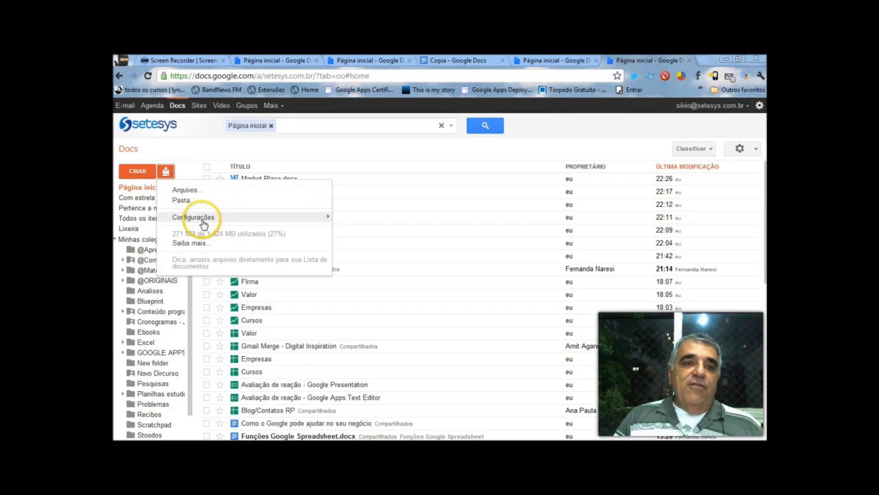
mouse_move(198, 219)
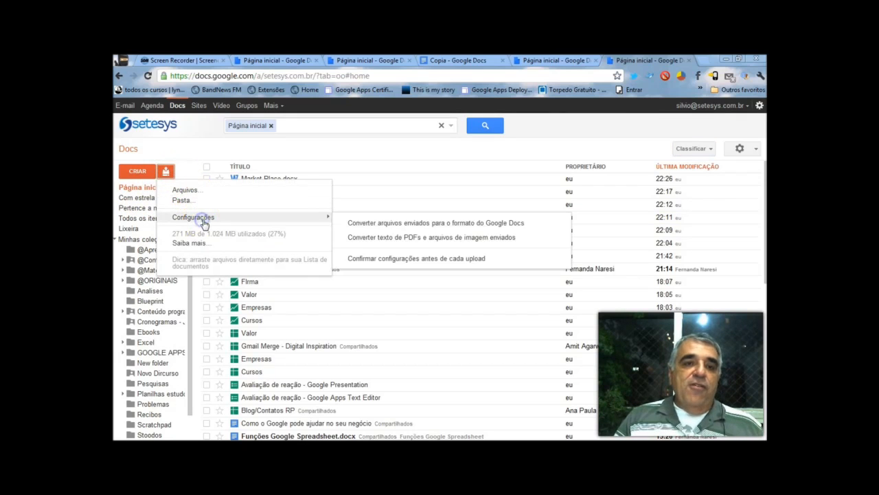
click(362, 231)
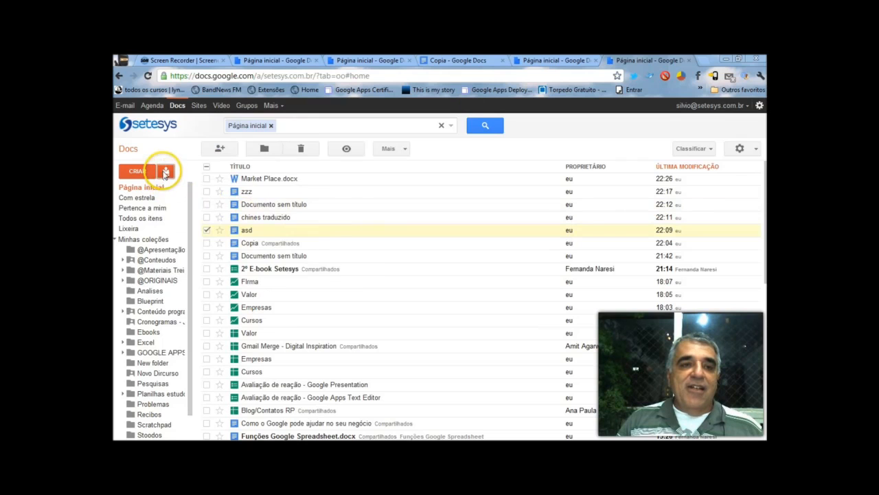
Upload the Post Produtos Google Apps file from the desktop (Área de Trabalho) with conversion on and dismiss the upload window.
click(165, 171)
click(184, 193)
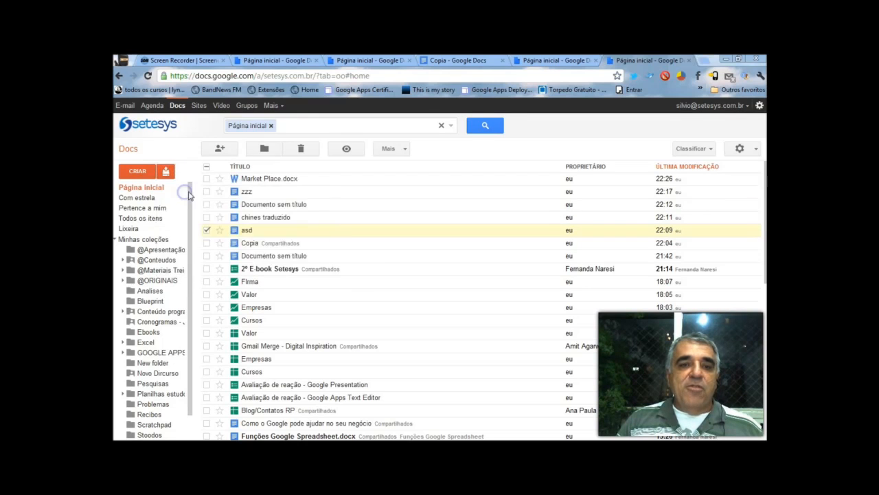
click(665, 351)
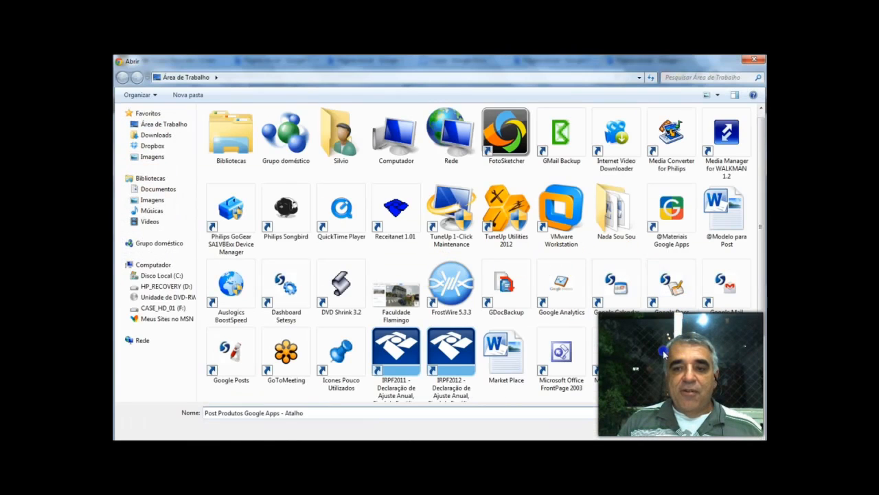
double_click(665, 351)
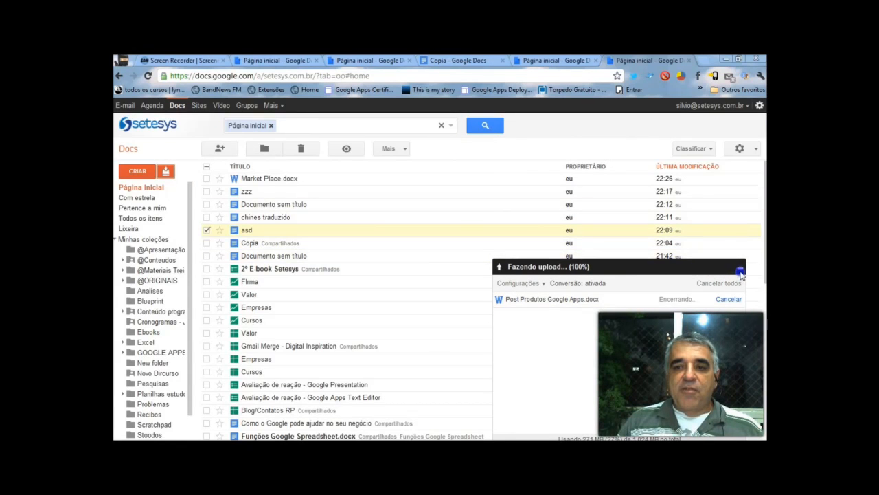
click(740, 269)
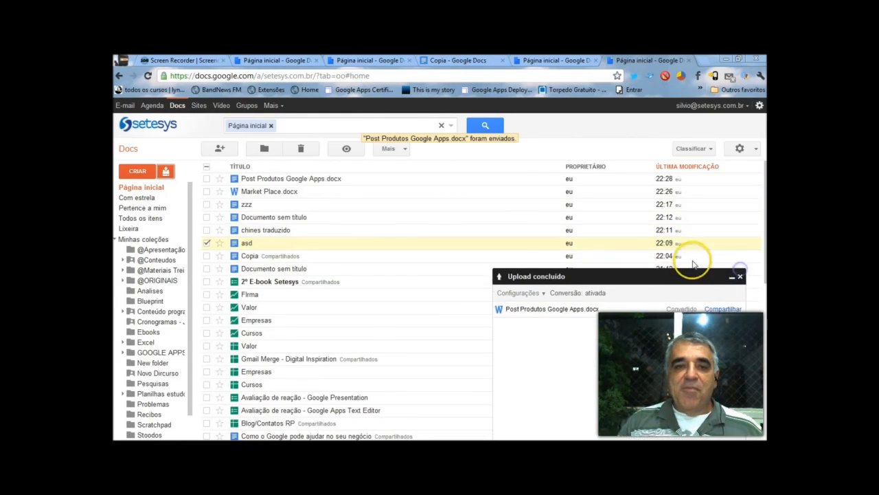
Upload the Market Place Word file from the desktop again, with conversion to Google Docs format on.
click(165, 172)
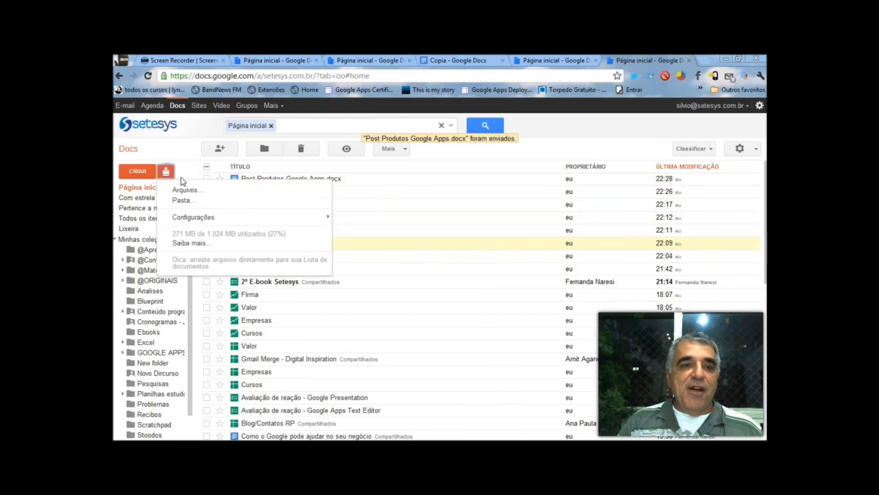
click(197, 190)
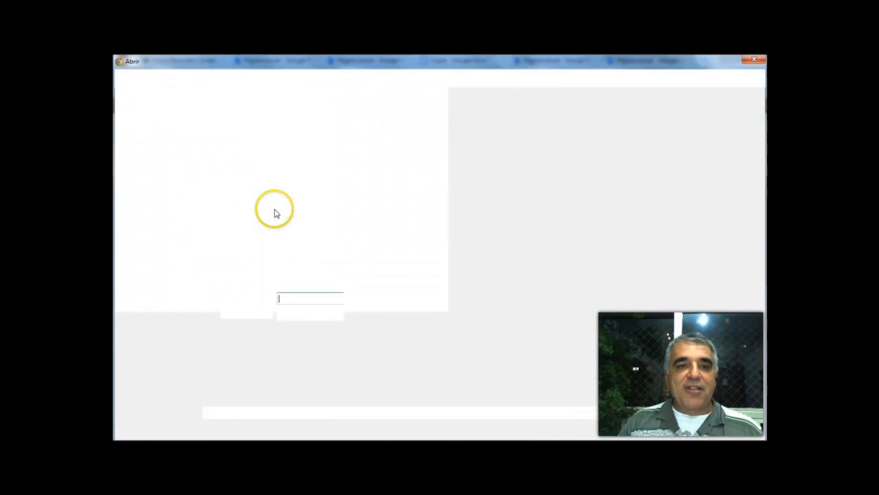
scroll(759, 224, down, 3)
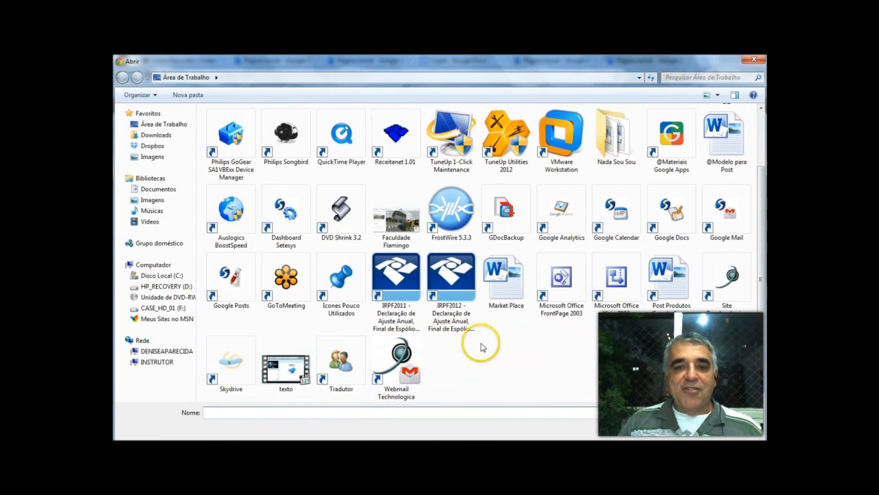
click(501, 302)
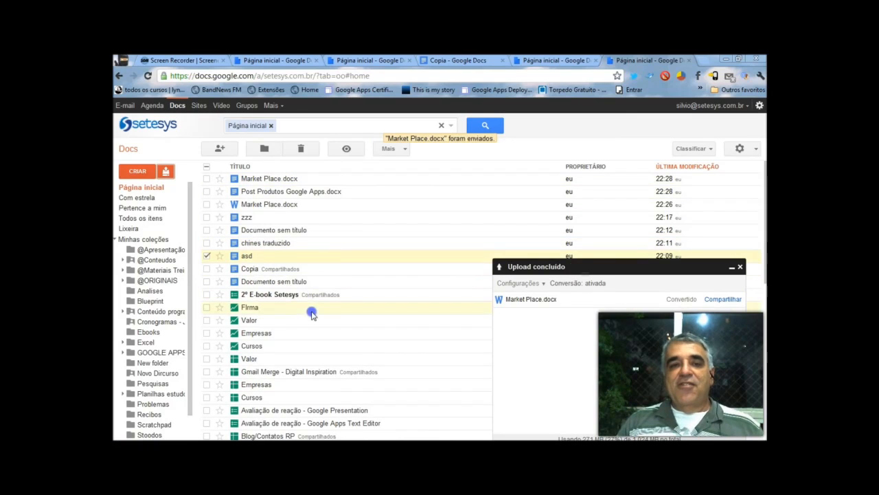
Open the converted Market Place.docx in the editor, look through its text and page headers, and close the document.
click(269, 180)
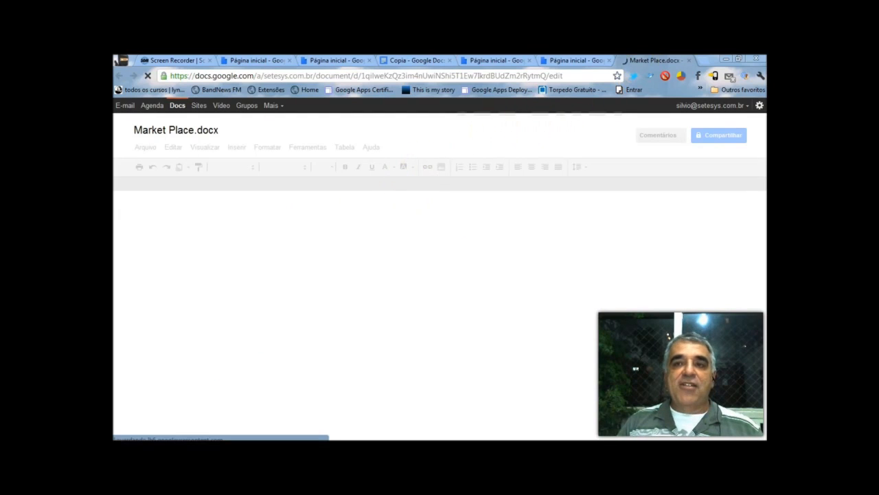
click(688, 61)
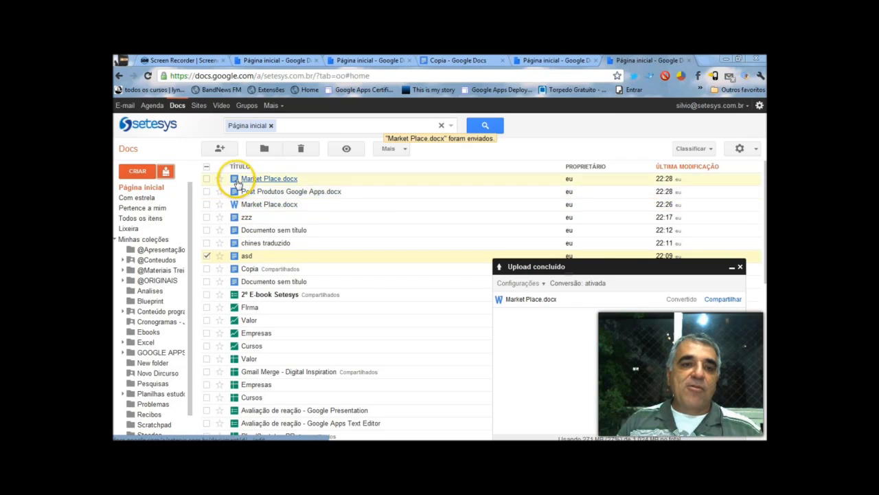
click(237, 180)
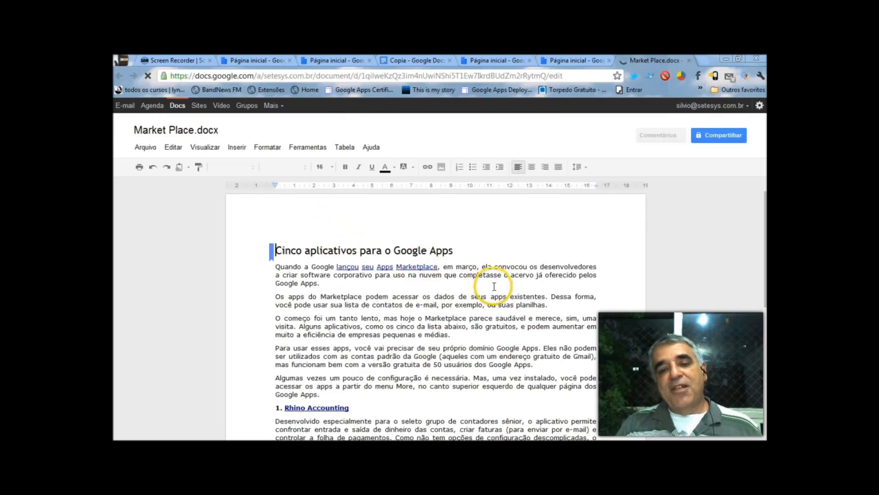
scroll(518, 292, down, 10)
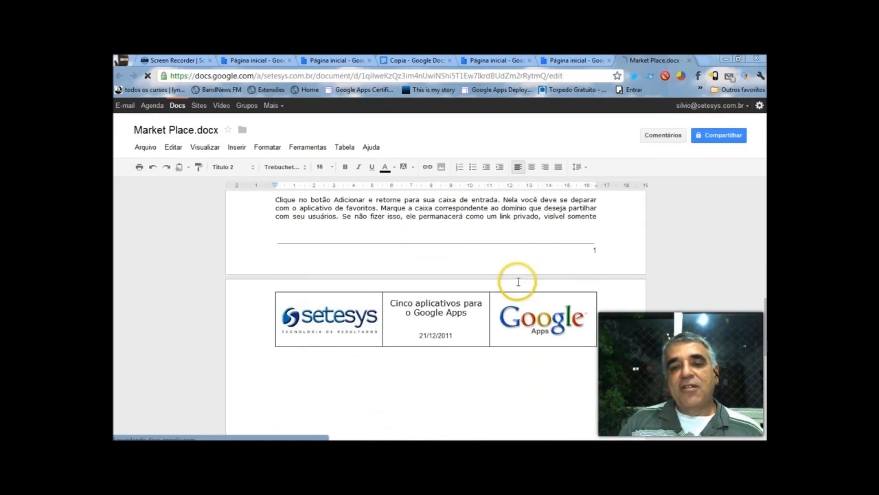
scroll(642, 330, down, 10)
scroll(577, 313, down, 5)
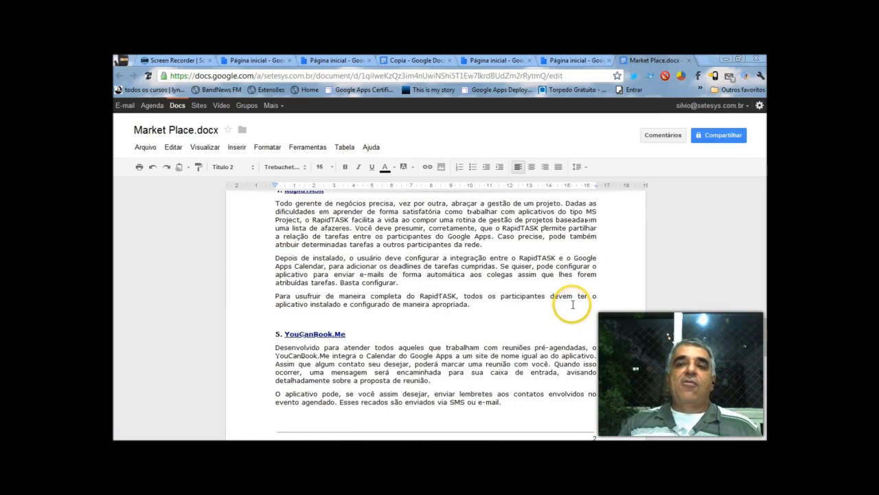
scroll(621, 192, down, 1)
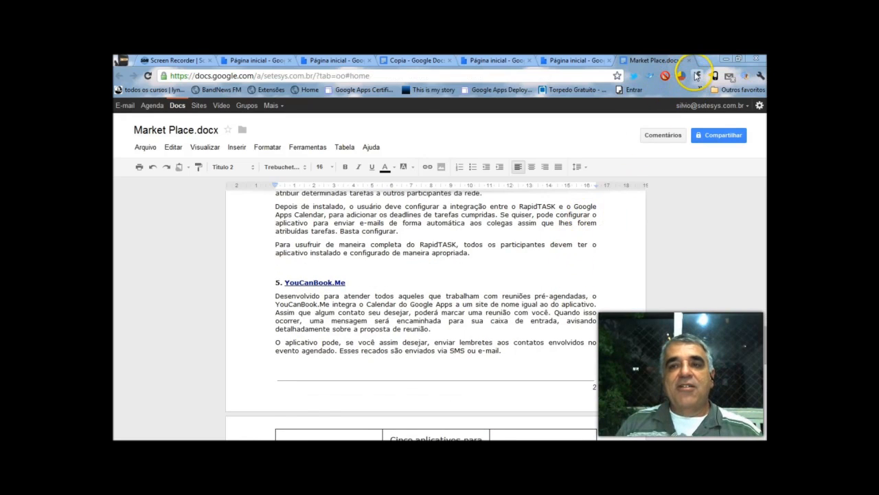
click(688, 61)
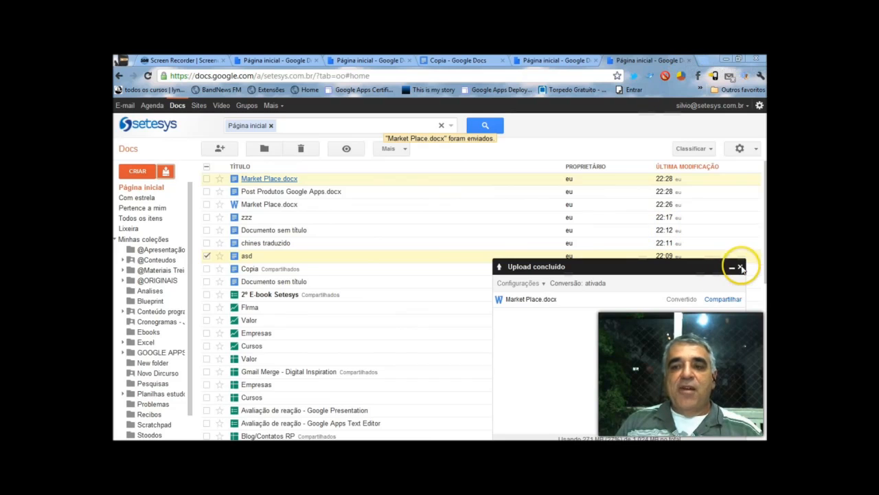